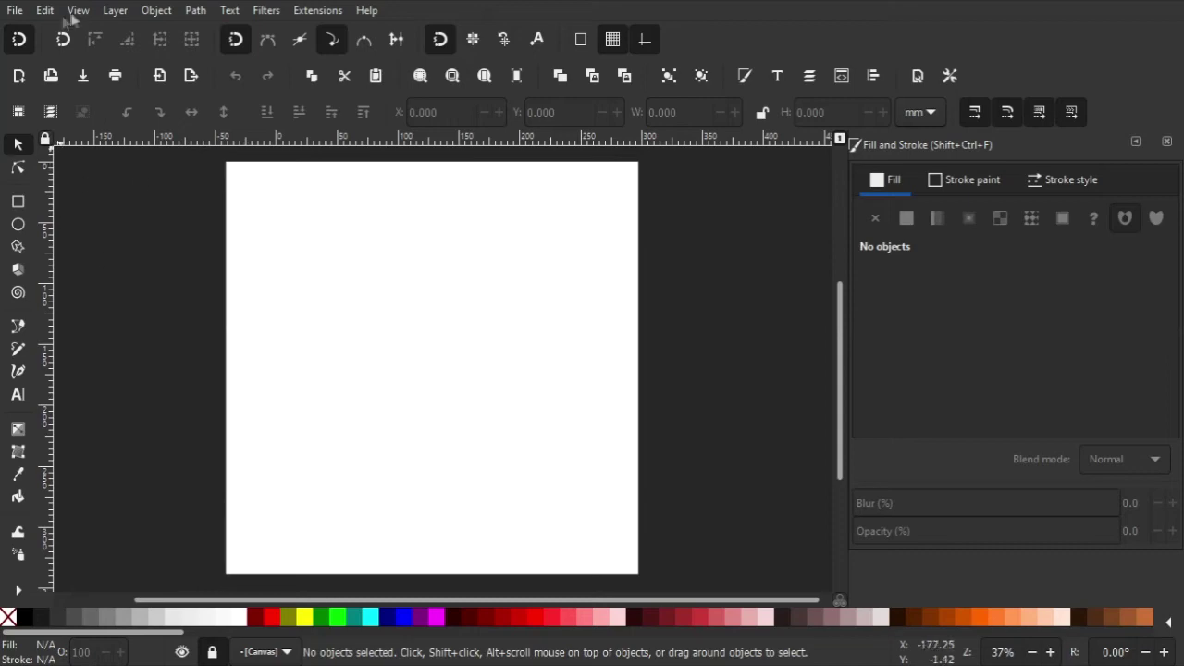
# Step: Import the palette image, place it left of the page, and lock the Canvas layer
pyautogui.click(15, 10)
pyautogui.click(84, 220)
pyautogui.scroll(-5, 277, 306)
pyautogui.doubleClick(292, 305)
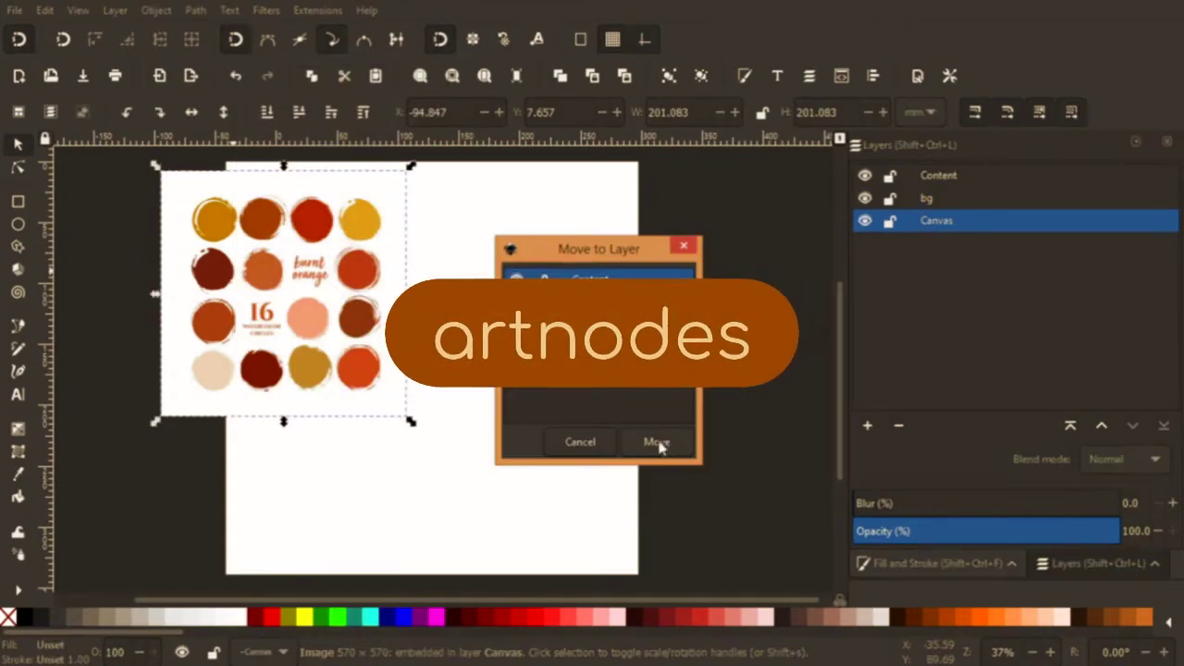
pyautogui.click(657, 444)
pyautogui.moveTo(278, 278); pyautogui.dragTo(170, 277)
pyautogui.click(889, 220)
pyautogui.click(18, 200)
# Step: Draw a page-sized rectangle and fill it with the palette's salmon colour
pyautogui.moveTo(225, 162); pyautogui.dragTo(638, 573)
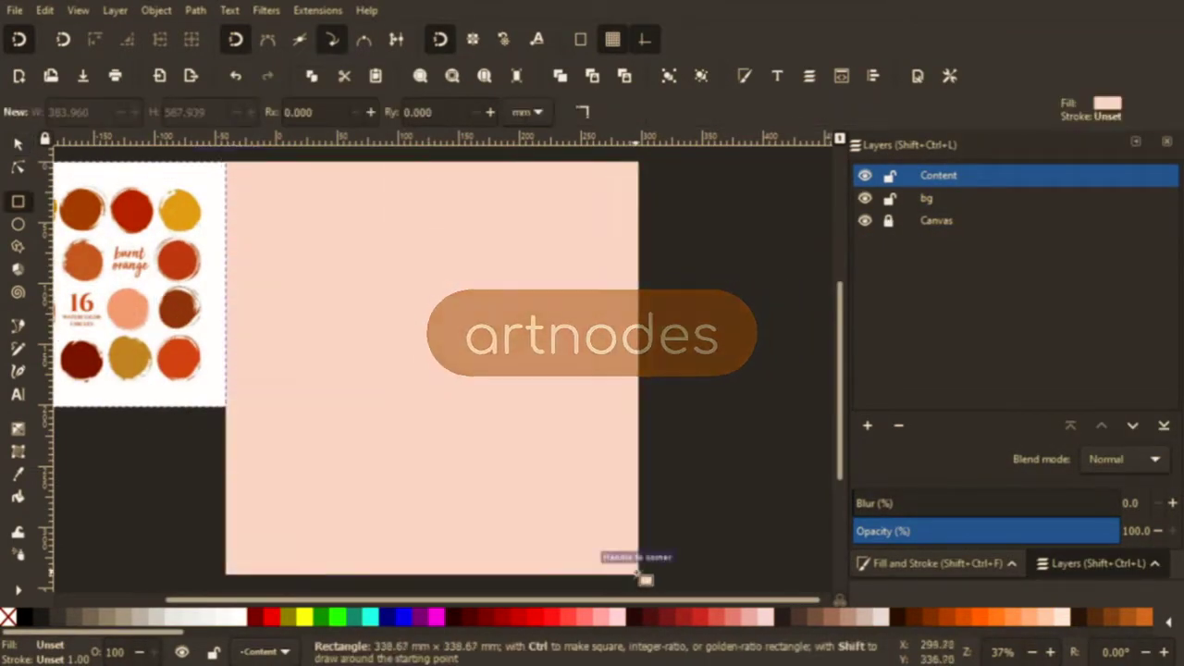
pyautogui.press('d')
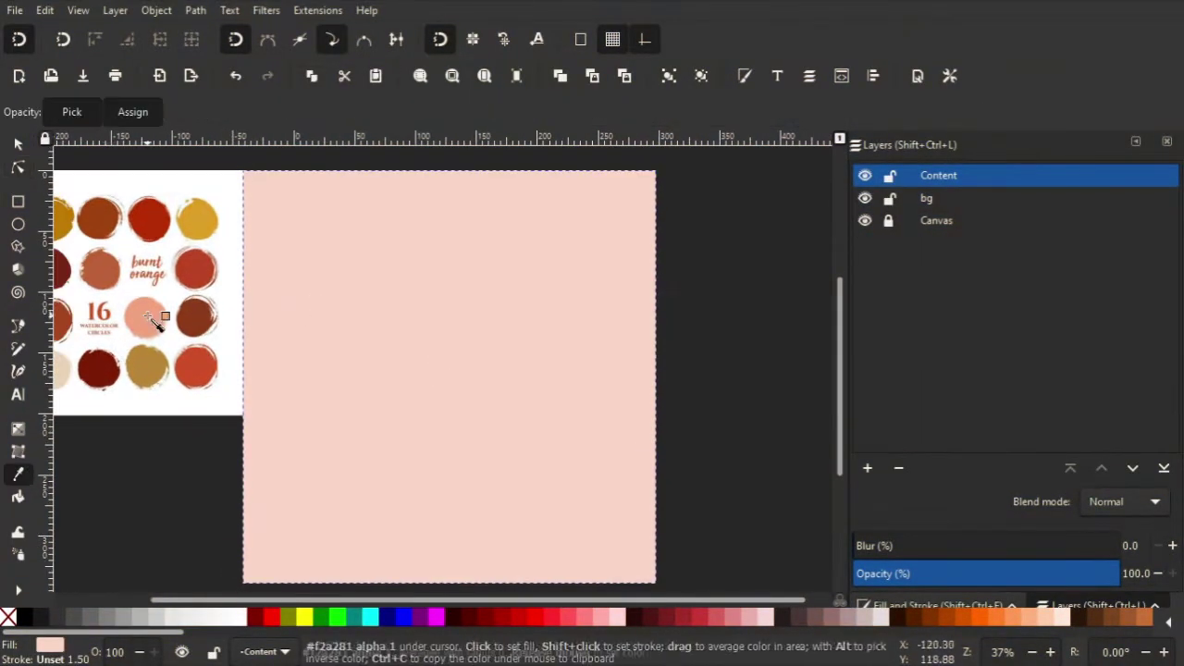
pyautogui.click(151, 319)
pyautogui.press('s')
# Step: Move the salmon rectangle to the bg layer, lock bg, and return to Content
pyautogui.rightClick(708, 153)
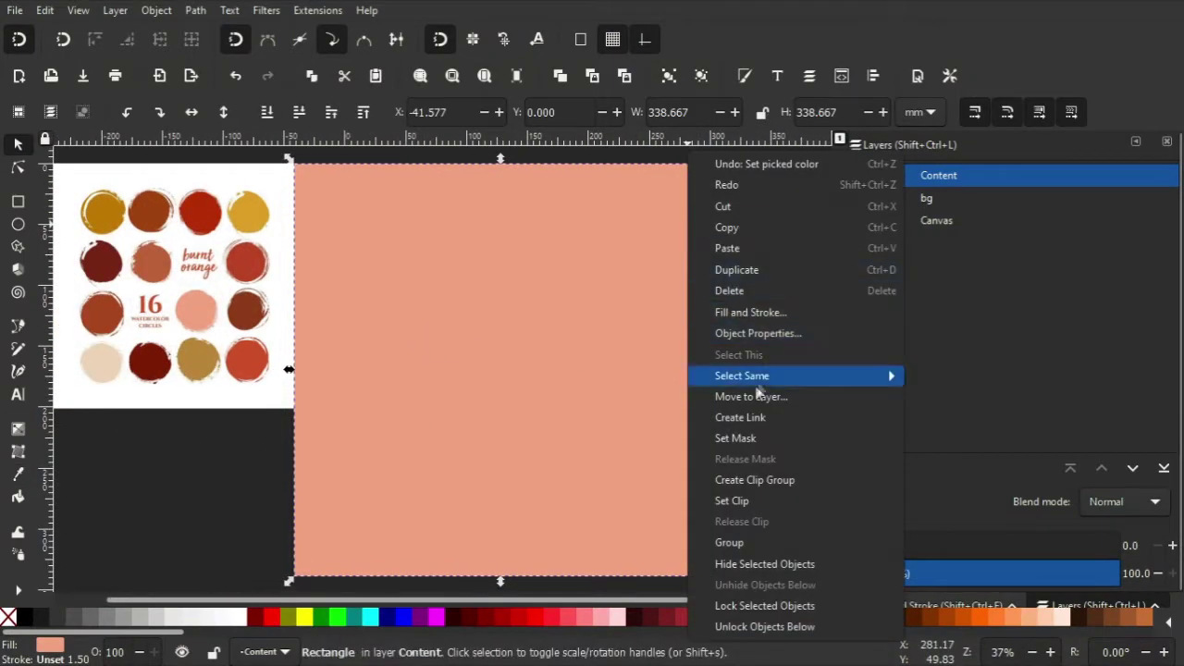
pyautogui.click(744, 393)
pyautogui.click(583, 302)
pyautogui.click(652, 442)
pyautogui.click(888, 198)
pyautogui.press('r')
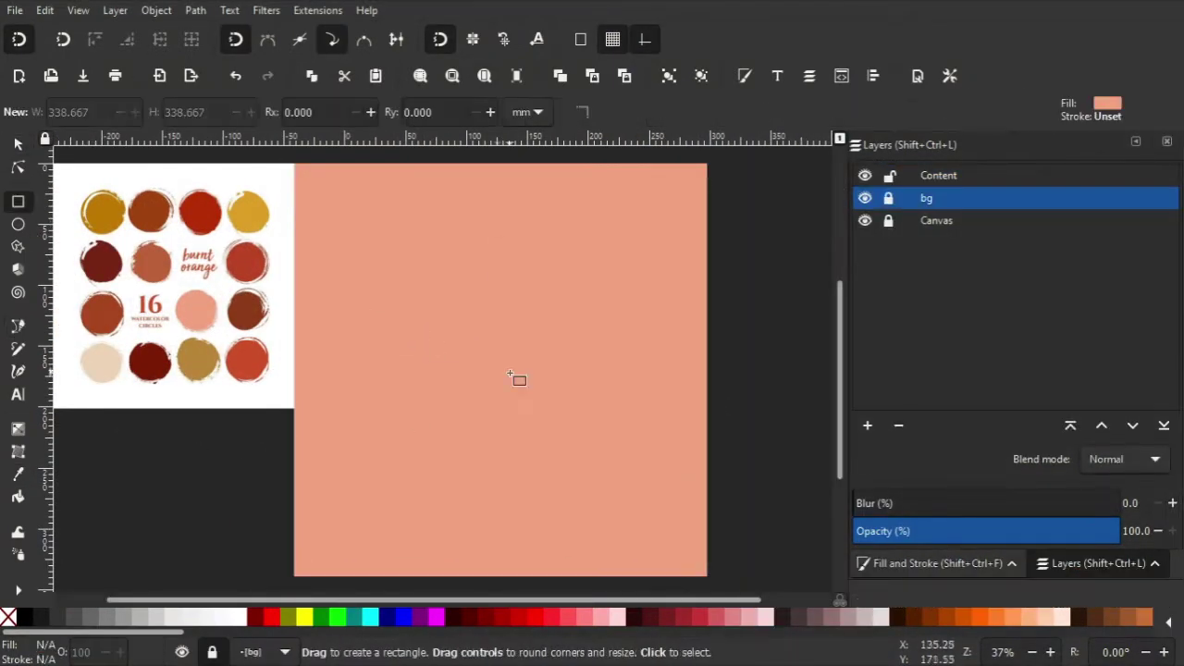
pyautogui.hotkey('ctrl', 'pageup')
# Step: Draw a tall light pink rectangle and convert it to a path for node editing
pyautogui.moveTo(434, 499); pyautogui.dragTo(331, 311)
pyautogui.press('d')
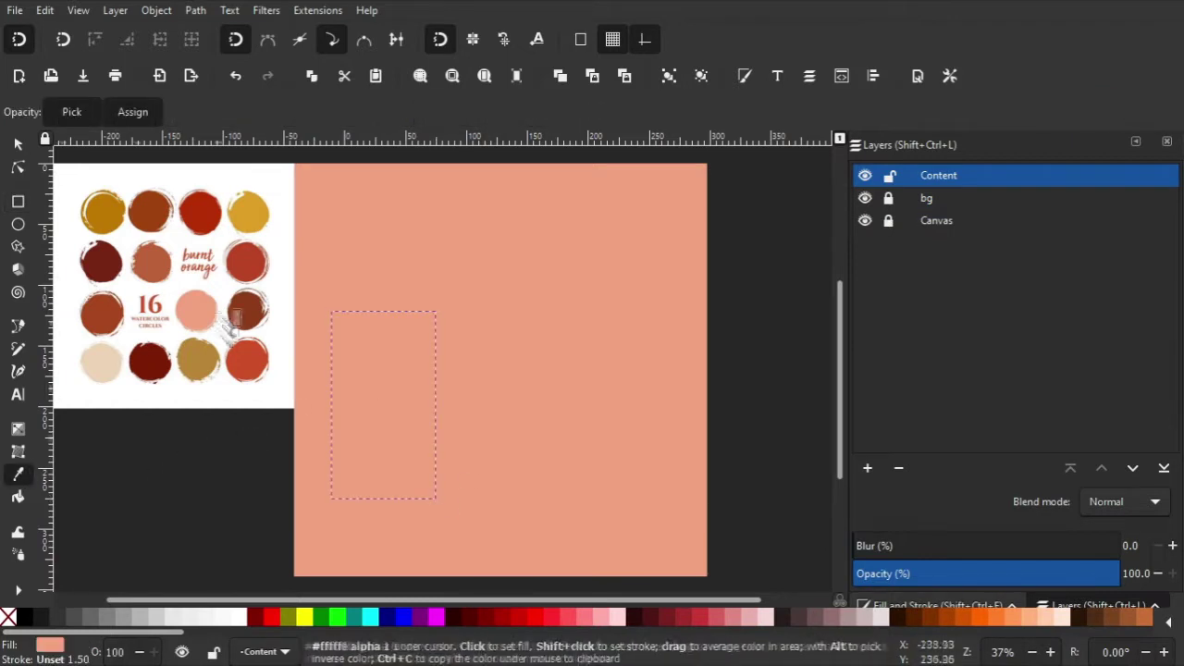
pyautogui.click(209, 314)
pyautogui.press('n')
pyautogui.hotkey('ctrl', 'shift', 'f')
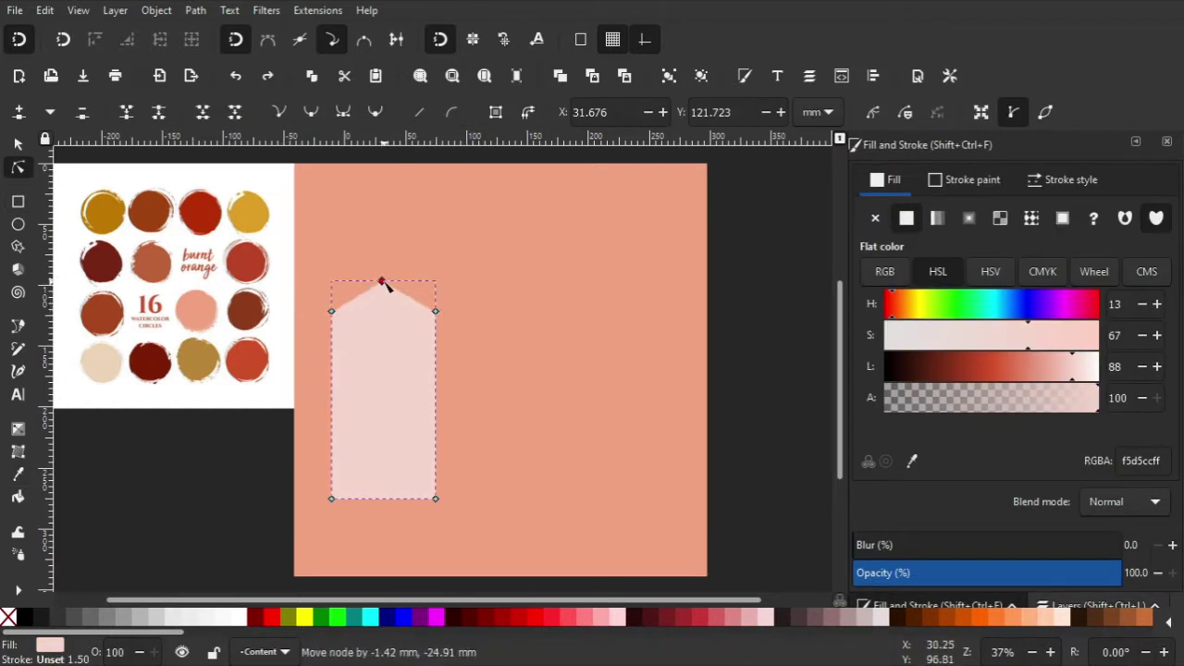
pyautogui.click(17, 144)
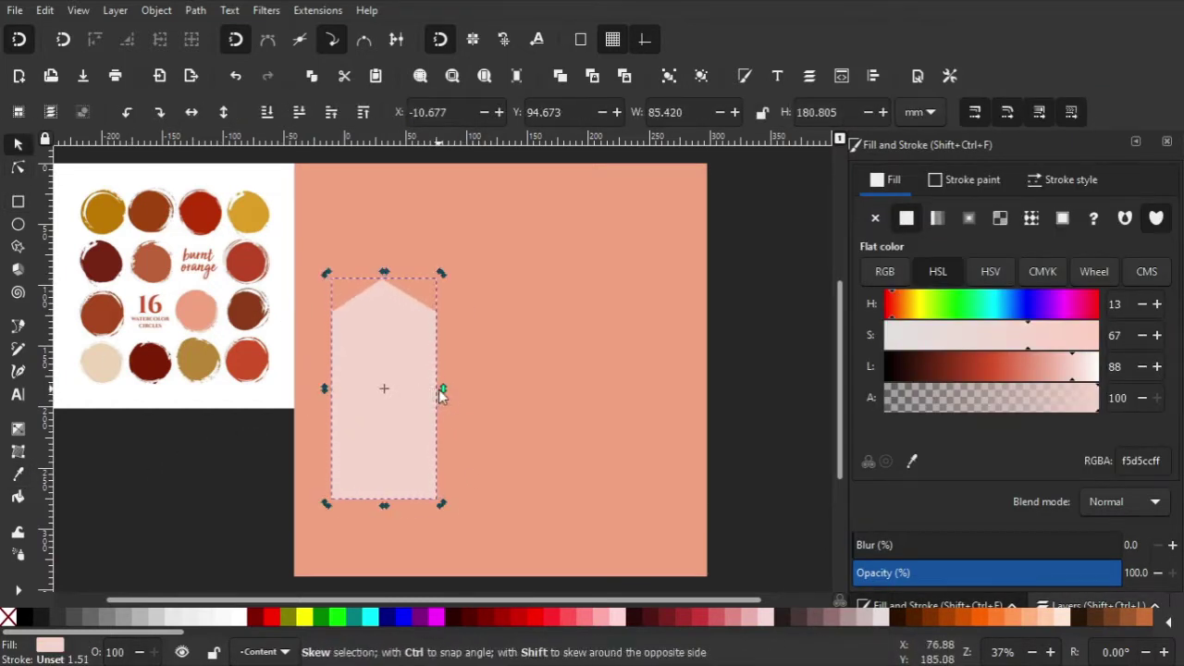
pyautogui.moveTo(441, 393)
pyautogui.mouseDown()
pyautogui.moveTo(441, 409)
pyautogui.moveTo(439, 395)
pyautogui.moveTo(422, 397)
pyautogui.mouseUp()
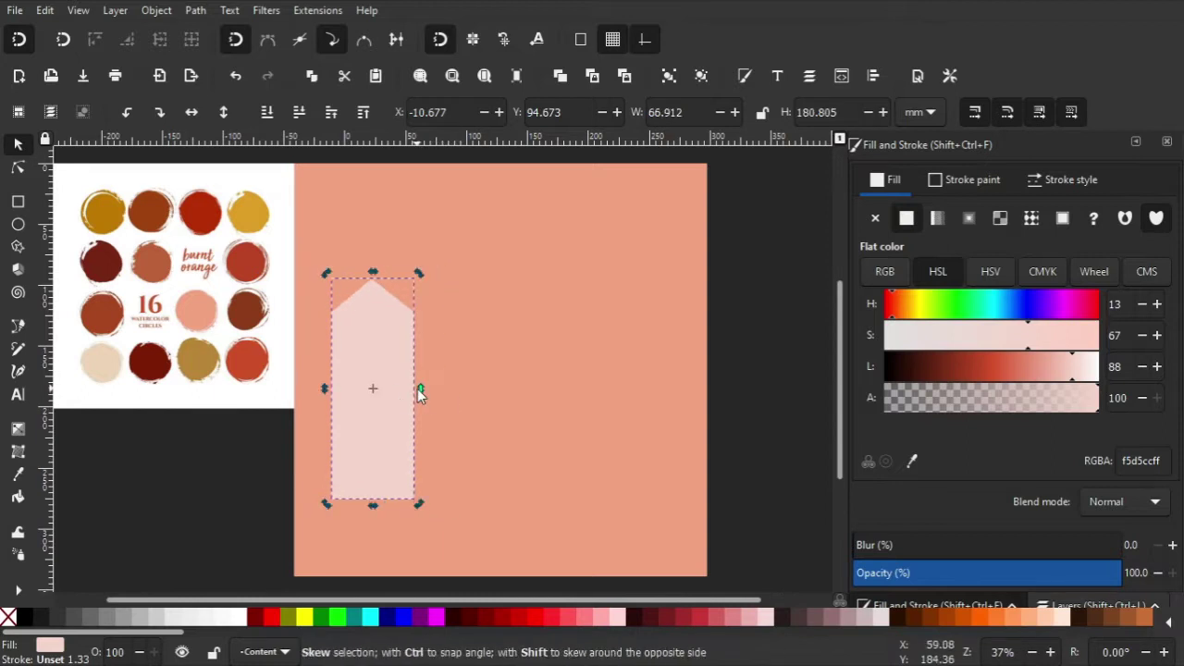
pyautogui.hotkey('ctrl', 'z')
pyautogui.press('n')
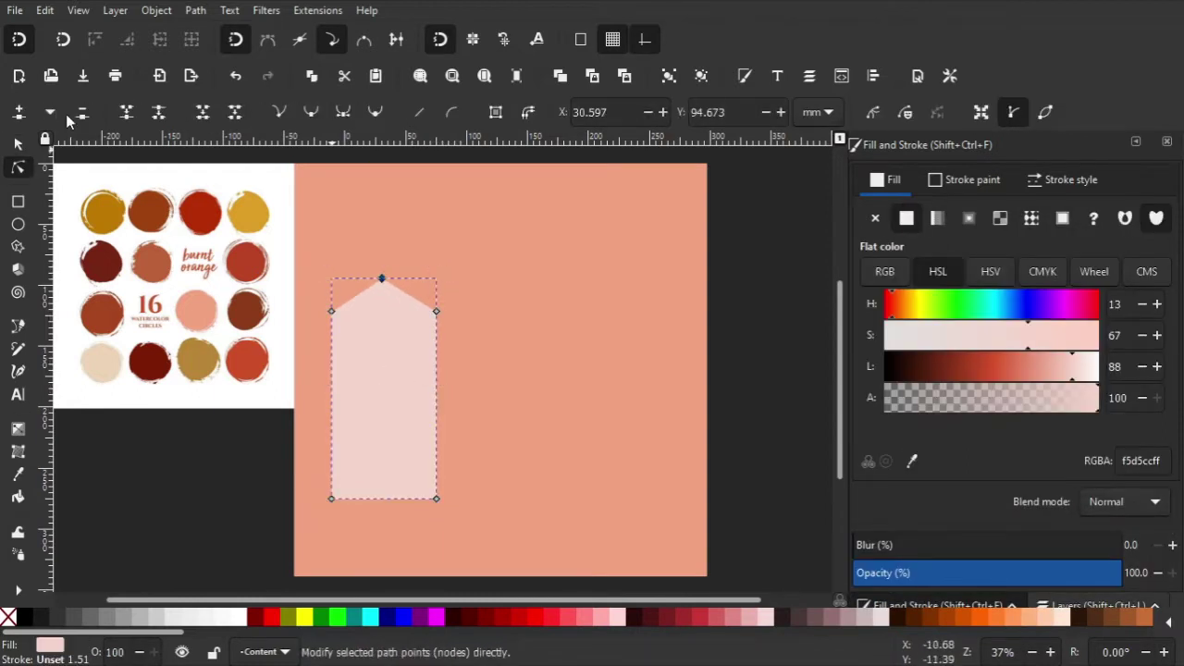
# Step: Shrink a copy into a small rectangle near the carton's lower left
pyautogui.press('s')
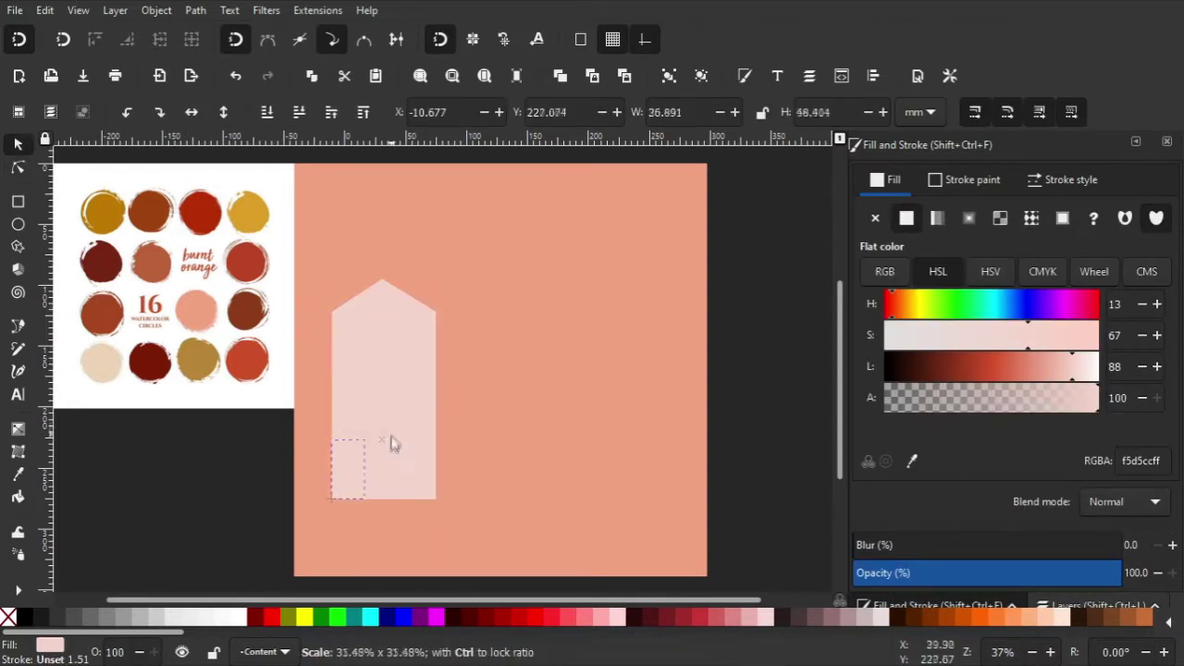
pyautogui.moveTo(391, 444); pyautogui.dragTo(362, 450)
pyautogui.scroll(3, 363, 453)
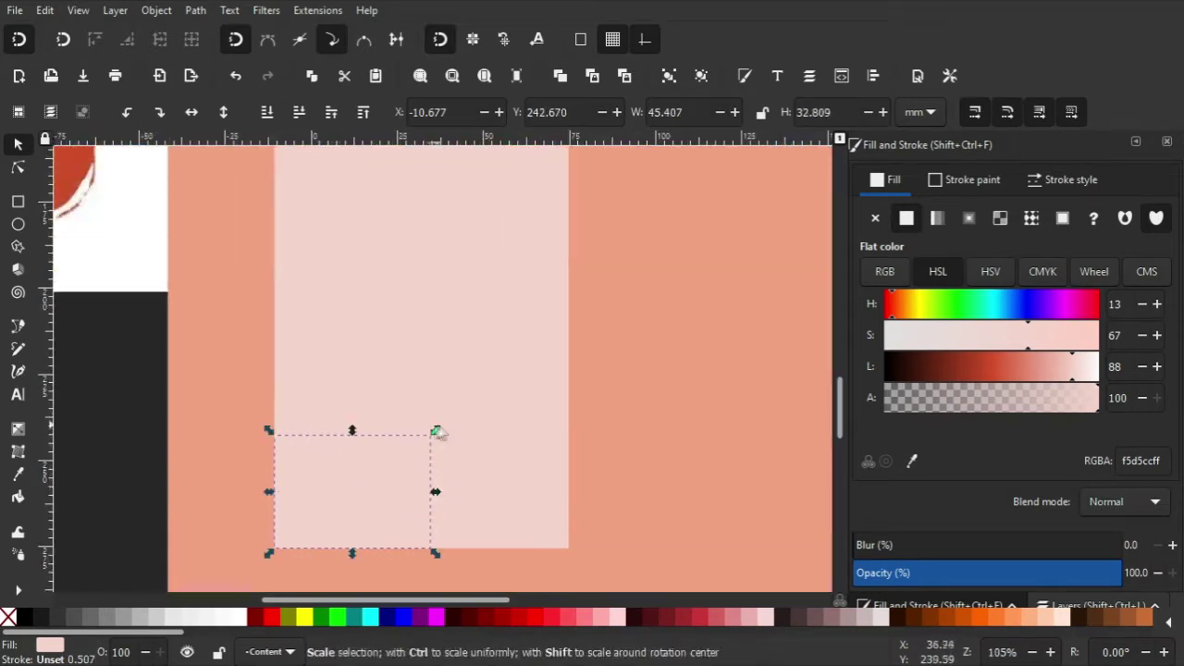
pyautogui.moveTo(437, 432); pyautogui.dragTo(375, 474)
pyautogui.scroll(-2, 355, 404)
# Step: Fill the small rectangle with palette red and move it upward
pyautogui.press('d')
pyautogui.click(196, 279)
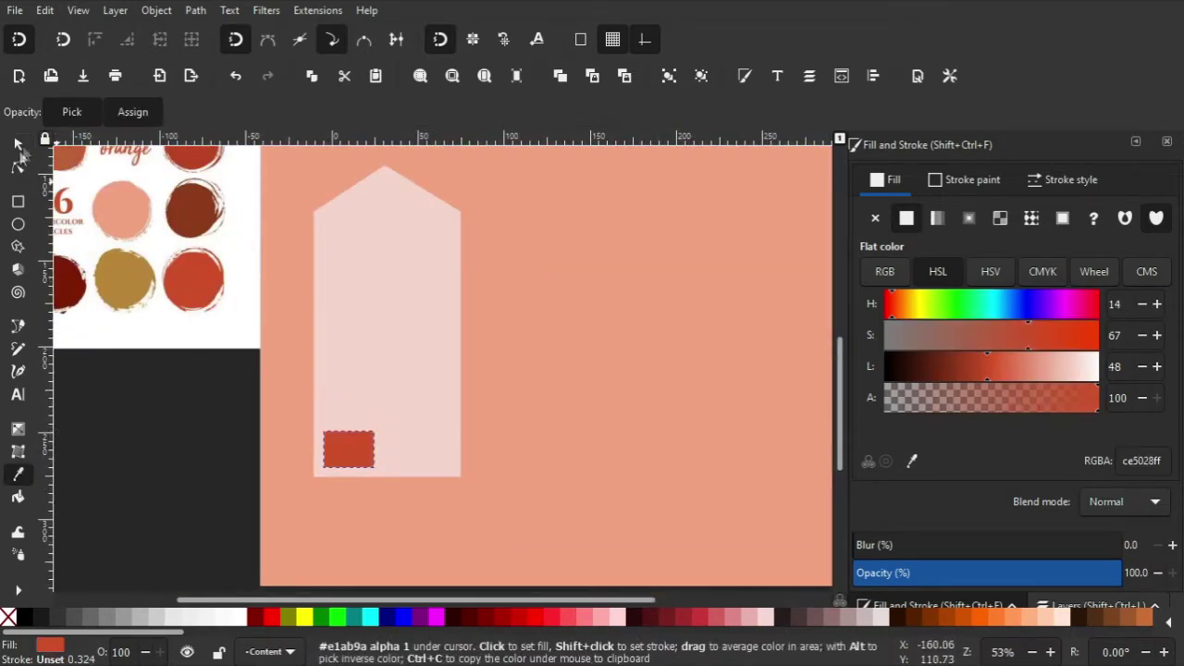
pyautogui.click(17, 145)
pyautogui.scroll(2, 356, 482)
pyautogui.moveTo(319, 493); pyautogui.dragTo(310, 421)
# Step: Flatten it into a thin bar, duplicate it, and nudge both bars down
pyautogui.scroll(2, 310, 421)
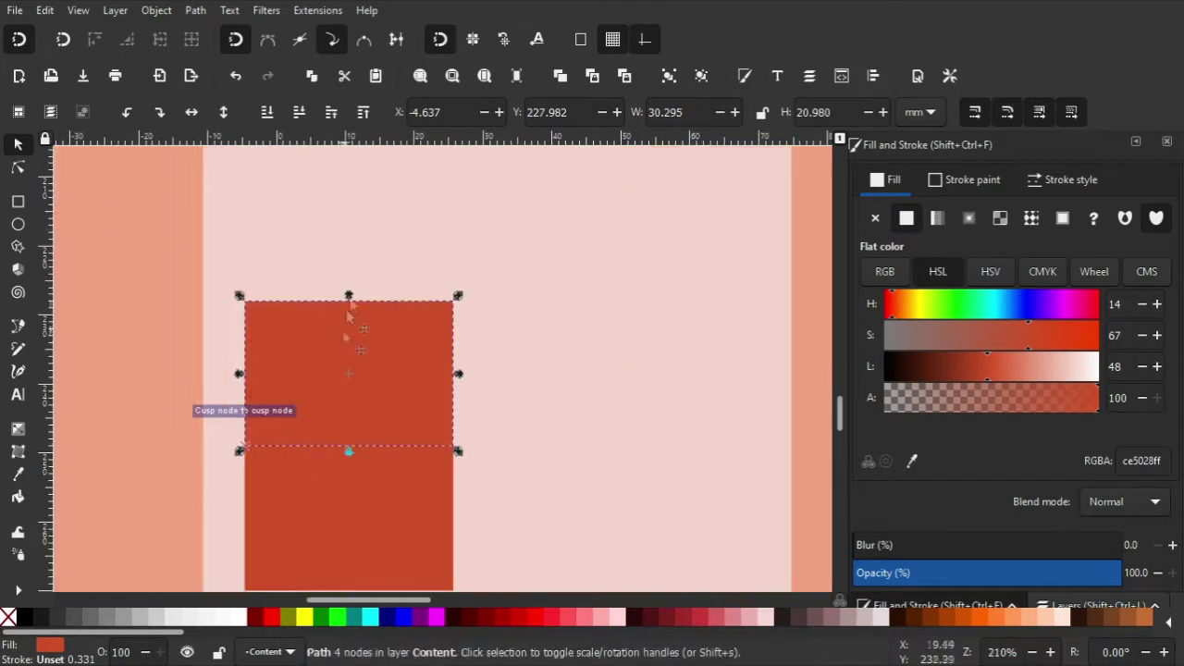
pyautogui.moveTo(349, 298)
pyautogui.mouseDown()
pyautogui.moveTo(349, 418)
pyautogui.moveTo(317, 371)
pyautogui.moveTo(305, 412)
pyautogui.mouseUp()
pyautogui.hotkey('ctrl', 'd')
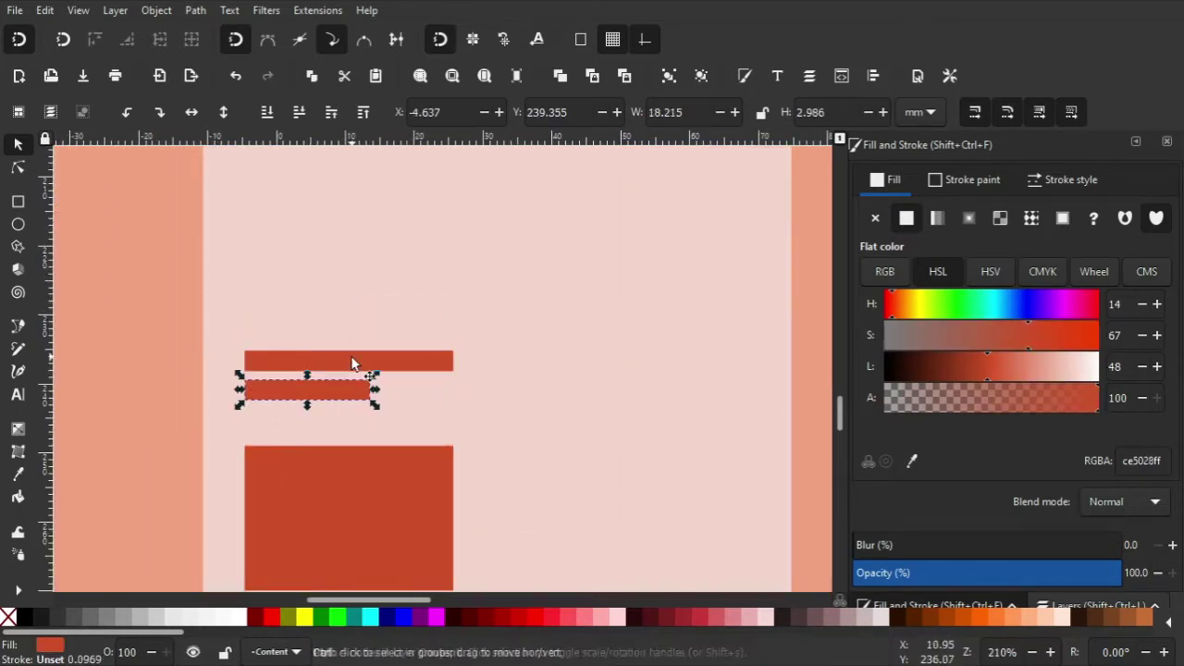
pyautogui.keyDown('shift'); pyautogui.click(352, 364); pyautogui.keyUp('shift')
pyautogui.press('Down')
pyautogui.press('Down')
pyautogui.press('Down')
pyautogui.scroll(-3, 374, 347)
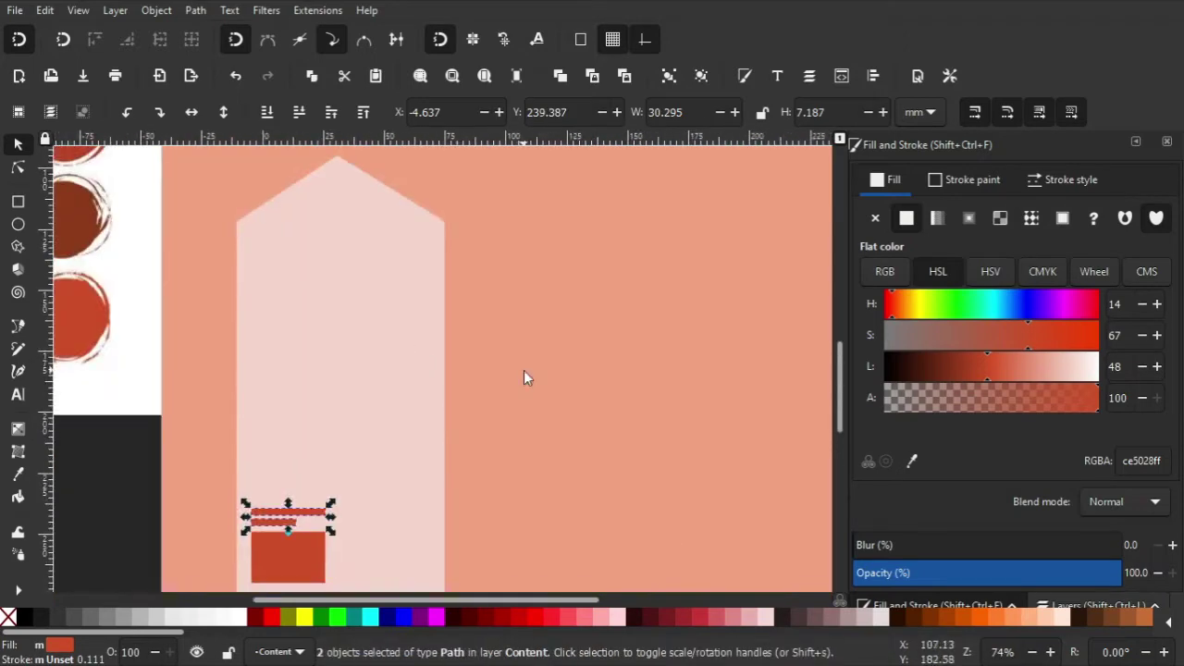
pyautogui.press('Escape')
# Step: Select the red square, then the carton, and enter node editing on the carton
pyautogui.keyDown('ctrl'); pyautogui.click(289, 560); pyautogui.keyUp('ctrl')
pyautogui.keyDown('ctrl'); pyautogui.click(329, 368); pyautogui.keyUp('ctrl')
pyautogui.doubleClick(380, 298)
pyautogui.scroll(-1, 351, 243)
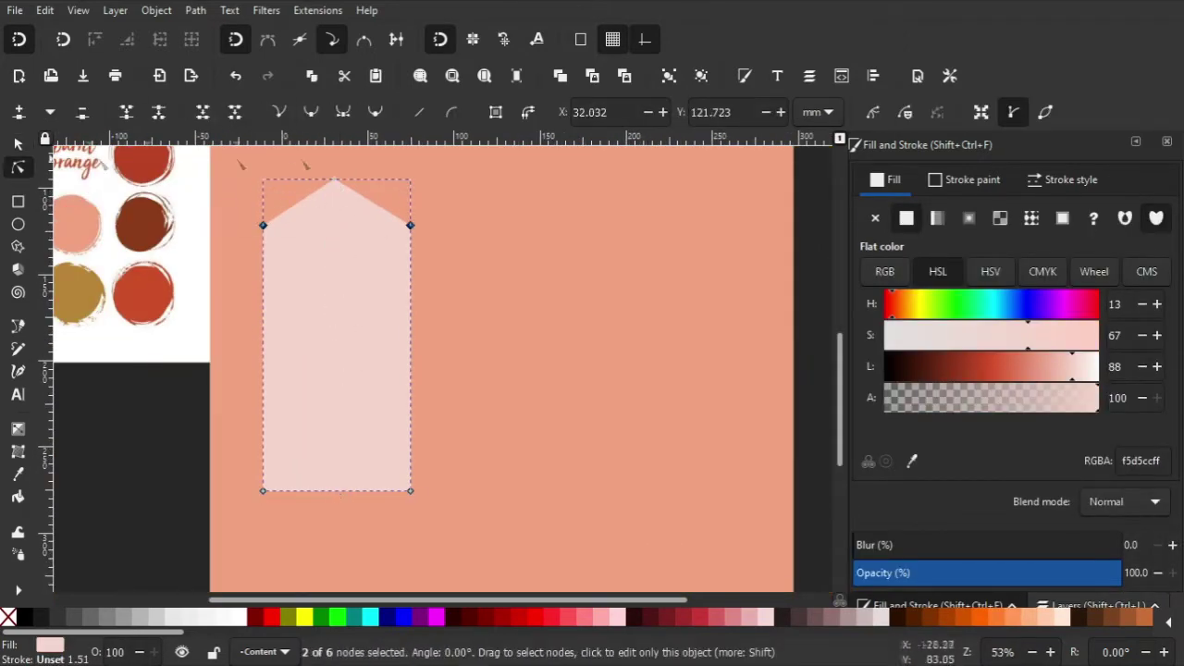
# Step: Try filling the inner rectangle with palette red, then undo it
pyautogui.click(19, 145)
pyautogui.doubleClick(362, 269)
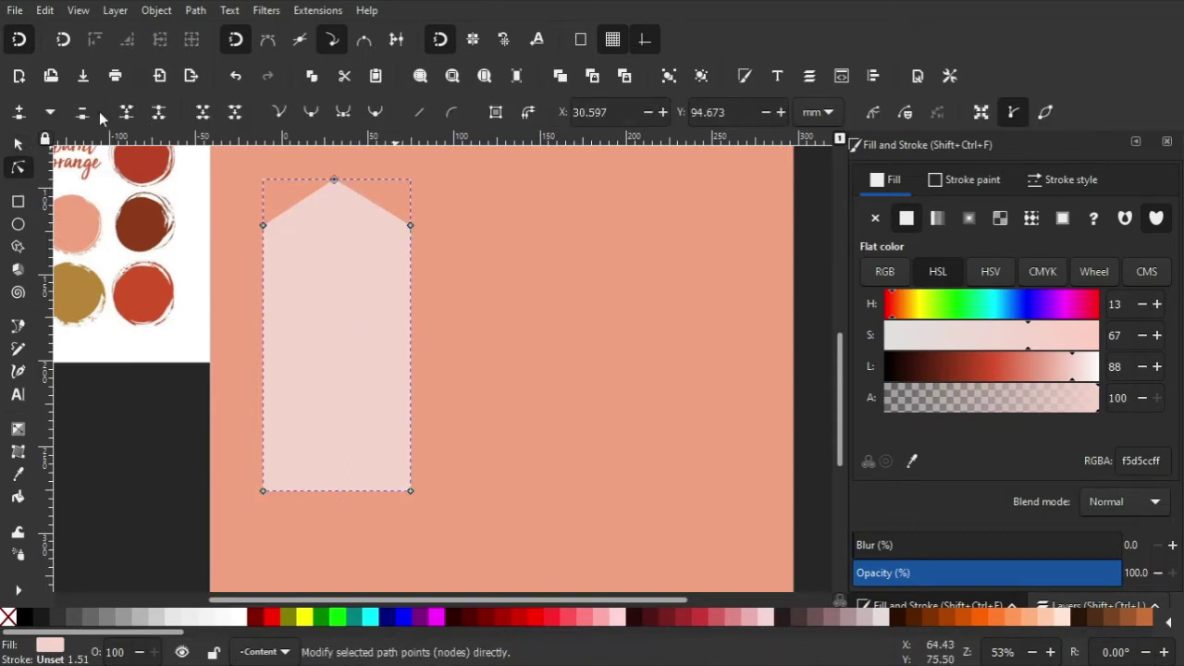
pyautogui.press('s')
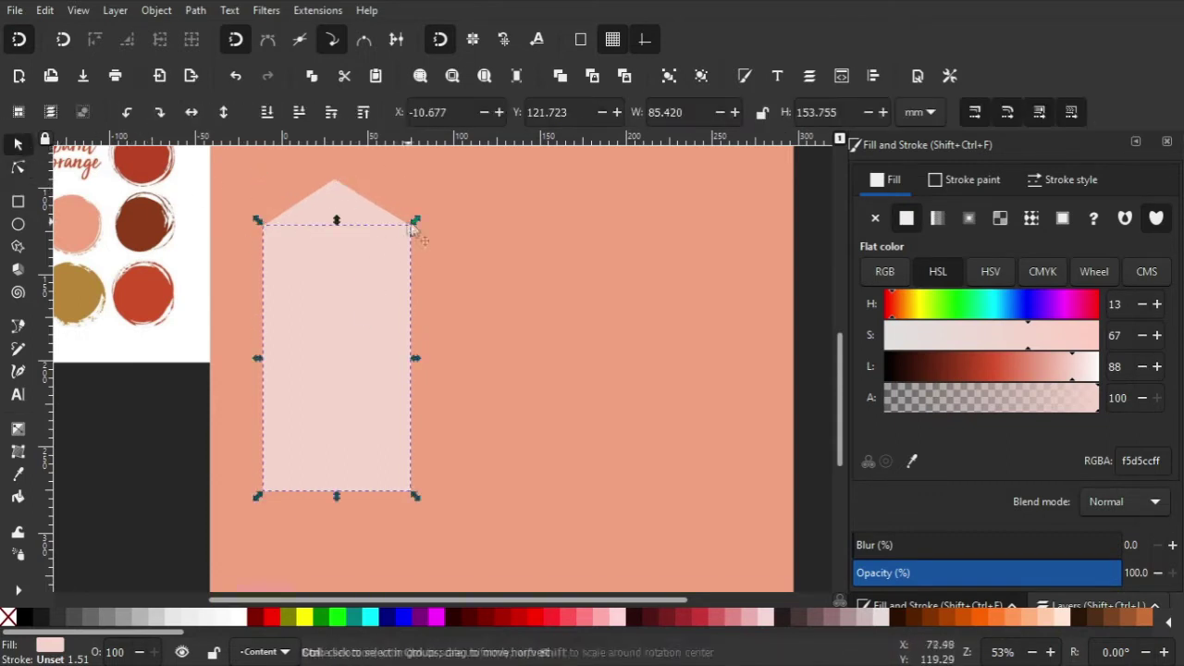
pyautogui.click(18, 474)
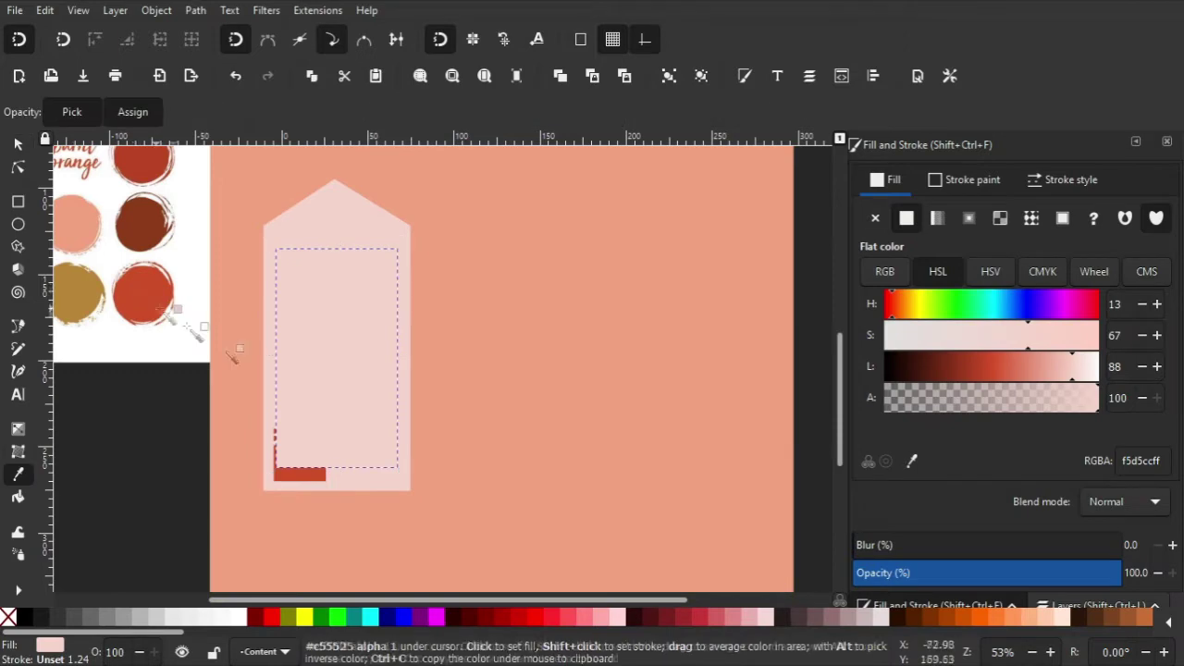
pyautogui.hscroll(-5, 333, 361)
pyautogui.click(490, 465)
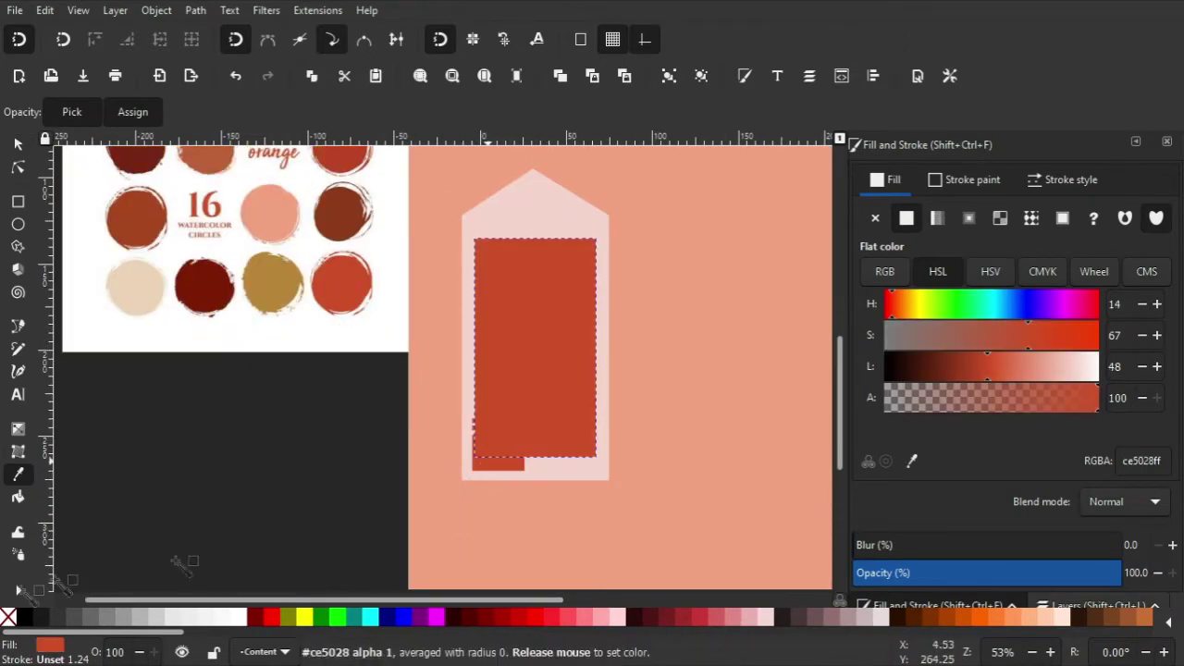
pyautogui.hotkey('ctrl', 'z')
pyautogui.press('s')
# Step: Raise the inner rectangle's bottom edge slightly and check the carton's top node
pyautogui.moveTo(535, 460); pyautogui.dragTo(537, 448)
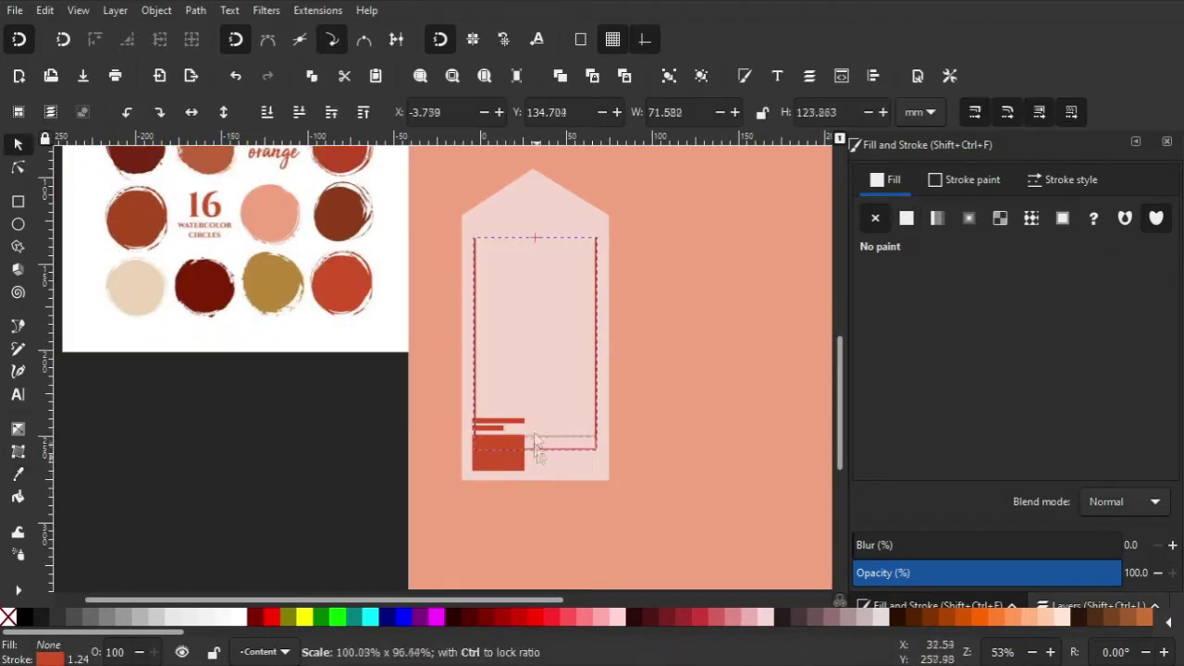
pyautogui.click(696, 368)
pyautogui.scroll(1, 695, 368)
pyautogui.click(494, 284)
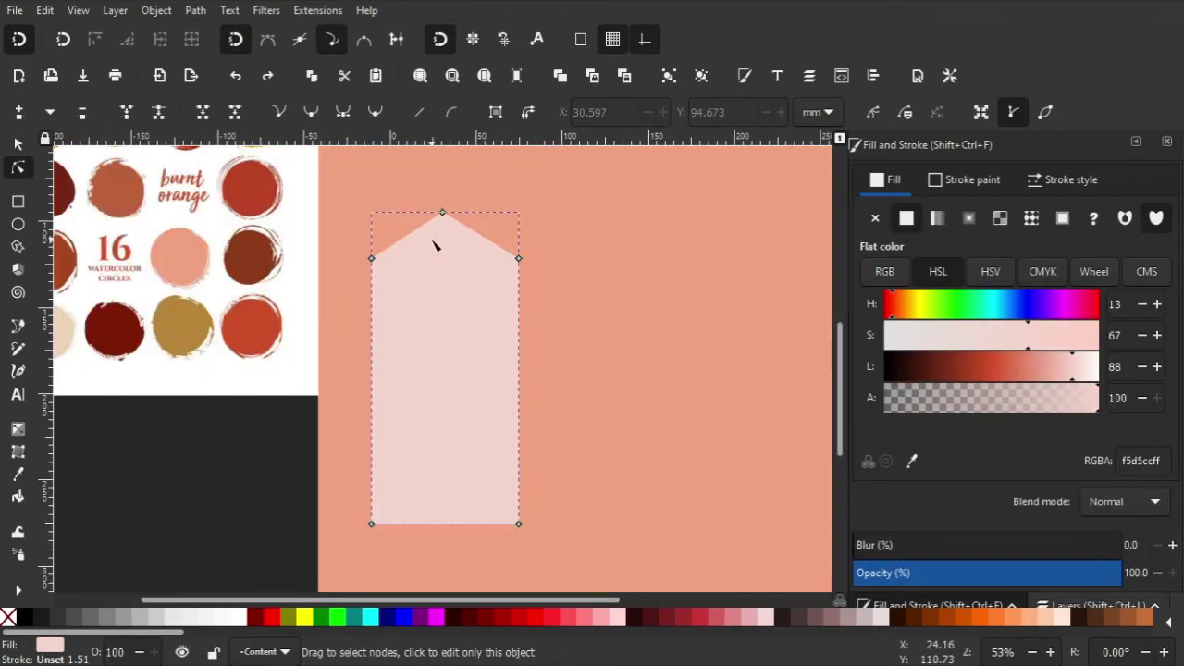
pyautogui.press('Escape')
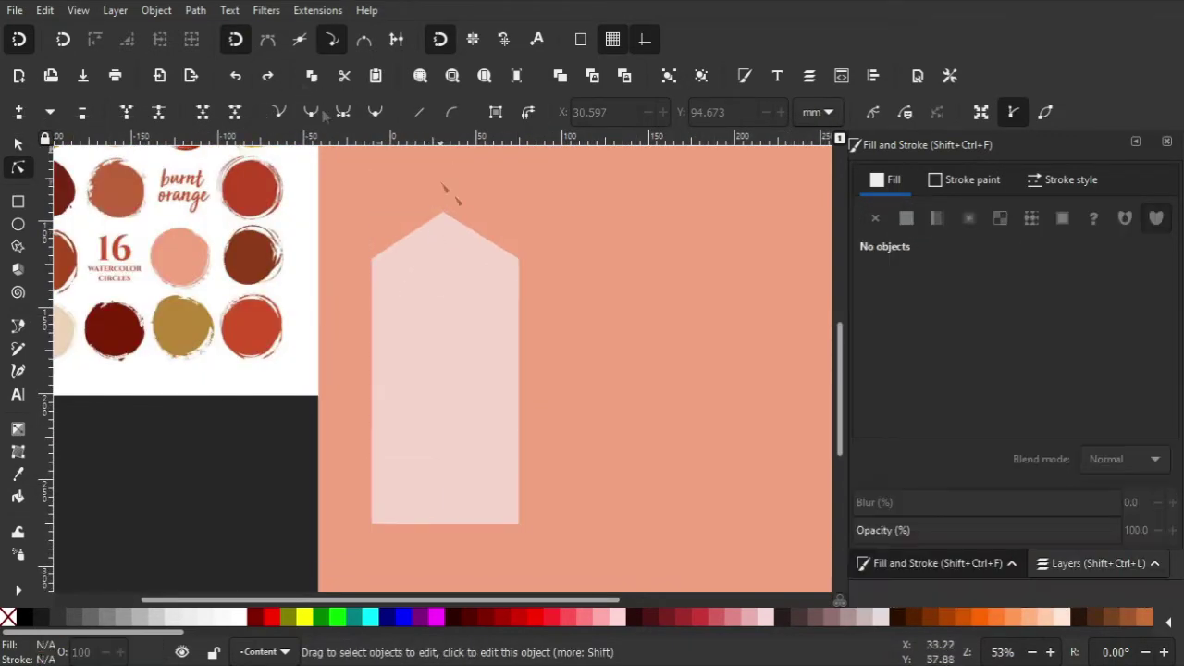
pyautogui.click(442, 213)
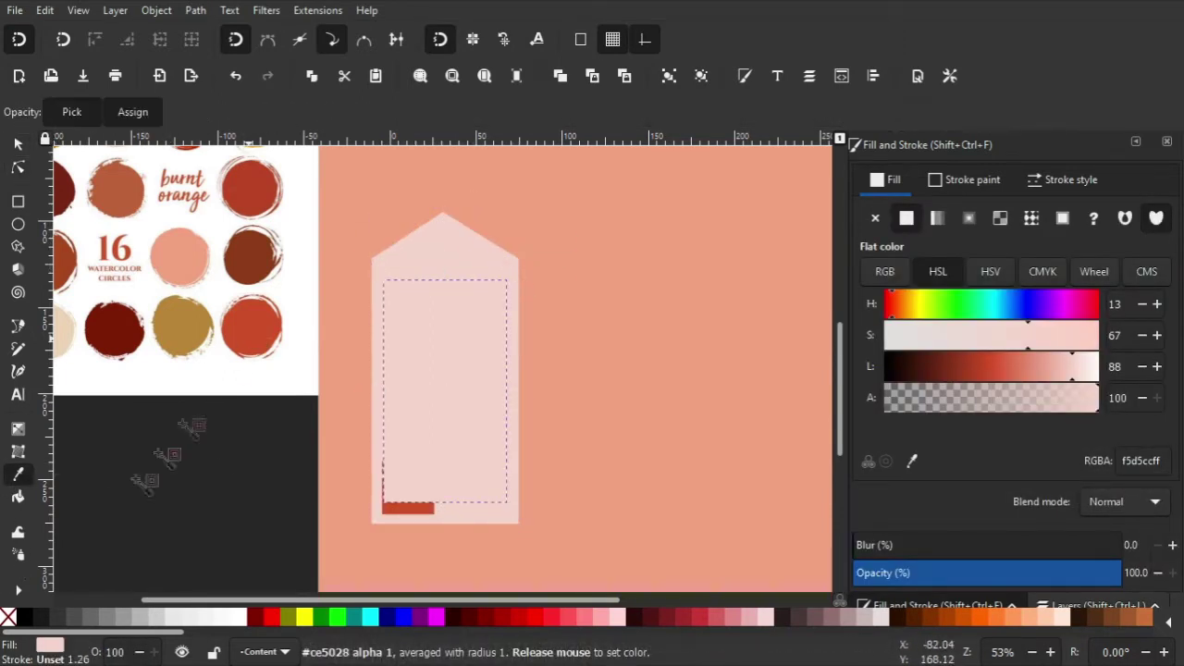
pyautogui.press('s')
# Step: Resize the inner rectangle above the red bars and form a lower band
pyautogui.moveTo(445, 508); pyautogui.dragTo(443, 451)
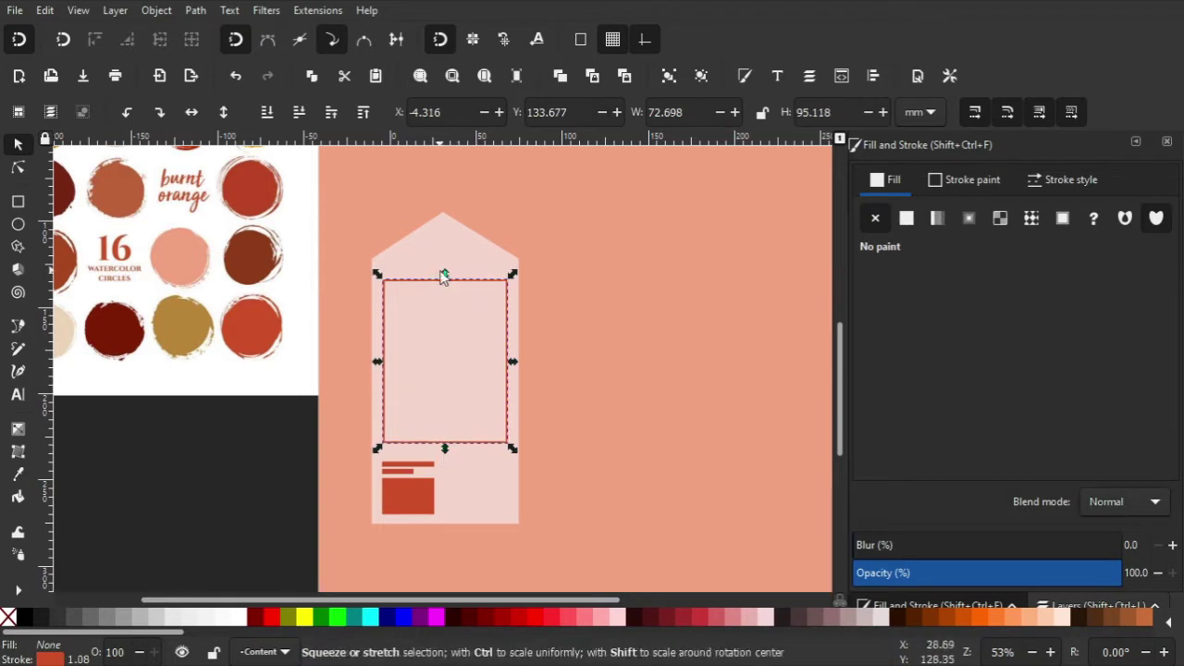
pyautogui.moveTo(444, 278); pyautogui.dragTo(452, 321)
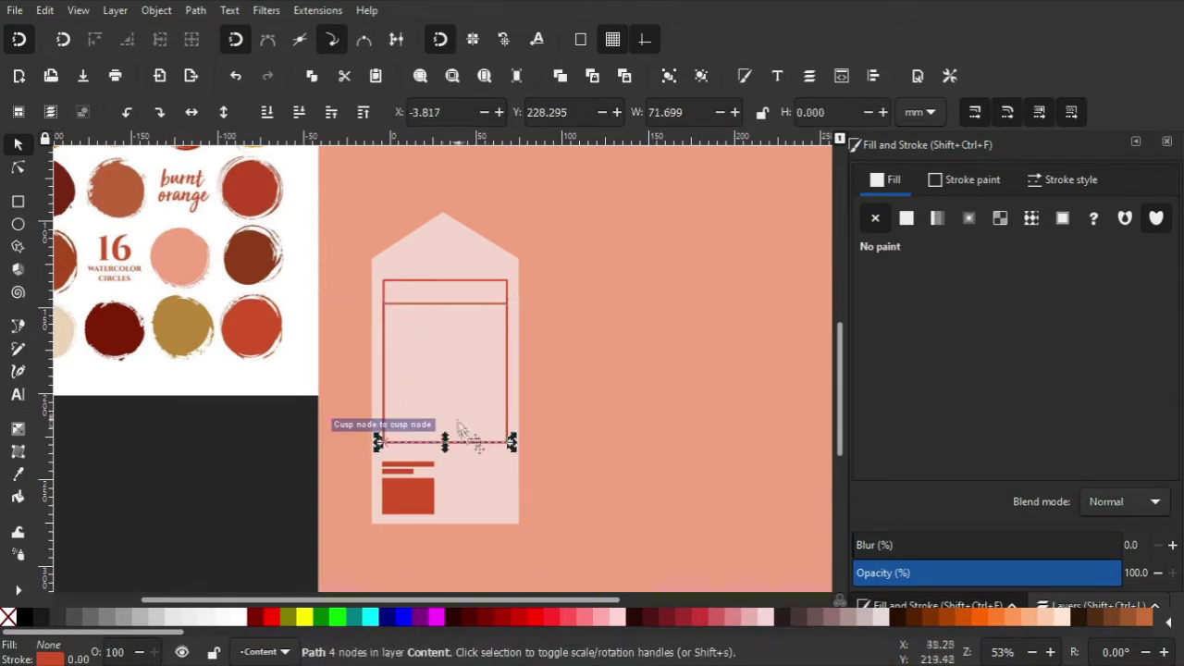
pyautogui.hotkey('ctrl', 'z')
pyautogui.scroll(2, 444, 337)
pyautogui.moveTo(453, 231); pyautogui.dragTo(451, 436)
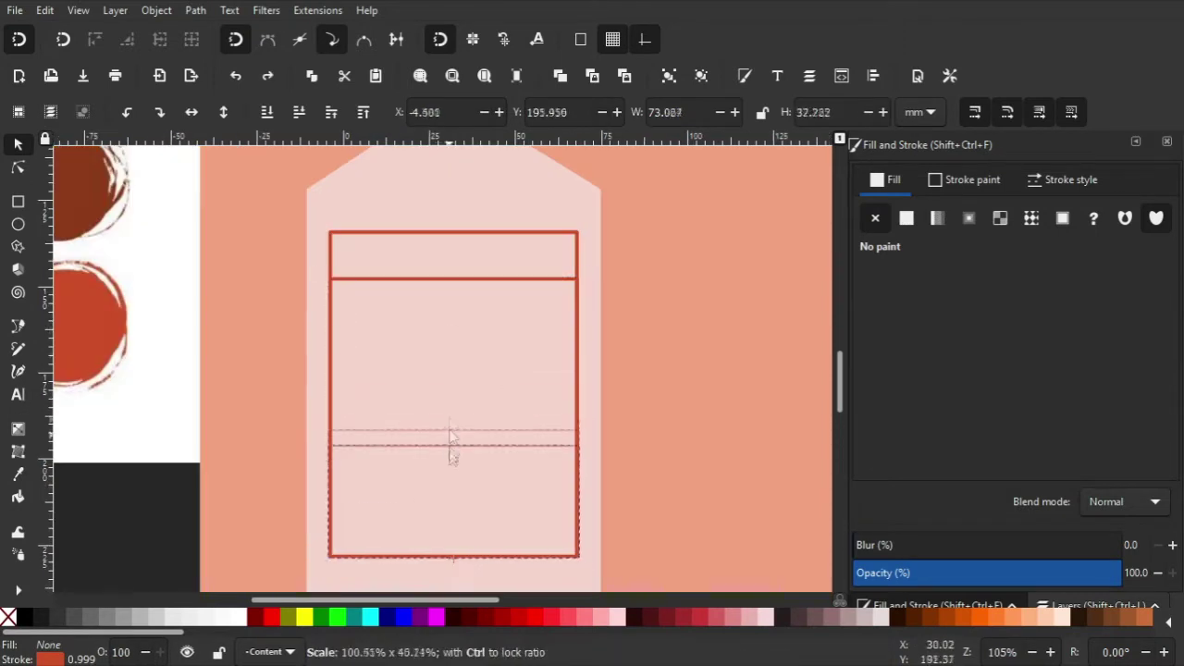
pyautogui.moveTo(443, 502); pyautogui.dragTo(452, 475)
pyautogui.scroll(-3, 709, 312)
pyautogui.scroll(1, 672, 327)
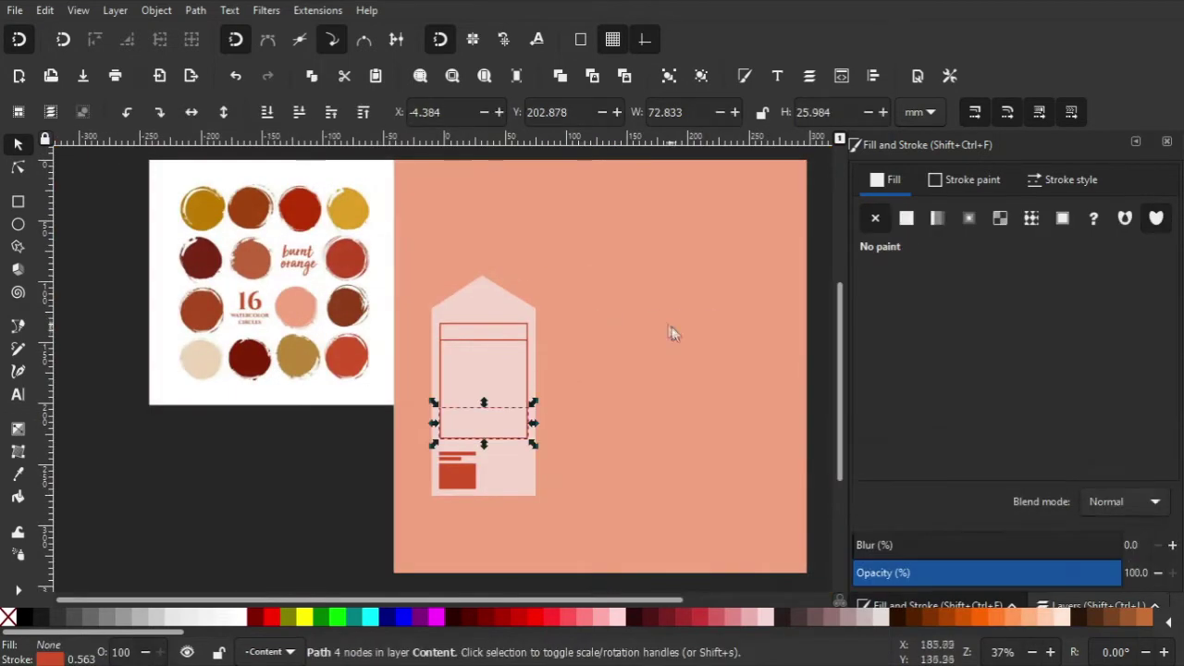
pyautogui.scroll(2, 559, 346)
# Step: Lower the tall outer rectangle's top edge slightly
pyautogui.press('Tab')
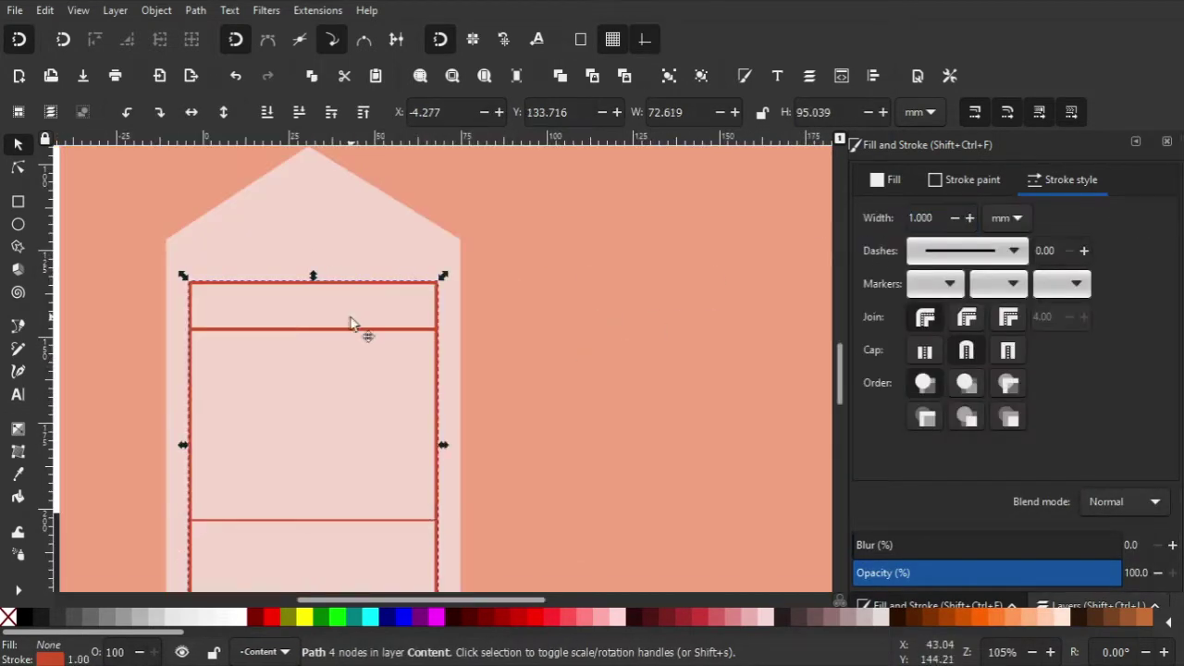
pyautogui.moveTo(352, 324); pyautogui.dragTo(352, 329)
pyautogui.press('Tab')
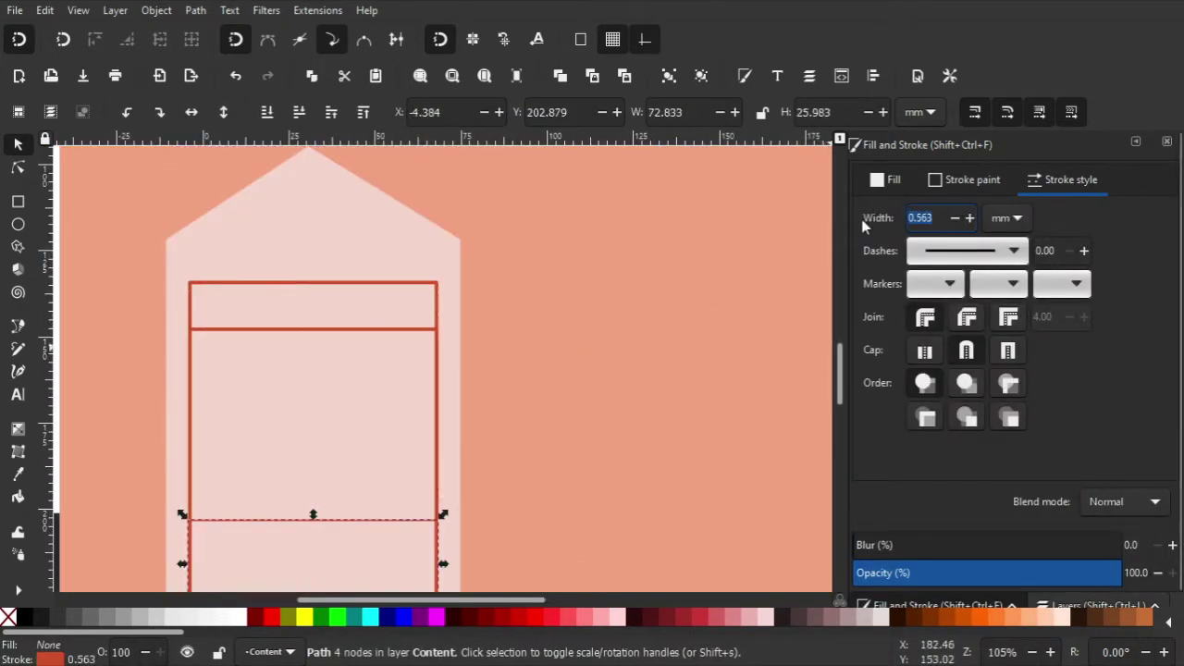
pyautogui.click(637, 350)
pyautogui.keyDown('ctrl'); pyautogui.scroll(-2, 636, 350); pyautogui.keyUp('ctrl')
# Step: Group the seven label paths and skew the group so its right side drops
pyautogui.moveTo(451, 511); pyautogui.dragTo(388, 566)
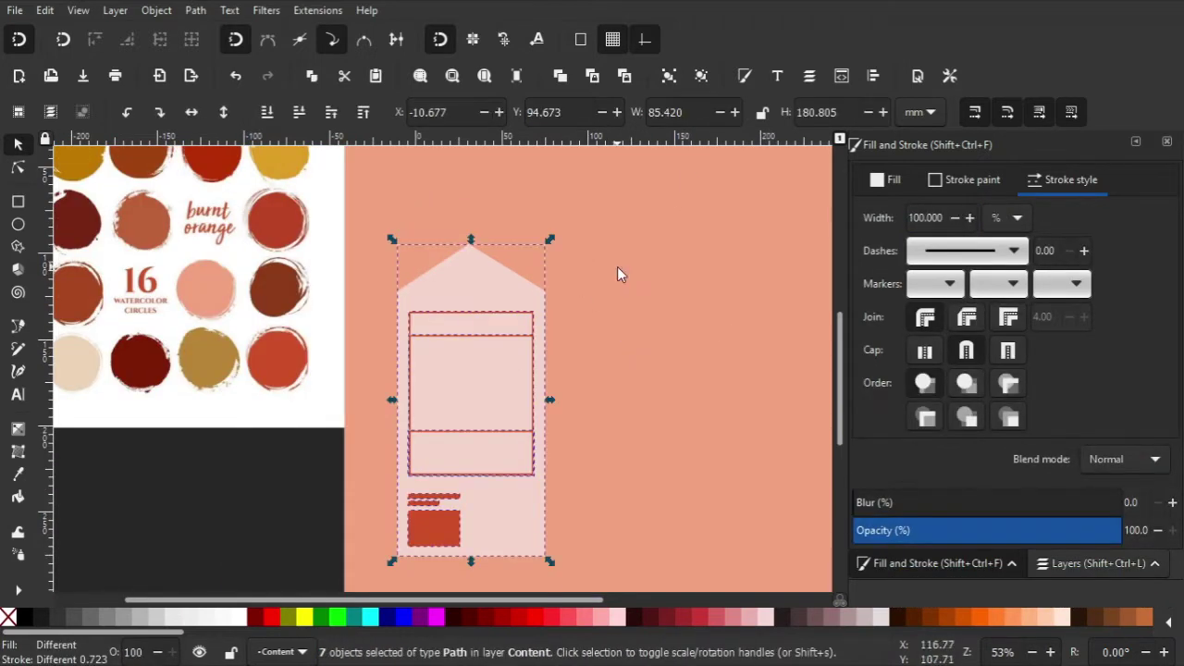
pyautogui.click(599, 82)
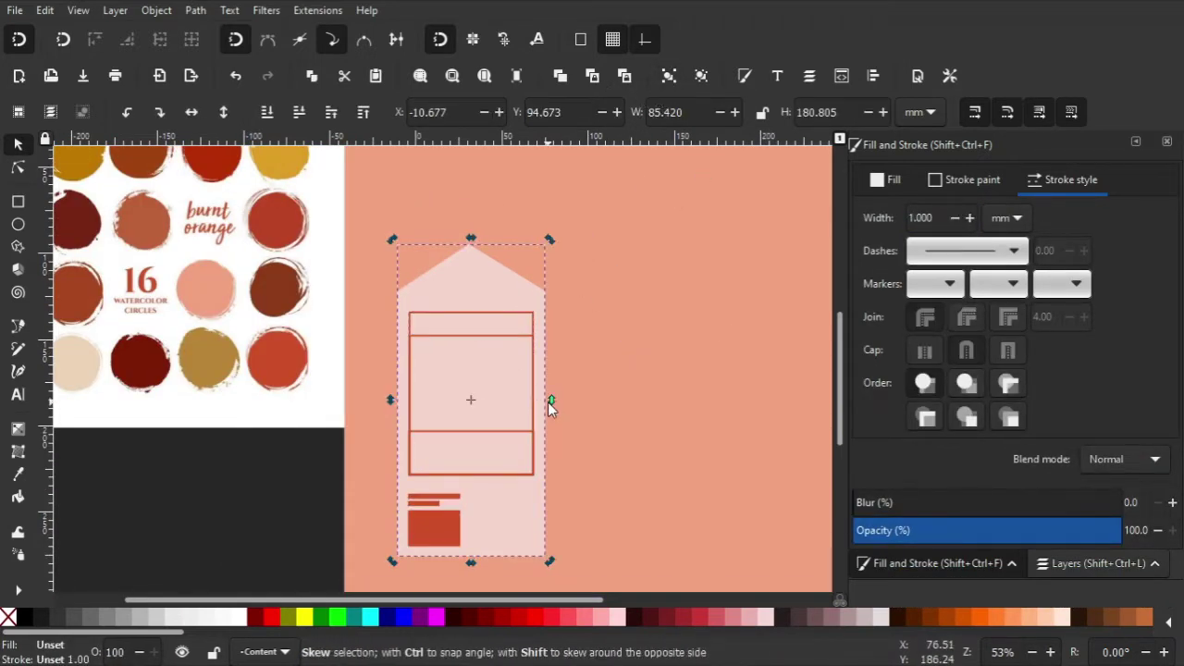
pyautogui.moveTo(549, 403)
pyautogui.mouseDown()
pyautogui.moveTo(547, 419)
pyautogui.moveTo(510, 404)
pyautogui.mouseUp()
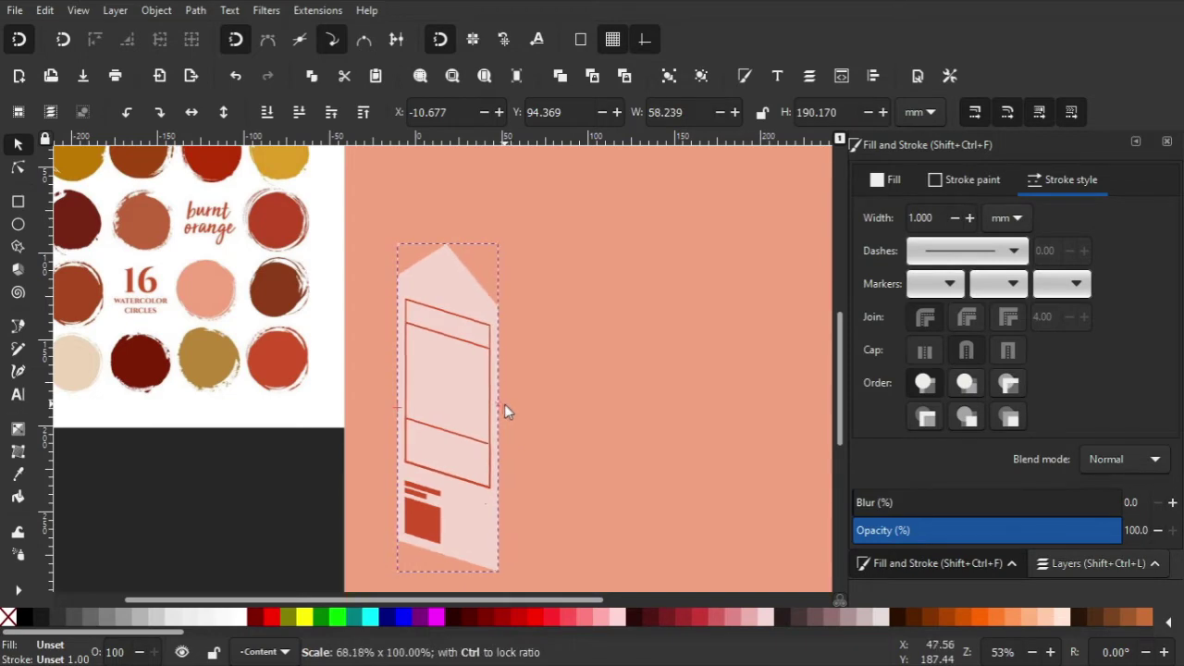
pyautogui.press('Escape')
# Step: Duplicate the carton front group beside the original, then delete that copy
pyautogui.click(20, 333)
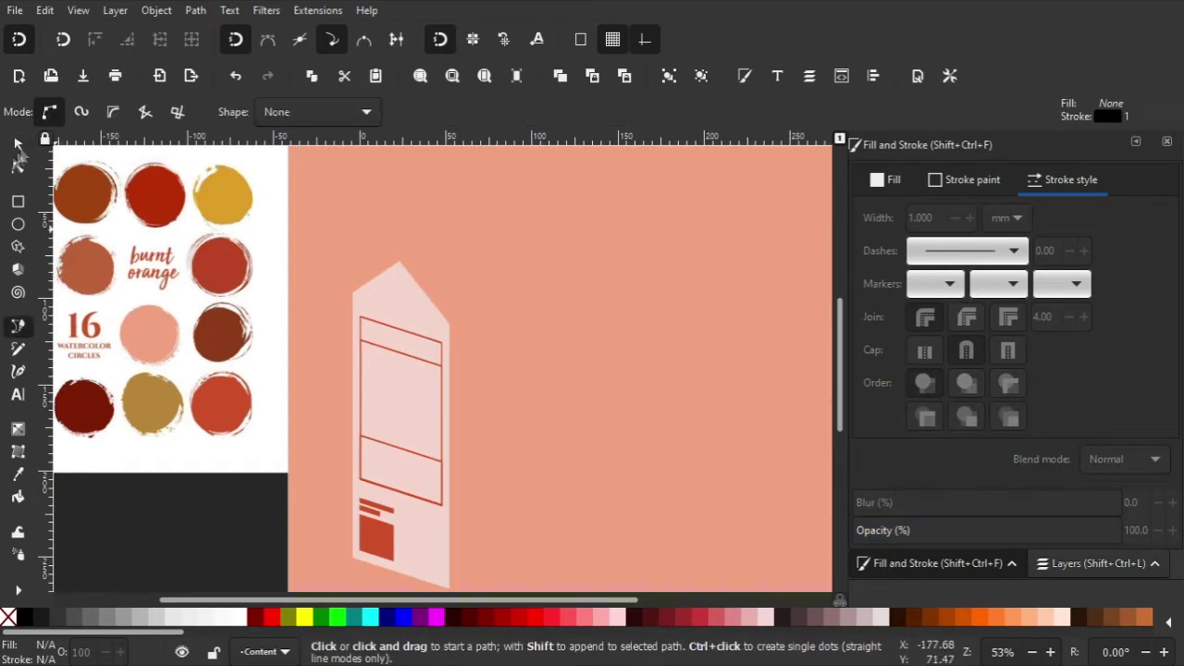
pyautogui.press('s')
pyautogui.click(409, 312)
pyautogui.hotkey('ctrl', 'd')
pyautogui.moveTo(410, 312); pyautogui.dragTo(550, 294)
pyautogui.press('Delete')
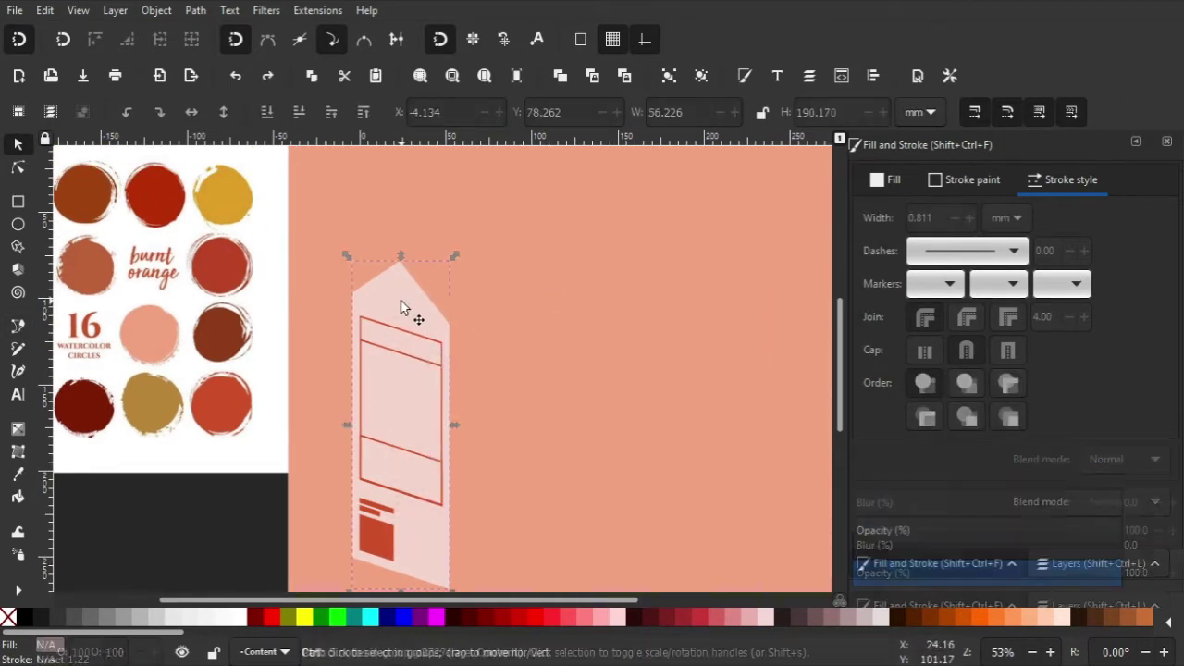
# Step: Select the light-pink carton face inside the group and pick its duplicate
pyautogui.keyDown('ctrl'); pyautogui.click(435, 306); pyautogui.keyUp('ctrl')
pyautogui.press('Escape')
pyautogui.keyDown('ctrl'); pyautogui.click(423, 309); pyautogui.keyUp('ctrl')
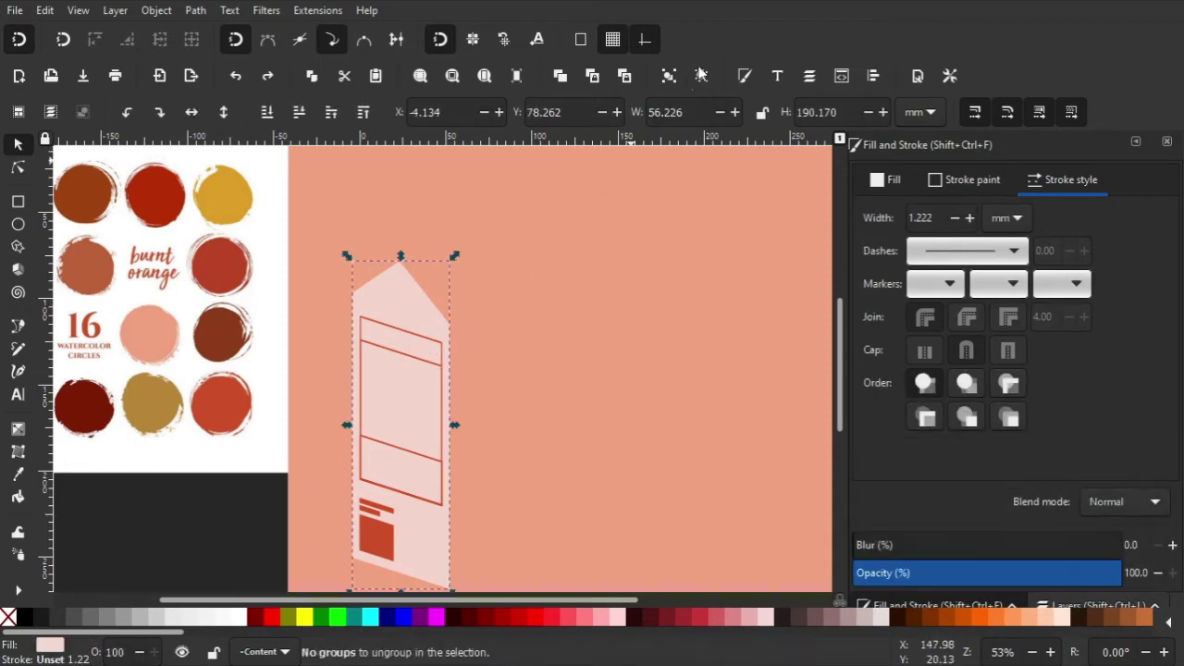
pyautogui.click(523, 334)
pyautogui.scroll(-1, 523, 334)
pyautogui.click(397, 306)
pyautogui.press('Escape')
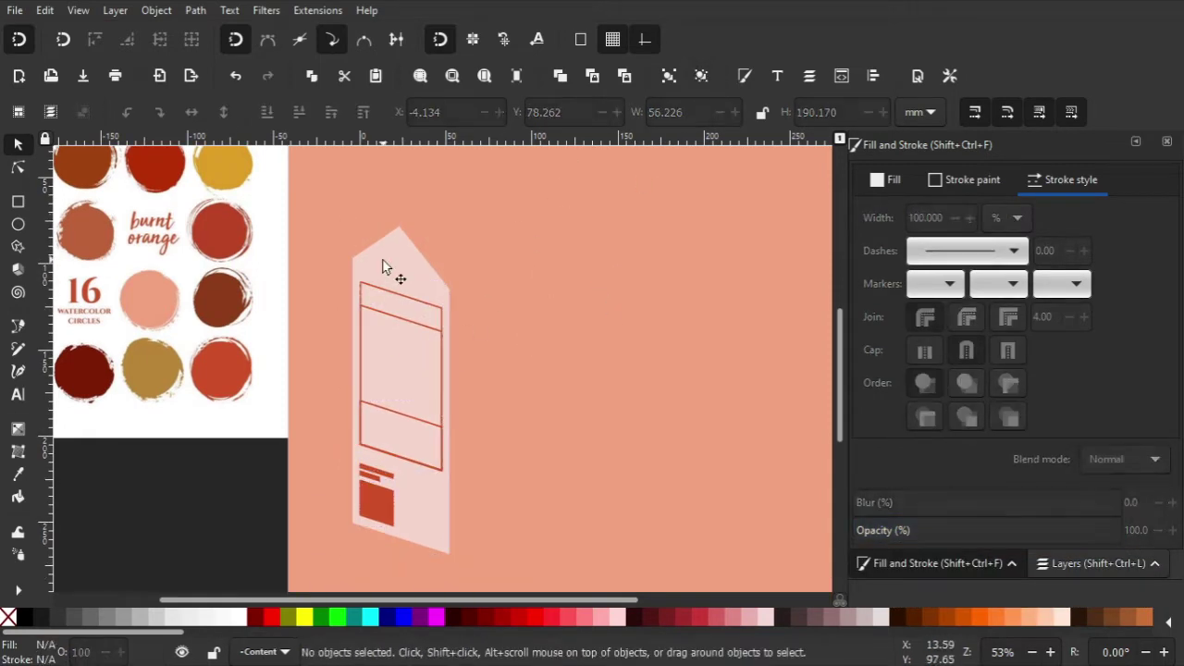
pyautogui.keyDown('ctrl'); pyautogui.click(387, 276); pyautogui.keyUp('ctrl')
# Step: Position the pink copy and trace the carton roof as a closed path
pyautogui.moveTo(386, 276); pyautogui.dragTo(529, 378)
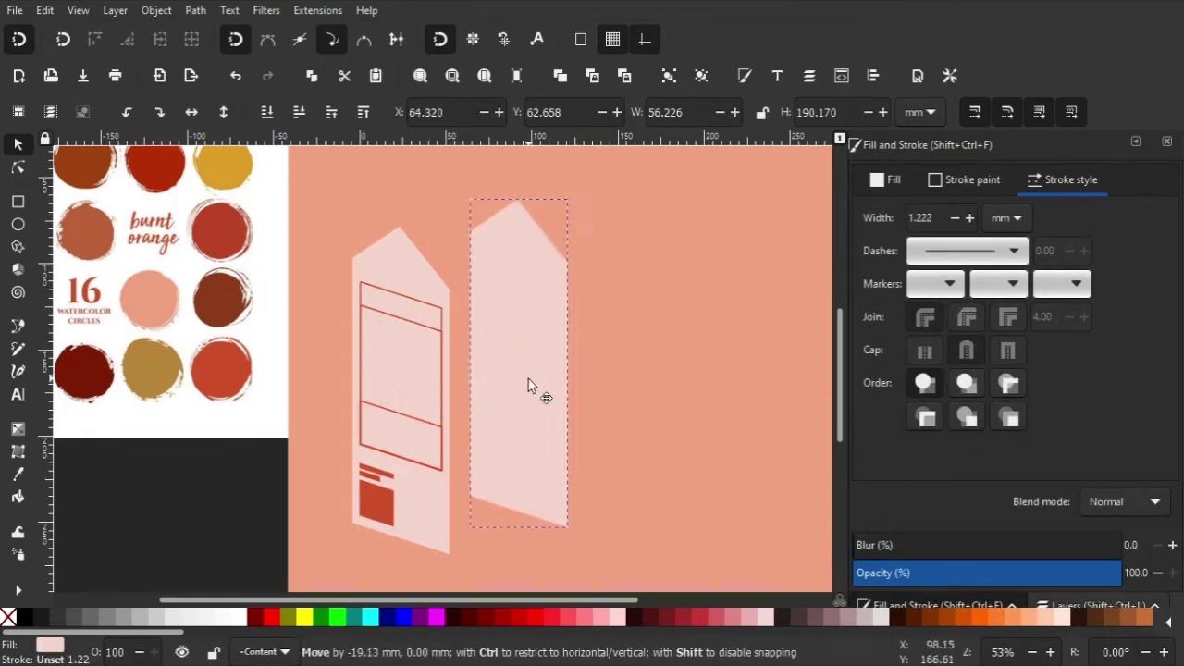
pyautogui.scroll(-1, 622, 339)
pyautogui.press('b')
pyautogui.click(331, 211)
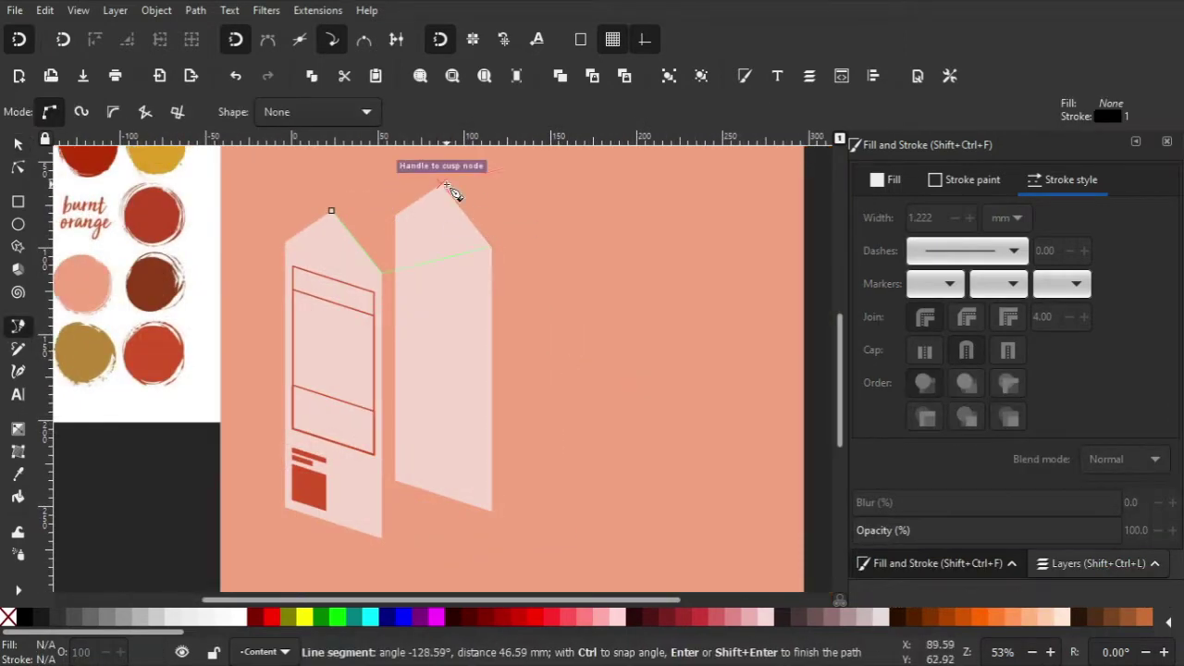
pyautogui.click(442, 185)
pyautogui.click(490, 247)
pyautogui.click(381, 274)
pyautogui.click(332, 210)
# Step: Trace the carton's right side face as a closed four-corner path
pyautogui.click(381, 274)
pyautogui.click(381, 538)
pyautogui.click(491, 511)
pyautogui.click(492, 247)
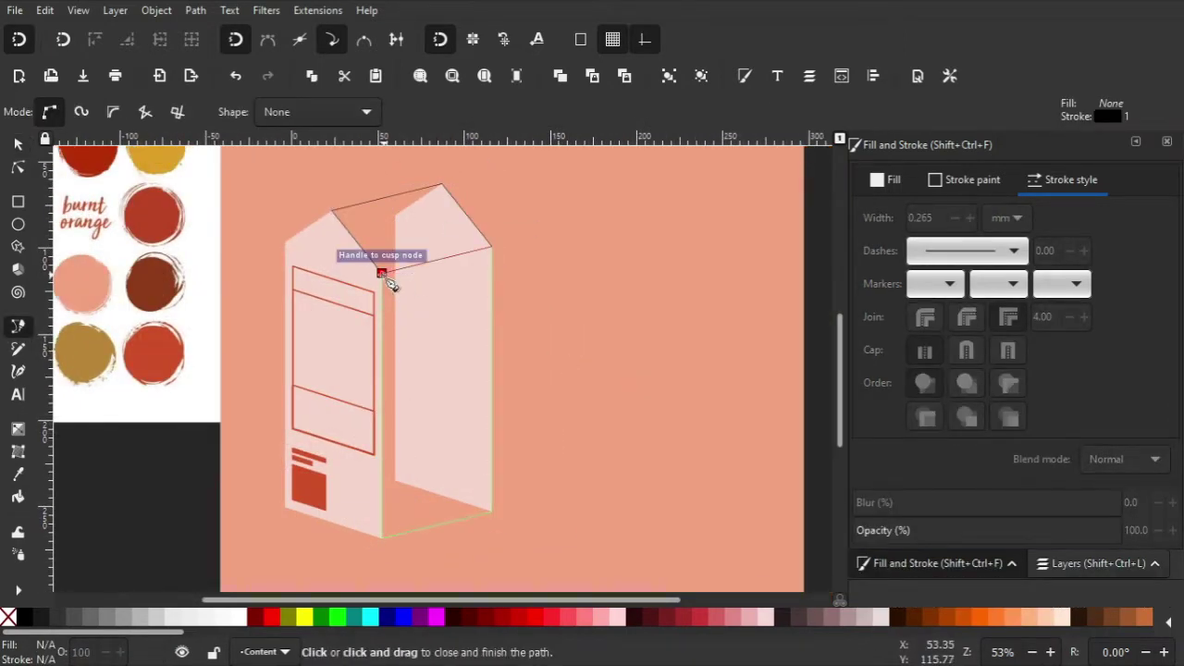
pyautogui.click(381, 274)
pyautogui.press('s')
pyautogui.press('Escape')
pyautogui.scroll(1, 232, 365)
pyautogui.press('b')
pyautogui.scroll(1, 393, 272)
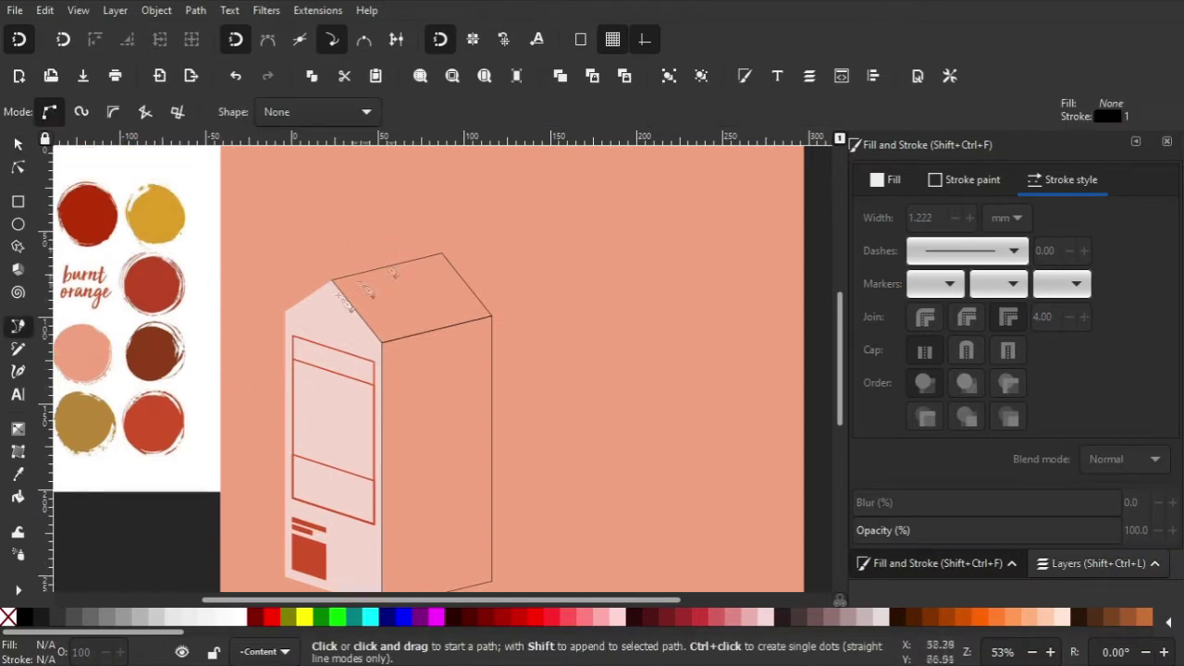
# Step: Close the lid outline and fill it pale pink from the palette
pyautogui.click(331, 280)
pyautogui.scroll(-1, 331, 279)
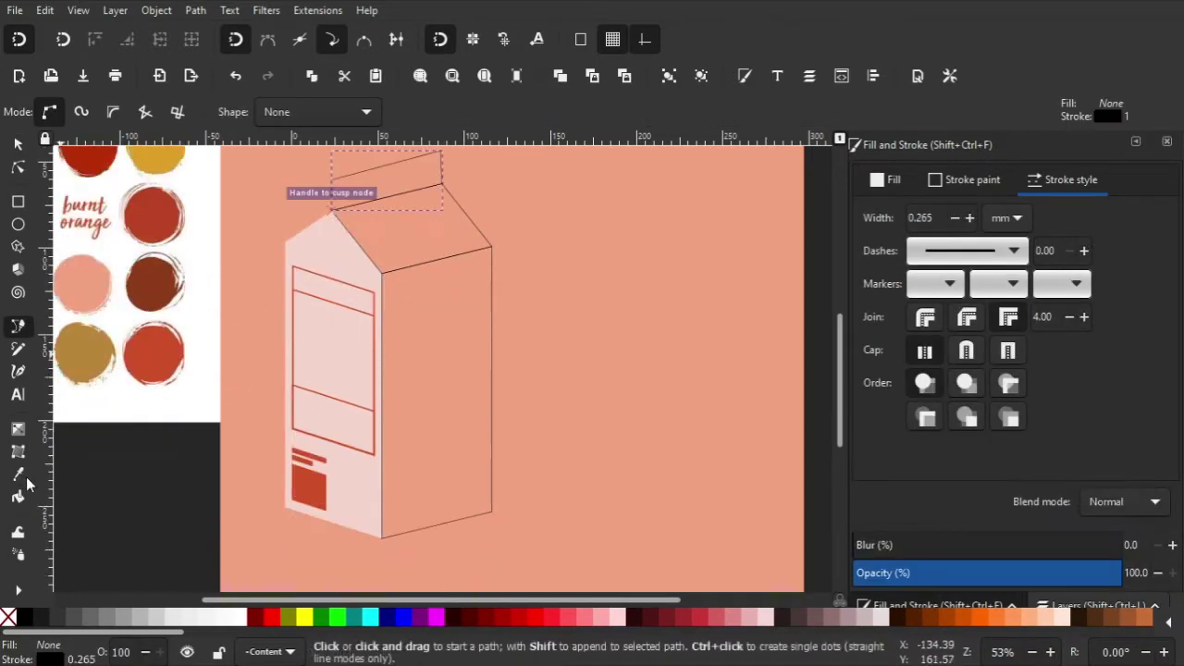
pyautogui.press('d')
pyautogui.click(397, 384)
pyautogui.press('s')
pyautogui.press('Escape')
# Step: Shade the right side face salmon and copy its colour onto the roof
pyautogui.click(392, 280)
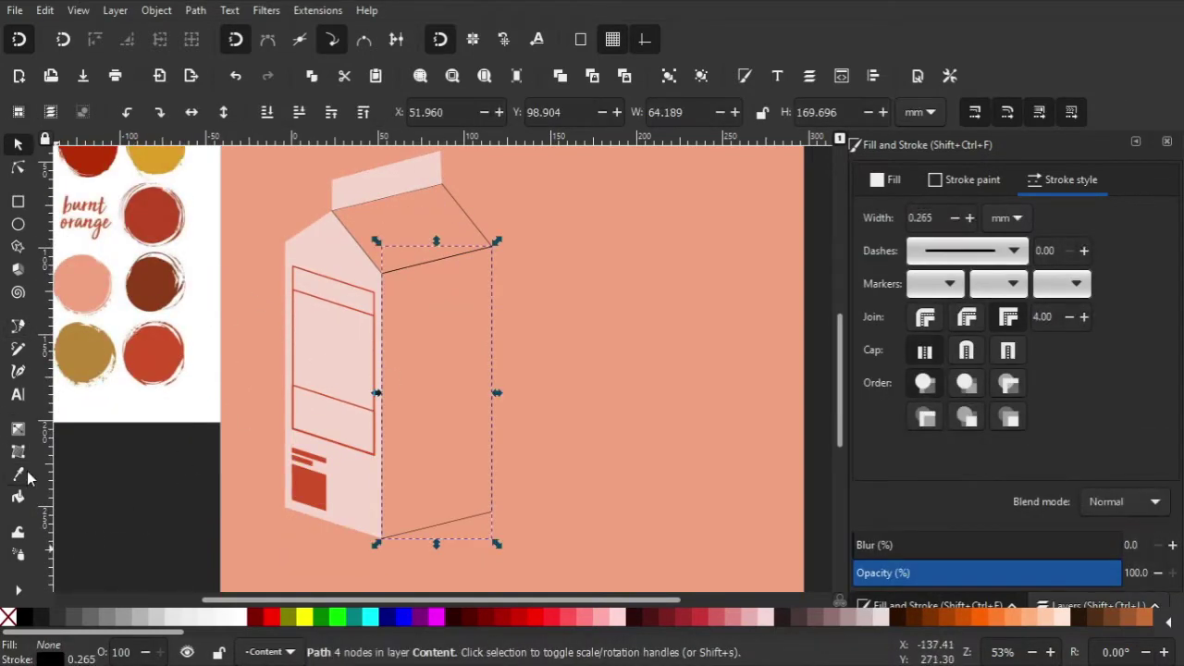
pyautogui.press('d')
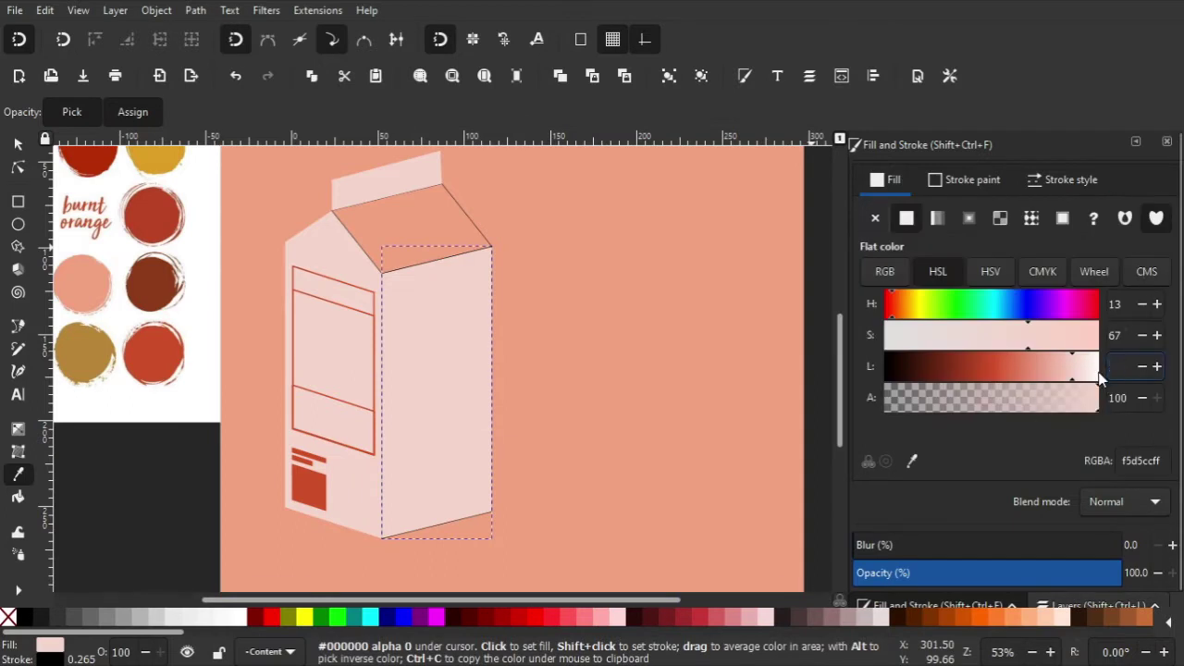
pyautogui.write('68')
pyautogui.press('Return')
pyautogui.press('s')
pyautogui.click(411, 226)
pyautogui.press('d')
pyautogui.click(423, 317)
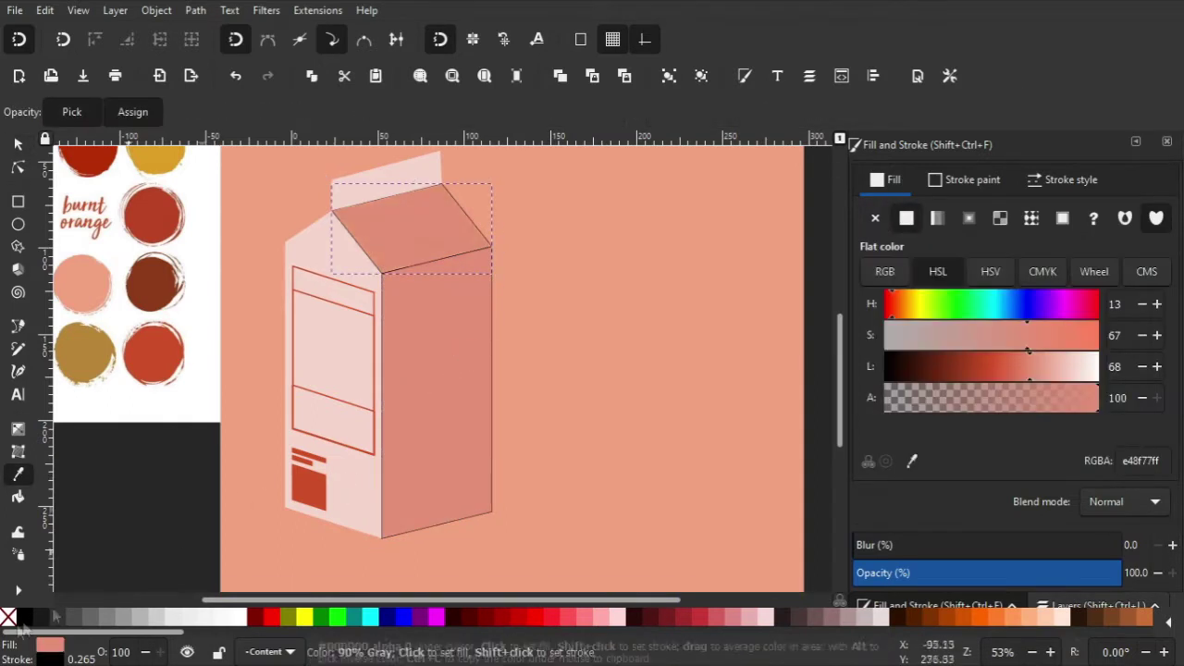
pyautogui.press('s')
# Step: Give the side face and roof a shared HSL lightness of 73
pyautogui.click(423, 317)
pyautogui.keyDown('shift'); pyautogui.click(430, 234); pyautogui.keyUp('shift')
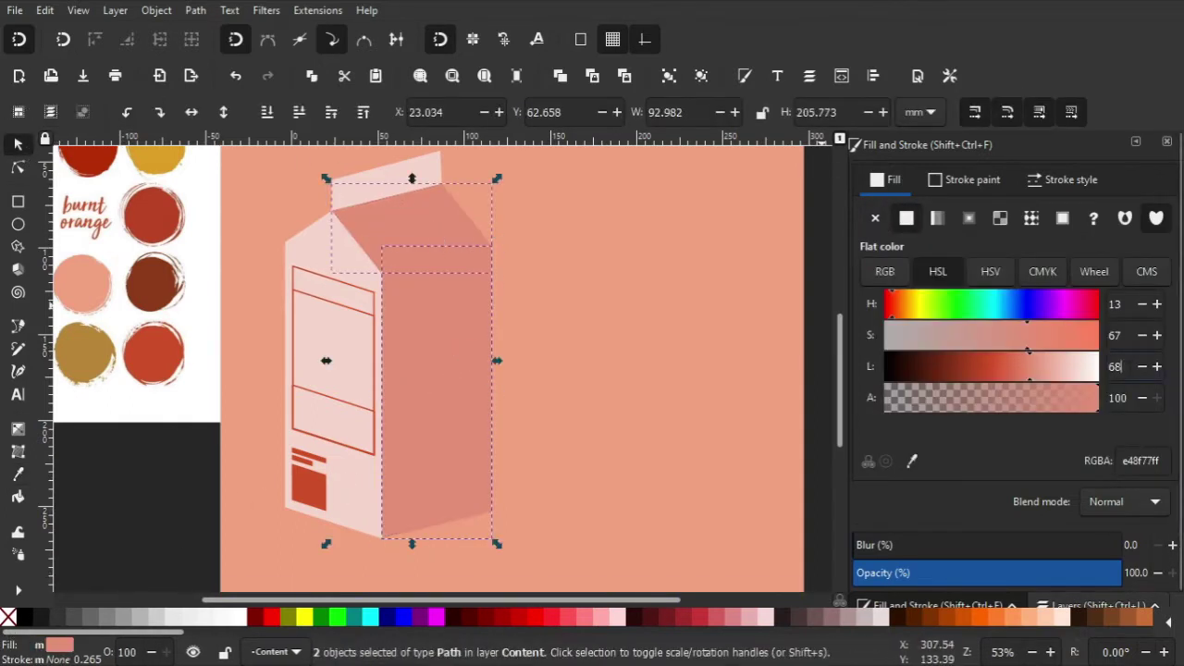
pyautogui.write('73')
pyautogui.press('Return')
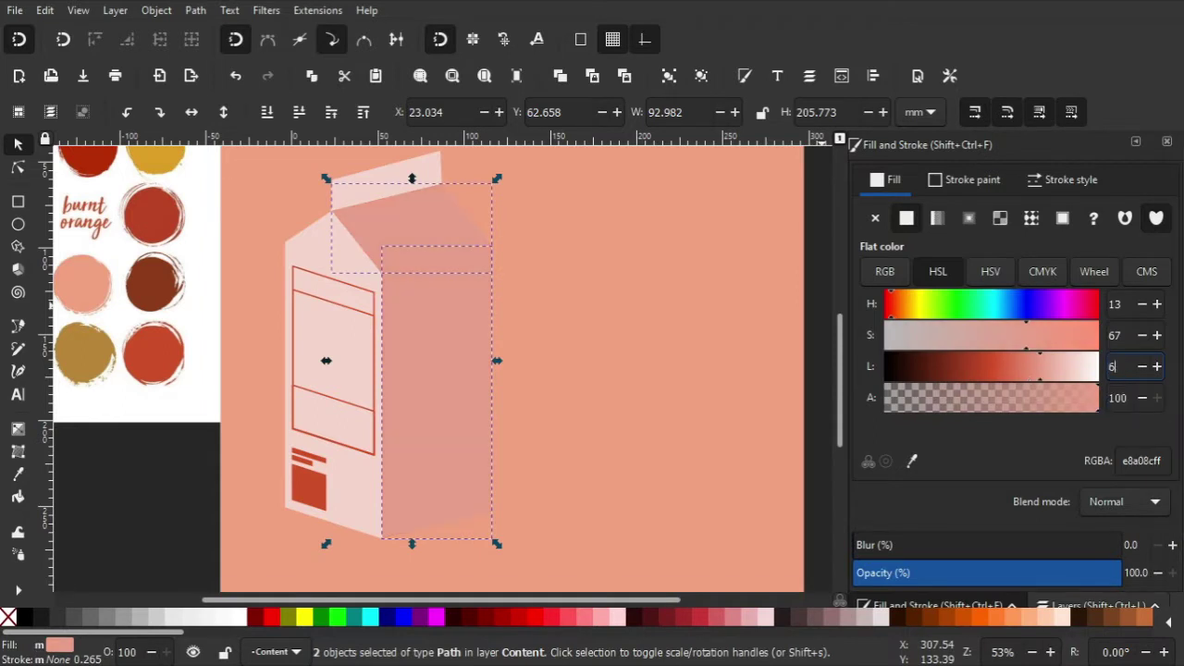
pyautogui.write('0')
pyautogui.press('Return')
pyautogui.click(707, 301)
pyautogui.press('b')
pyautogui.keyDown('ctrl'); pyautogui.scroll(1, 288, 245); pyautogui.keyUp('ctrl')
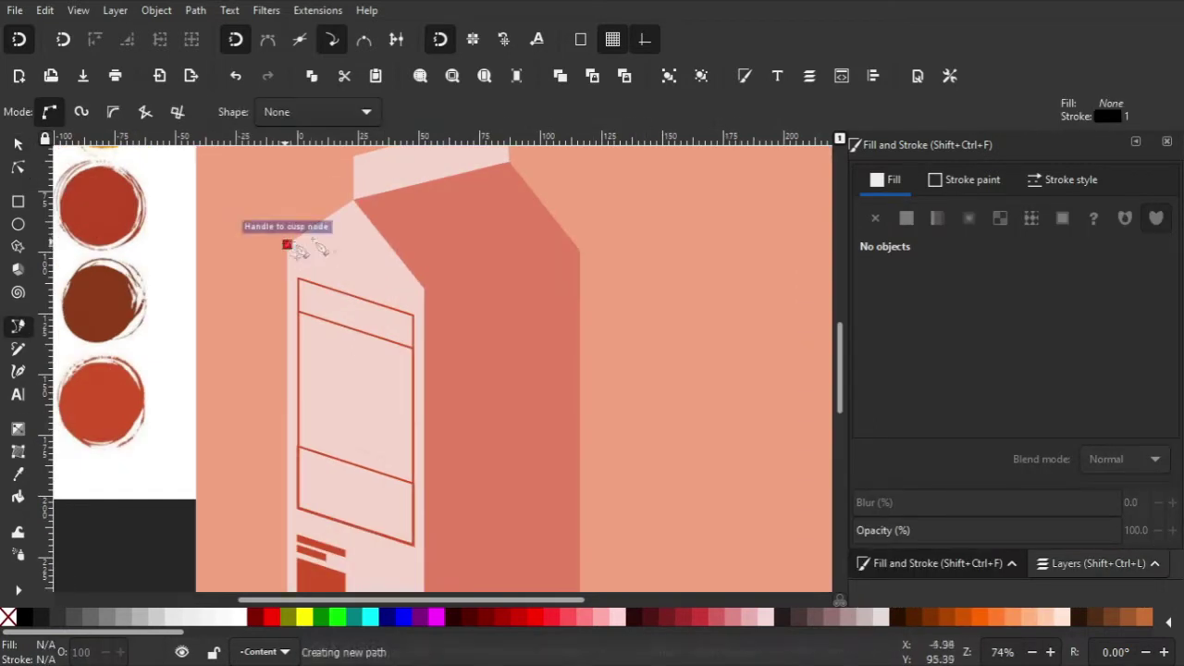
# Step: Draw a triangle on the front gable and intersect it with the front panel
pyautogui.click(382, 222)
pyautogui.click(424, 287)
pyautogui.click(286, 244)
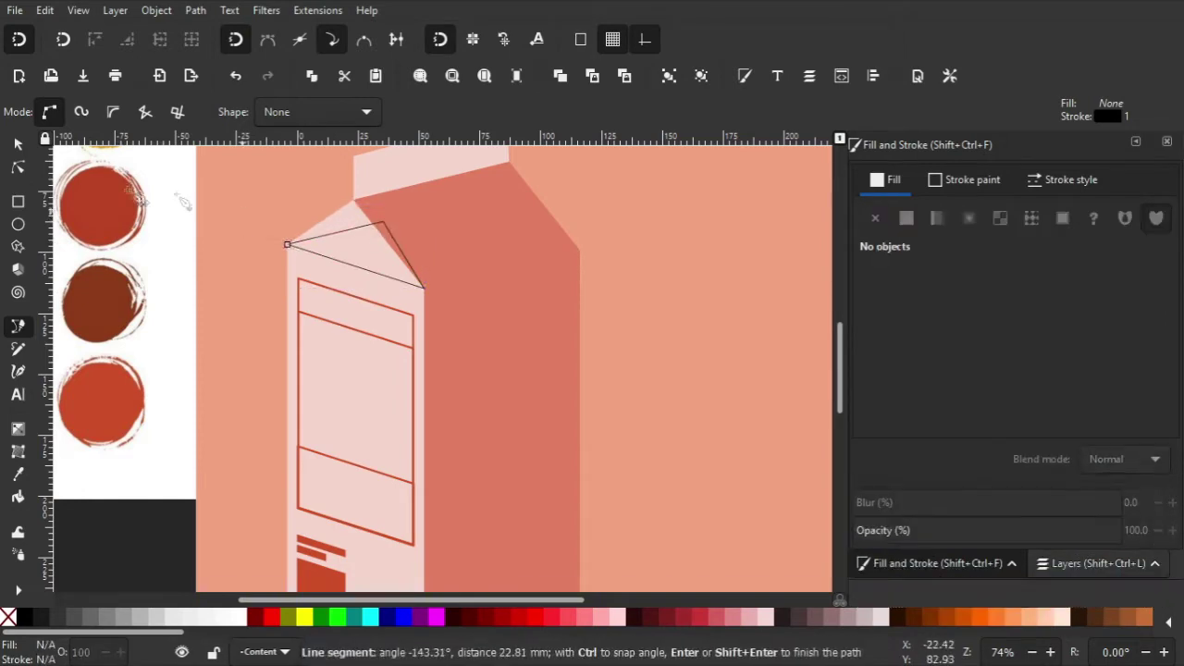
pyautogui.press('s')
pyautogui.click(379, 236)
pyautogui.keyDown('shift'); pyautogui.click(370, 306); pyautogui.keyUp('shift')
pyautogui.click(195, 10)
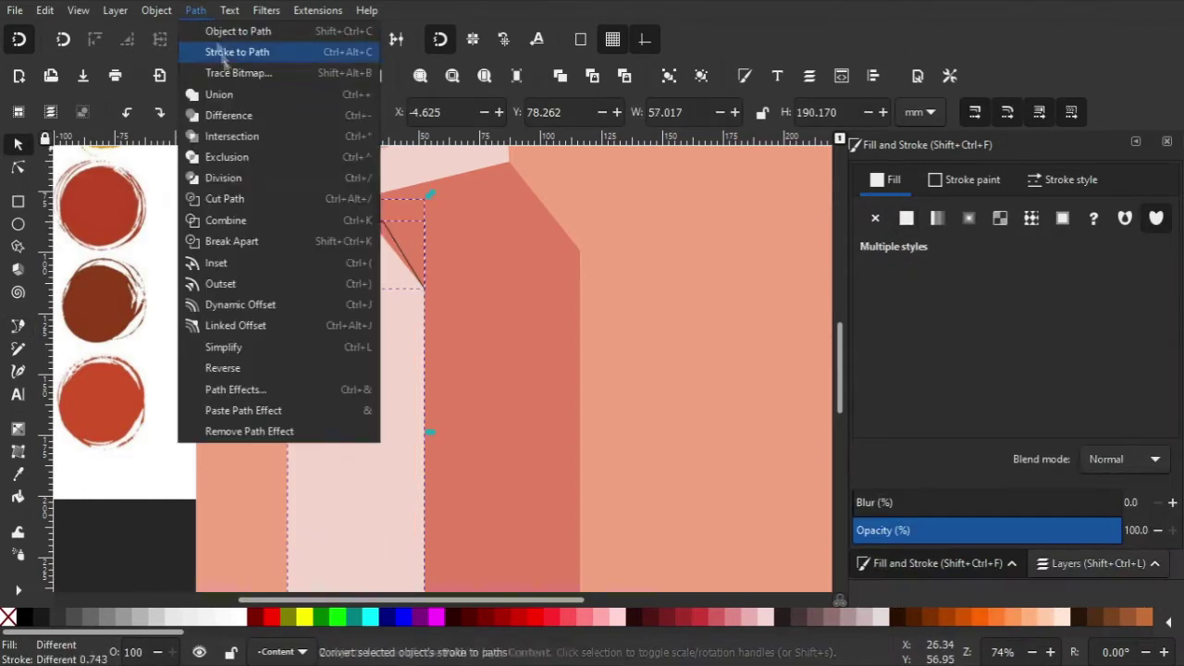
pyautogui.click(231, 136)
# Step: Fill the gable facet pale pink with no outline and HSL lightness 73
pyautogui.click(18, 474)
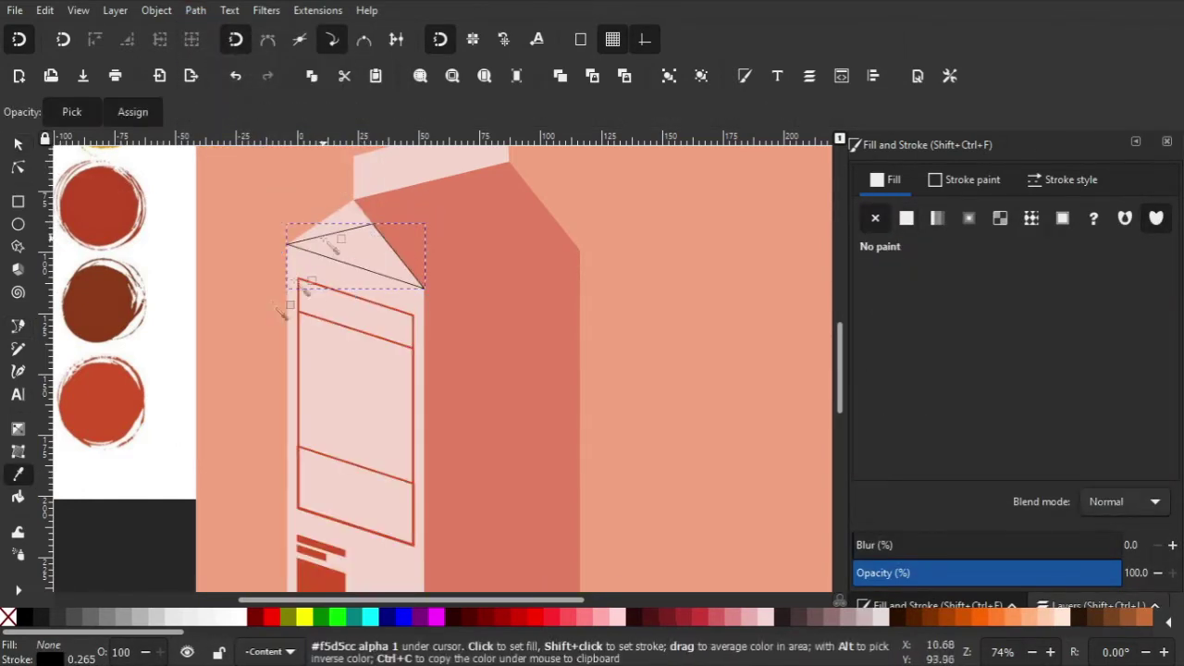
pyautogui.click(315, 279)
pyautogui.keyDown('shift'); pyautogui.click(10, 617); pyautogui.keyUp('shift')
pyautogui.press('BackSpace')
pyautogui.write('3')
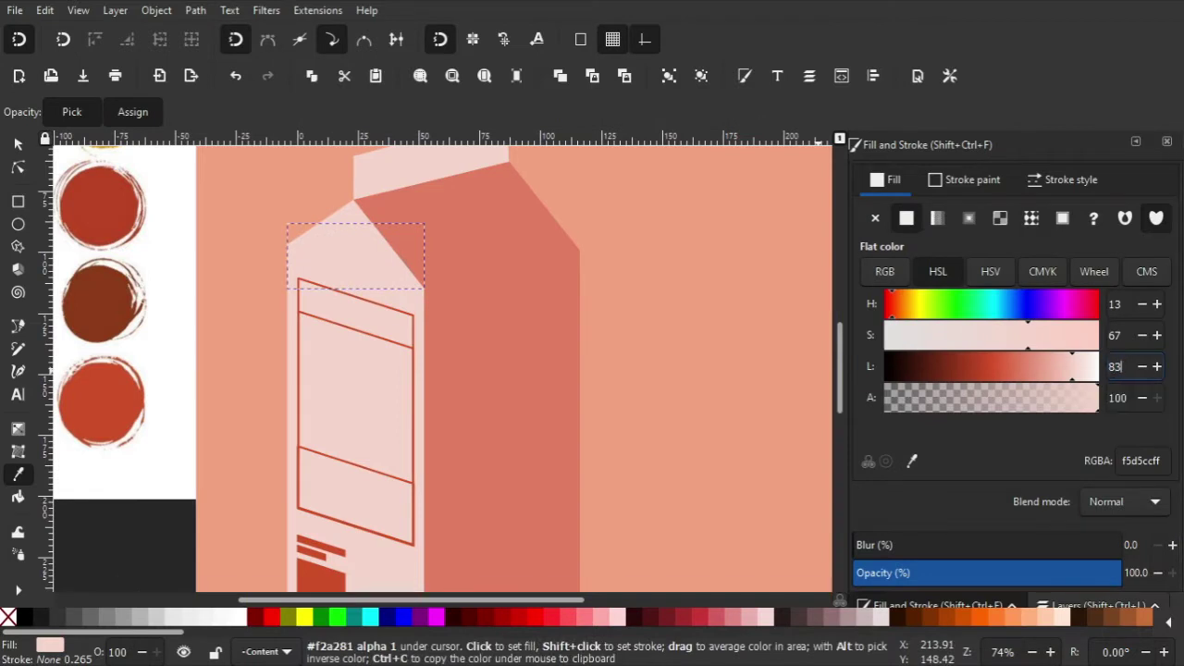
pyautogui.write('73')
pyautogui.press('Return')
# Step: Draw a lighter upper triangle above the first facet with flat fill at lightness 83
pyautogui.click(19, 145)
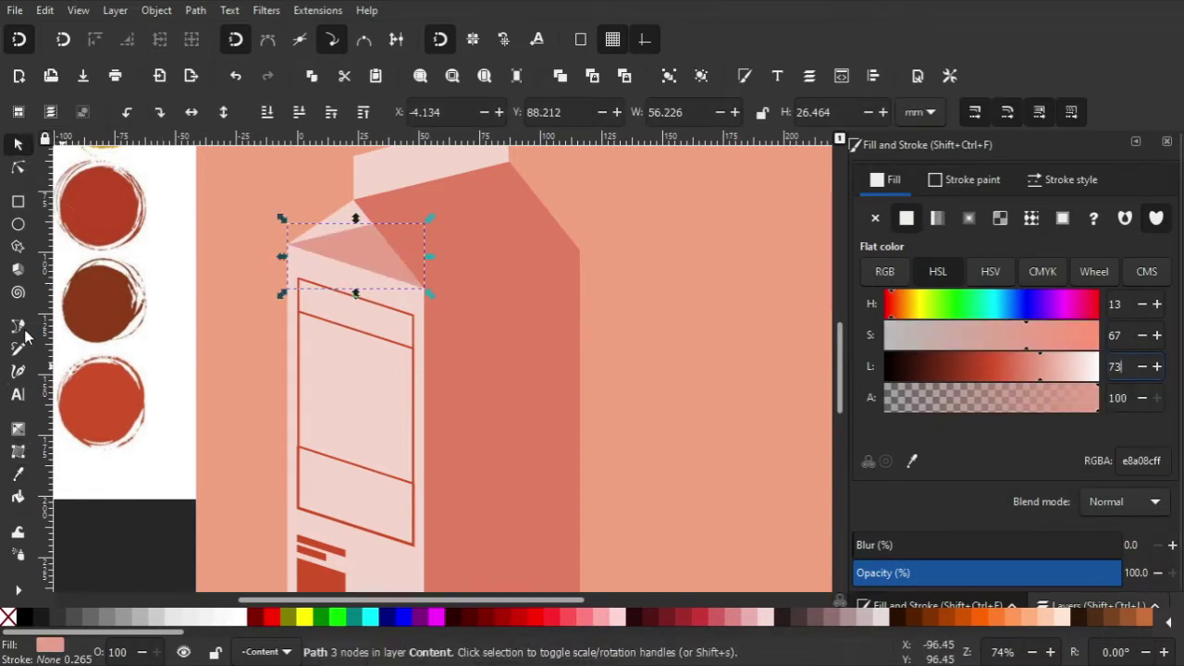
pyautogui.click(18, 325)
pyautogui.click(289, 244)
pyautogui.click(354, 199)
pyautogui.click(373, 225)
pyautogui.click(290, 243)
pyautogui.click(906, 218)
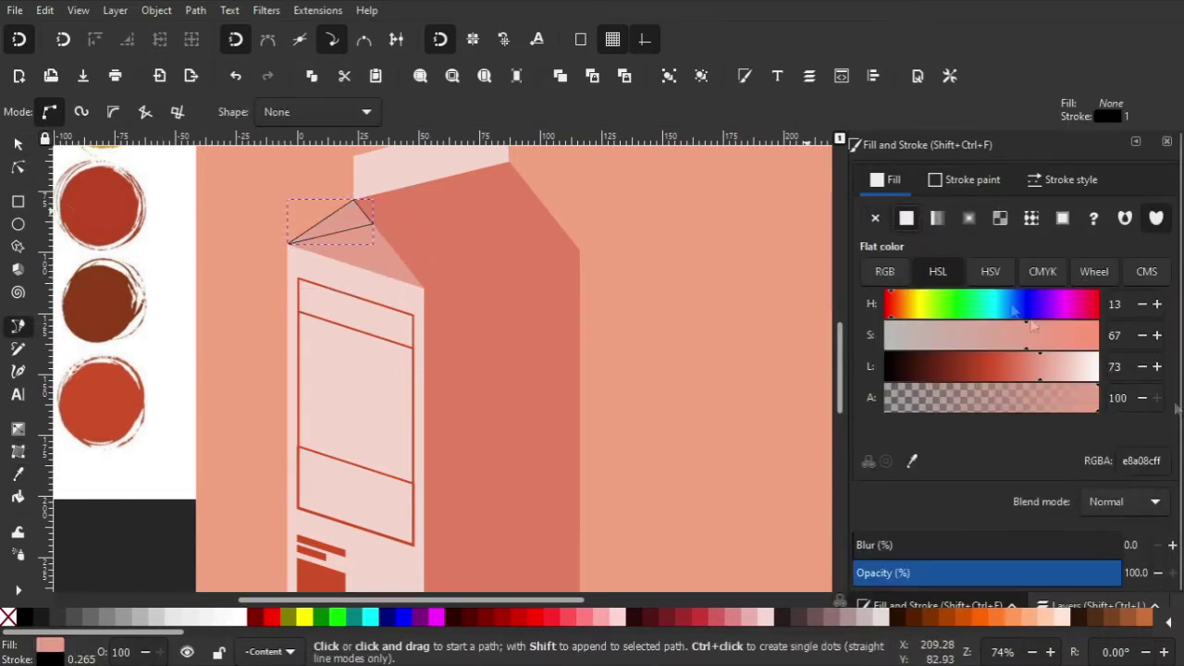
pyautogui.write('83')
pyautogui.press('Return')
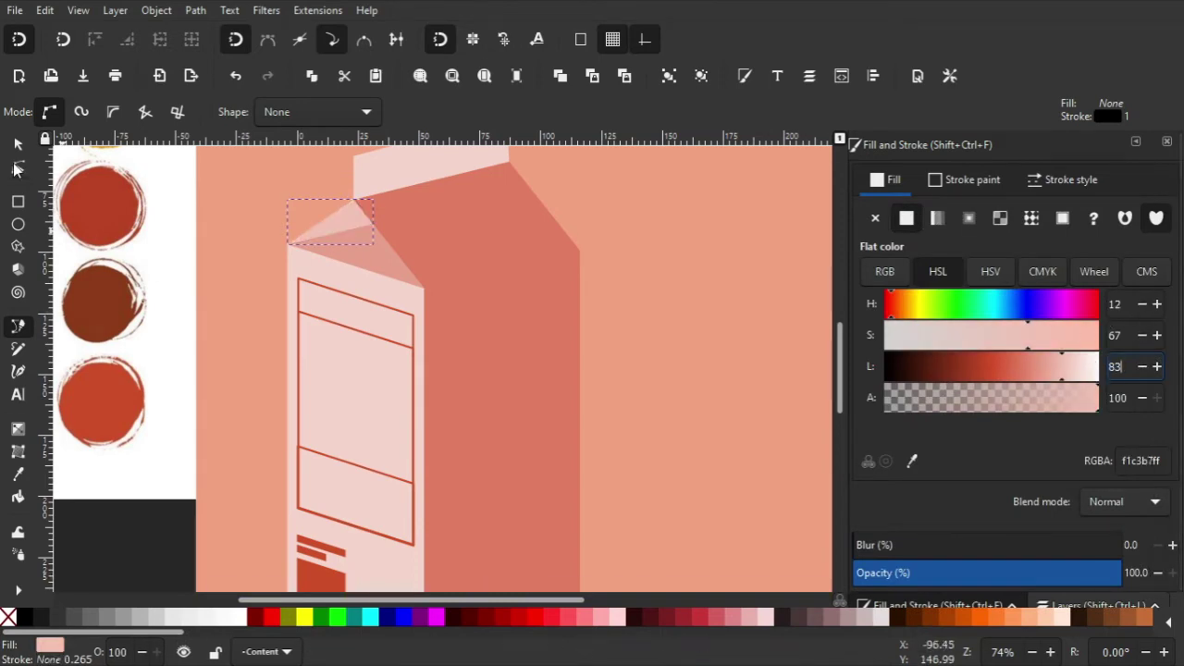
pyautogui.press('s')
pyautogui.press('-')
pyautogui.press('Escape')
# Step: Try widening the carton's side face and roof, then undo the change
pyautogui.click(487, 400)
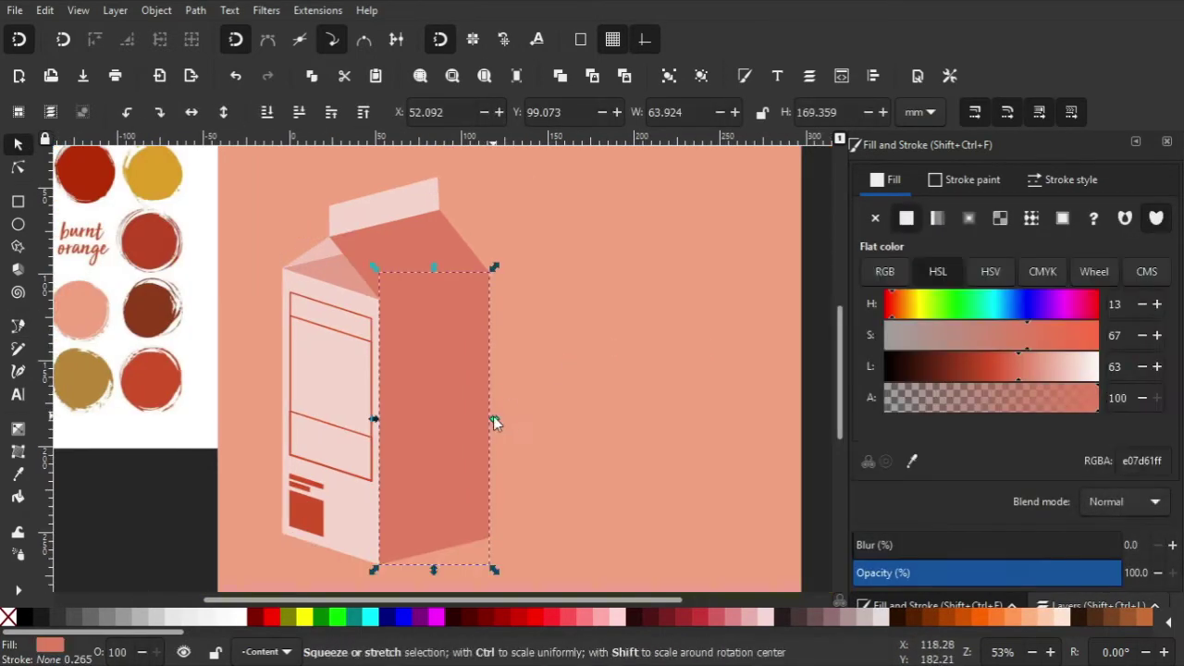
pyautogui.moveTo(493, 416); pyautogui.dragTo(502, 416)
pyautogui.press('n')
pyautogui.click(457, 244)
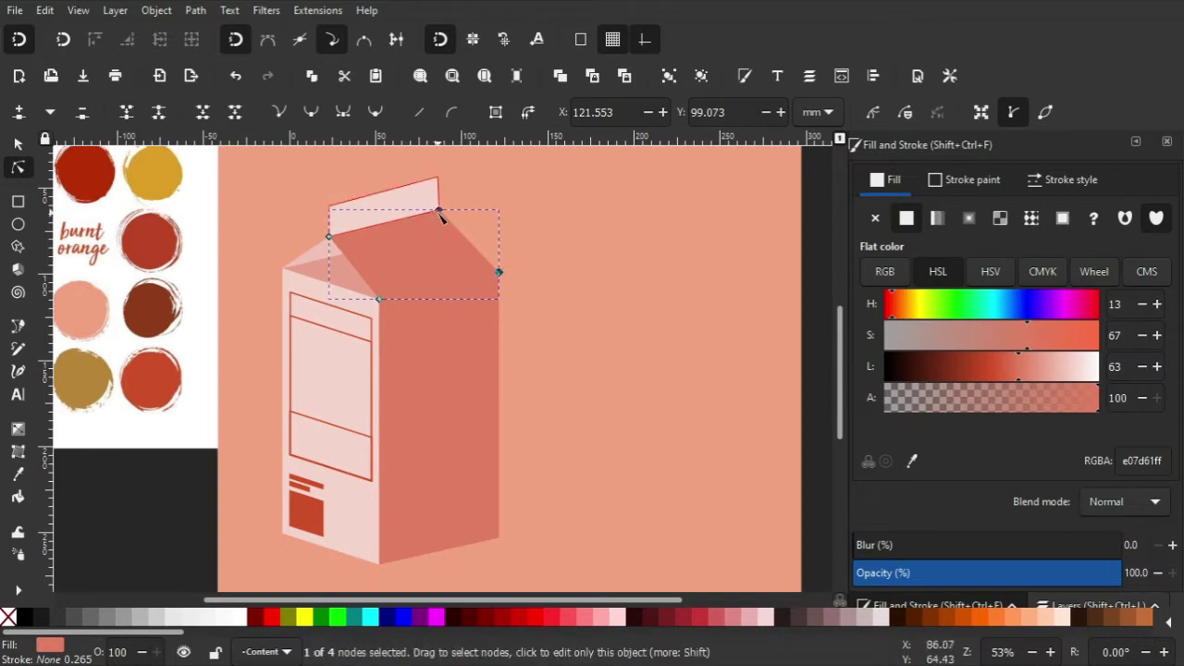
pyautogui.press('Escape')
pyautogui.scroll(1, 440, 234)
pyautogui.click(444, 222)
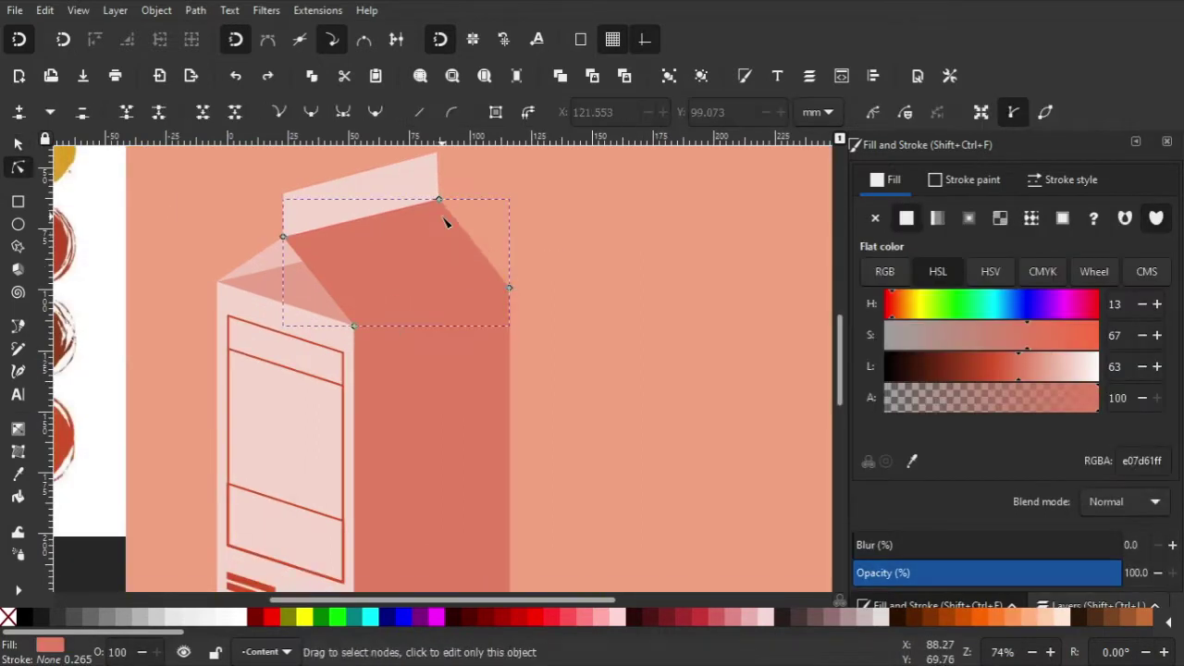
pyautogui.click(16, 143)
pyautogui.keyDown('shift'); pyautogui.click(432, 393); pyautogui.keyUp('shift')
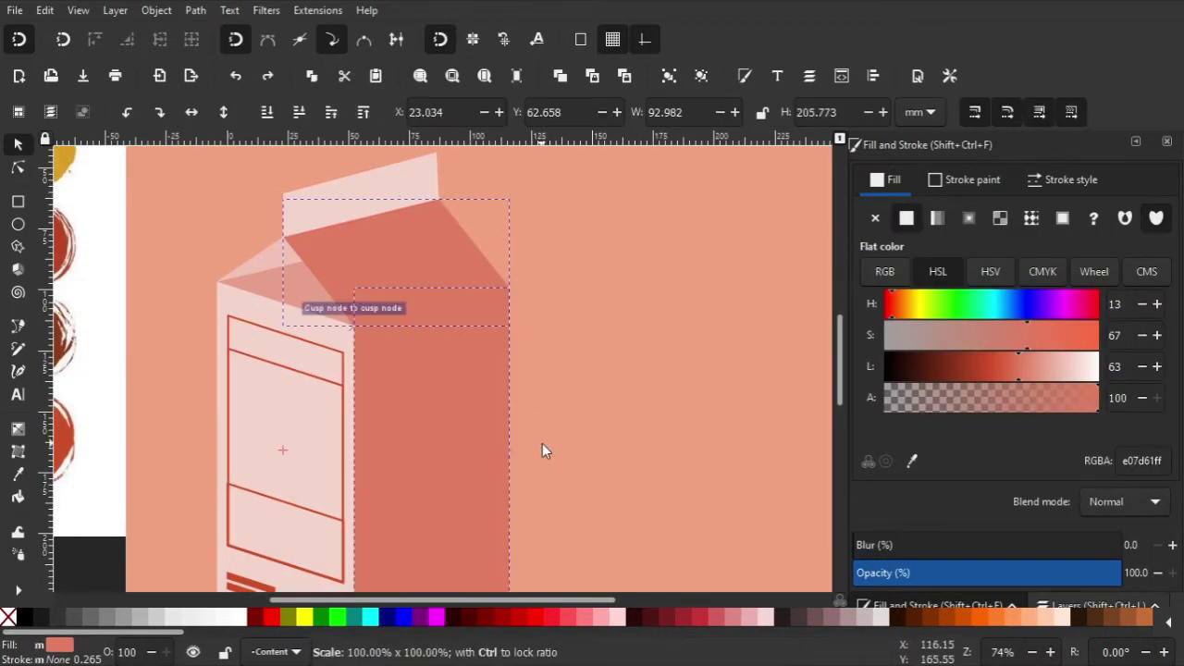
pyautogui.moveTo(514, 450); pyautogui.dragTo(537, 443)
pyautogui.scroll(-3, 423, 276)
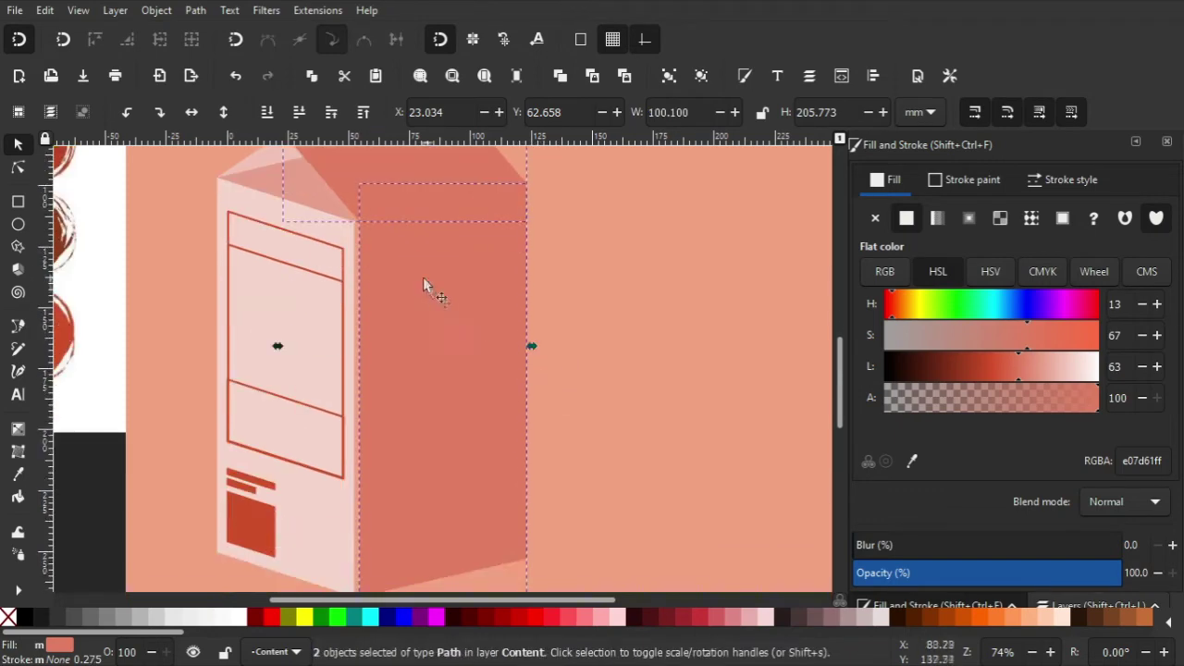
pyautogui.hotkey('ctrl', 'z')
# Step: Select the darker side panel and try moving it against the carton's front edge
pyautogui.click(543, 219)
pyautogui.scroll(1, 434, 278)
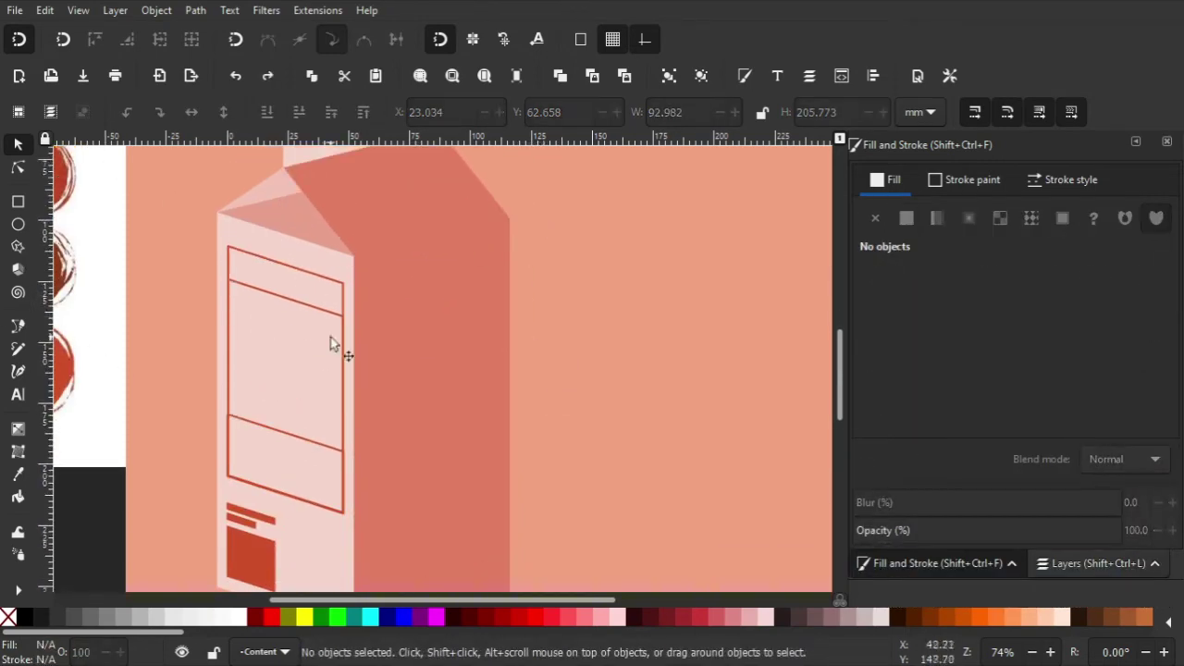
pyautogui.click(370, 333)
pyautogui.click(195, 10)
pyautogui.press('Escape')
pyautogui.click(156, 10)
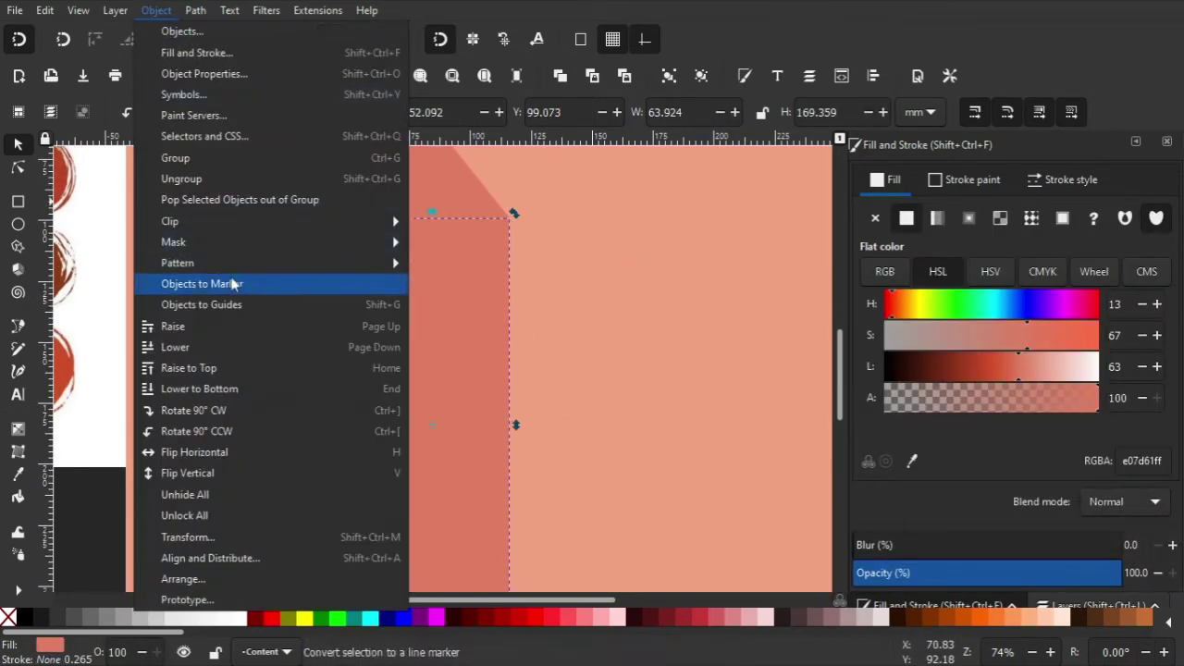
pyautogui.click(238, 283)
pyautogui.scroll(-1, 522, 333)
pyautogui.click(448, 308)
pyautogui.scroll(-2, 462, 296)
pyautogui.moveTo(472, 302); pyautogui.dragTo(515, 296)
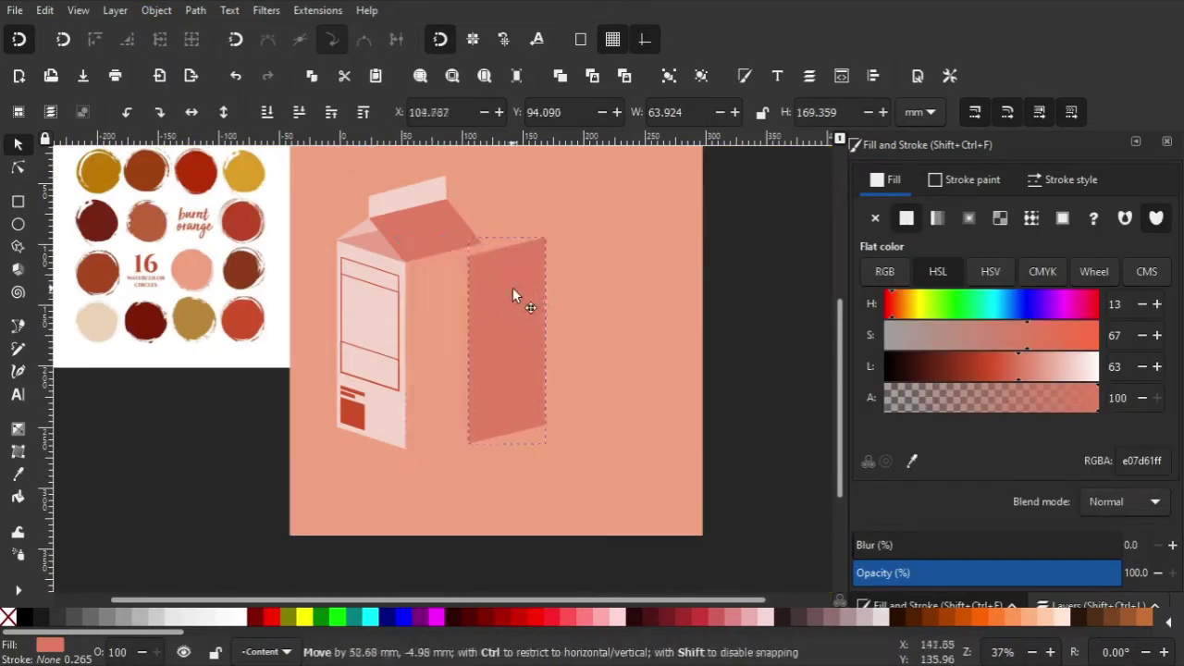
pyautogui.hotkey('ctrl', 'z')
# Step: Reselect the side panel and show the slanted guide lines on the canvas
pyautogui.click(156, 11)
pyautogui.press('Escape')
pyautogui.press('Escape')
pyautogui.click(454, 305)
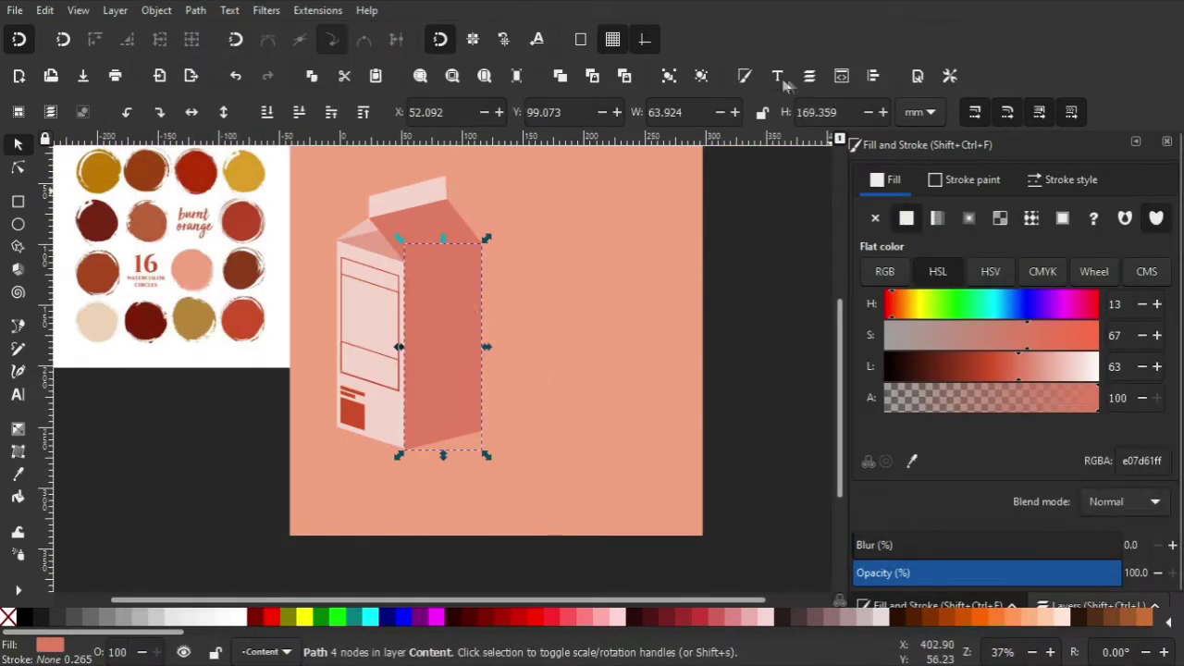
pyautogui.scroll(1, 517, 301)
pyautogui.click(93, 8)
pyautogui.click(118, 176)
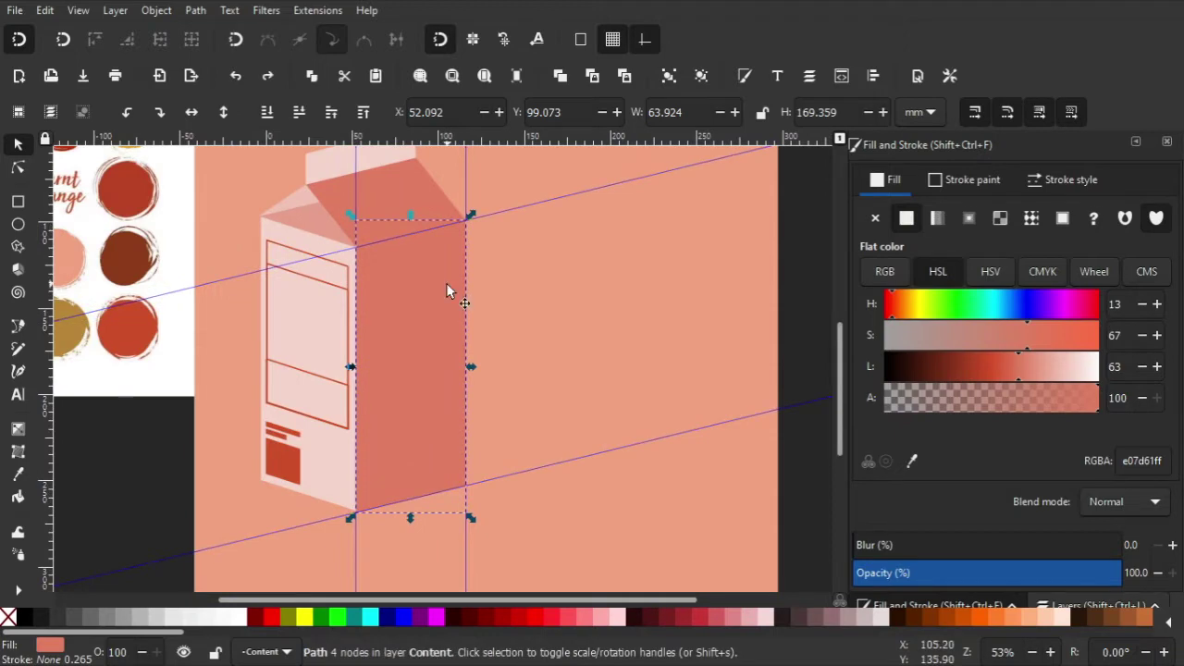
# Step: Draw a quadrilateral label band along the guides and fill it pale pink
pyautogui.press('b')
pyautogui.scroll(2, 381, 198)
pyautogui.click(331, 464)
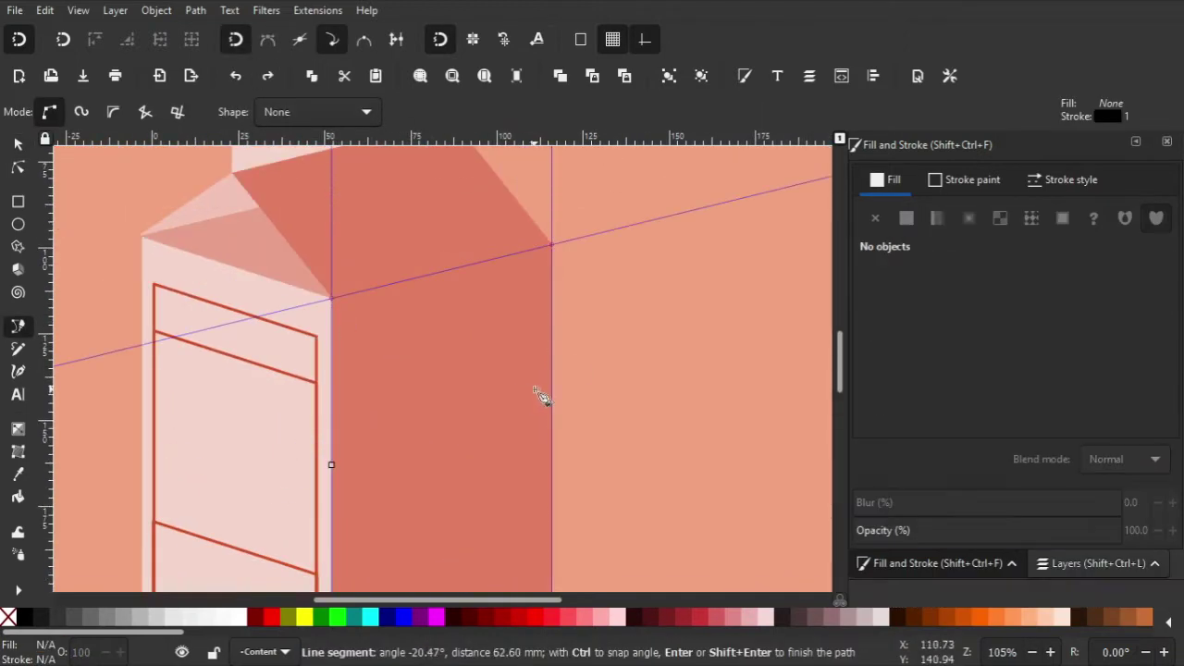
pyautogui.click(552, 401)
pyautogui.scroll(-5, 552, 351)
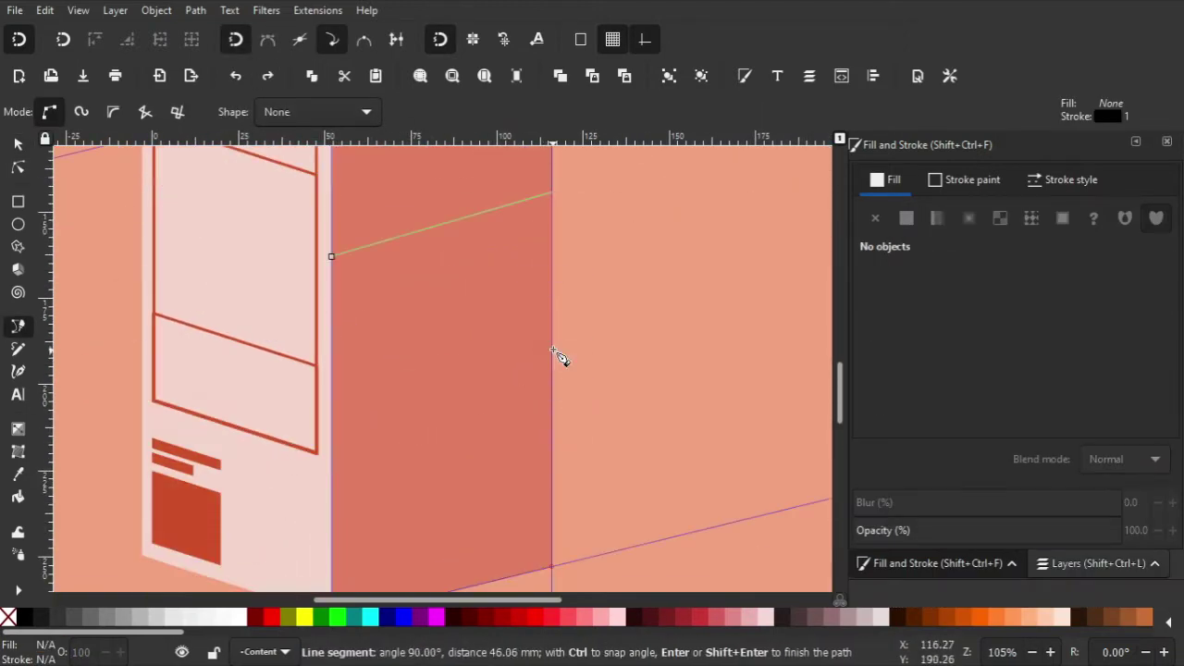
pyautogui.click(331, 402)
pyautogui.click(331, 256)
pyautogui.press('d')
pyautogui.click(216, 299)
# Step: Skew the band to the guide slope, raise its lower-left corner, and move it lower
pyautogui.press('s')
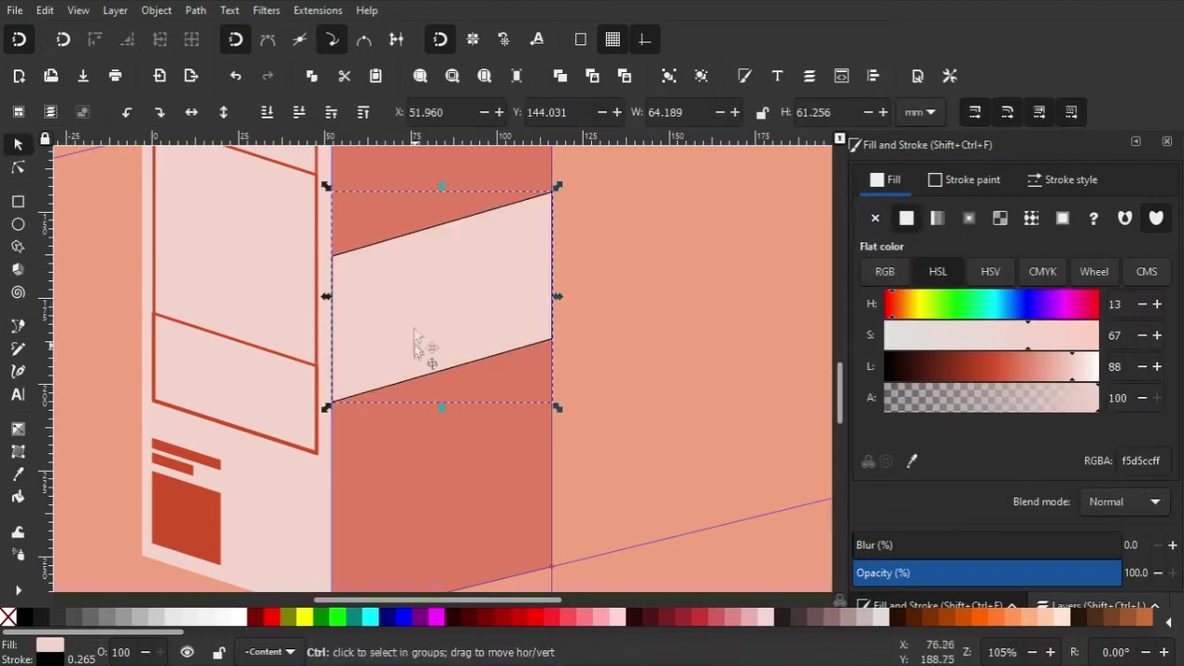
pyautogui.click(415, 344)
pyautogui.scroll(-2, 448, 249)
pyautogui.scroll(2, 444, 314)
pyautogui.moveTo(535, 305); pyautogui.dragTo(538, 317)
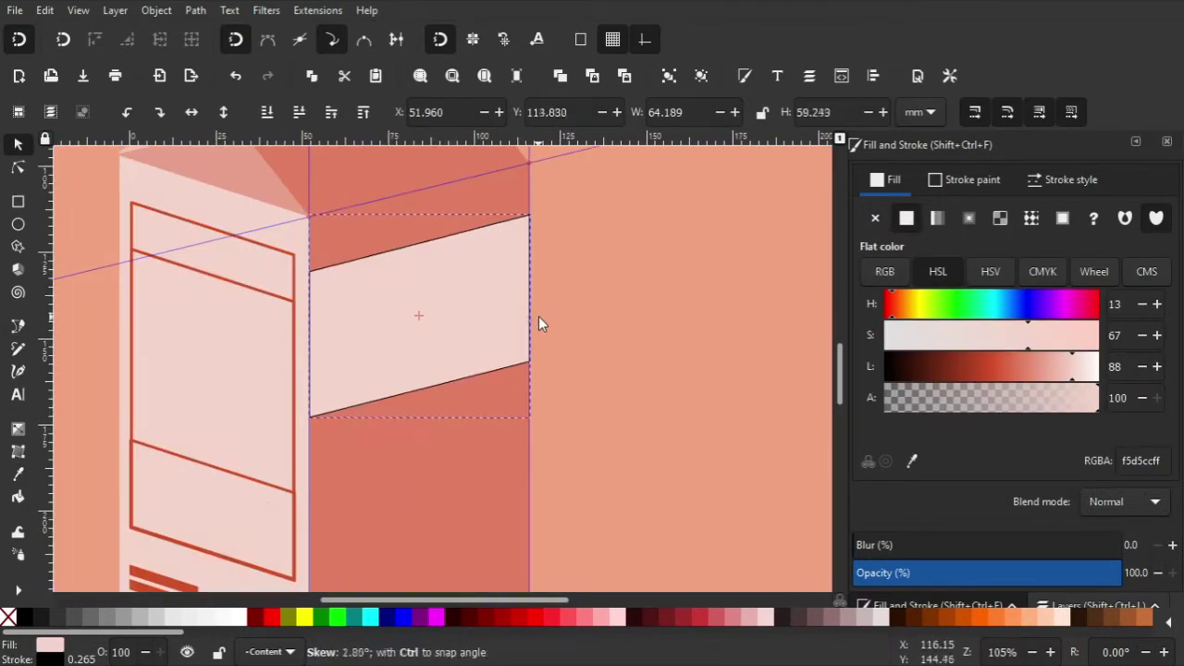
pyautogui.press('n')
pyautogui.moveTo(310, 421); pyautogui.dragTo(310, 380)
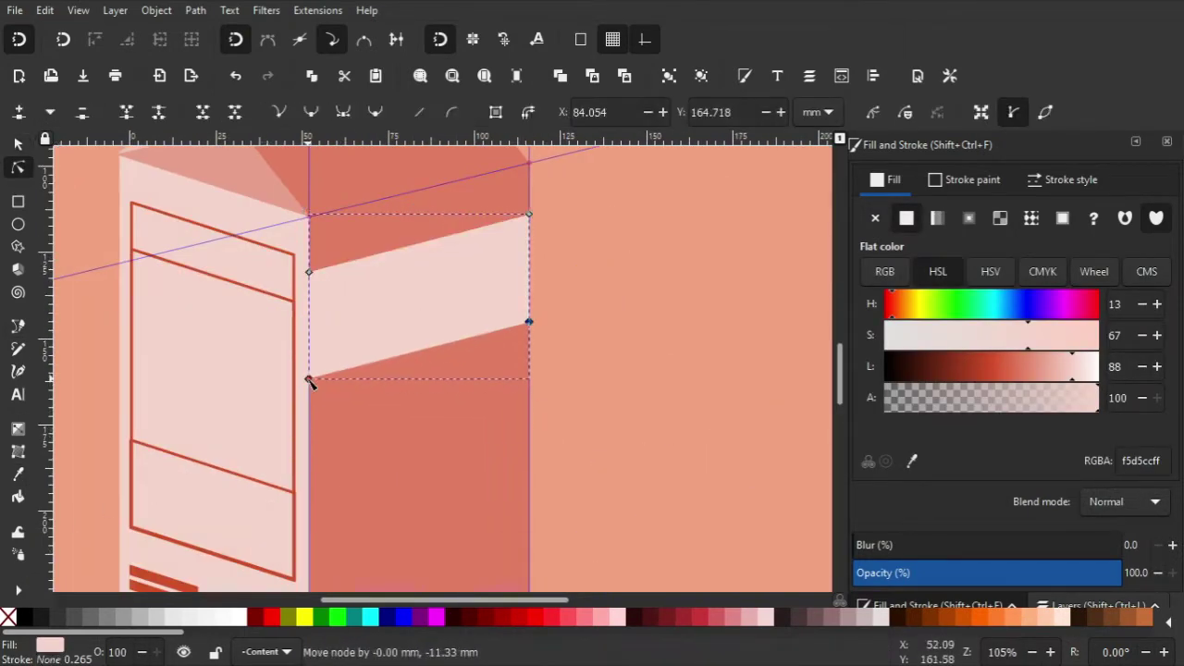
pyautogui.press('s')
pyautogui.moveTo(429, 304); pyautogui.dragTo(428, 349)
# Step: Darken the side panel's HSL lightness, then draw a text frame over the label band
pyautogui.scroll(-2, 602, 327)
pyautogui.scroll(2, 382, 313)
pyautogui.scroll(-2, 382, 312)
pyautogui.click(374, 208)
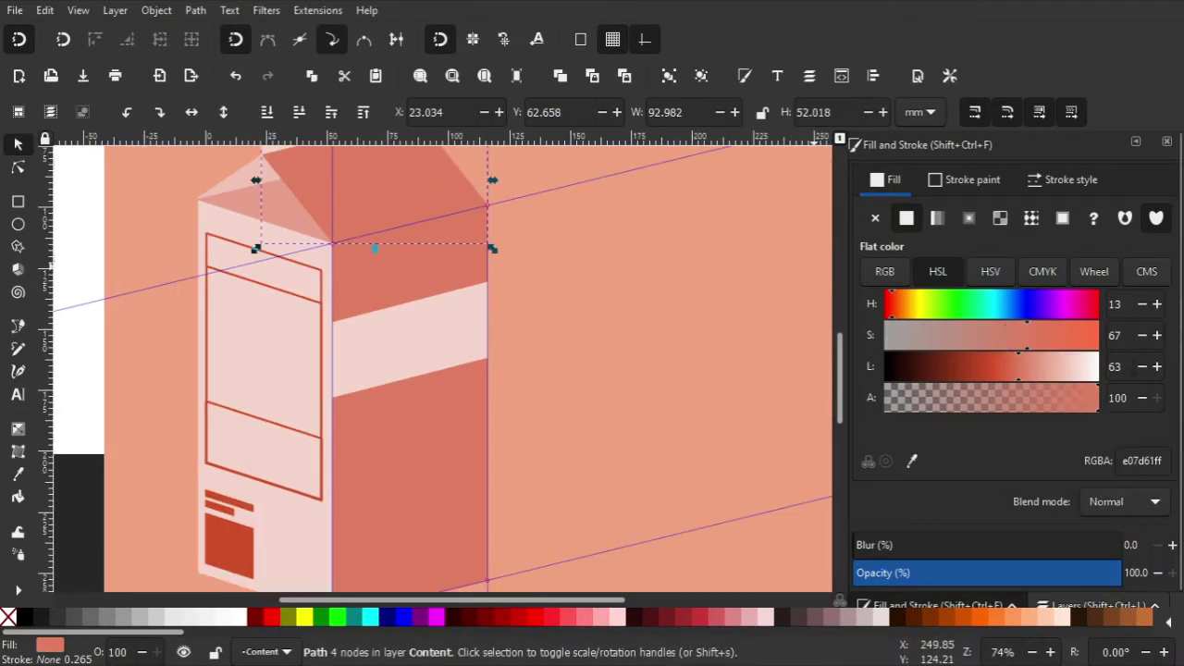
pyautogui.write('0')
pyautogui.press('Return')
pyautogui.press('Escape')
pyautogui.click(460, 234)
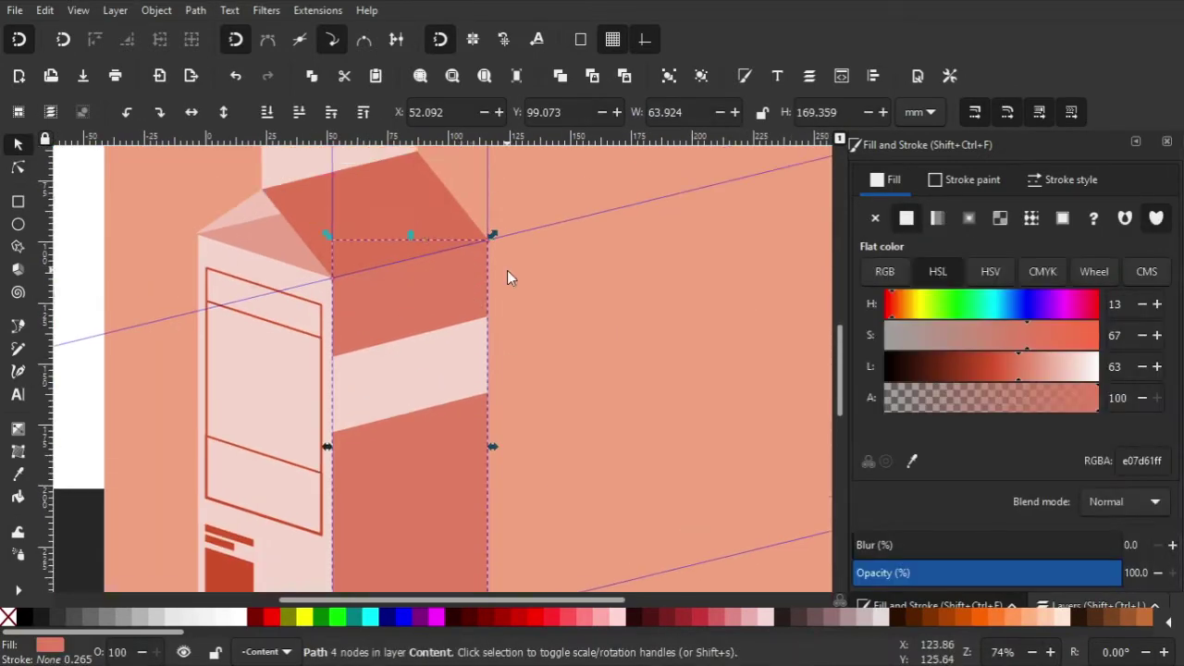
pyautogui.scroll(1, 404, 308)
pyautogui.hotkey('ctrl', 'z')
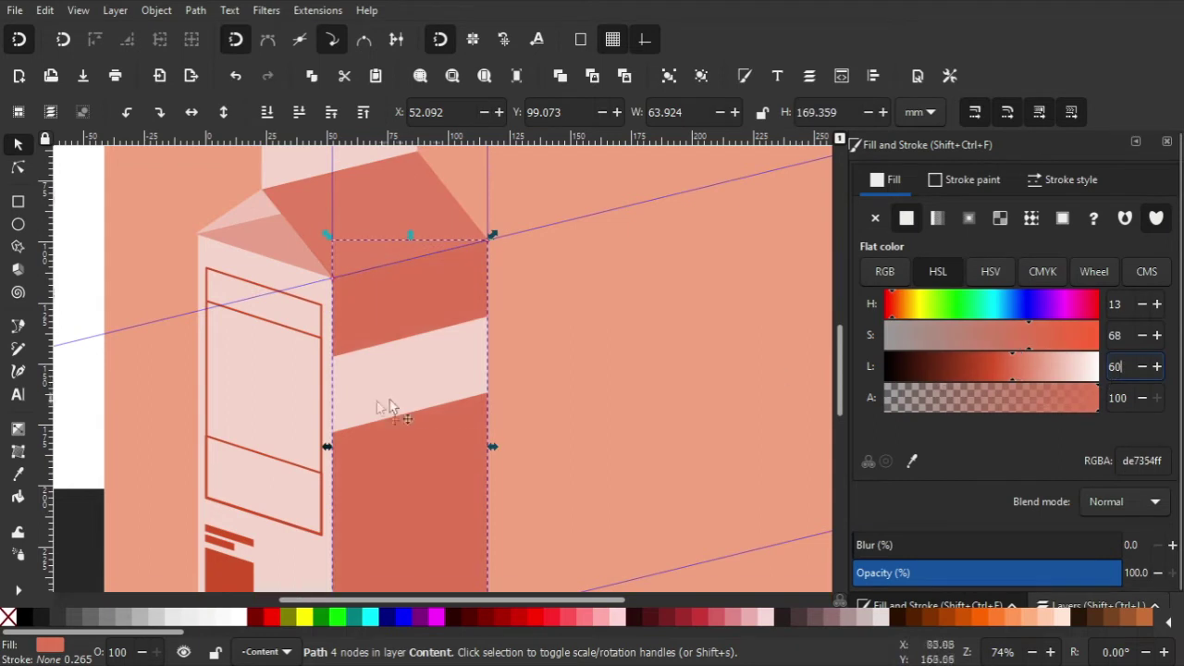
pyautogui.press('t')
pyautogui.moveTo(397, 360); pyautogui.dragTo(711, 478)
pyautogui.write('MILK')
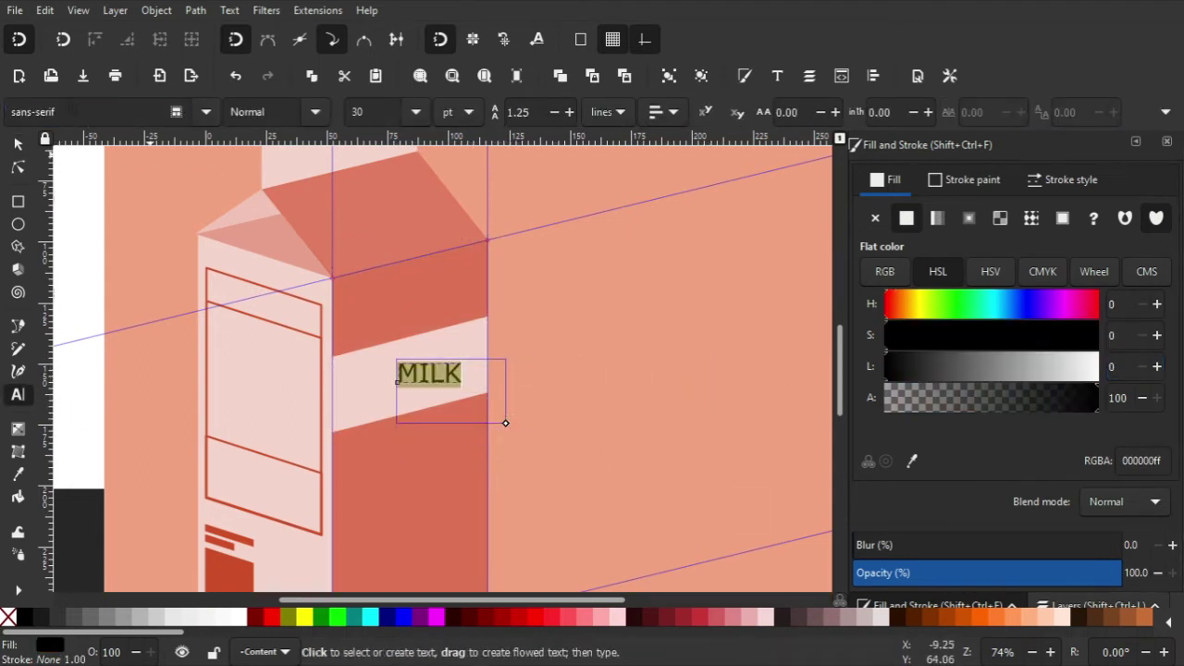
# Step: Make MILK a bold font, slant it to the band, and colour it salmon
pyautogui.click(35, 146)
pyautogui.click(15, 147)
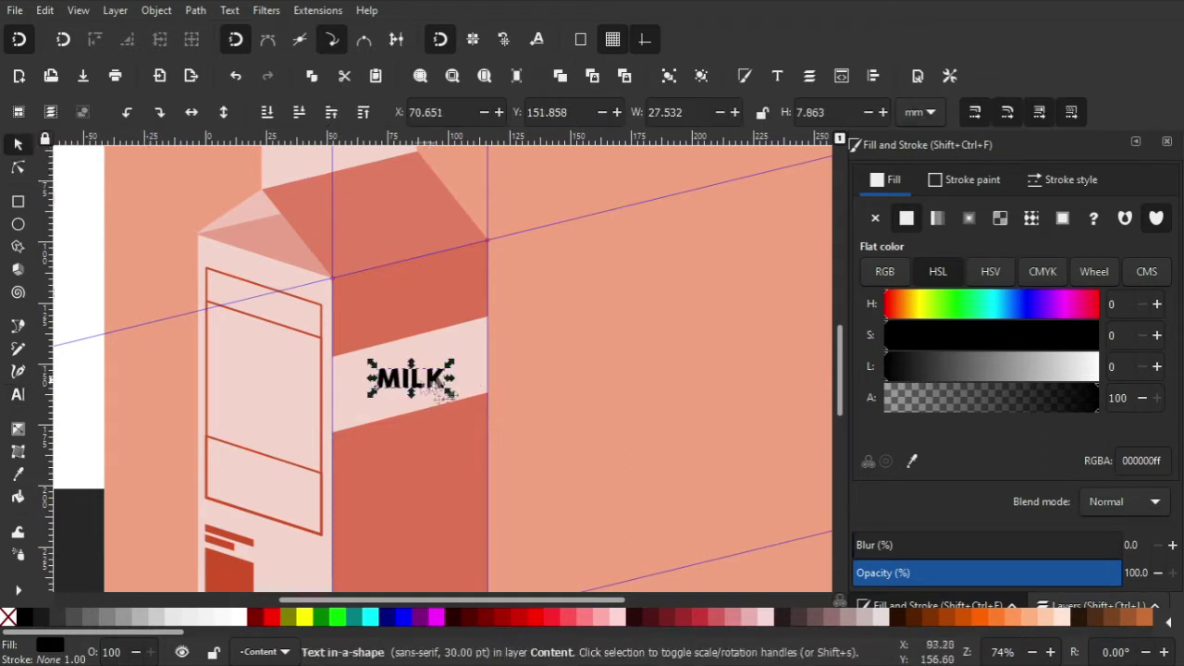
pyautogui.moveTo(465, 359)
pyautogui.mouseDown()
pyautogui.moveTo(474, 374)
pyautogui.moveTo(461, 375)
pyautogui.mouseUp()
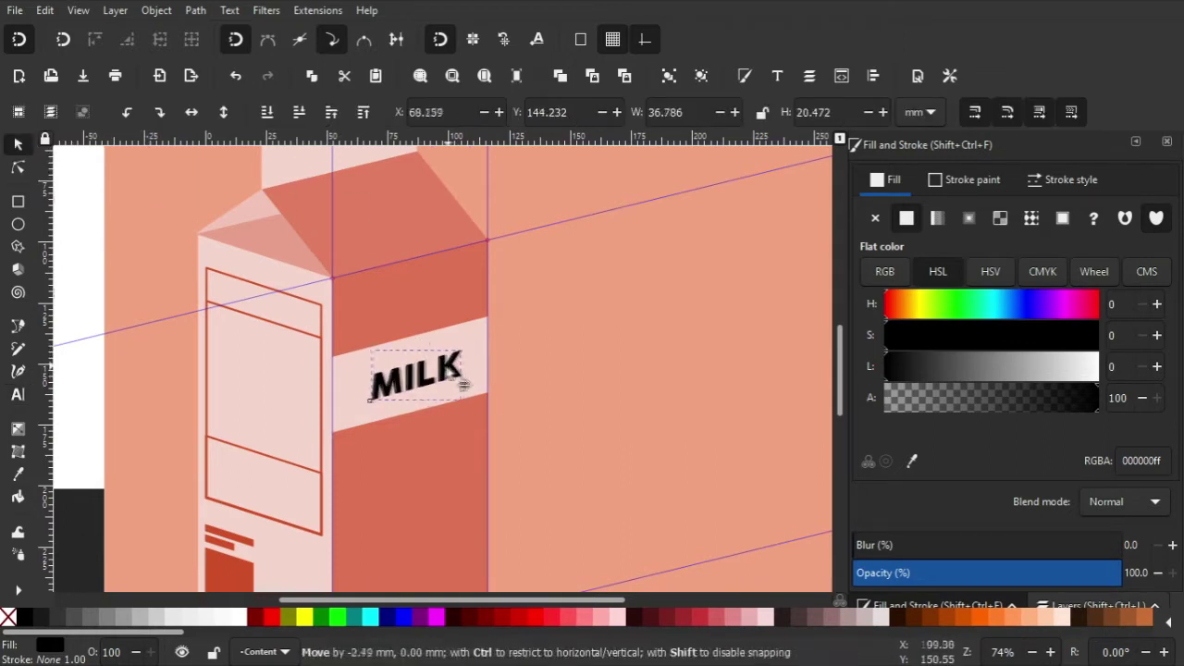
pyautogui.click(453, 379)
pyautogui.press('d')
pyautogui.click(397, 306)
pyautogui.press('s')
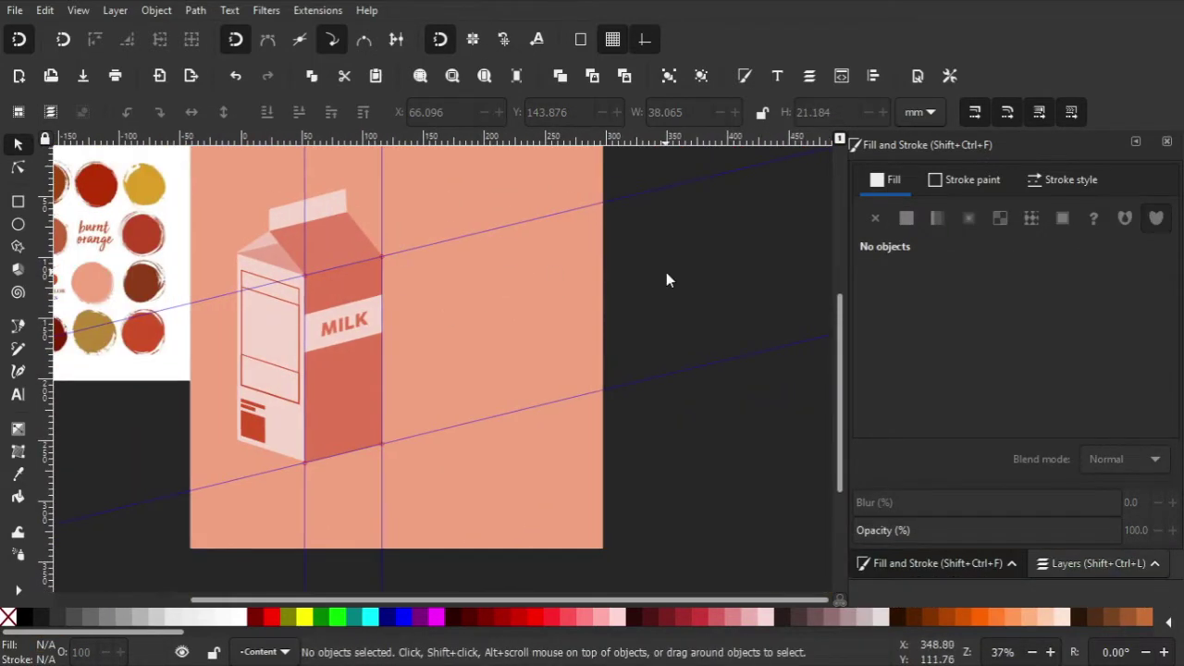
# Step: Zoom in and select the carton's top flap for node editing
pyautogui.scroll(2, 319, 203)
pyautogui.scroll(3, 319, 205)
pyautogui.press('n')
pyautogui.click(407, 315)
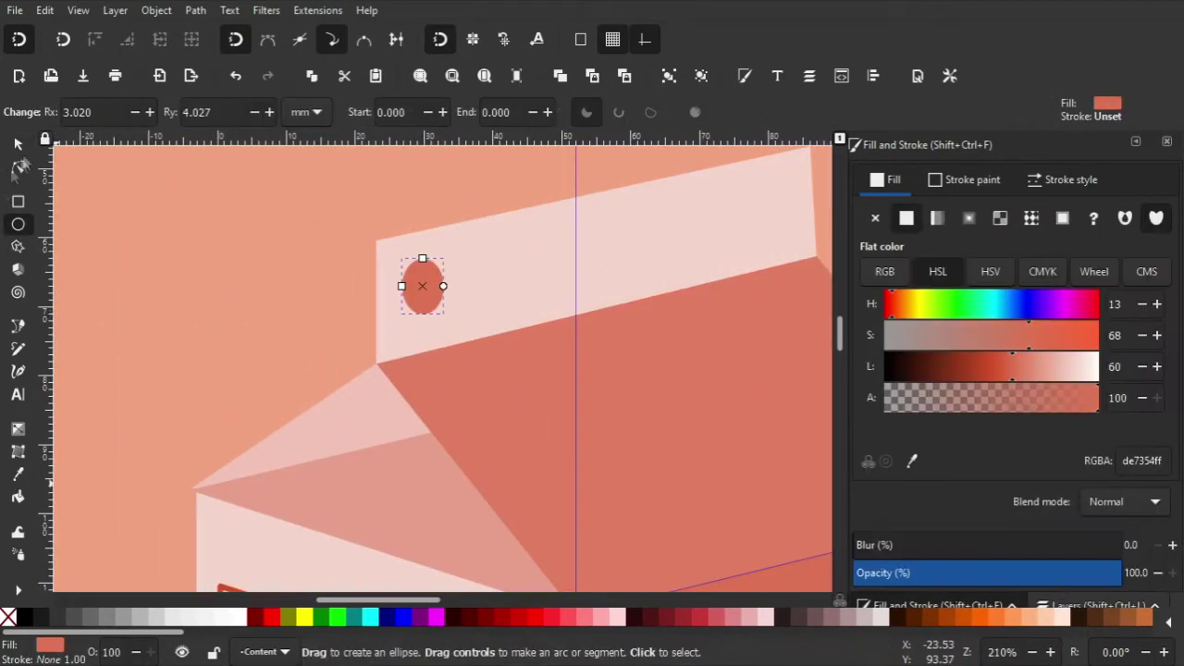
# Step: Cut the oval out of the top flap with Path > Difference
pyautogui.click(196, 10)
pyautogui.click(231, 32)
pyautogui.click(196, 10)
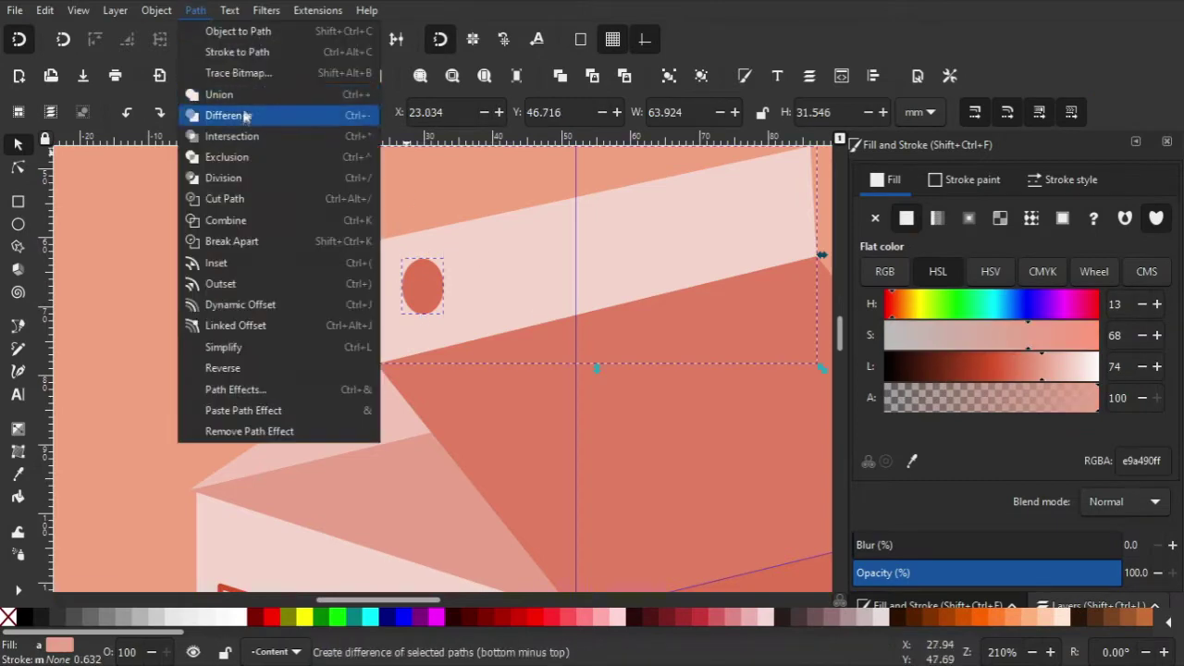
pyautogui.click(227, 114)
pyautogui.press('Escape')
# Step: Shrink a pale pink piece down to tag size and turn it onto its side
pyautogui.scroll(-2, 458, 490)
pyautogui.click(457, 490)
pyautogui.scroll(-2, 436, 502)
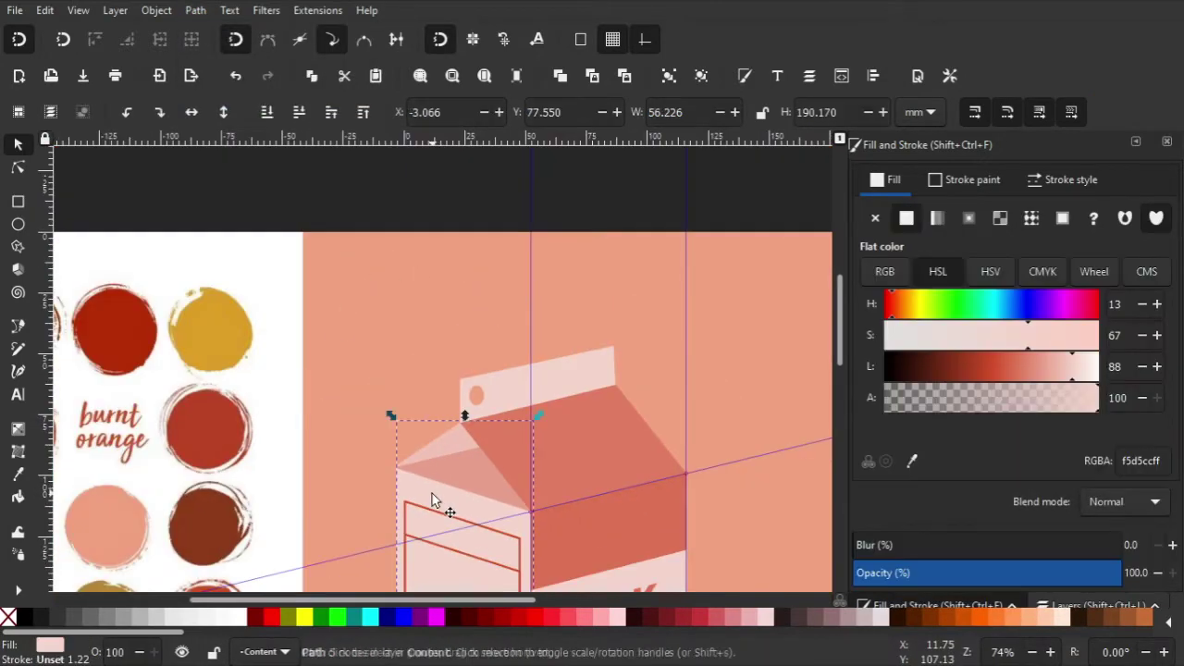
pyautogui.scroll(1, 471, 465)
pyautogui.scroll(-2, 471, 465)
pyautogui.moveTo(500, 324); pyautogui.dragTo(448, 490)
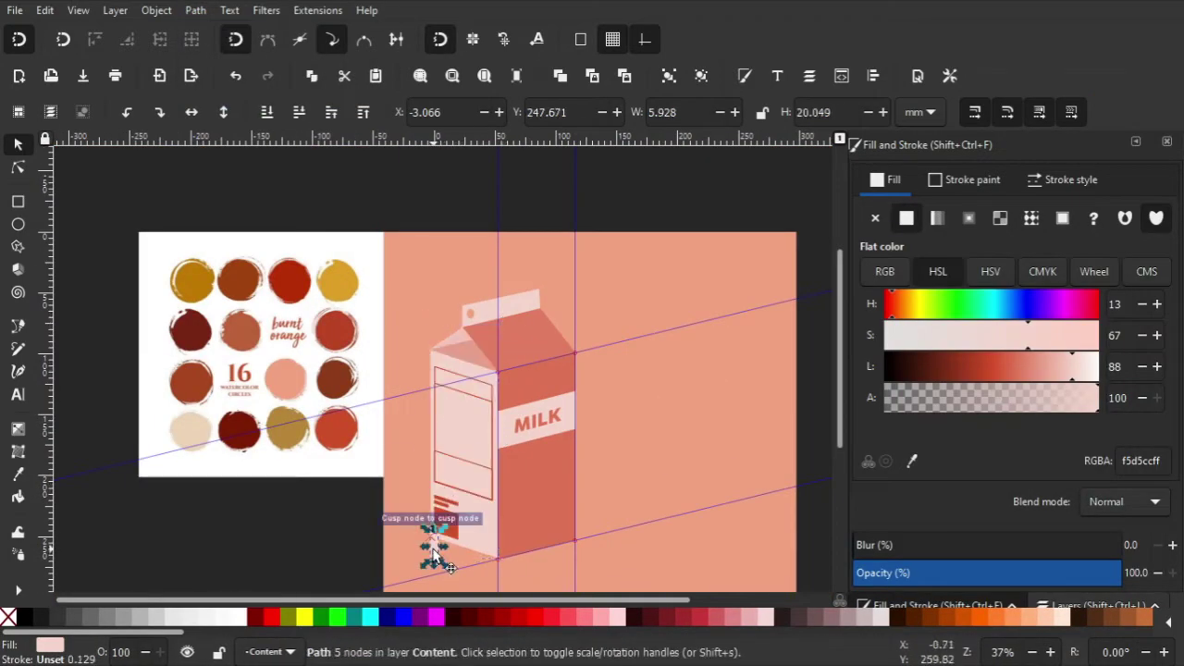
pyautogui.scroll(2, 433, 553)
pyautogui.scroll(1, 449, 309)
pyautogui.scroll(1, 427, 315)
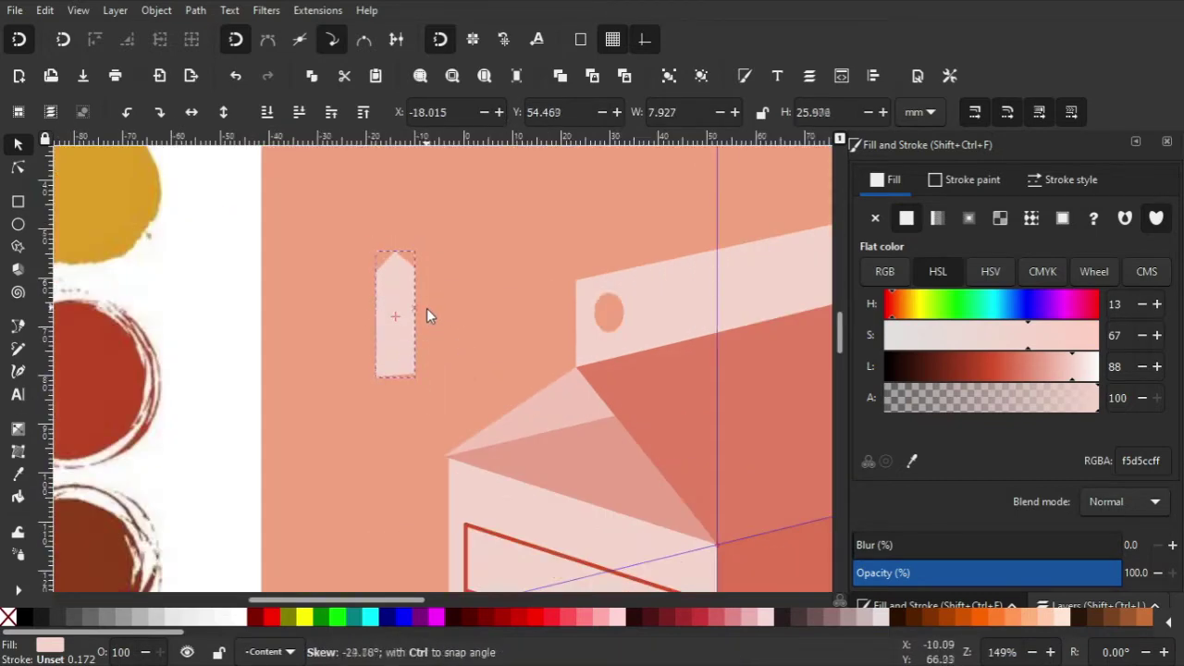
pyautogui.moveTo(415, 248); pyautogui.dragTo(435, 321)
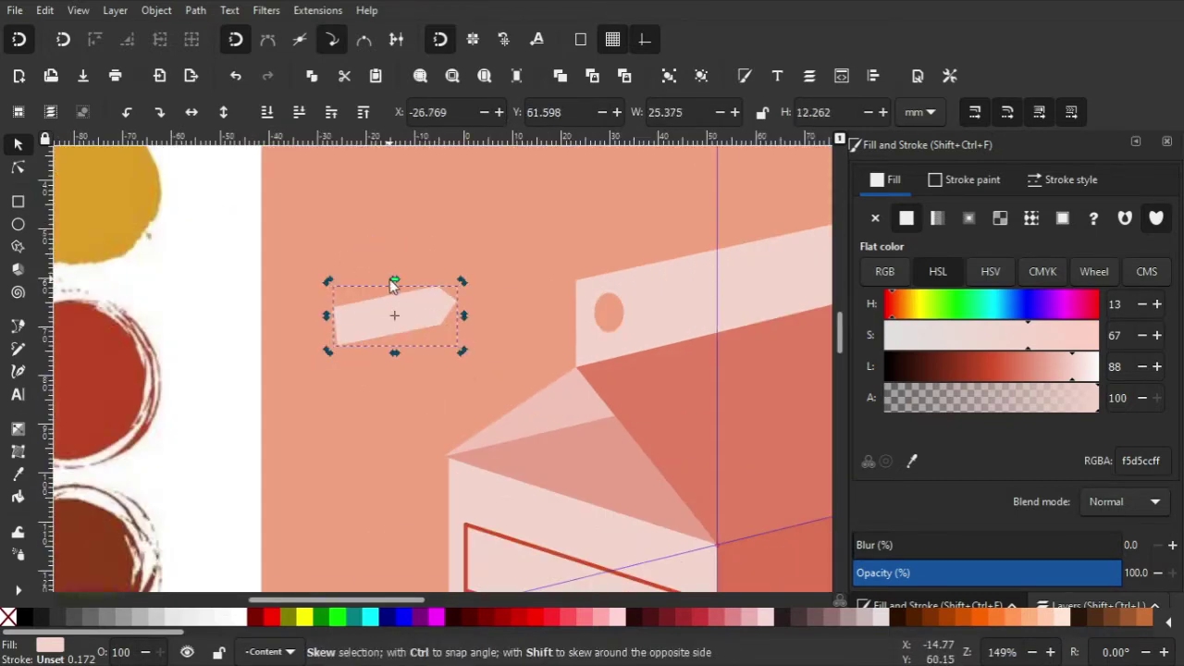
# Step: Punch a small circular hole near the tag's tip using Path > Difference
pyautogui.press('n')
pyautogui.scroll(3, 458, 298)
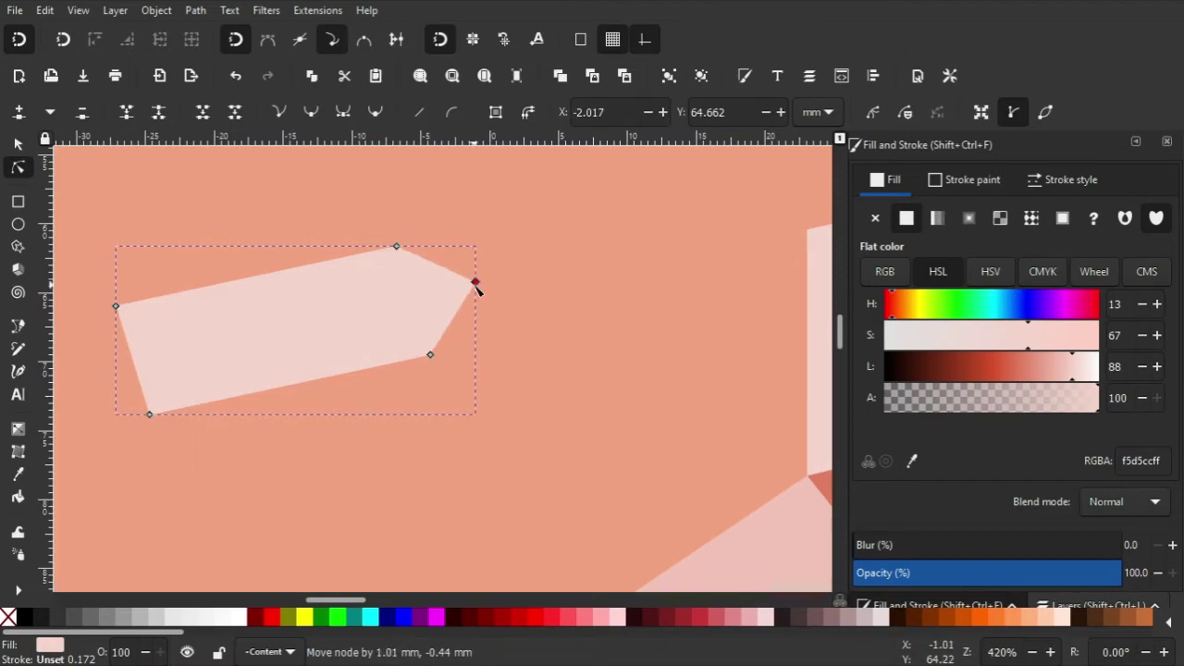
pyautogui.press('e')
pyautogui.press('s')
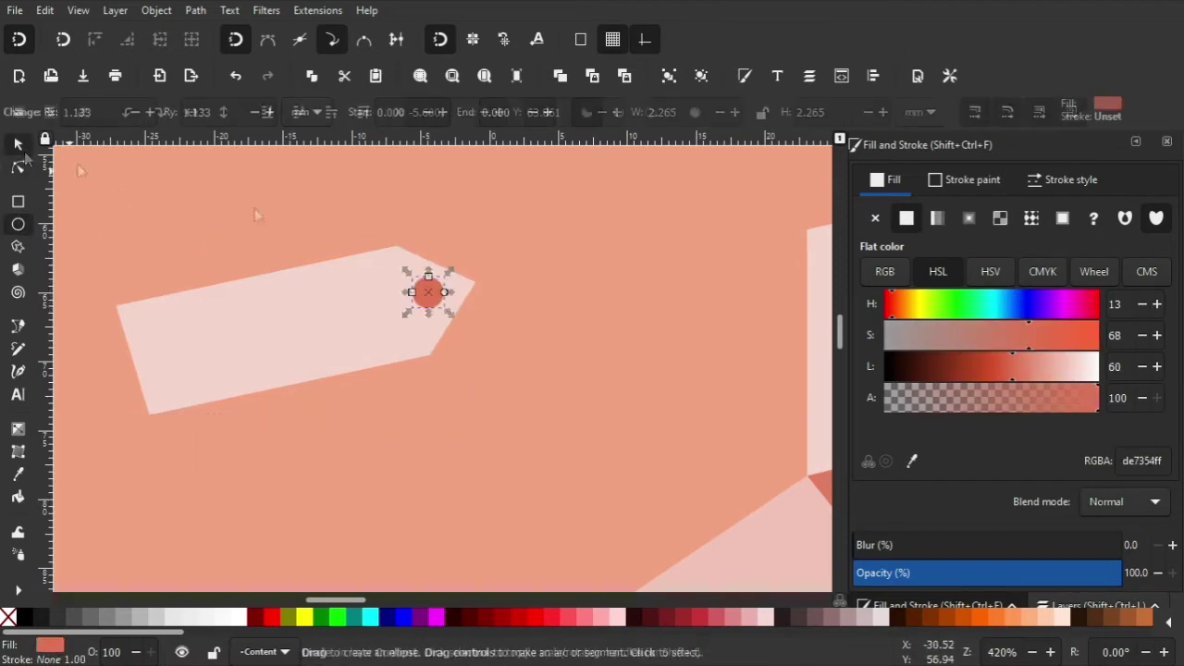
pyautogui.moveTo(428, 294); pyautogui.dragTo(430, 296)
pyautogui.keyDown('shift'); pyautogui.click(370, 278); pyautogui.keyUp('shift')
pyautogui.click(230, 9)
pyautogui.click(272, 120)
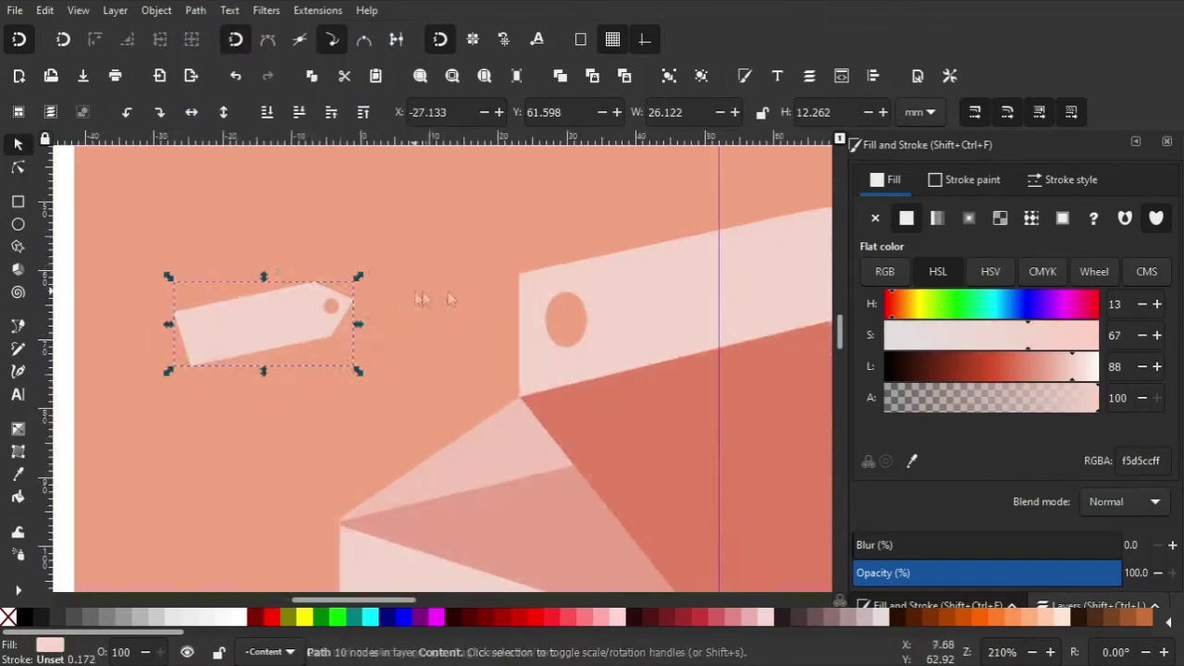
pyautogui.scroll(-10, 444, 370)
pyautogui.scroll(5, 523, 370)
pyautogui.press('Escape')
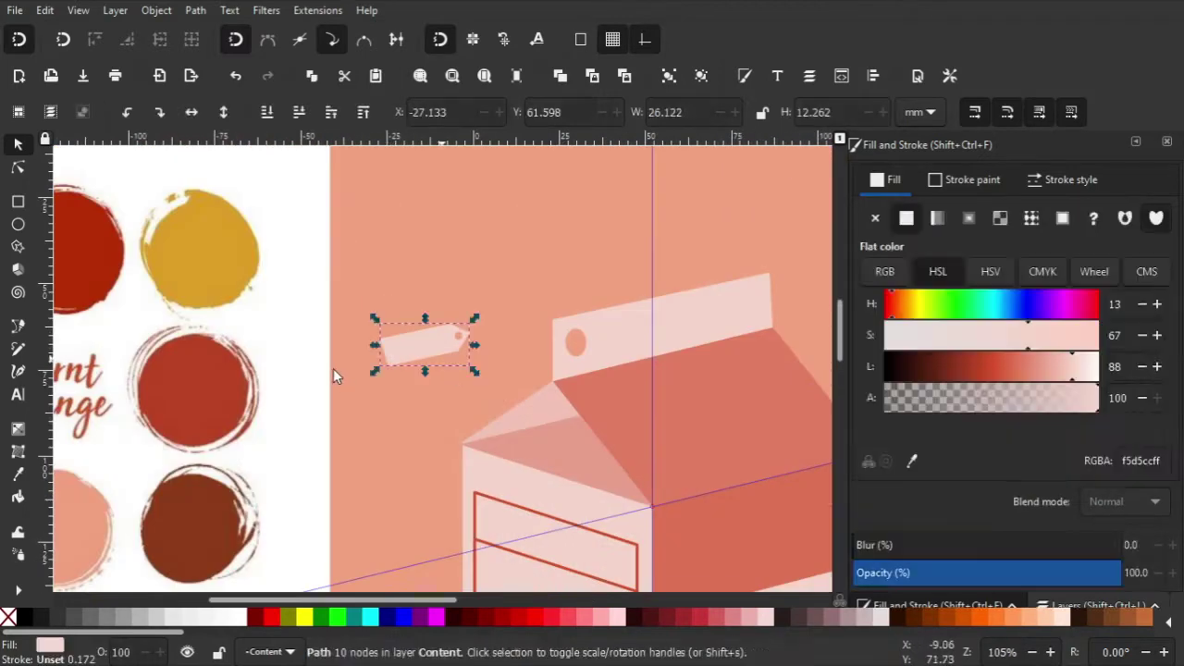
# Step: Enlarge the tag beside the carton and begin a freehand string toward the flap hole
pyautogui.moveTo(389, 365)
pyautogui.mouseDown()
pyautogui.moveTo(342, 406)
pyautogui.moveTo(451, 374)
pyautogui.moveTo(456, 416)
pyautogui.mouseUp()
pyautogui.hscroll(2, 491, 337)
pyautogui.scroll(2, 491, 340)
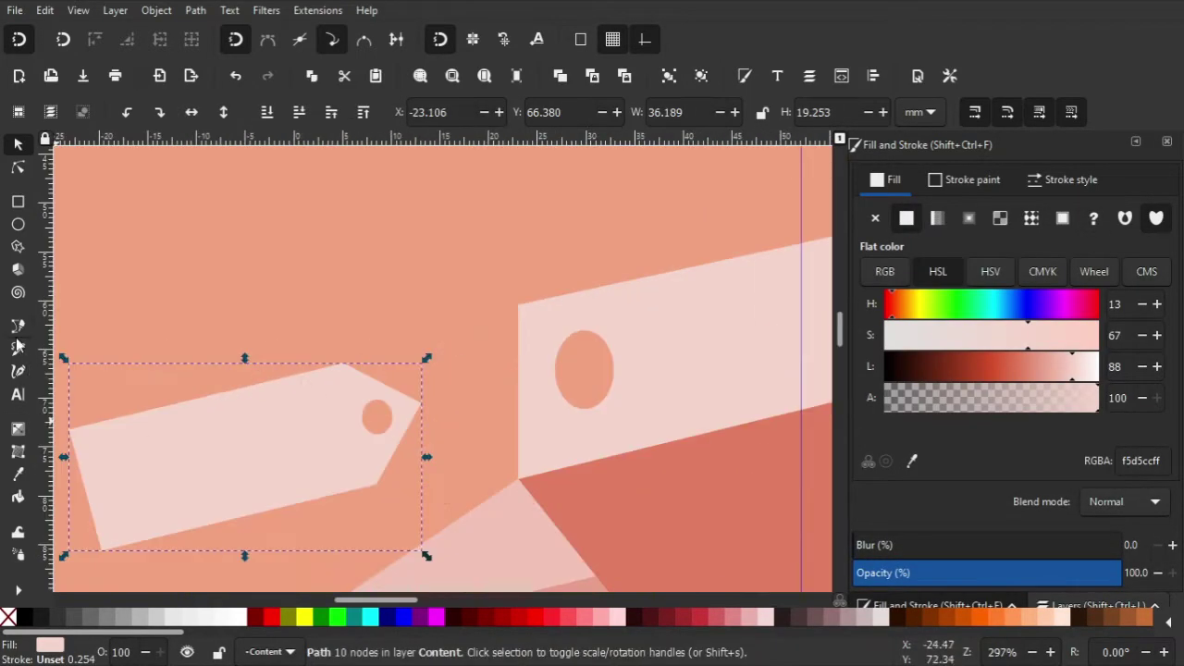
pyautogui.scroll(2, 491, 341)
pyautogui.press('p')
pyautogui.moveTo(240, 416); pyautogui.dragTo(306, 437)
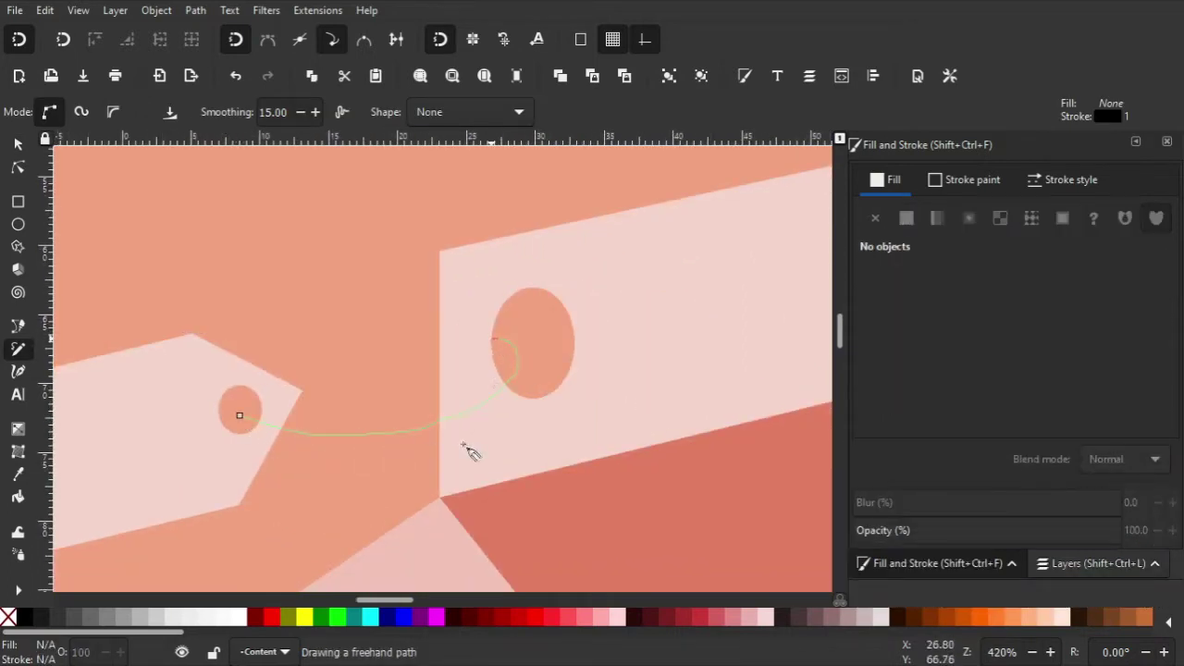
# Step: Finish the string loop in 1.5 mm strokes and shift the tag so the loop passes through its hole
pyautogui.moveTo(467, 448); pyautogui.dragTo(491, 338)
pyautogui.click(1064, 179)
pyautogui.press('Return')
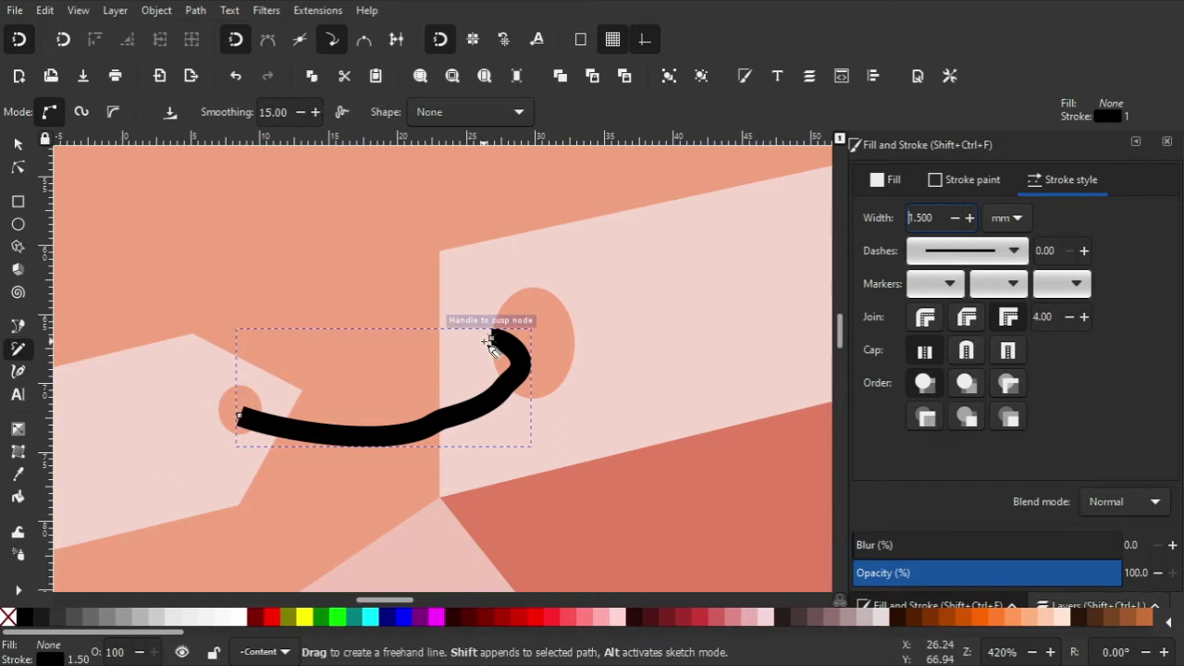
pyautogui.moveTo(492, 340); pyautogui.dragTo(240, 416)
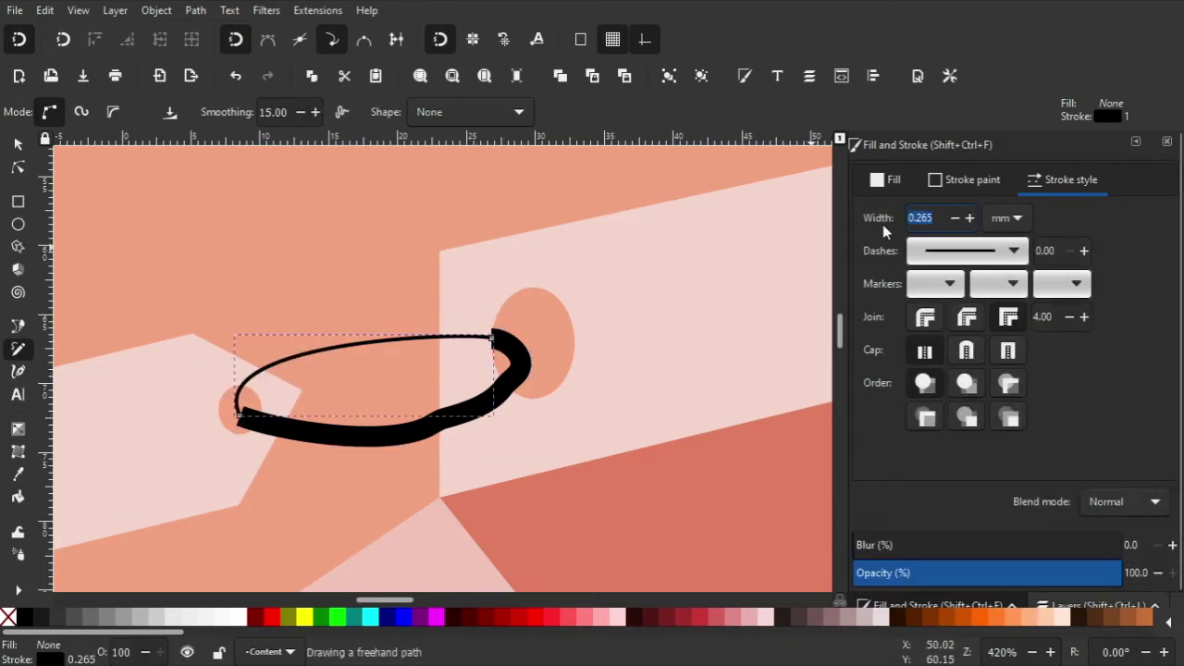
pyautogui.write('1.5')
pyautogui.press('Return')
pyautogui.press('s')
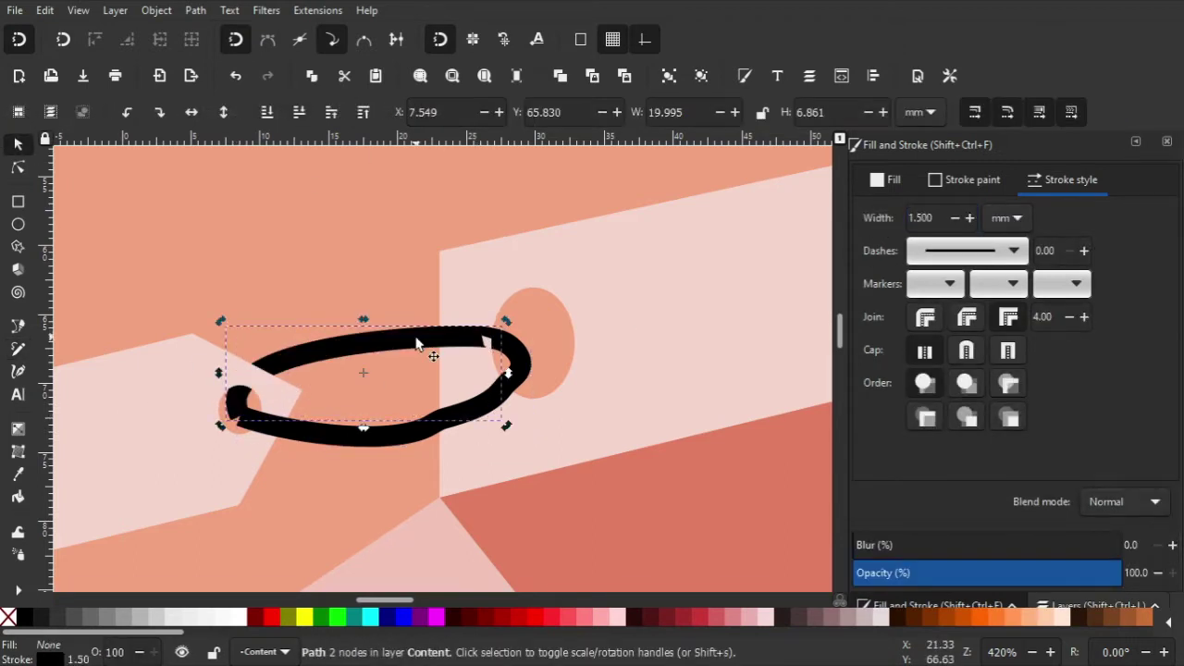
pyautogui.click(277, 393)
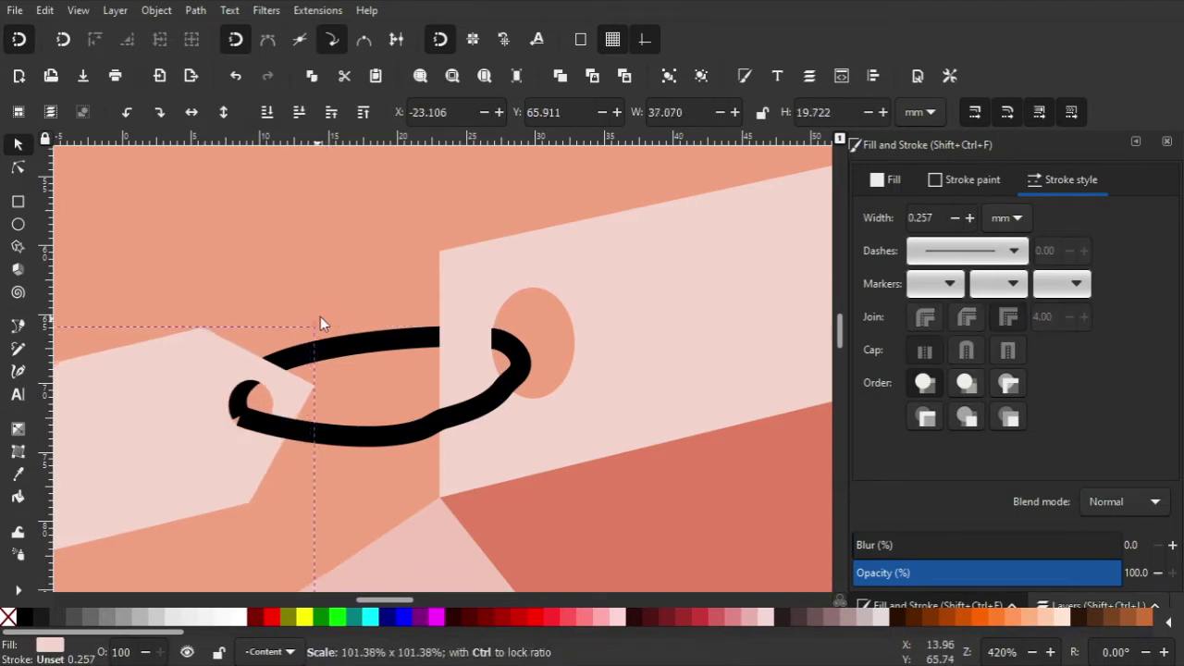
pyautogui.moveTo(290, 387); pyautogui.dragTo(272, 391)
# Step: Colour both string strokes with the carton's red using the Dropper
pyautogui.keyDown('shift'); pyautogui.click(350, 352); pyautogui.keyUp('shift')
pyautogui.click(966, 179)
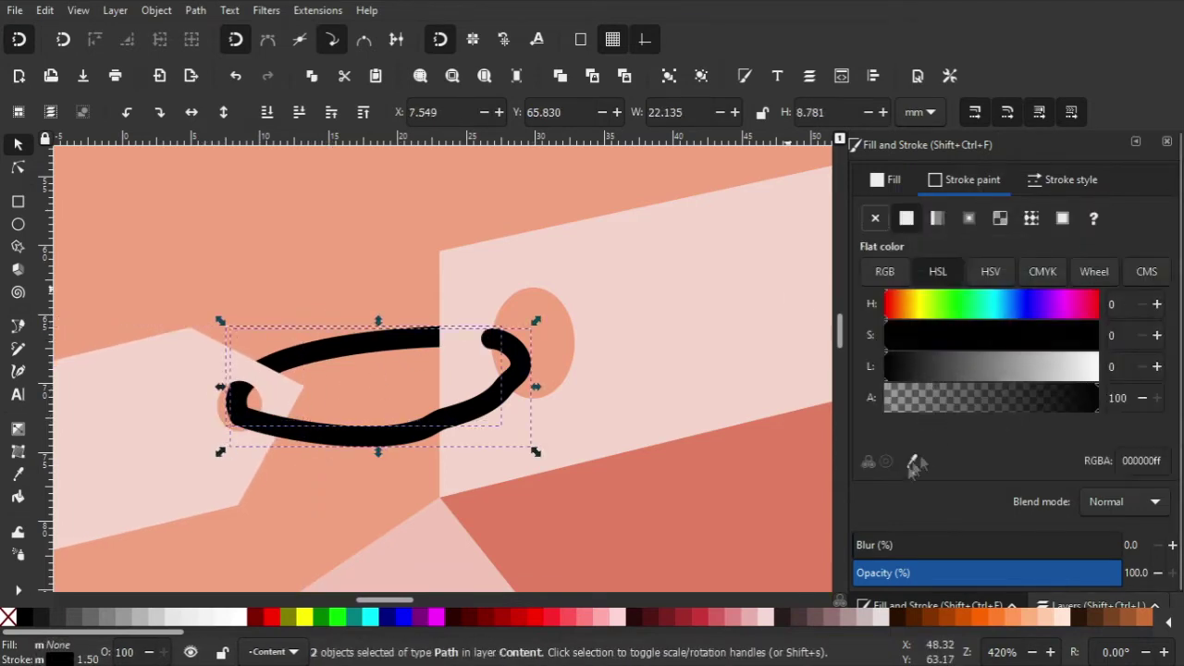
pyautogui.press('d')
pyautogui.scroll(-3, 642, 475)
pyautogui.scroll(-5, 574, 477)
pyautogui.scroll(-3, 574, 475)
pyautogui.keyDown('shift'); pyautogui.click(626, 454); pyautogui.keyUp('shift')
pyautogui.scroll(3, 625, 454)
pyautogui.press('s')
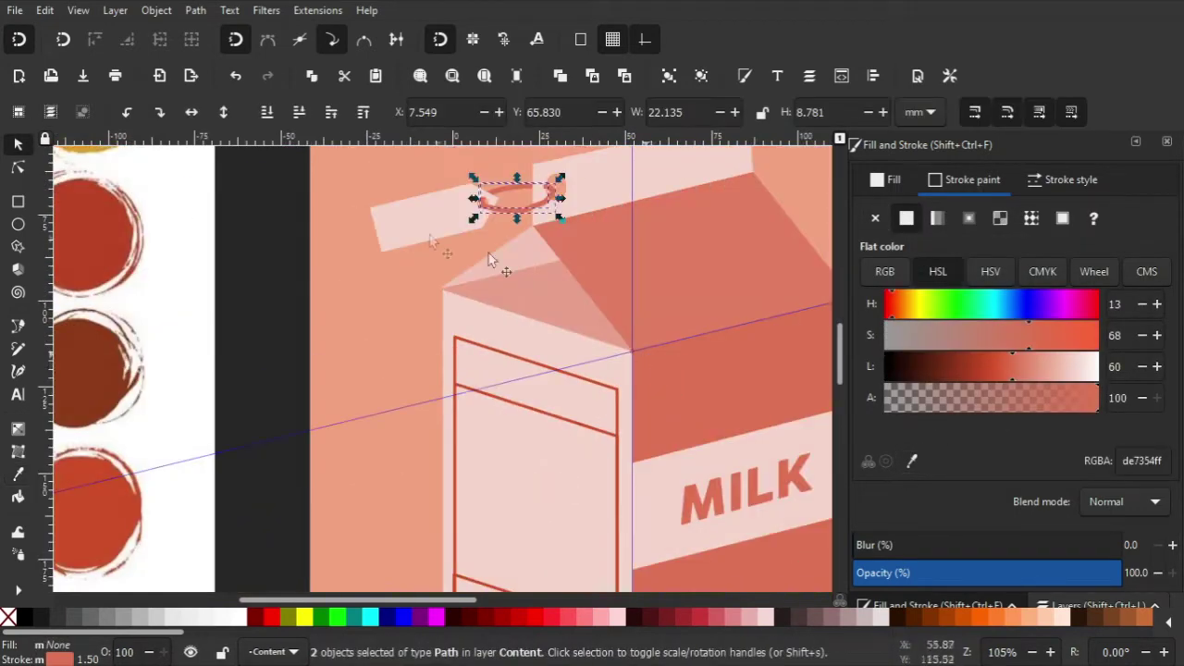
# Step: Fill the price tag dark red
pyautogui.click(430, 226)
pyautogui.click(886, 179)
pyautogui.click(912, 464)
# Step: Simplify the loop path with Ctrl+L to reduce its nodes
pyautogui.click(538, 432)
pyautogui.scroll(4, 538, 432)
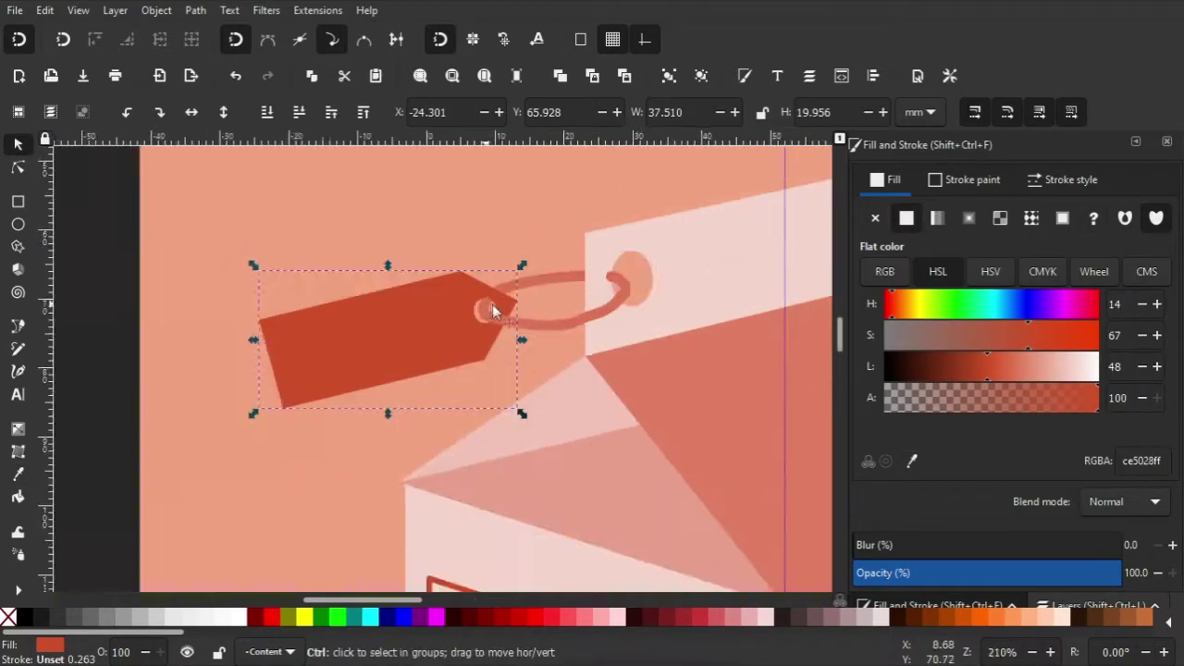
pyautogui.doubleClick(560, 374)
pyautogui.click(188, 11)
pyautogui.click(265, 346)
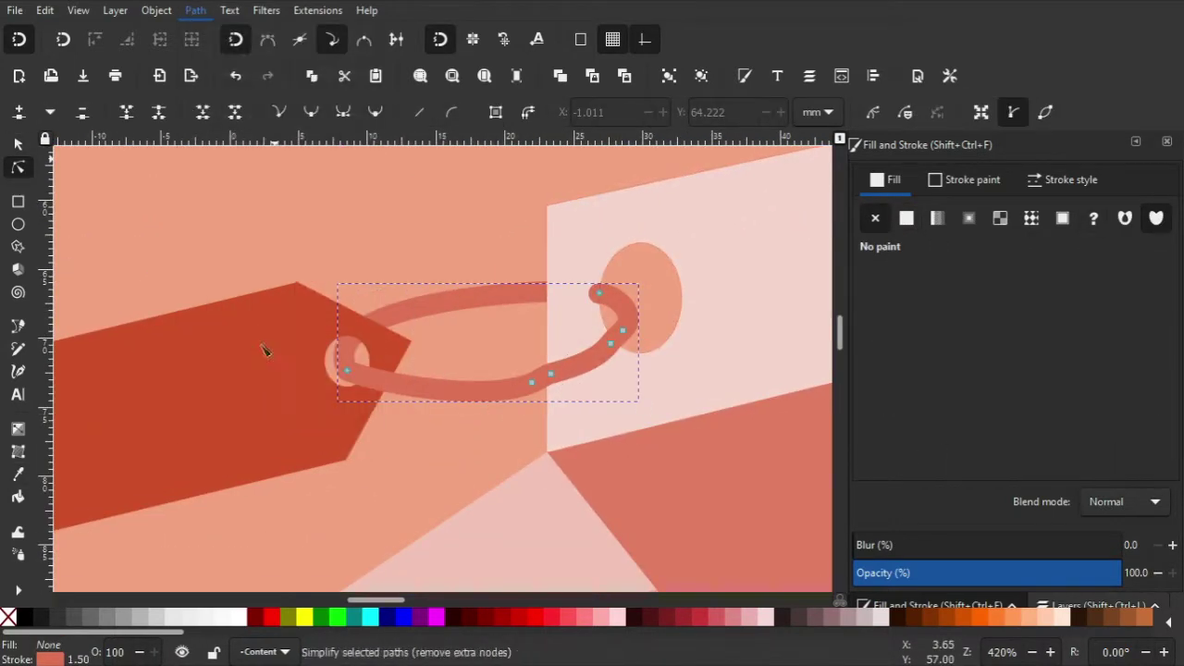
pyautogui.click(544, 381)
pyautogui.hotkey('ctrl', 'l')
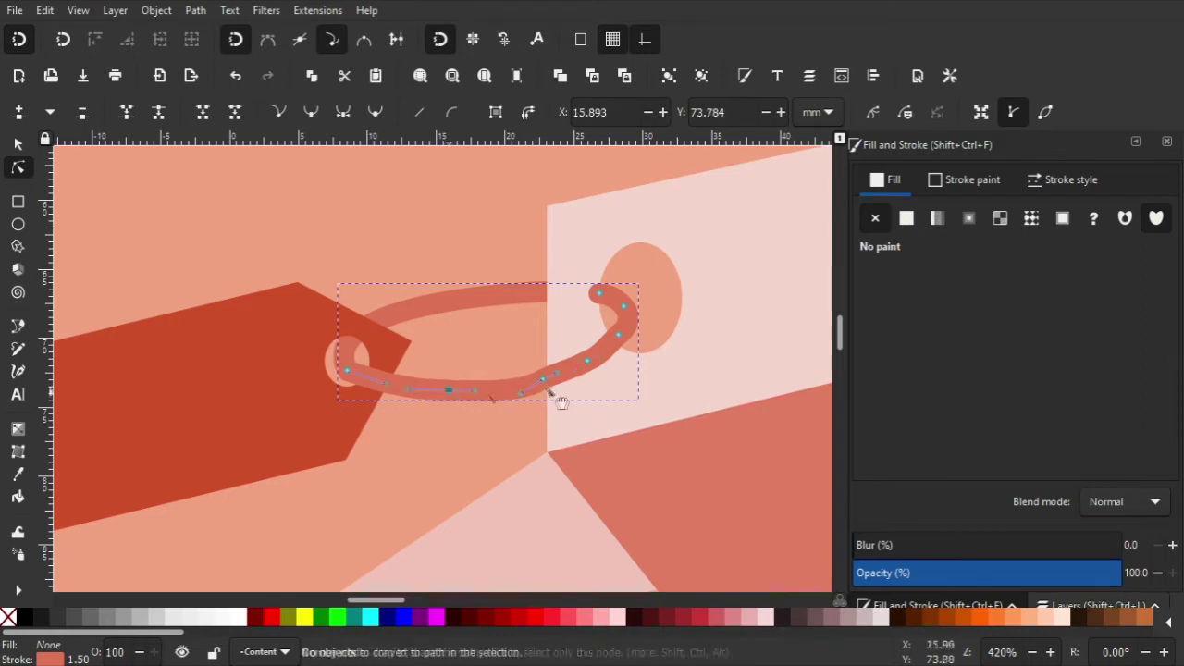
# Step: Convert the loop's stroke into a filled shape with Path > Stroke to Path
pyautogui.click(17, 143)
pyautogui.click(196, 10)
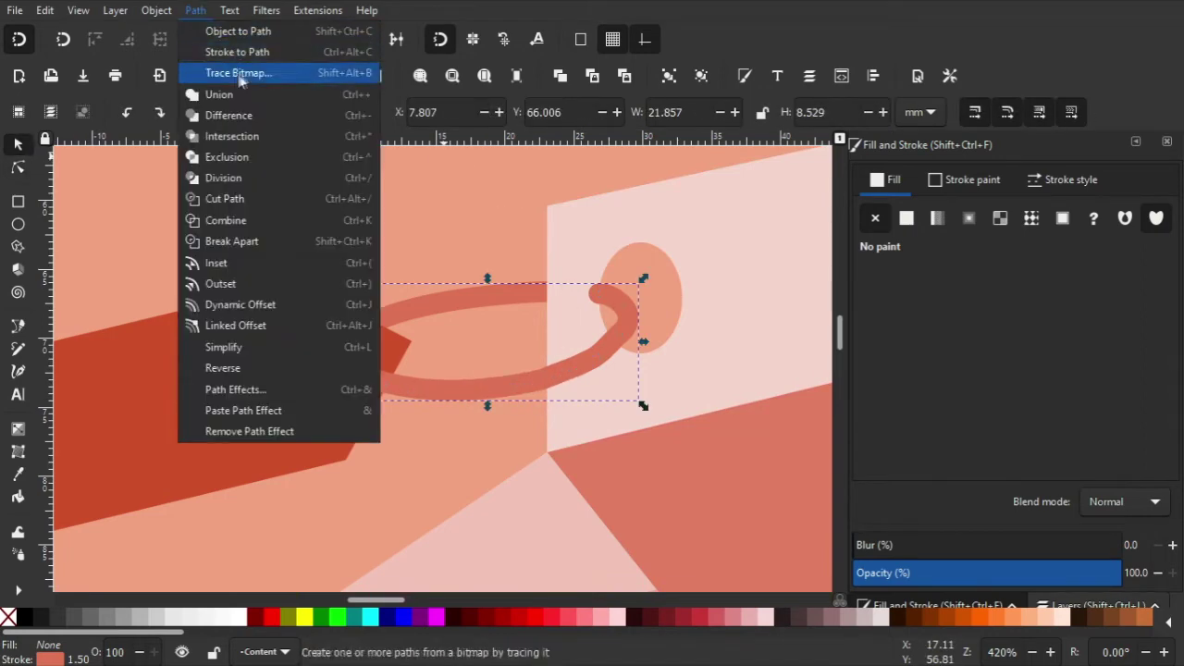
pyautogui.click(232, 50)
# Step: Draw a closed curved cutting shape with the Pen tool over the loop's end
pyautogui.click(17, 326)
pyautogui.scroll(4, 597, 287)
pyautogui.click(537, 278)
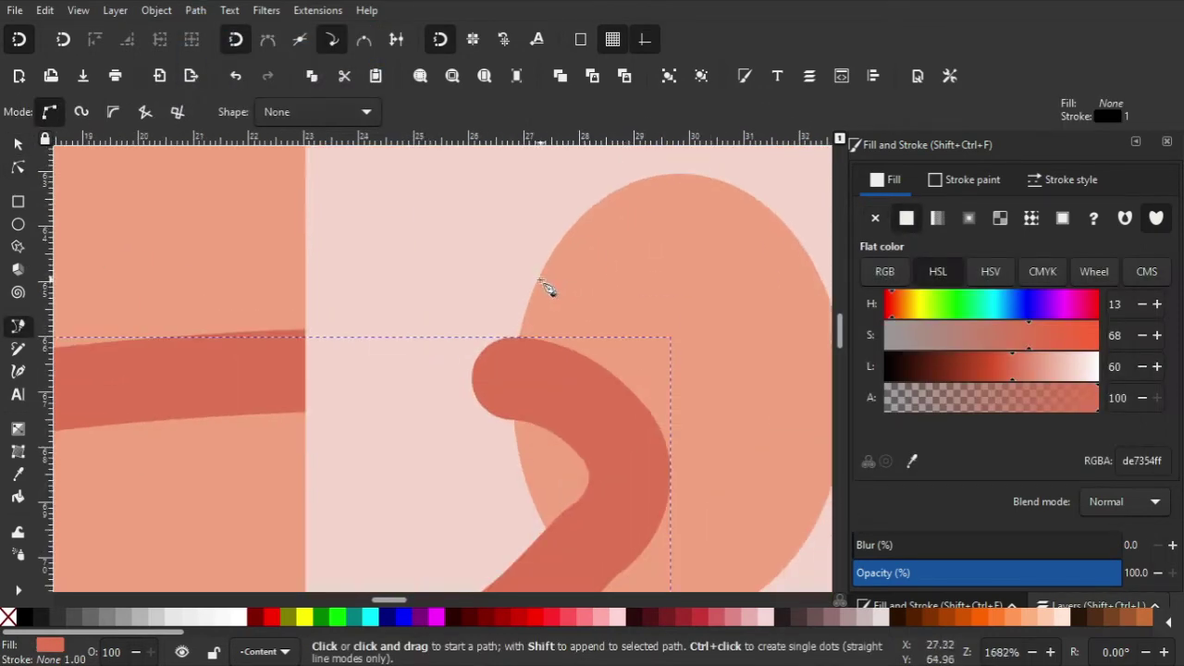
pyautogui.moveTo(525, 478); pyautogui.dragTo(564, 530)
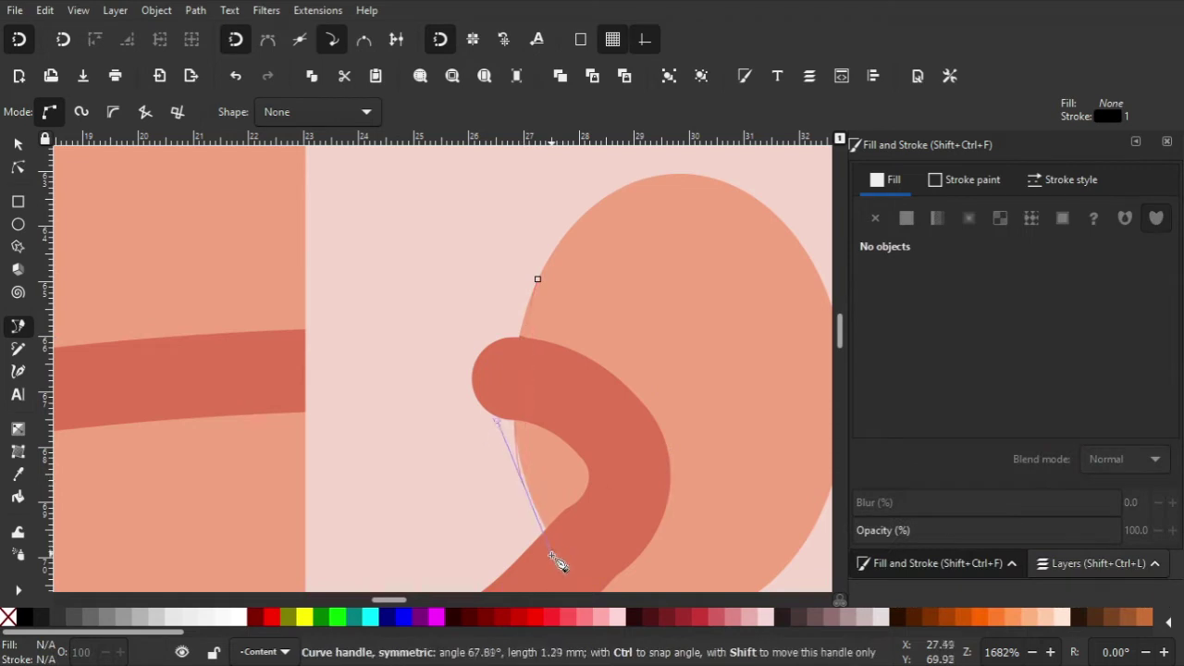
pyautogui.moveTo(559, 604); pyautogui.dragTo(544, 578)
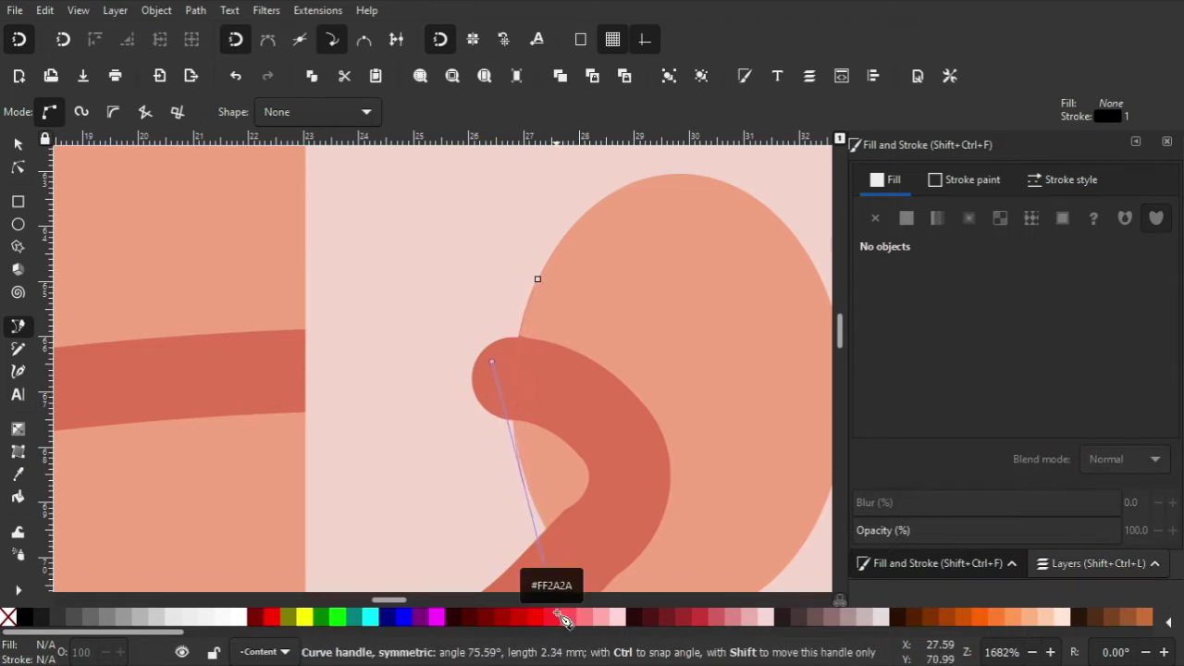
pyautogui.click(419, 495)
pyautogui.click(435, 257)
pyautogui.click(537, 278)
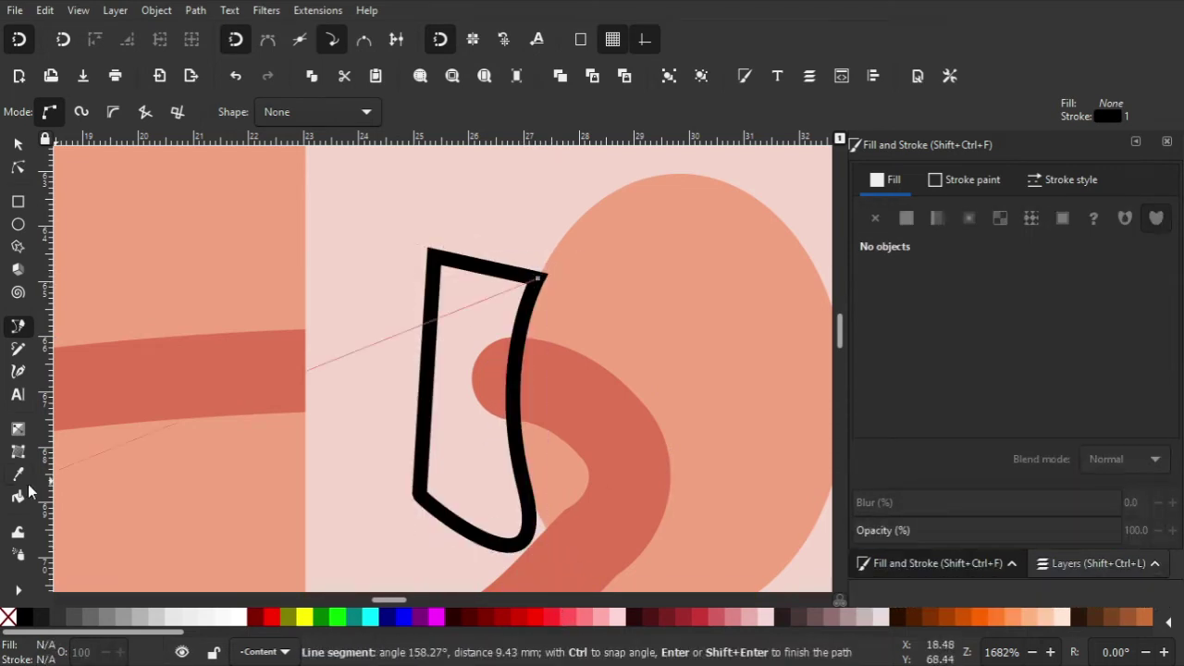
# Step: Fill the shape with the carton's light pink and divide the loop with it
pyautogui.press('d')
pyautogui.click(19, 144)
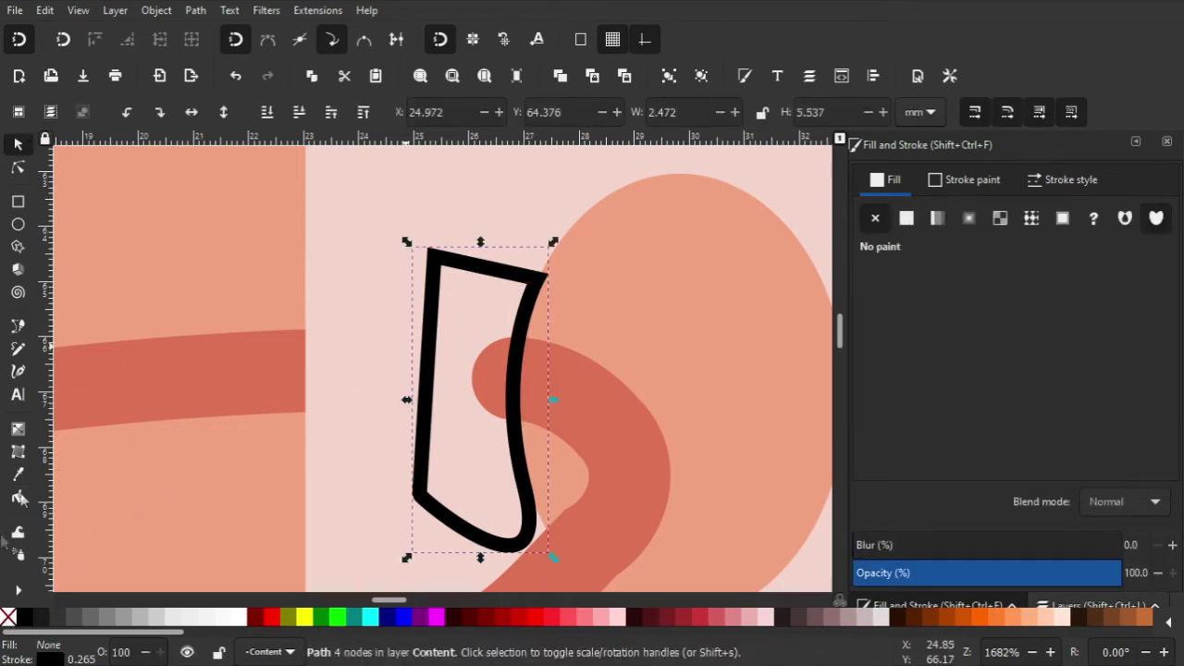
pyautogui.press('d')
pyautogui.click(370, 416)
pyautogui.press('s')
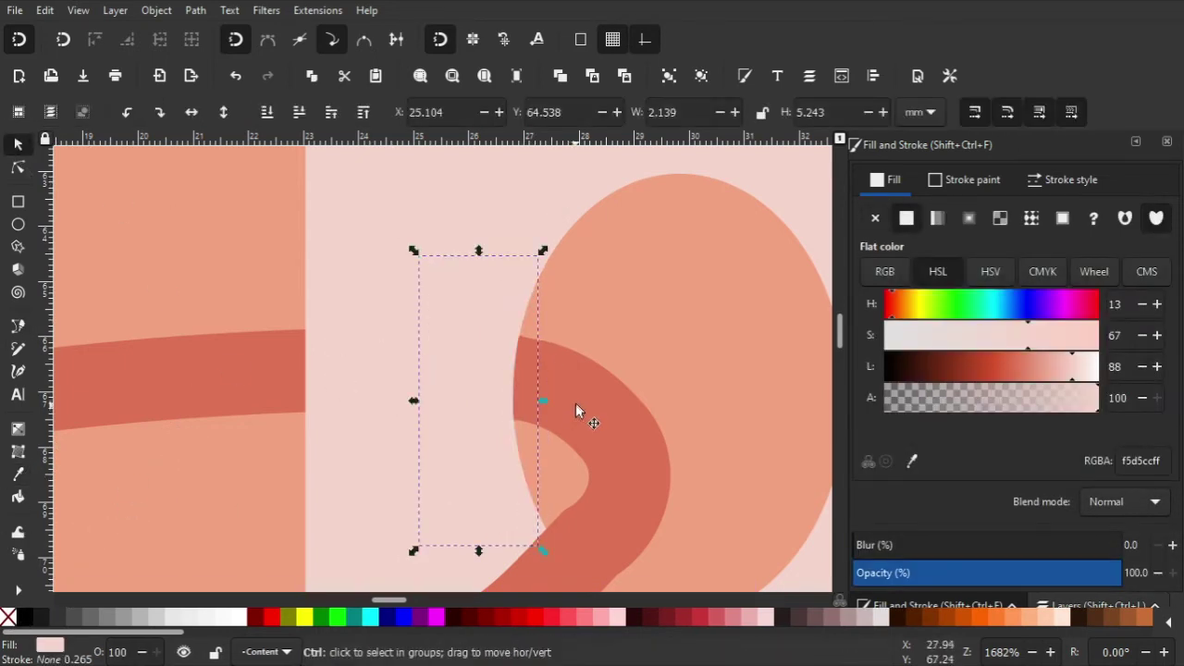
pyautogui.keyDown('shift'); pyautogui.click(575, 402); pyautogui.keyUp('shift')
pyautogui.click(195, 9)
pyautogui.click(225, 175)
# Step: Reshape the loop's curve near the tag hole and clear the selection
pyautogui.scroll(-3, 557, 330)
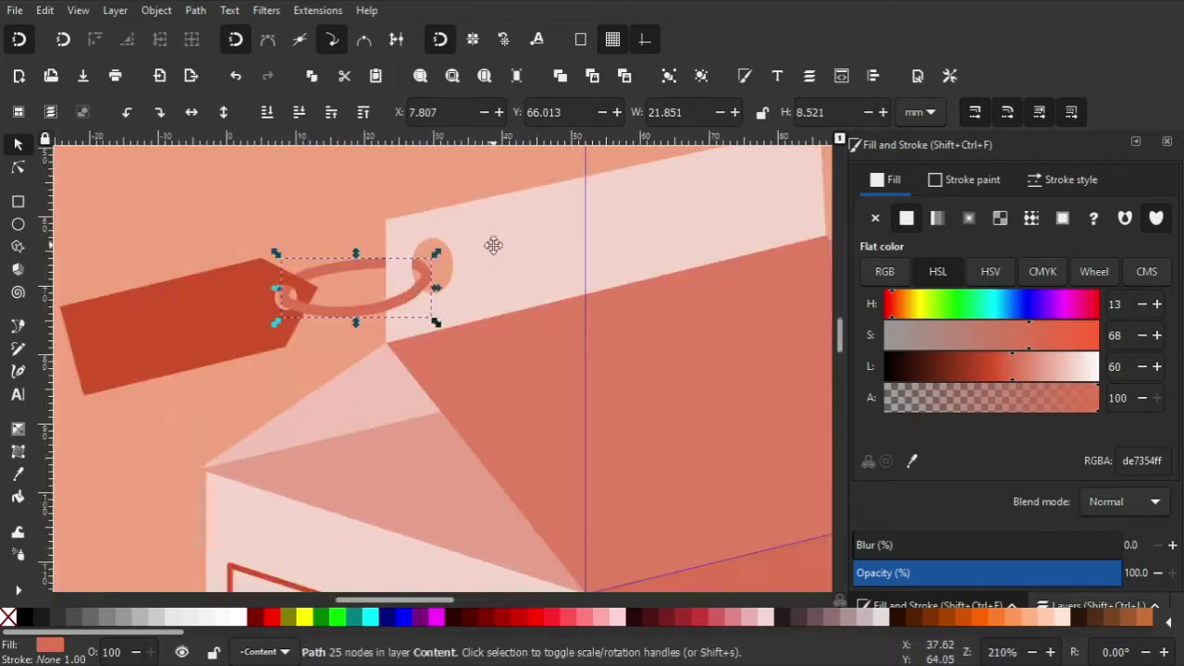
pyautogui.scroll(2, 365, 249)
pyautogui.scroll(2, 406, 388)
pyautogui.press('n')
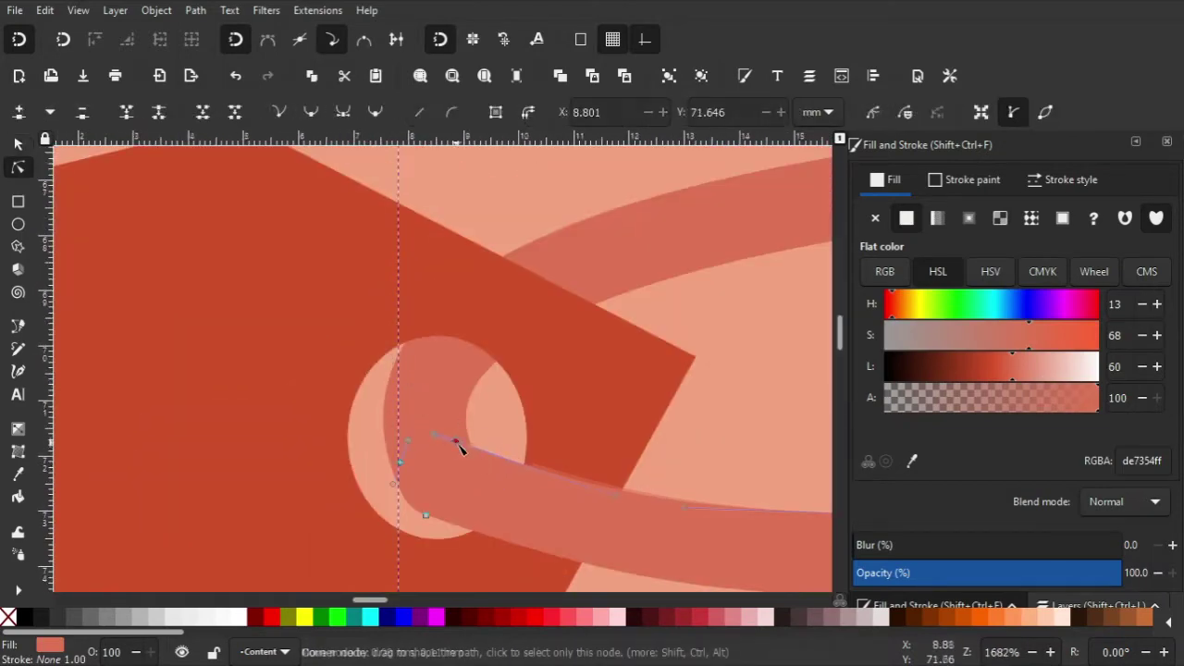
pyautogui.moveTo(407, 458); pyautogui.dragTo(397, 502)
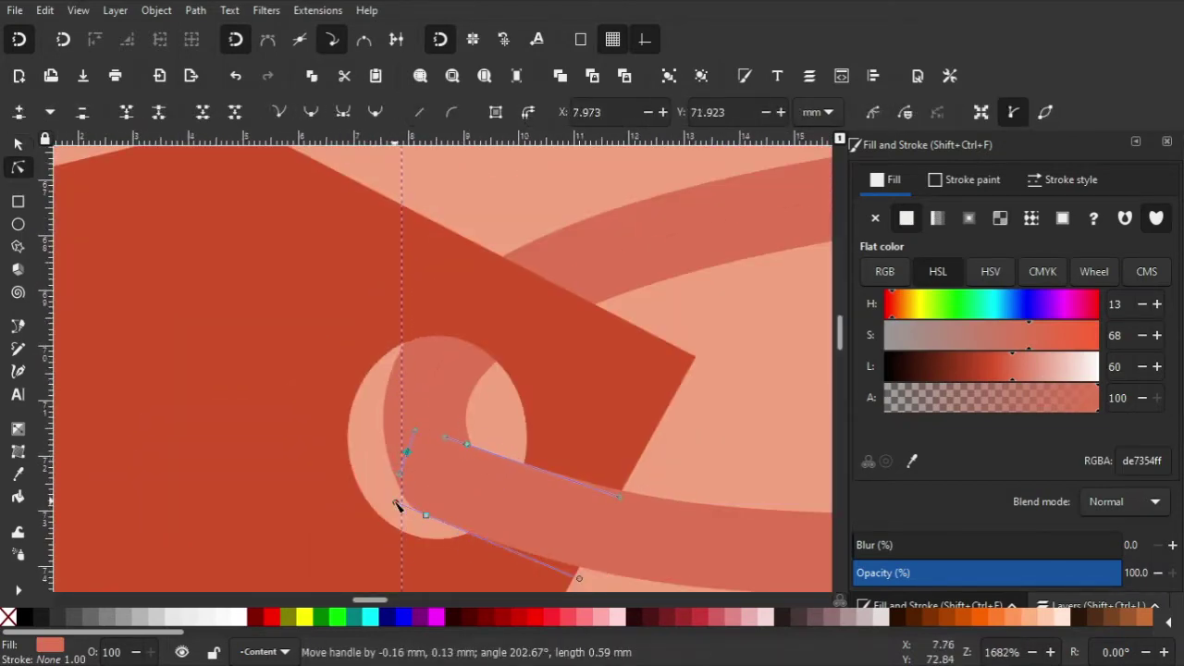
pyautogui.press('s')
pyautogui.scroll(-7, 525, 337)
pyautogui.scroll(-3, 524, 338)
pyautogui.press('Escape')
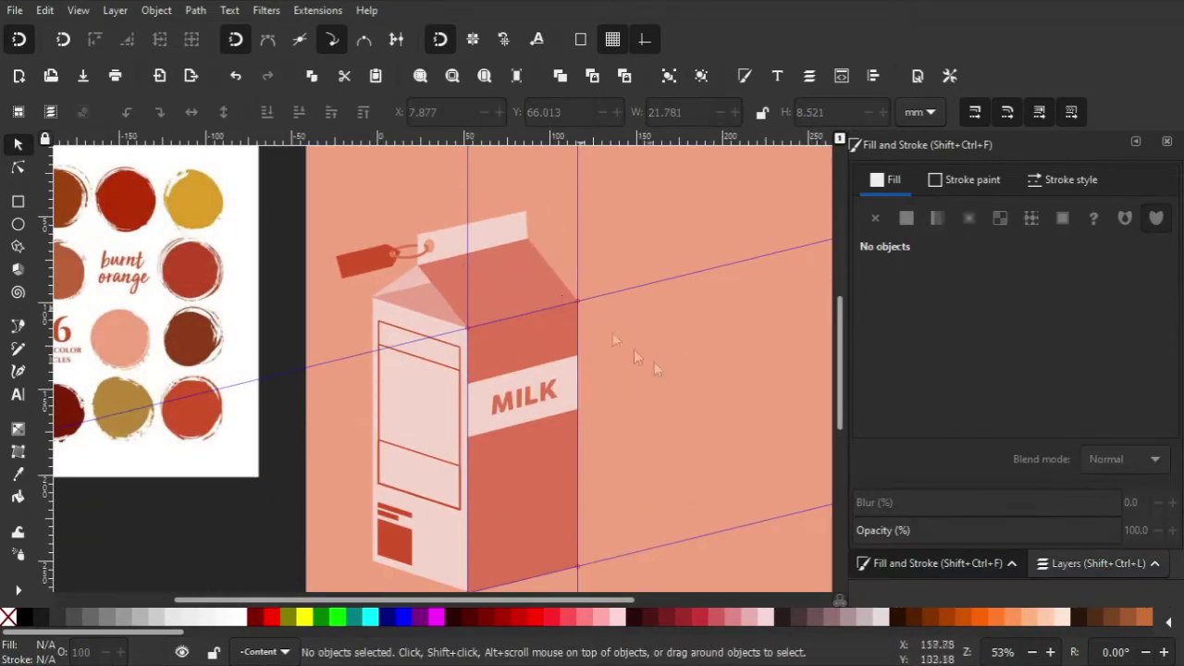
# Step: Place a copy of the MILK label near the tag and give it the carton's red
pyautogui.scroll(1, 292, 273)
pyautogui.scroll(3, 293, 272)
pyautogui.scroll(-5, 292, 273)
pyautogui.keyDown('ctrl'); pyautogui.click(471, 398); pyautogui.keyUp('ctrl')
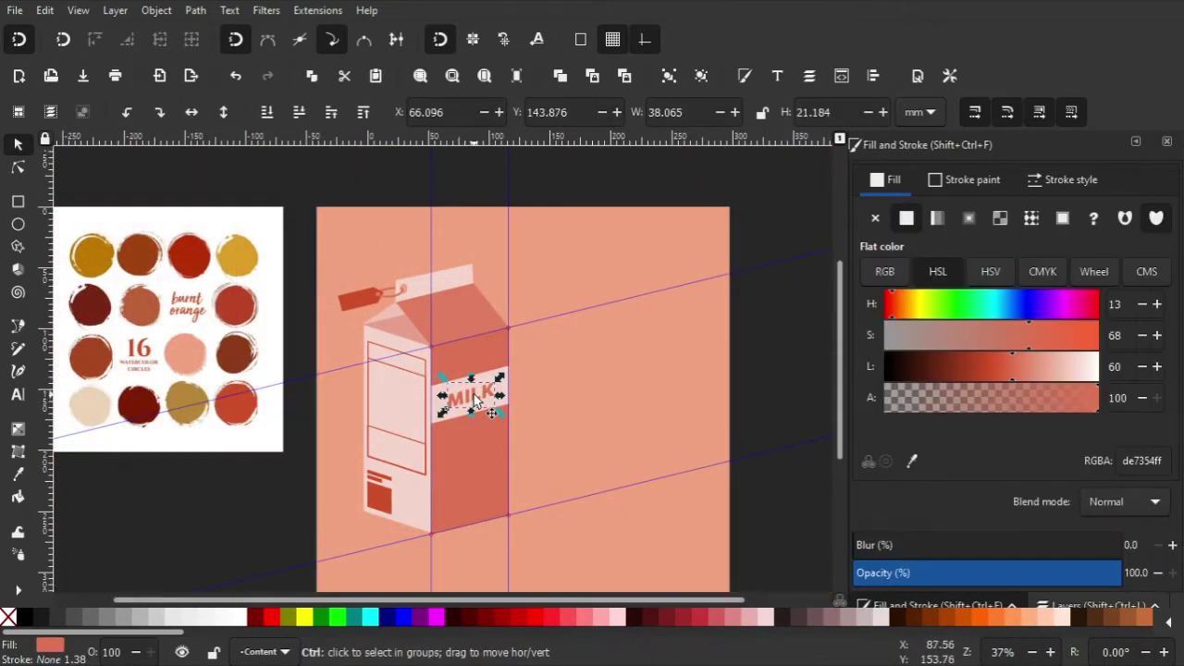
pyautogui.moveTo(471, 398); pyautogui.dragTo(458, 414)
pyautogui.scroll(2, 458, 413)
pyautogui.scroll(1, 449, 394)
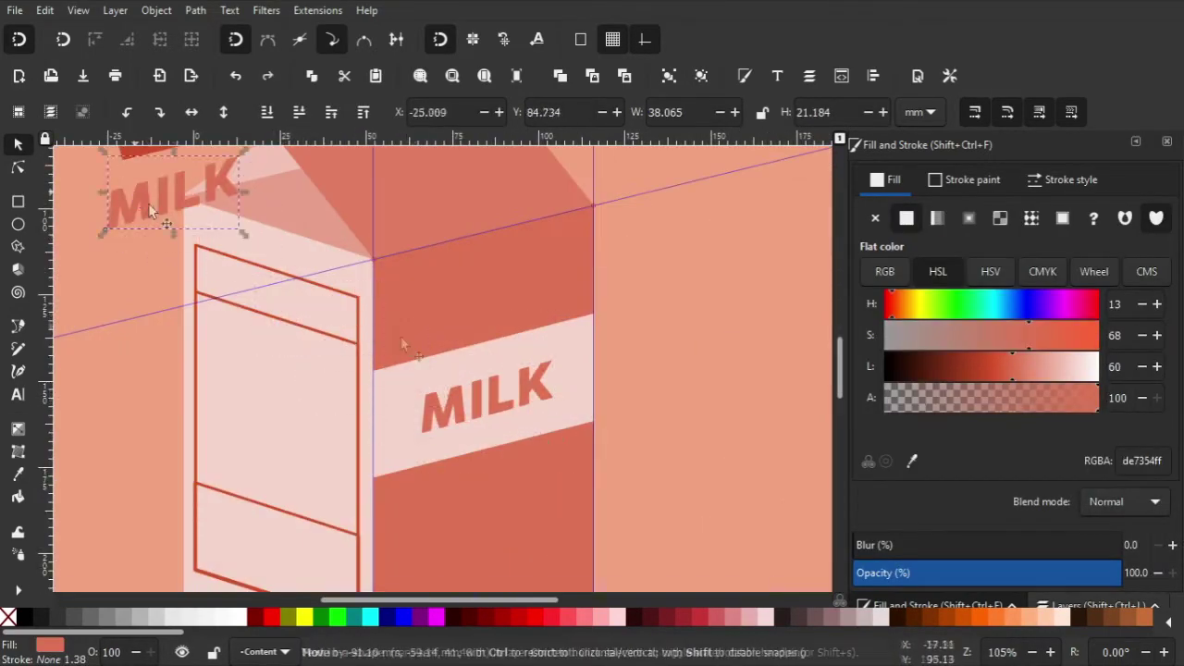
pyautogui.press('d')
pyautogui.scroll(-4, 318, 404)
pyautogui.click(269, 422)
pyautogui.scroll(5, 269, 423)
# Step: Retype the copied label as $5 in the Aharoni font
pyautogui.press('t')
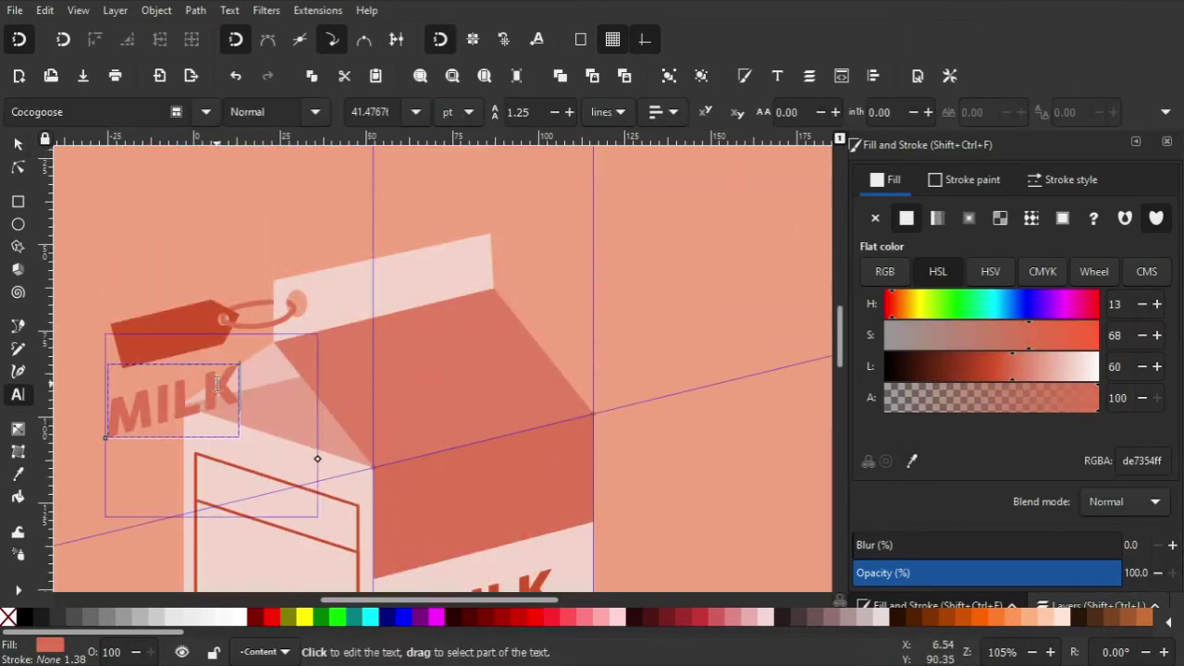
pyautogui.moveTo(238, 397); pyautogui.dragTo(130, 399)
pyautogui.press('BackSpace')
pyautogui.write('$')
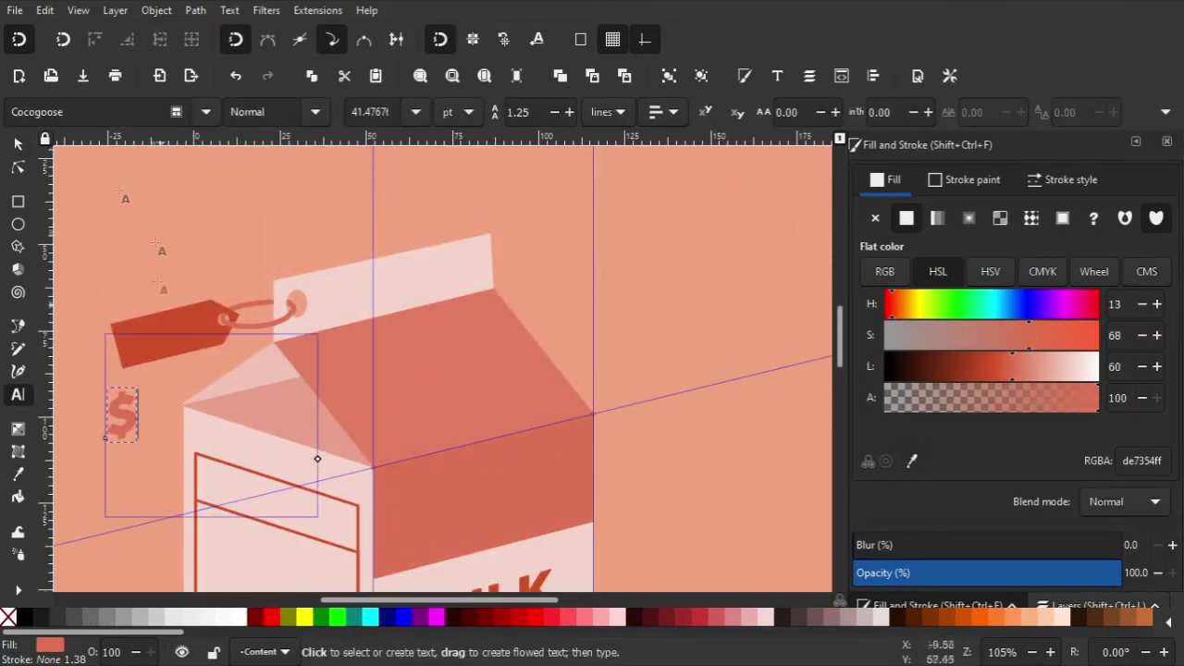
pyautogui.write('Aharoni')
pyautogui.press('Return')
pyautogui.write('5')
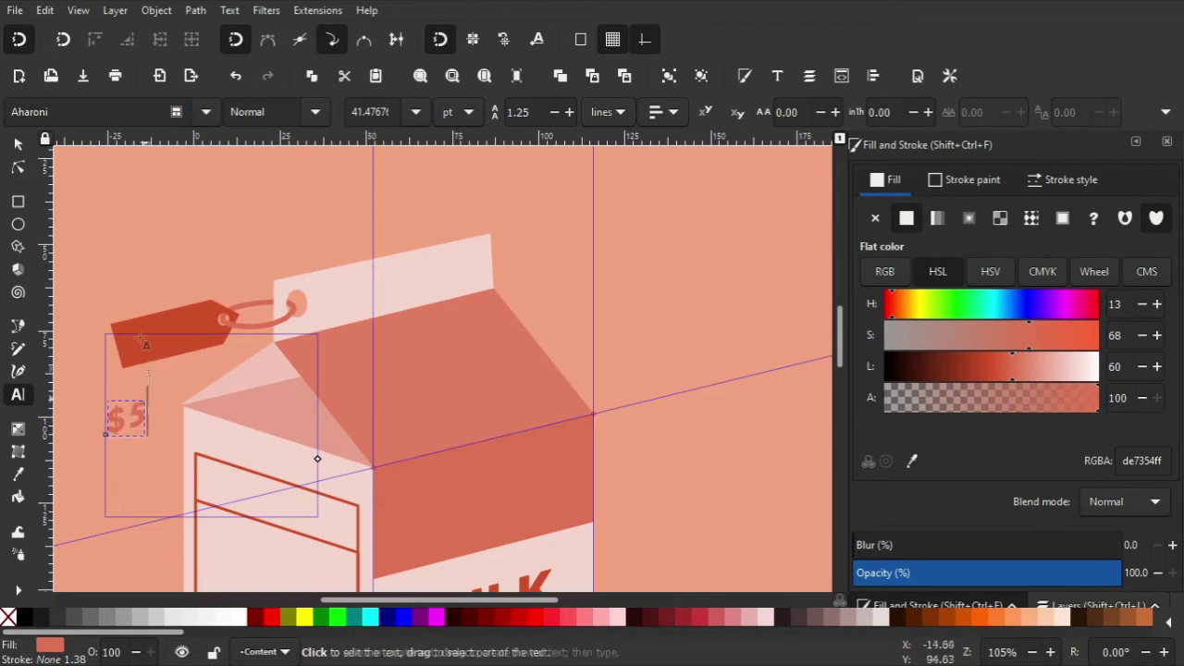
# Step: Move the $5 onto the tag and fill it with the carton's light pink
pyautogui.click(17, 144)
pyautogui.moveTo(126, 418); pyautogui.dragTo(162, 340)
pyautogui.press('d')
pyautogui.click(370, 305)
pyautogui.press('s')
# Step: Skew the $5 to follow the tag's angle and enlarge it slightly
pyautogui.scroll(3, 118, 326)
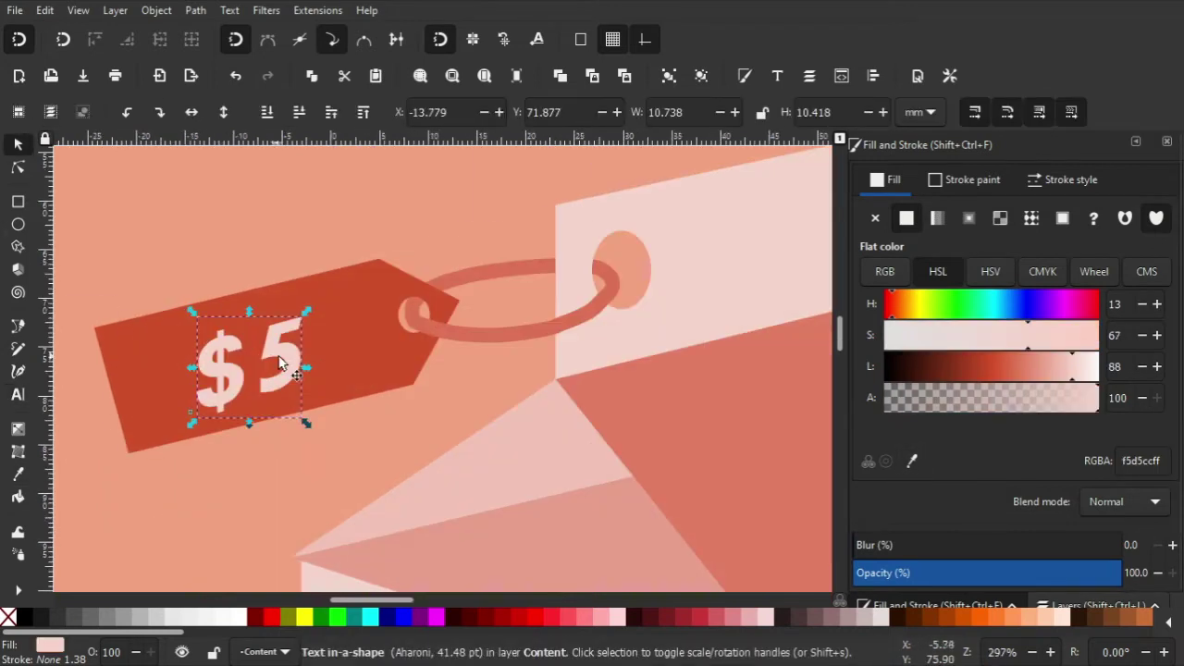
pyautogui.click(283, 363)
pyautogui.moveTo(249, 311); pyautogui.dragTo(244, 311)
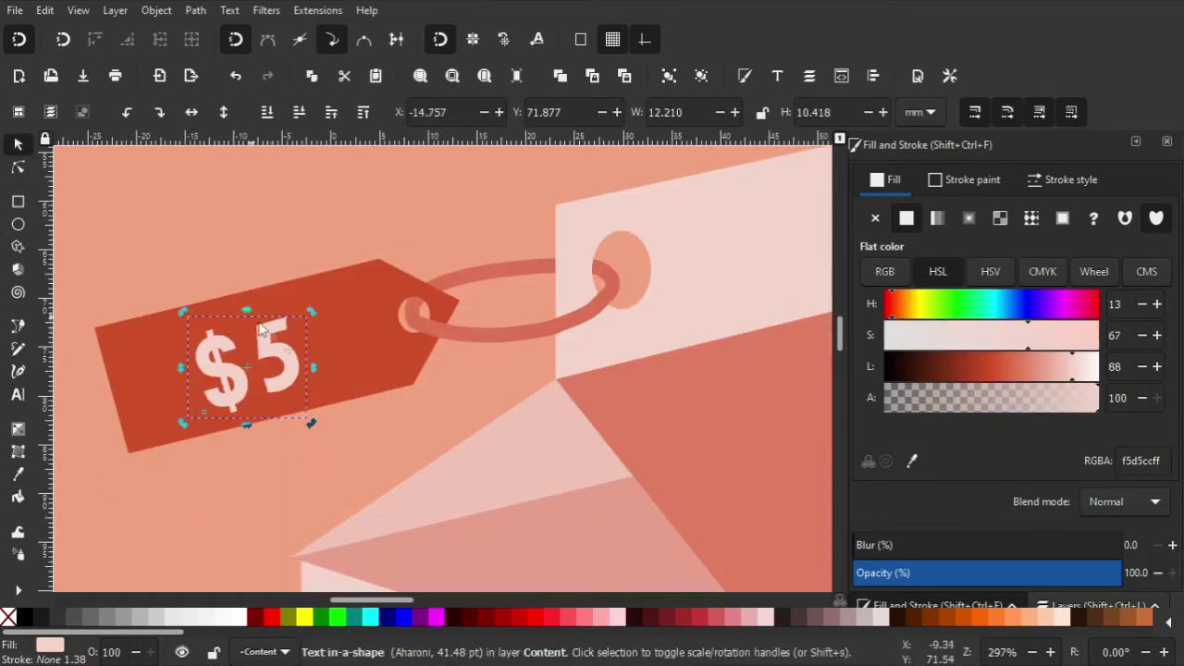
pyautogui.click(314, 367)
pyautogui.moveTo(311, 420); pyautogui.dragTo(325, 419)
# Step: Move the tip of the carton's top shading to the carton edge
pyautogui.scroll(-3, 365, 470)
pyautogui.scroll(1, 365, 471)
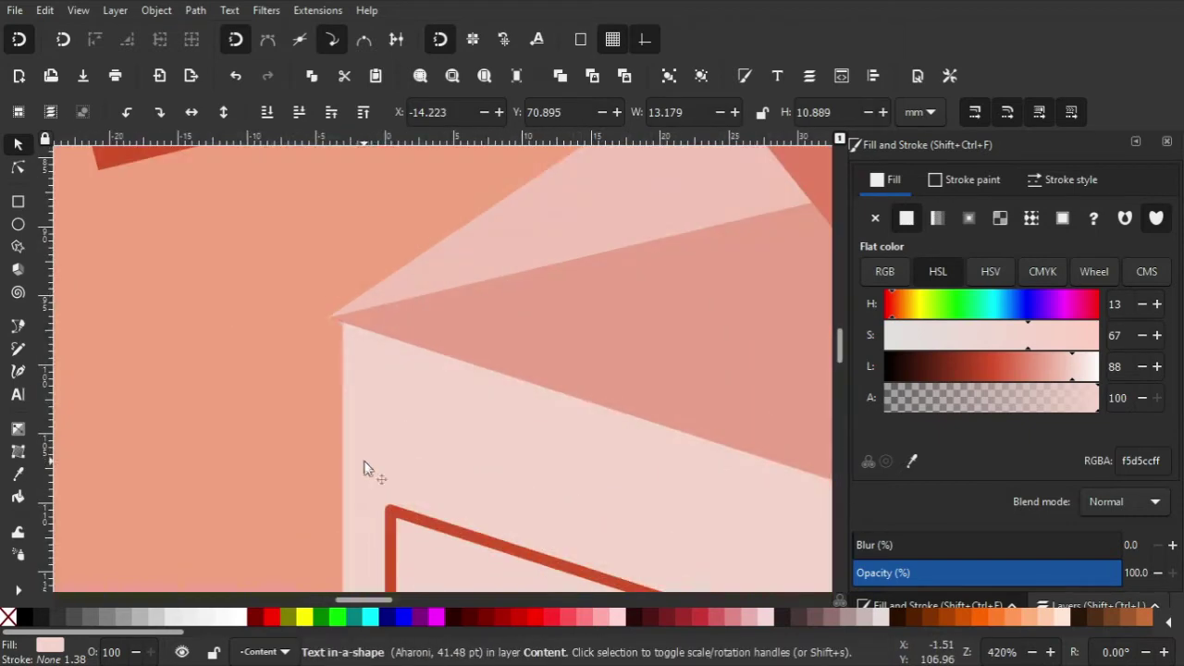
pyautogui.click(396, 294)
pyautogui.press('n')
pyautogui.moveTo(334, 323); pyautogui.dragTo(343, 309)
# Step: Draw a new closed rectangular shape beside the carton, hiding the perspective guides
pyautogui.press('s')
pyautogui.press('Escape')
pyautogui.scroll(-3, 346, 336)
pyautogui.scroll(-3, 499, 282)
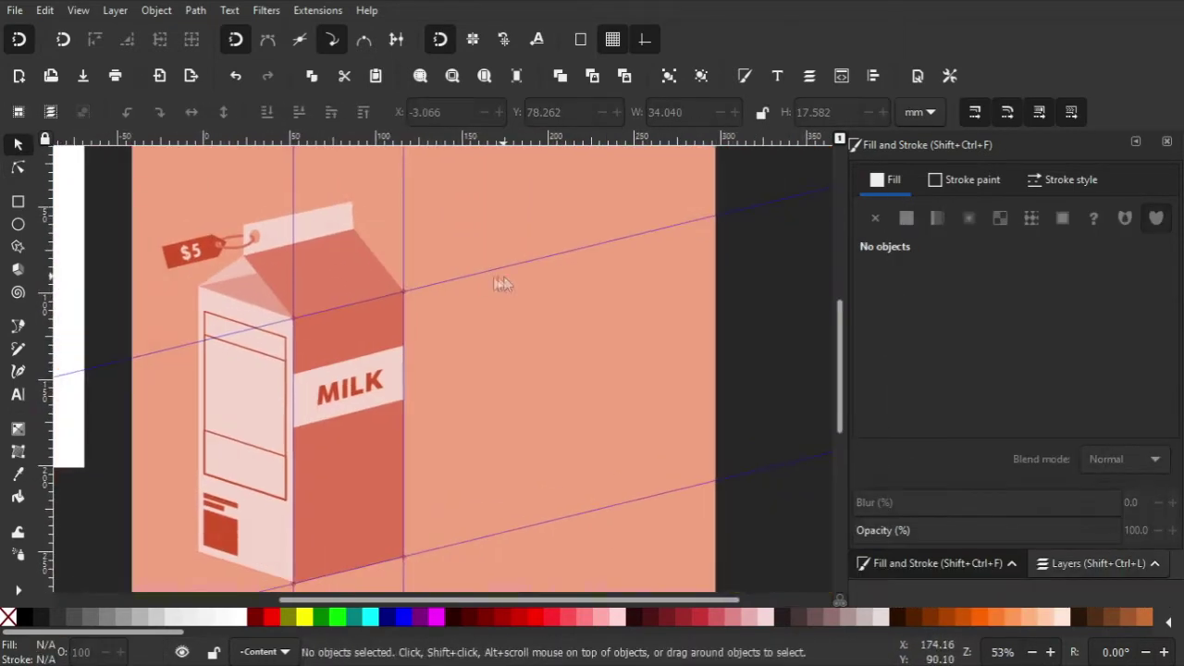
pyautogui.scroll(-2, 495, 328)
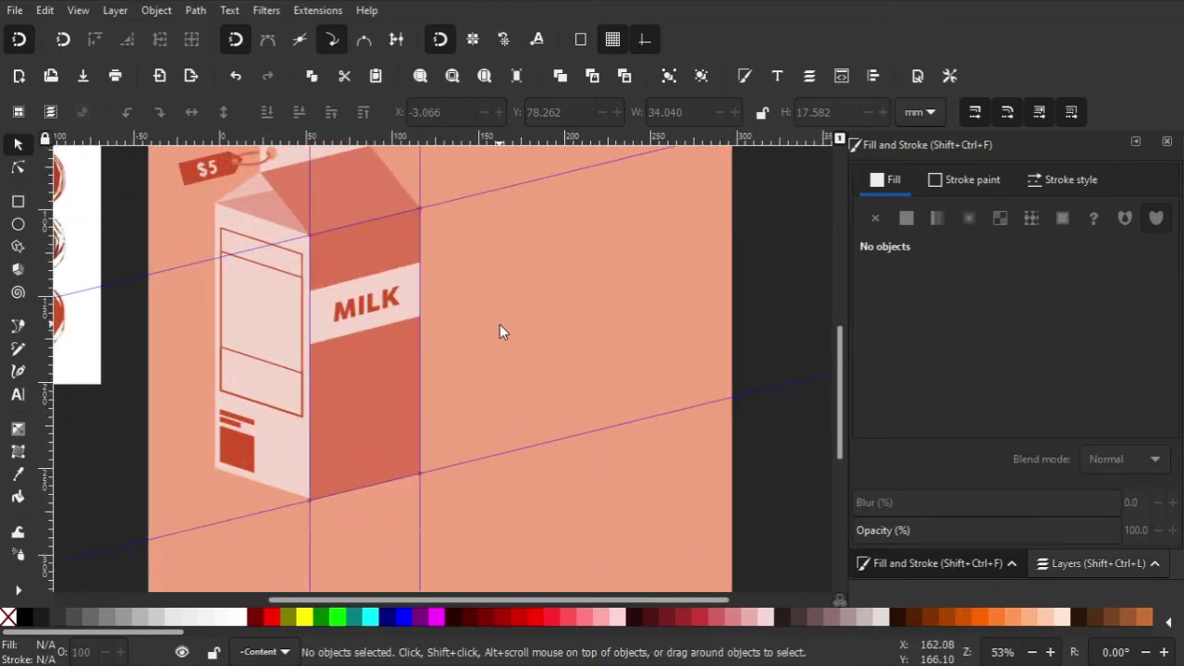
pyautogui.hscroll(2, 408, 315)
pyautogui.scroll(1, 407, 314)
pyautogui.press('b')
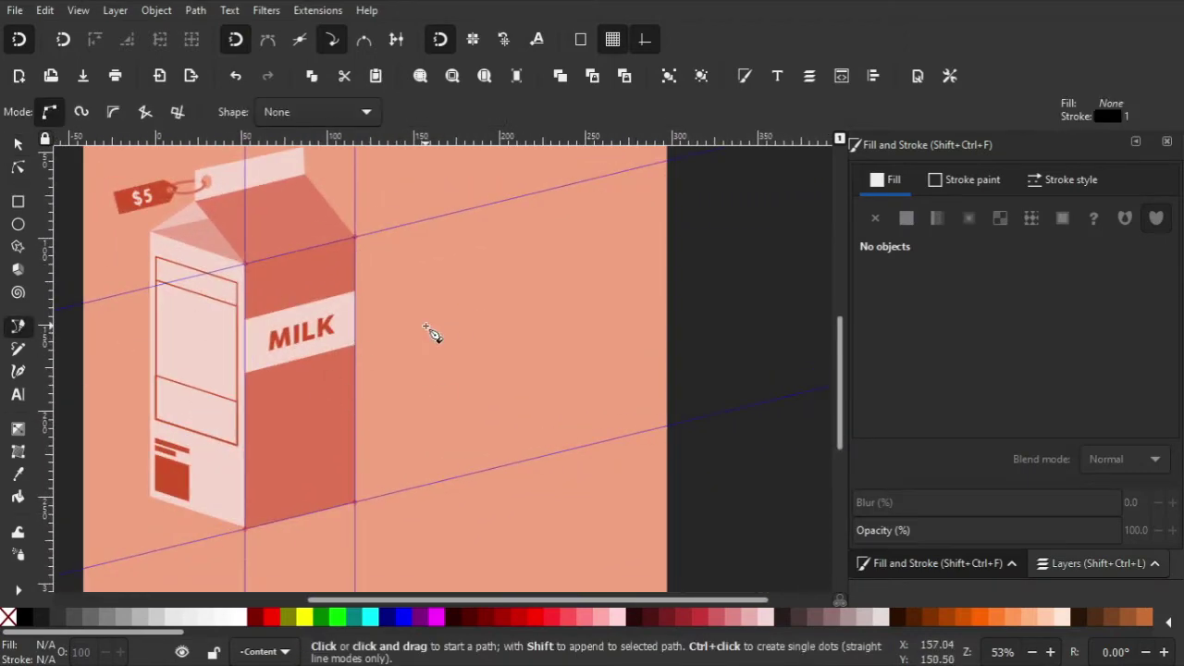
pyautogui.scroll(1, 444, 380)
pyautogui.scroll(-1, 431, 370)
pyautogui.click(426, 325)
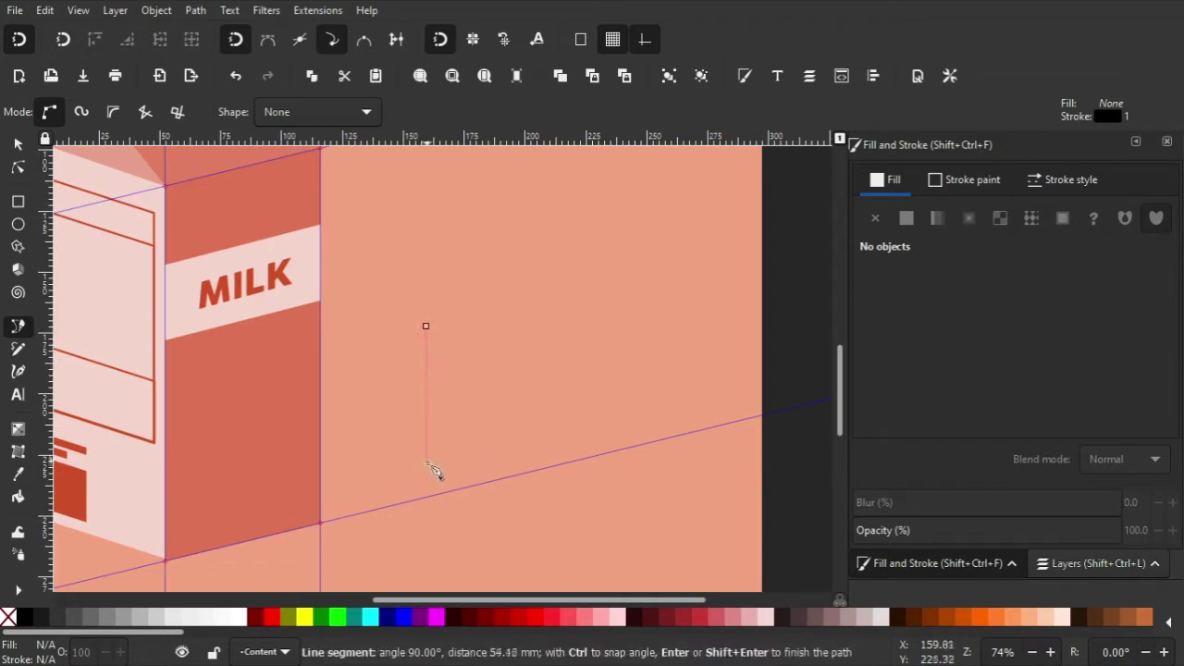
pyautogui.hotkey('alt', 'v')
pyautogui.press('g')
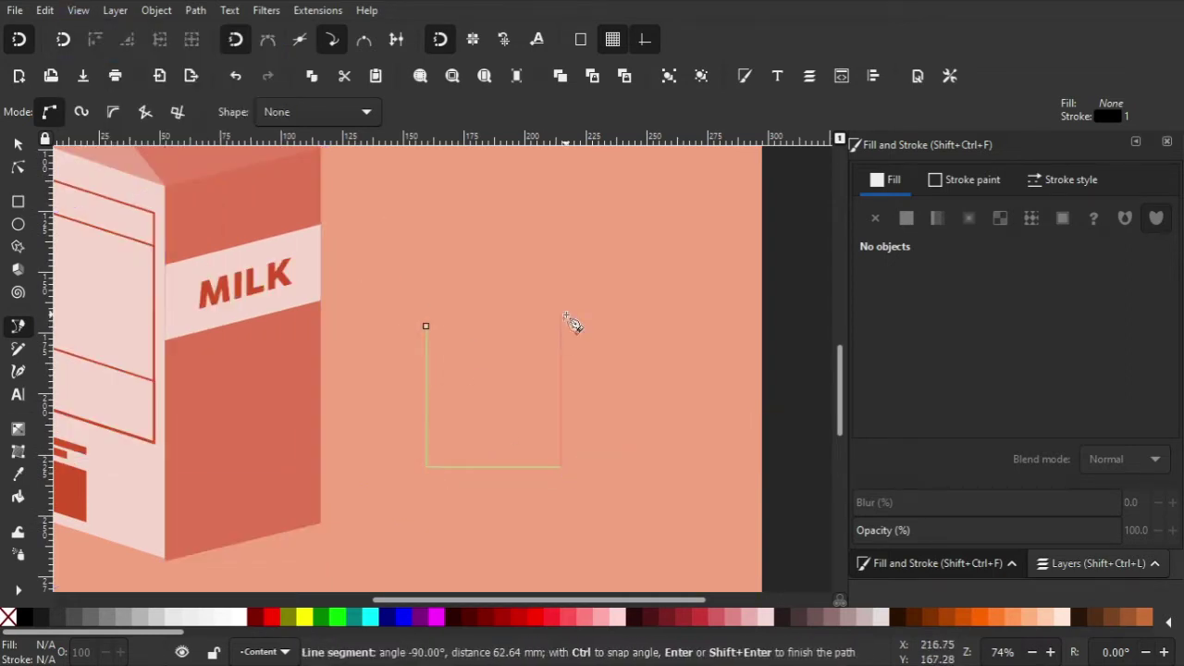
pyautogui.click(426, 325)
# Step: Raise the shape's top corners slightly by editing its nodes
pyautogui.press('n')
pyautogui.moveTo(401, 302); pyautogui.dragTo(584, 343)
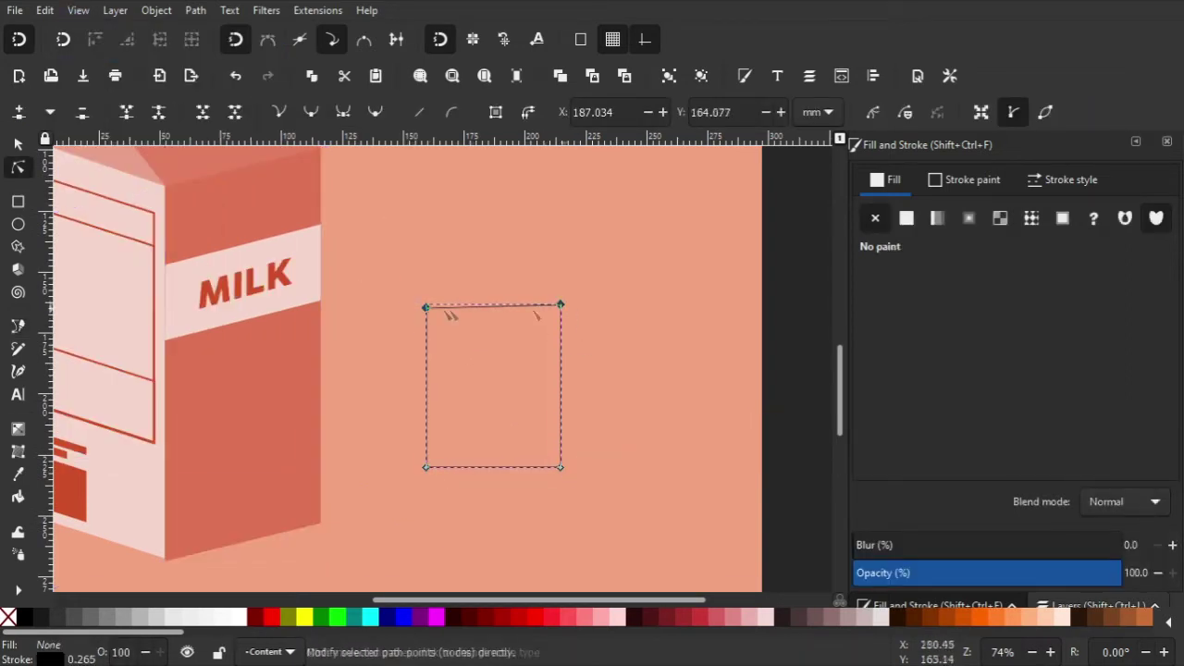
pyautogui.keyDown('ctrl'); pyautogui.scroll(4, 413, 340); pyautogui.keyUp('ctrl')
pyautogui.moveTo(411, 340); pyautogui.dragTo(414, 331)
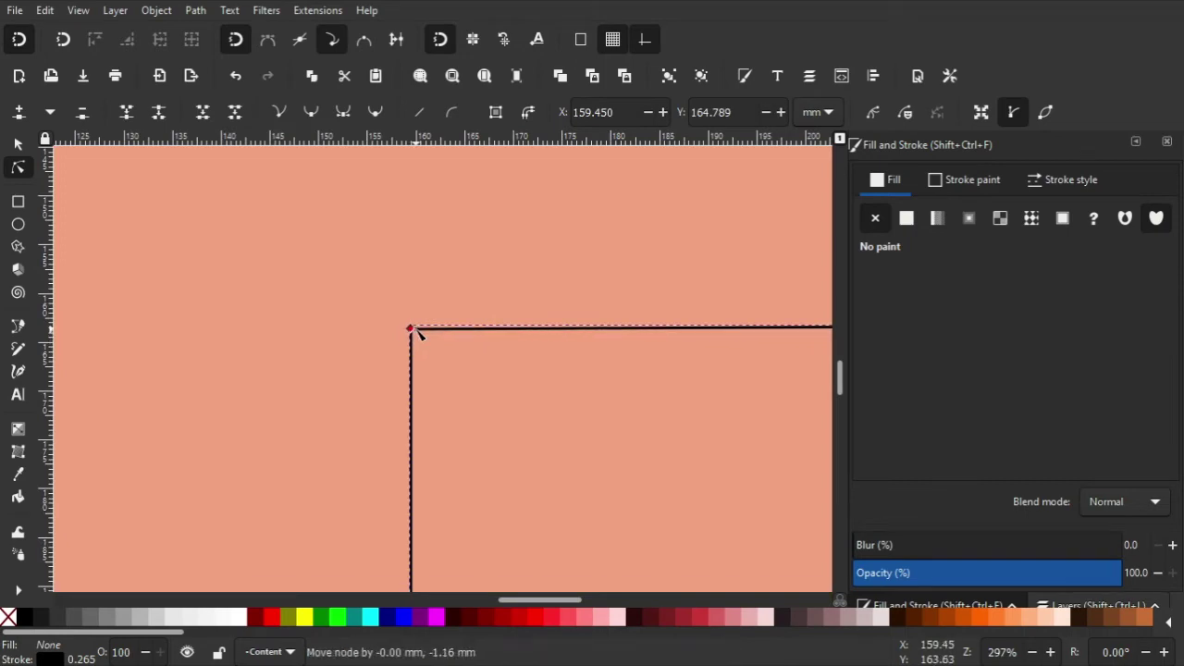
pyautogui.keyDown('ctrl'); pyautogui.scroll(-4, 416, 333); pyautogui.keyUp('ctrl')
pyautogui.keyDown('ctrl'); pyautogui.scroll(-1, 560, 352); pyautogui.keyUp('ctrl')
# Step: Fill the rectangle with the carton's red using the Dropper
pyautogui.press('d')
pyautogui.click(296, 342)
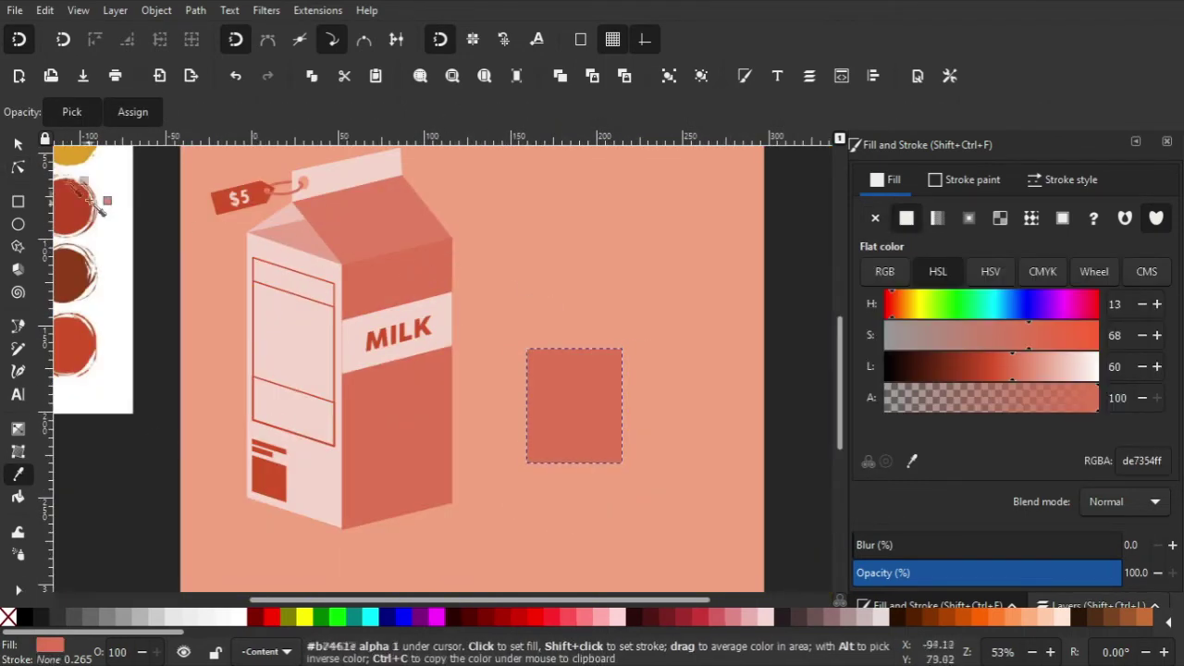
pyautogui.press('s')
pyautogui.press('Escape')
pyautogui.keyDown('ctrl'); pyautogui.scroll(2, 574, 353); pyautogui.keyUp('ctrl')
pyautogui.click(575, 353)
# Step: Draw and close the handle outline across the rectangle's right edge
pyautogui.press('b')
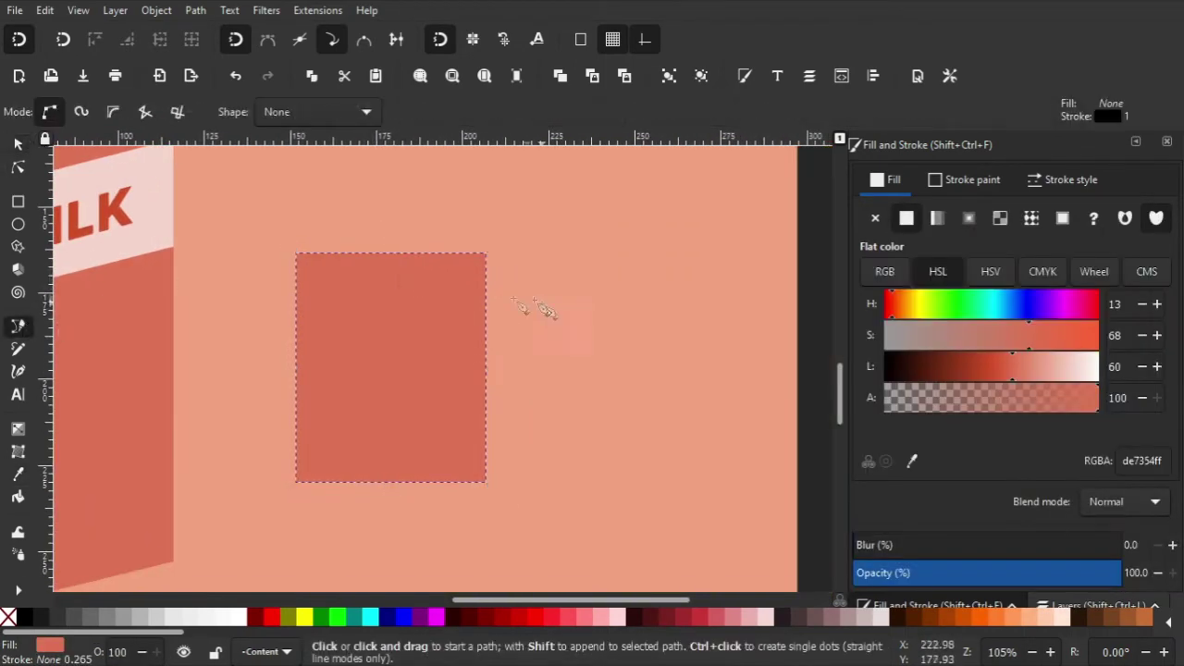
pyautogui.click(481, 289)
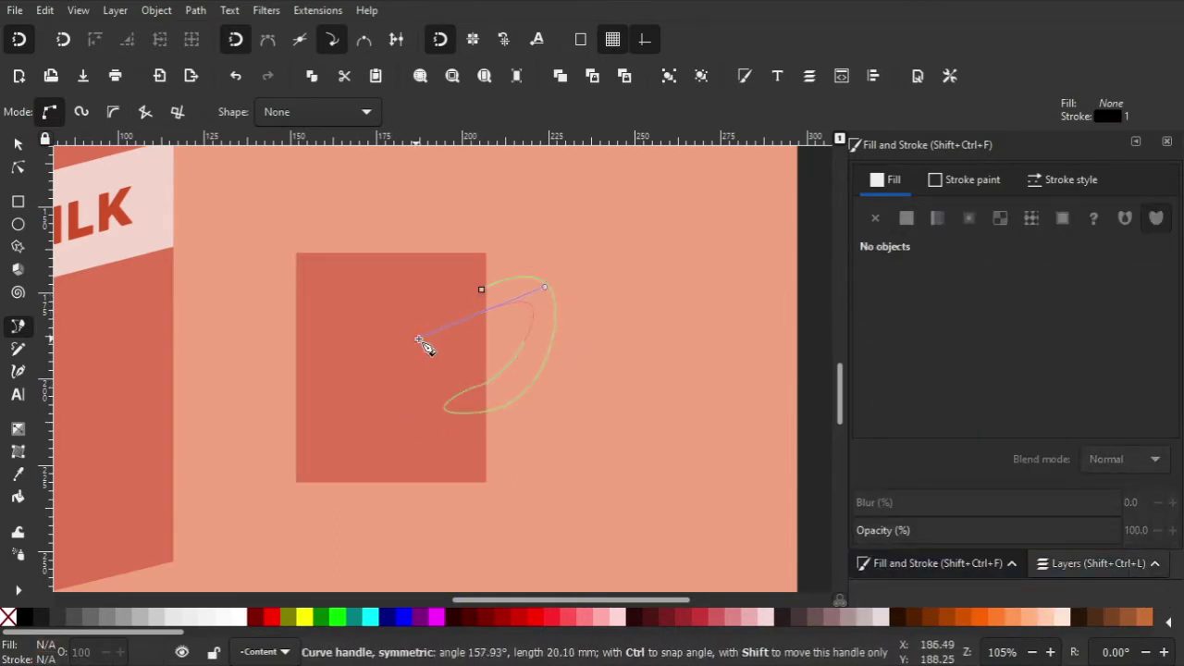
pyautogui.click(481, 291)
# Step: Fill the mug handle with the mug body's salmon-red colour using the dropper
pyautogui.press('n')
pyautogui.click(474, 400)
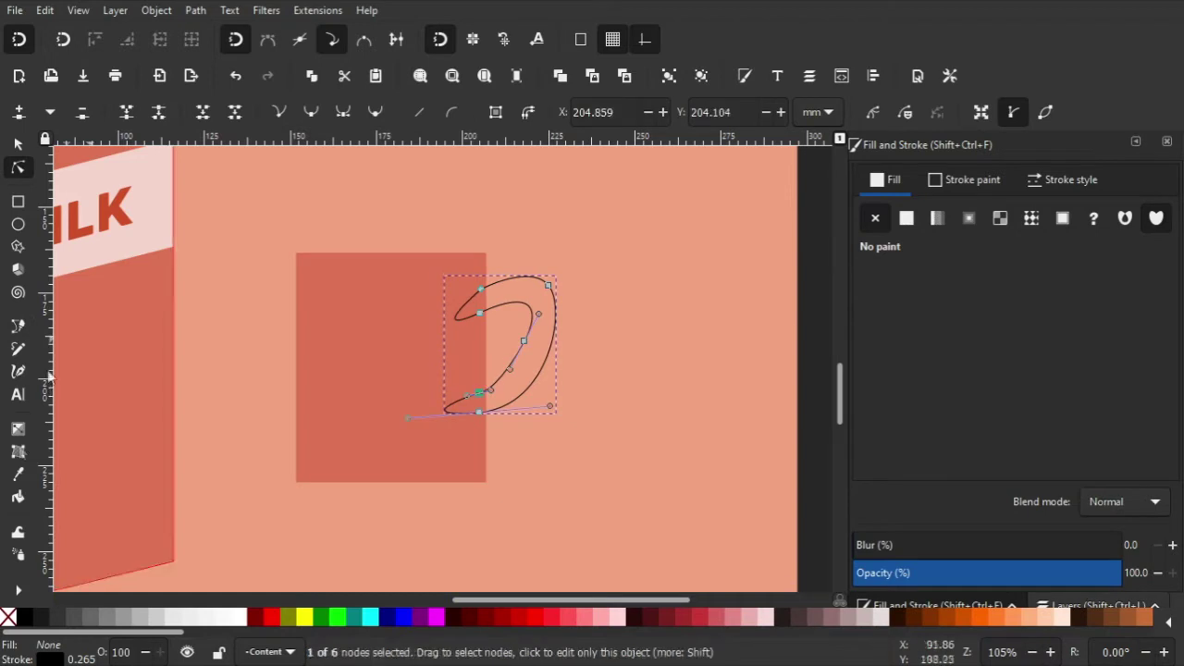
pyautogui.press('d')
pyautogui.click(69, 546)
pyautogui.keyDown('shift'); pyautogui.click(7, 617); pyautogui.keyUp('shift')
# Step: Reshape the handle's nodes, widening its top curve and adjusting its lower end
pyautogui.press('n')
pyautogui.moveTo(476, 396); pyautogui.dragTo(478, 415)
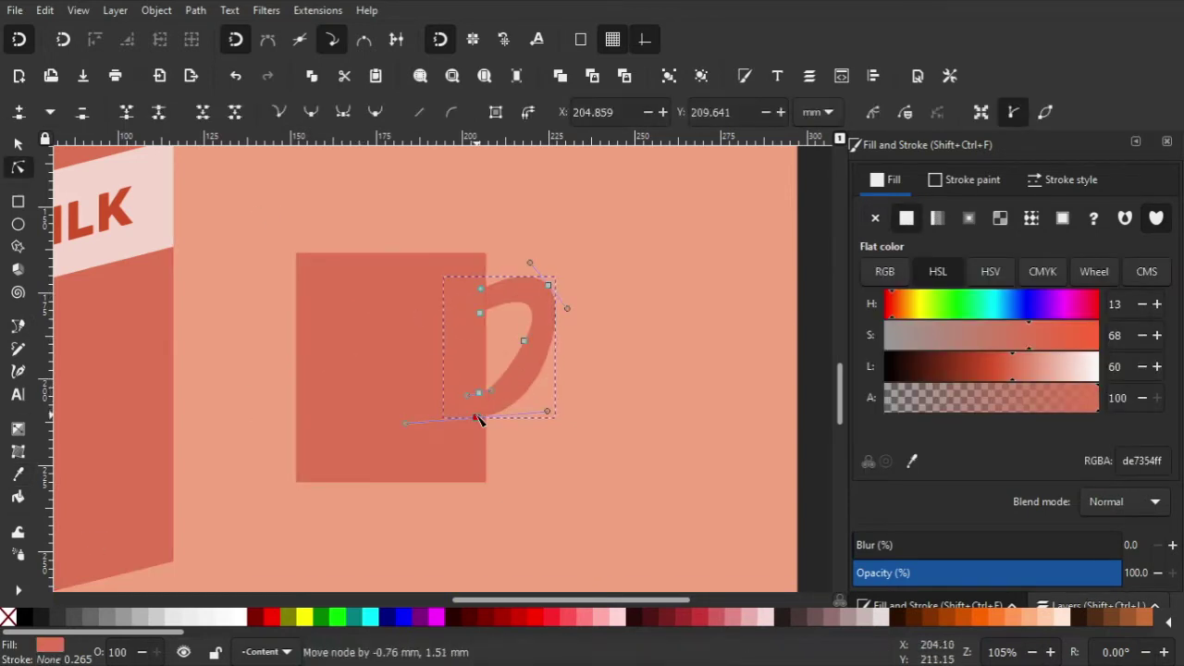
pyautogui.keyDown('ctrl'); pyautogui.scroll(3, 542, 354); pyautogui.keyUp('ctrl')
pyautogui.moveTo(642, 255); pyautogui.dragTo(688, 251)
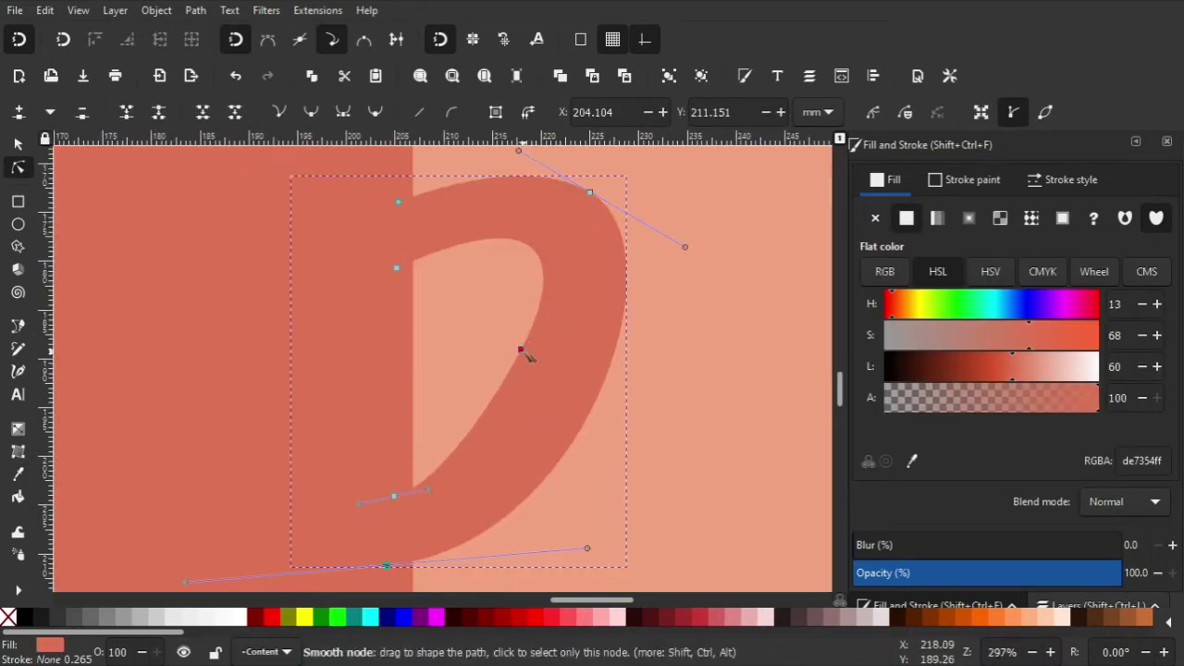
pyautogui.moveTo(523, 352); pyautogui.dragTo(542, 365)
pyautogui.keyDown('ctrl'); pyautogui.scroll(-3, 560, 368); pyautogui.keyUp('ctrl')
# Step: Enlarge the handle to suit the body and union the two into one shape
pyautogui.click(18, 145)
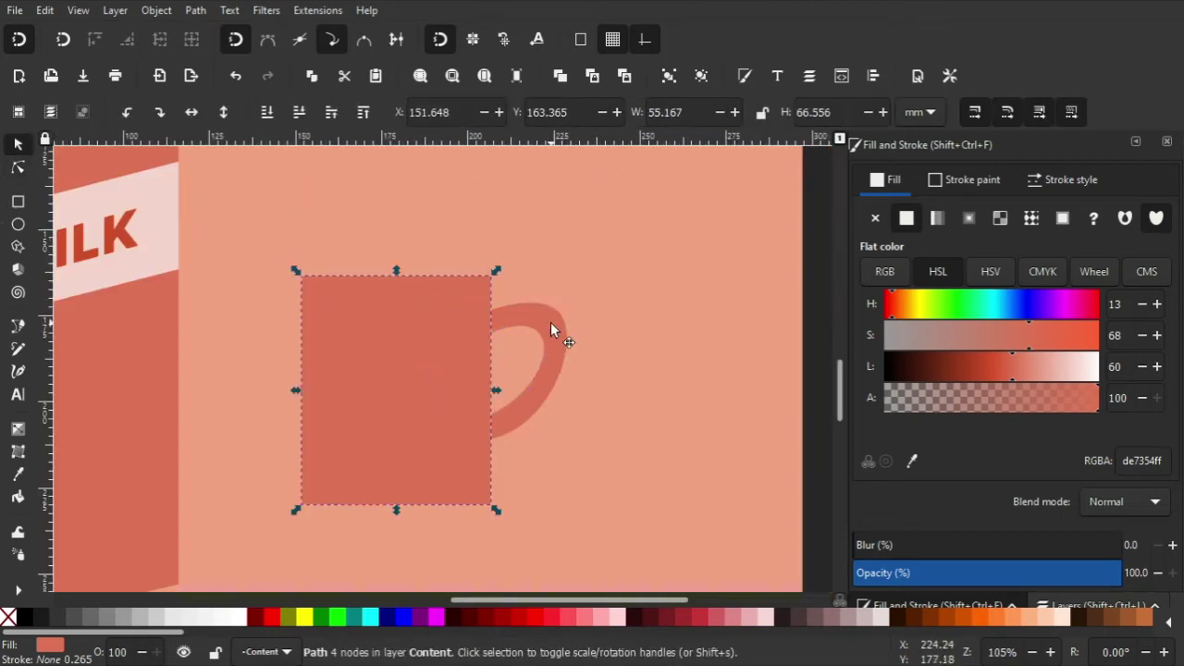
pyautogui.click(556, 329)
pyautogui.moveTo(567, 441); pyautogui.dragTo(582, 458)
pyautogui.keyDown('shift'); pyautogui.click(435, 334); pyautogui.keyUp('shift')
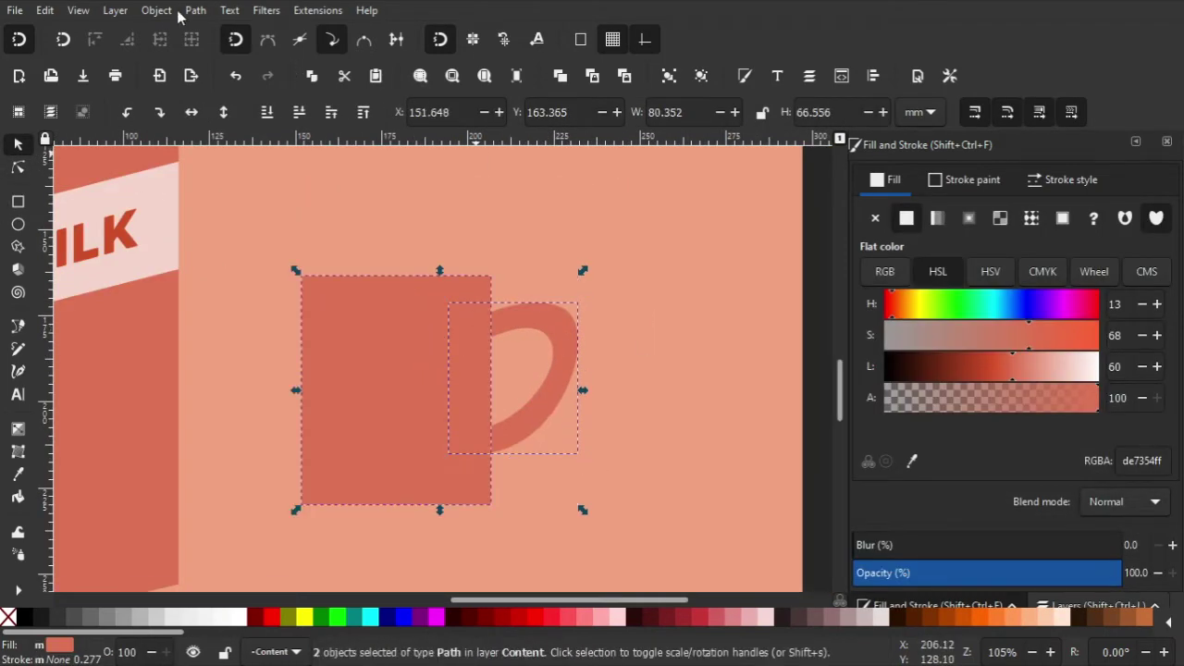
pyautogui.click(195, 9)
pyautogui.click(222, 97)
pyautogui.press('Escape')
# Step: Bend the mug's top and bottom edges into cup-like curves
pyautogui.click(449, 384)
pyautogui.press('n')
pyautogui.moveTo(449, 326); pyautogui.dragTo(449, 349)
pyautogui.scroll(-2, 439, 459)
pyautogui.moveTo(442, 485); pyautogui.dragTo(443, 504)
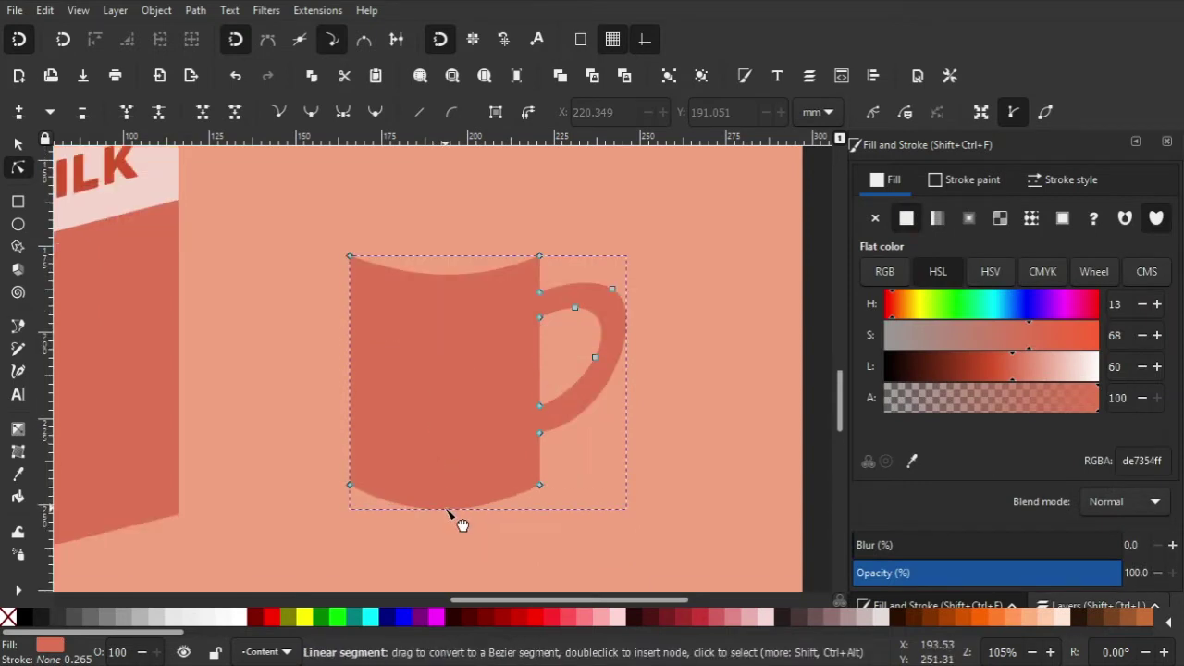
pyautogui.press('p')
pyautogui.scroll(2, 371, 283)
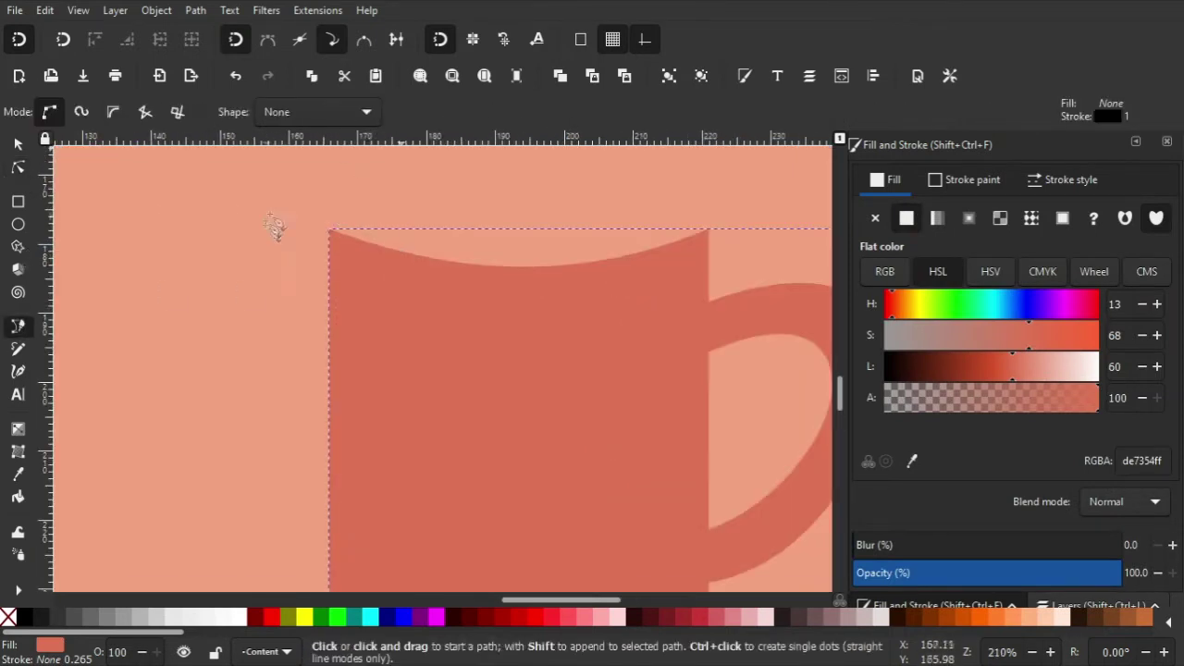
# Step: Pen-draw a lens-shaped opening across the mug top and arch its upper edge
pyautogui.click(131, 312)
pyautogui.moveTo(511, 312); pyautogui.dragTo(703, 232)
pyautogui.press('Return')
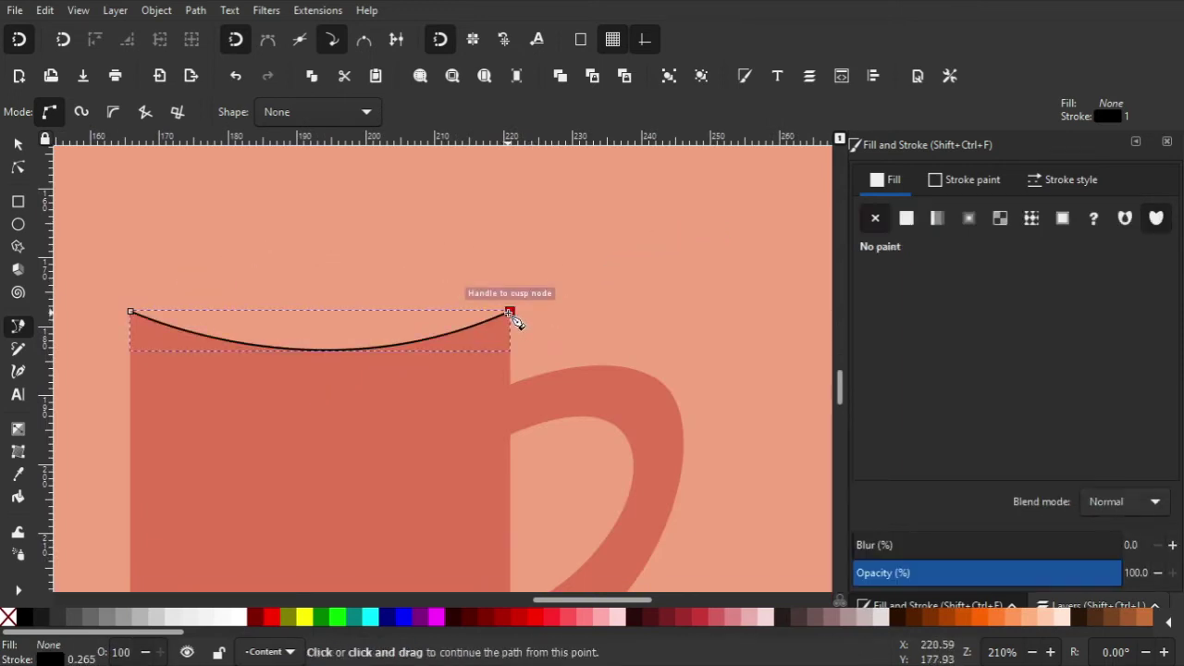
pyautogui.moveTo(131, 311)
pyautogui.mouseDown()
pyautogui.moveTo(5, 393)
pyautogui.moveTo(8, 356)
pyautogui.mouseUp()
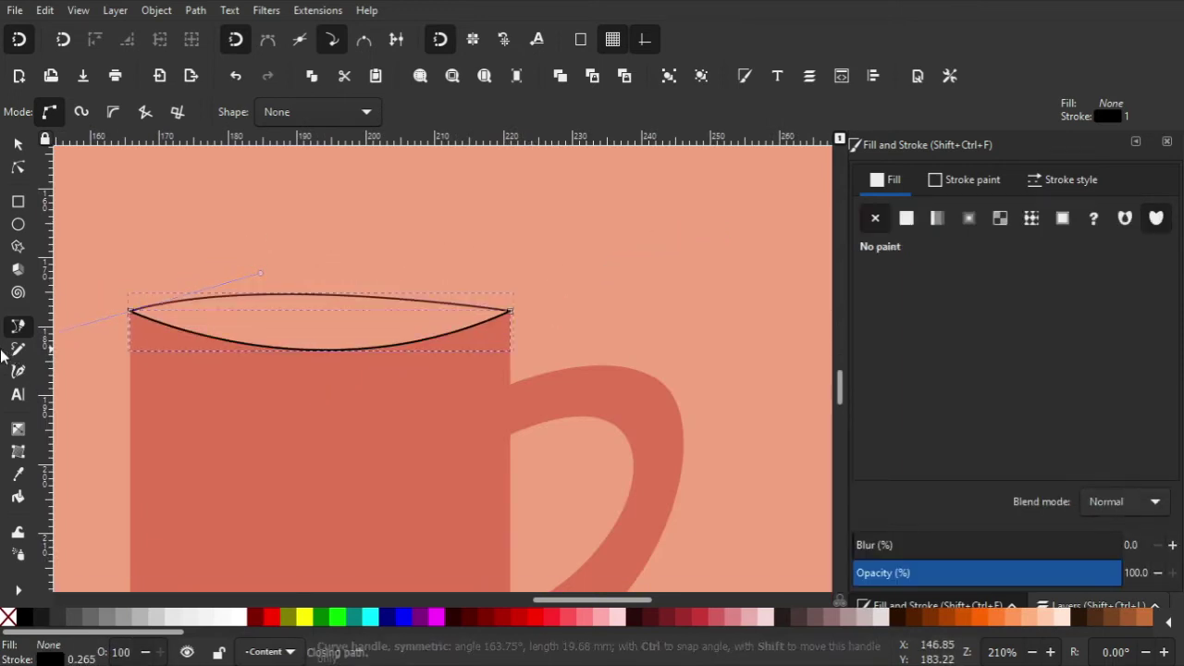
pyautogui.press('n')
pyautogui.moveTo(325, 307); pyautogui.dragTo(357, 293)
# Step: Fill the mug opening with the carton's pale pink colour
pyautogui.scroll(-4, 357, 293)
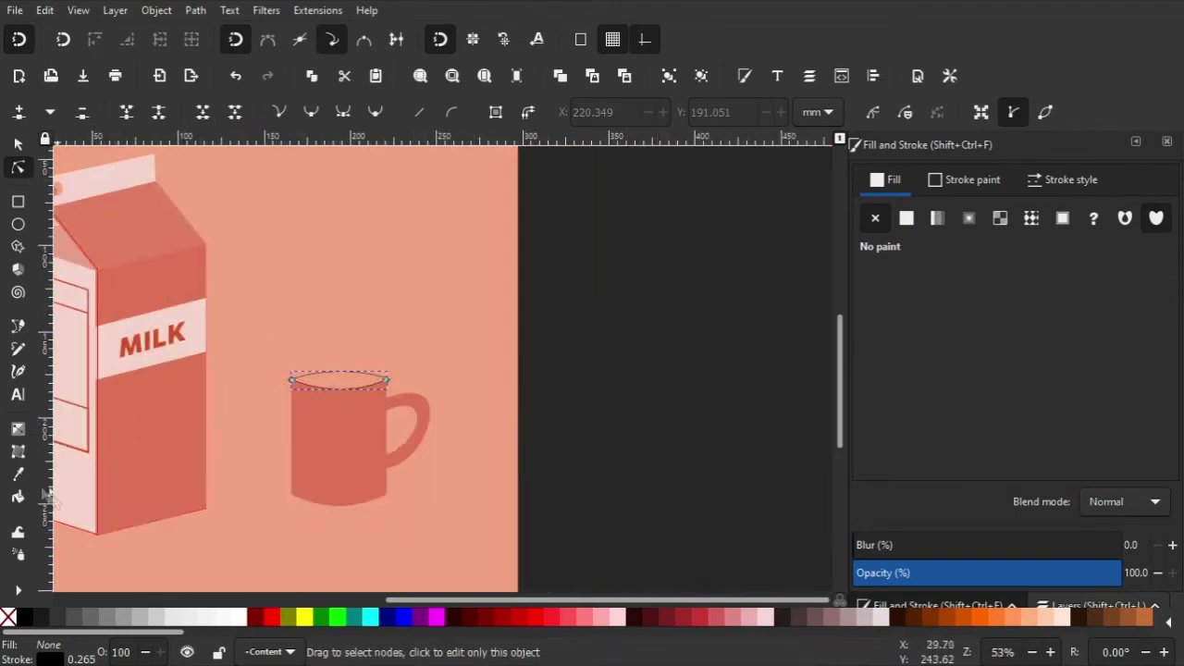
pyautogui.press('d')
pyautogui.hscroll(-3, 159, 282)
pyautogui.click(180, 224)
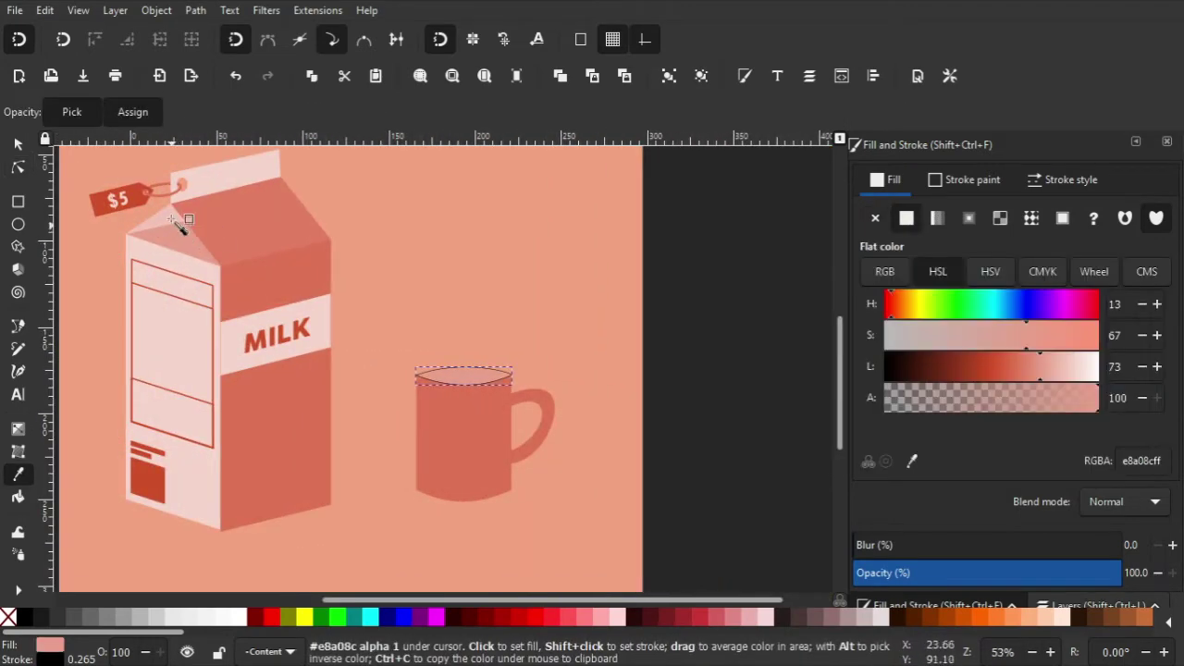
pyautogui.press('s')
pyautogui.scroll(3, 445, 392)
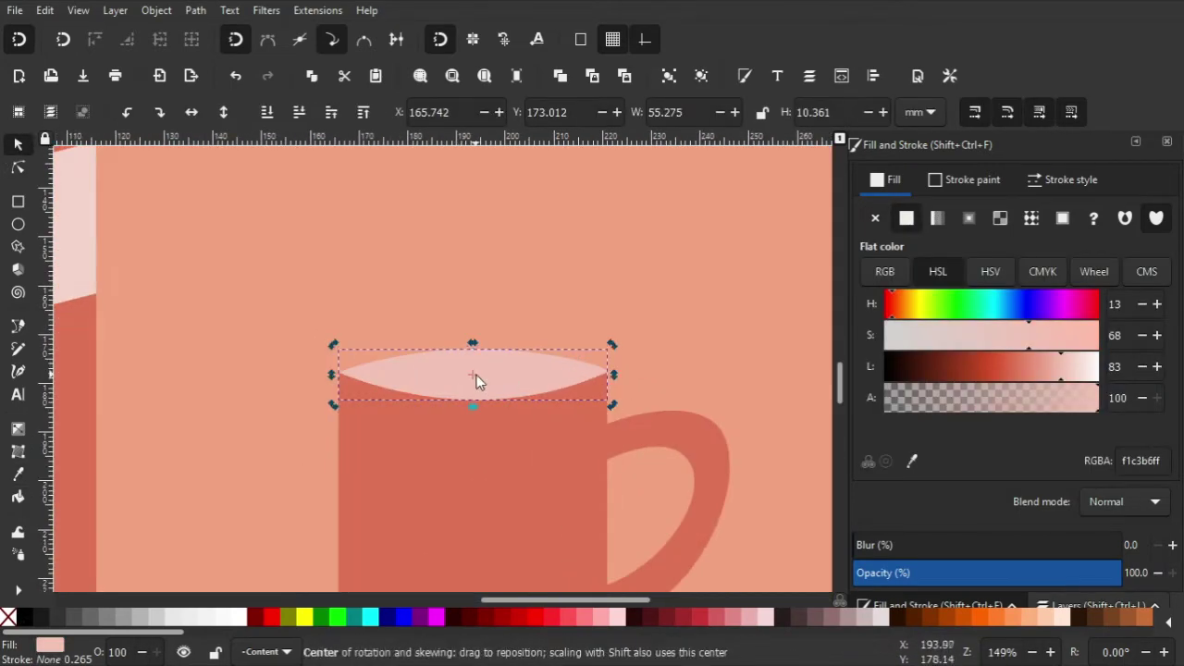
# Step: Draw a shadow shape inside the opening and fill it with mid pink
pyautogui.click(16, 326)
pyautogui.click(563, 347)
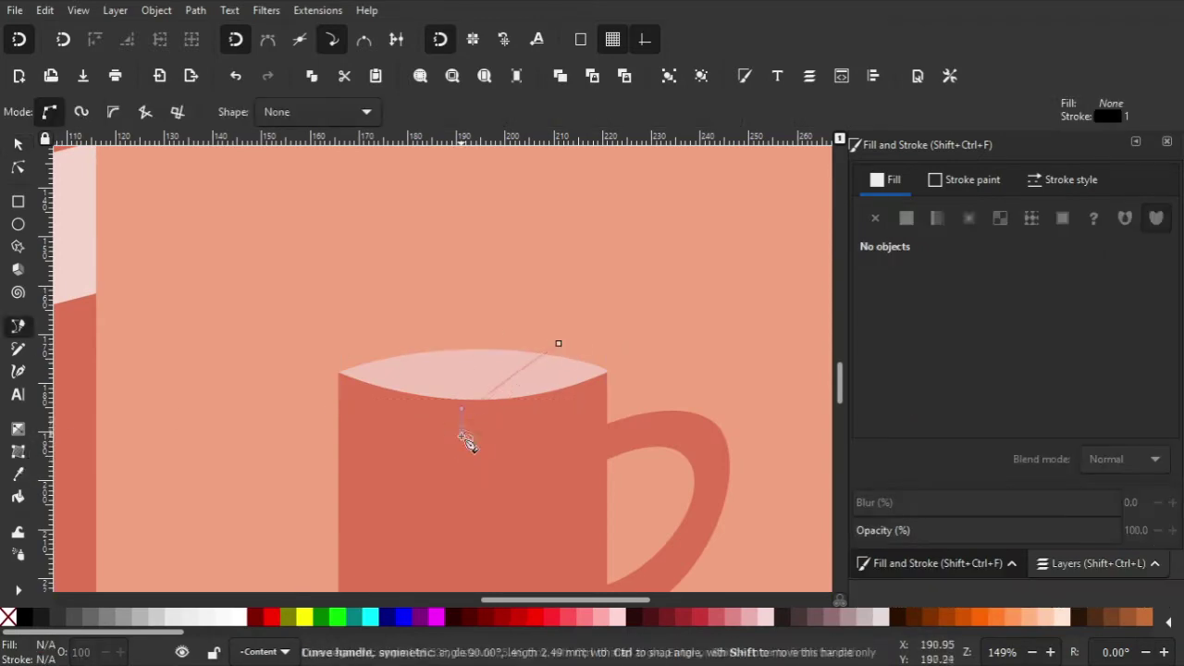
pyautogui.click(564, 347)
pyautogui.press('d')
pyautogui.scroll(-2, 317, 330)
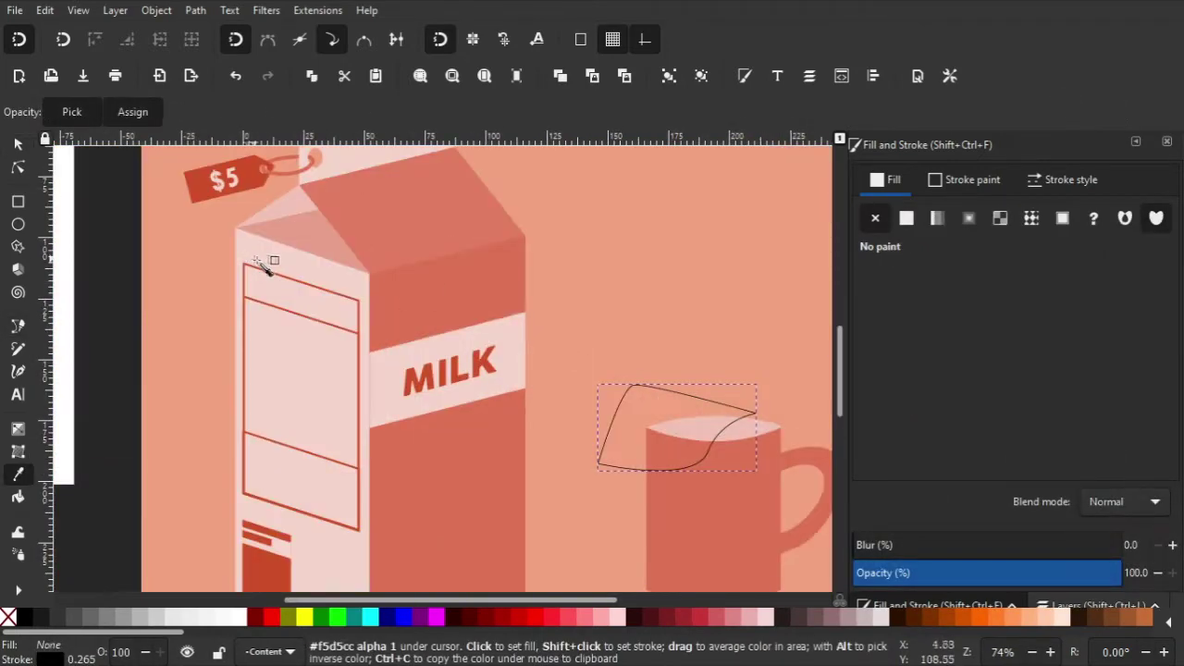
pyautogui.click(268, 264)
# Step: Intersect the shadow with the mug opening so it sits inside the rim
pyautogui.press('s')
pyautogui.keyDown('shift'); pyautogui.click(515, 388); pyautogui.keyUp('shift')
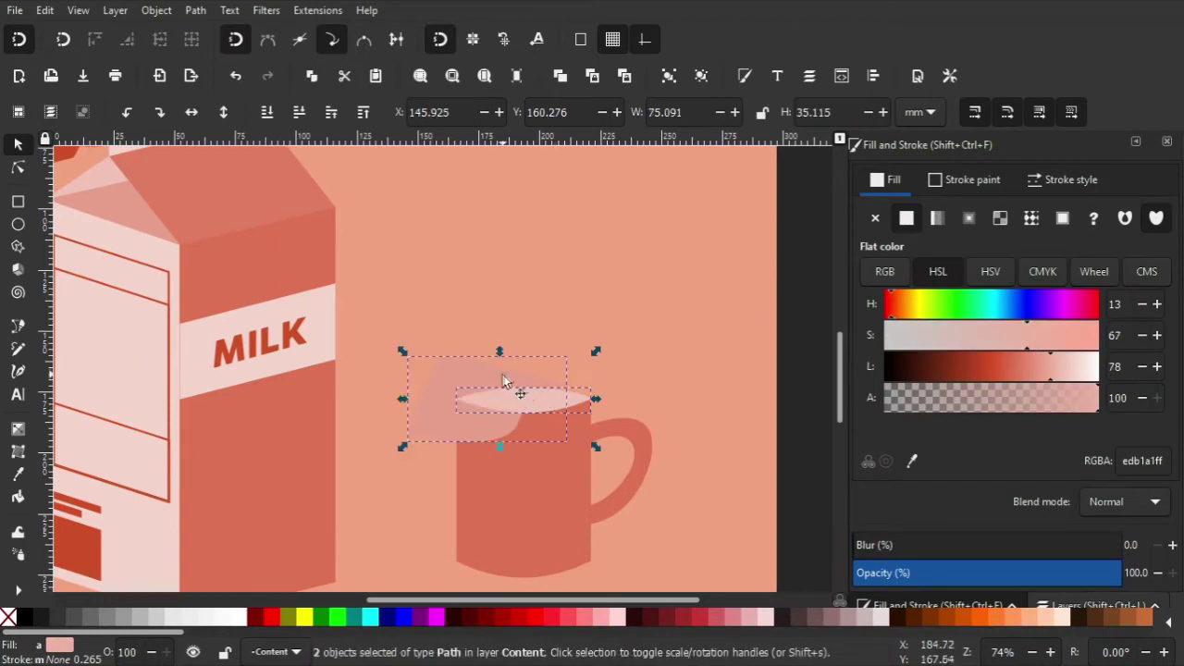
pyautogui.click(196, 10)
pyautogui.click(232, 135)
# Step: Select all three mug parts and shift them slightly left and down
pyautogui.scroll(-2, 580, 310)
pyautogui.click(645, 340)
pyautogui.moveTo(645, 328); pyautogui.dragTo(504, 449)
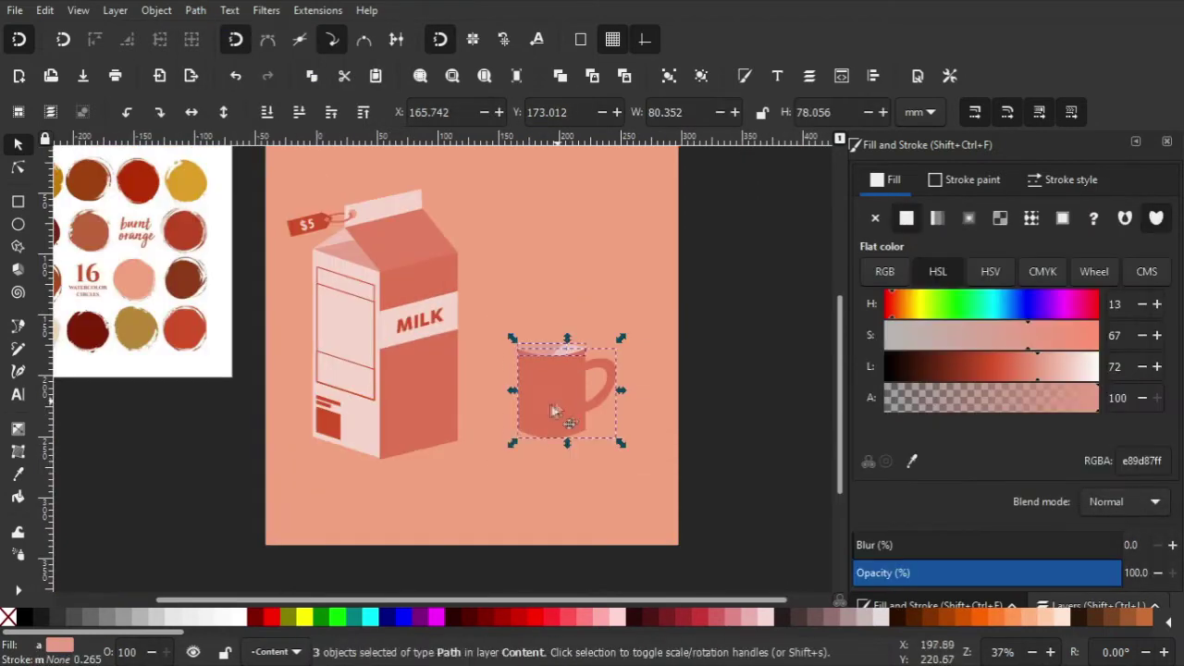
pyautogui.moveTo(555, 400); pyautogui.dragTo(541, 413)
# Step: Group the three mug parts and draw a small ellipse above the mug
pyautogui.click(670, 79)
pyautogui.scroll(2, 524, 271)
pyautogui.press('e')
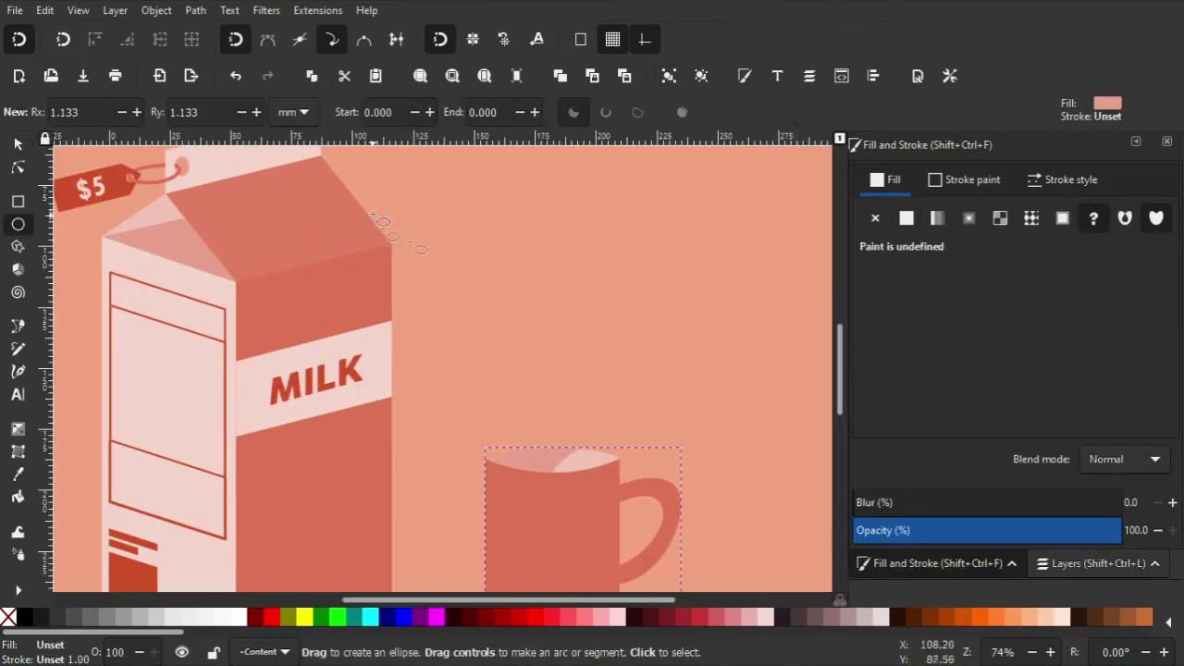
pyautogui.moveTo(524, 266); pyautogui.dragTo(529, 265)
pyautogui.press('s')
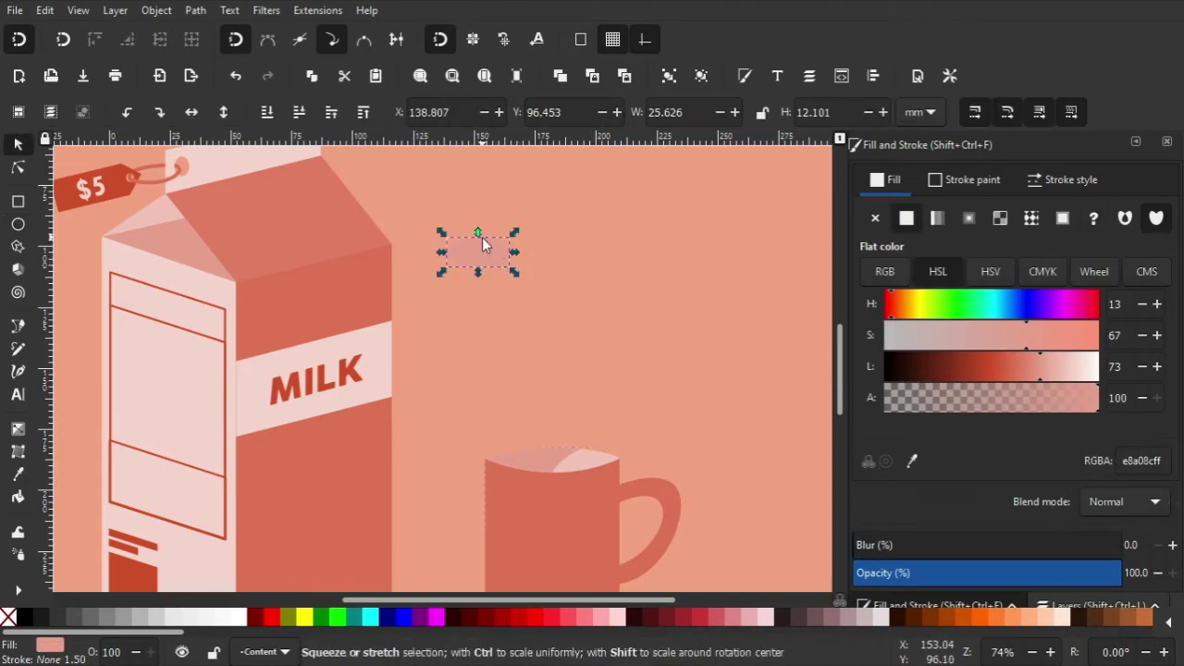
pyautogui.moveTo(506, 224); pyautogui.dragTo(543, 256)
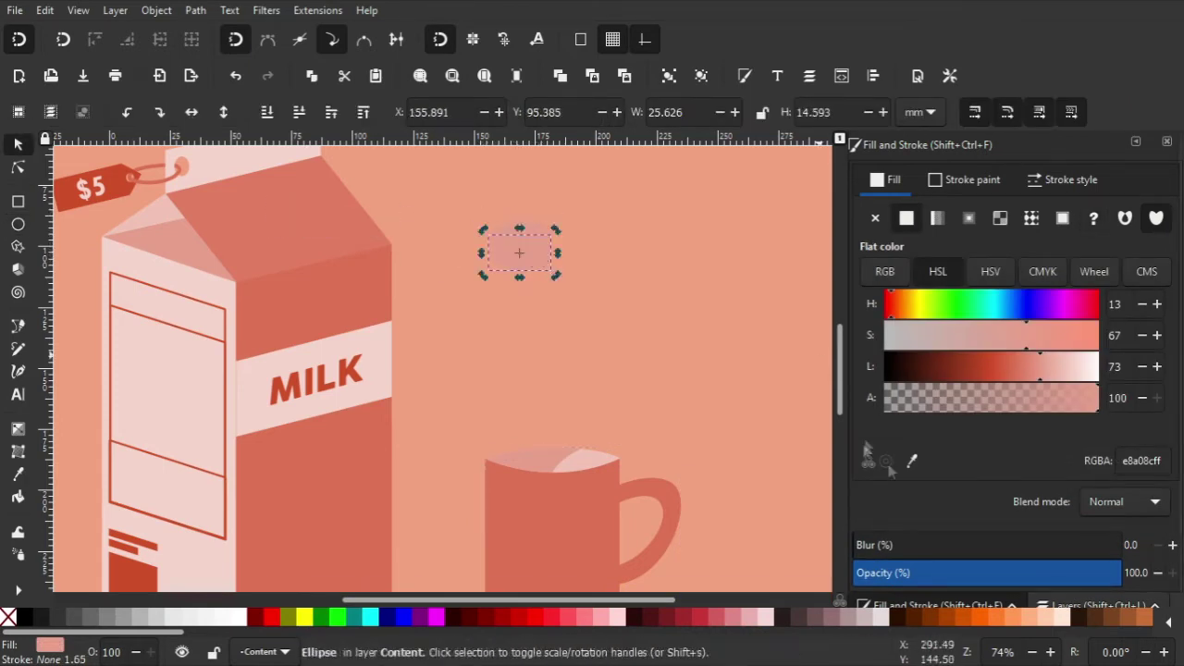
# Step: Duplicate the ellipse, filling the copy with the mug's dark colour and the top one pale
pyautogui.press('d')
pyautogui.press('s')
pyautogui.press('d')
pyautogui.click(296, 296)
pyautogui.press('s')
pyautogui.scroll(3, 536, 250)
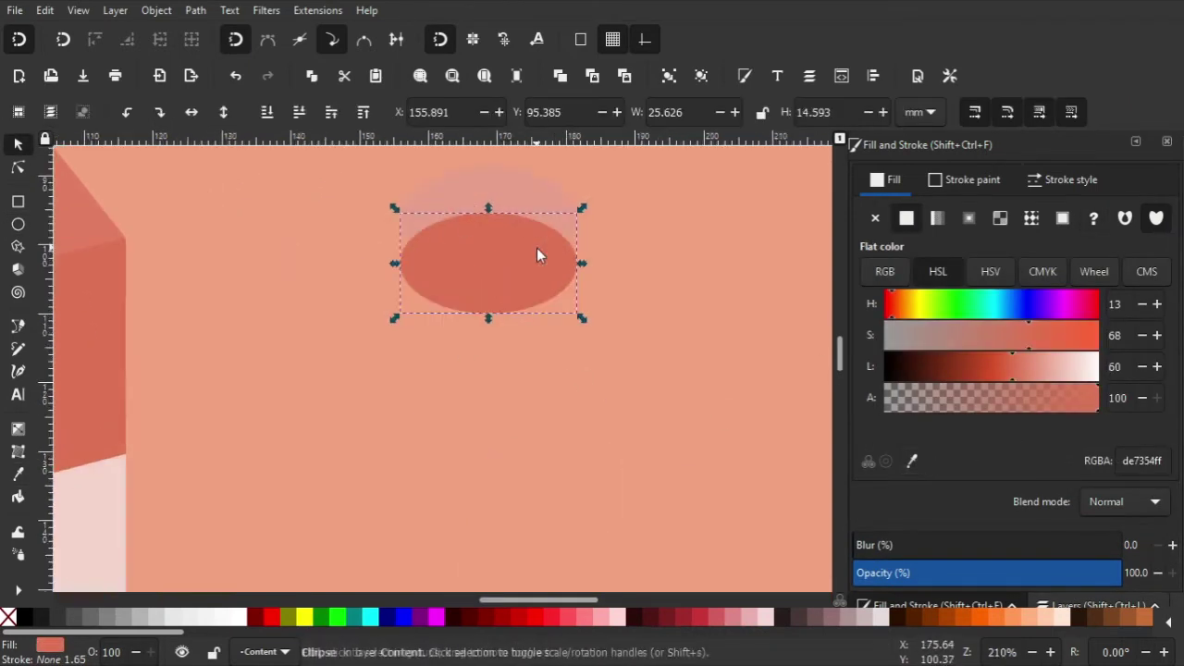
pyautogui.press('d')
pyautogui.scroll(-3, 523, 402)
pyautogui.click(305, 407)
# Step: Send the dark ellipse behind the light top ellipse and shift it below
pyautogui.press('s')
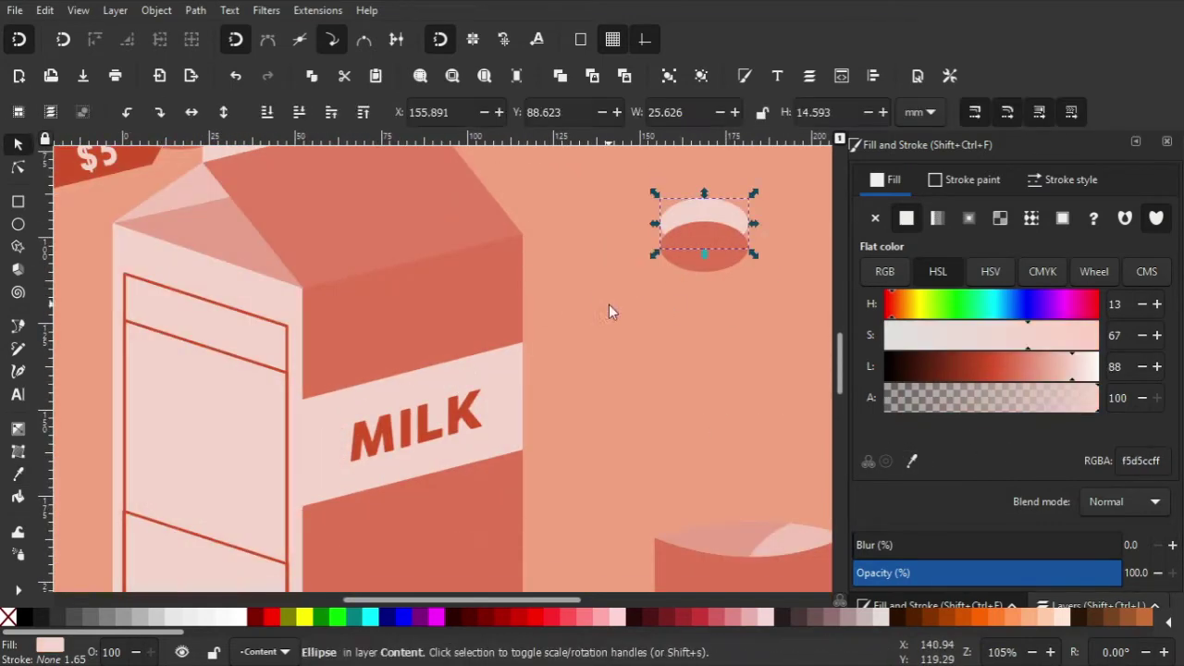
pyautogui.scroll(3, 595, 338)
pyautogui.scroll(-3, 289, 370)
pyautogui.scroll(2, 290, 370)
pyautogui.click(525, 329)
pyautogui.click(607, 351)
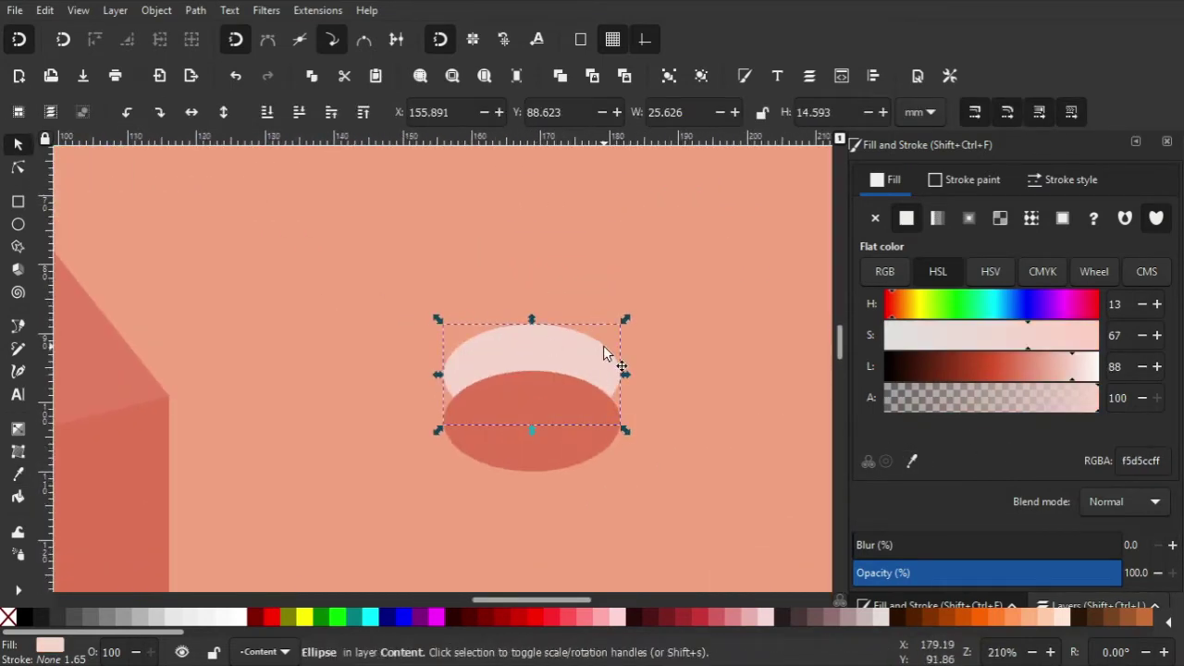
pyautogui.click(542, 407)
pyautogui.click(600, 372)
pyautogui.click(579, 425)
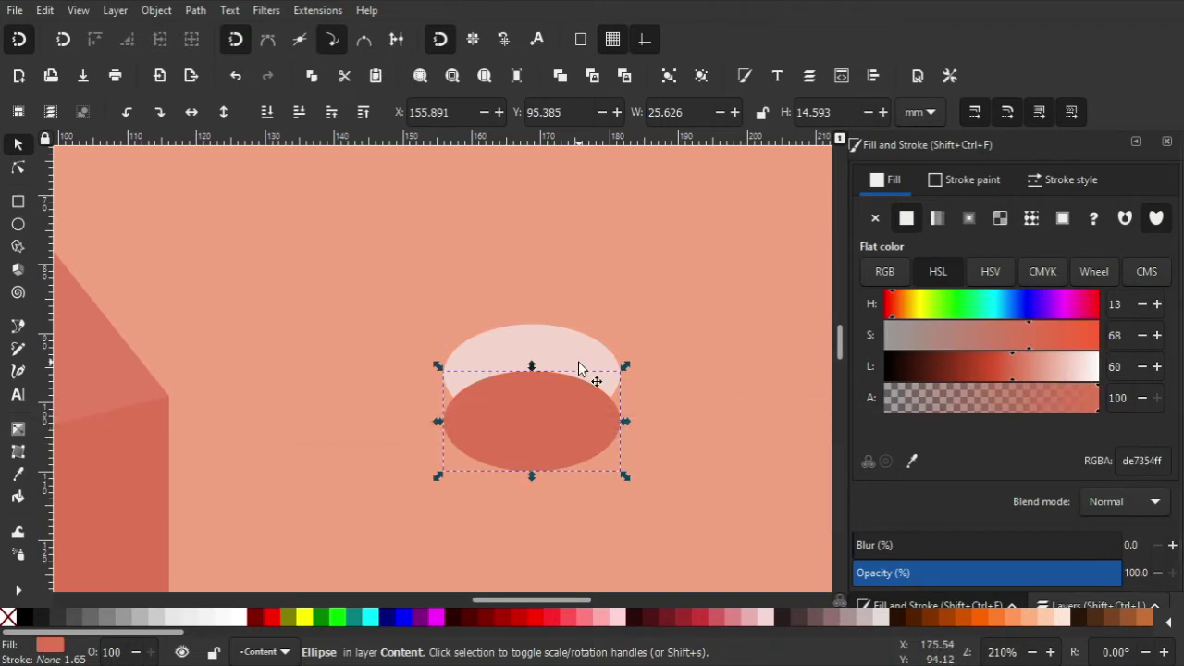
pyautogui.press('pagedown')
pyautogui.press('Up')
# Step: Give the lower ellipse a medium salmon fill, trying lightness 88, and check the disc
pyautogui.press('d')
pyautogui.scroll(-2, 703, 275)
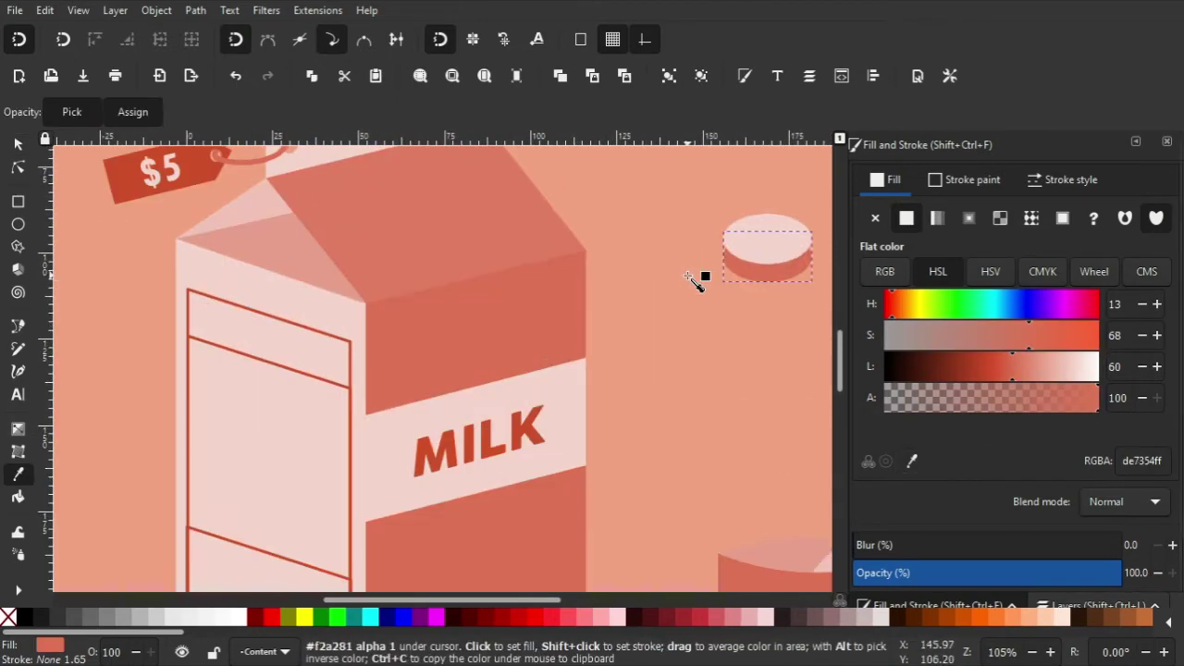
pyautogui.scroll(-1, 490, 352)
pyautogui.click(606, 342)
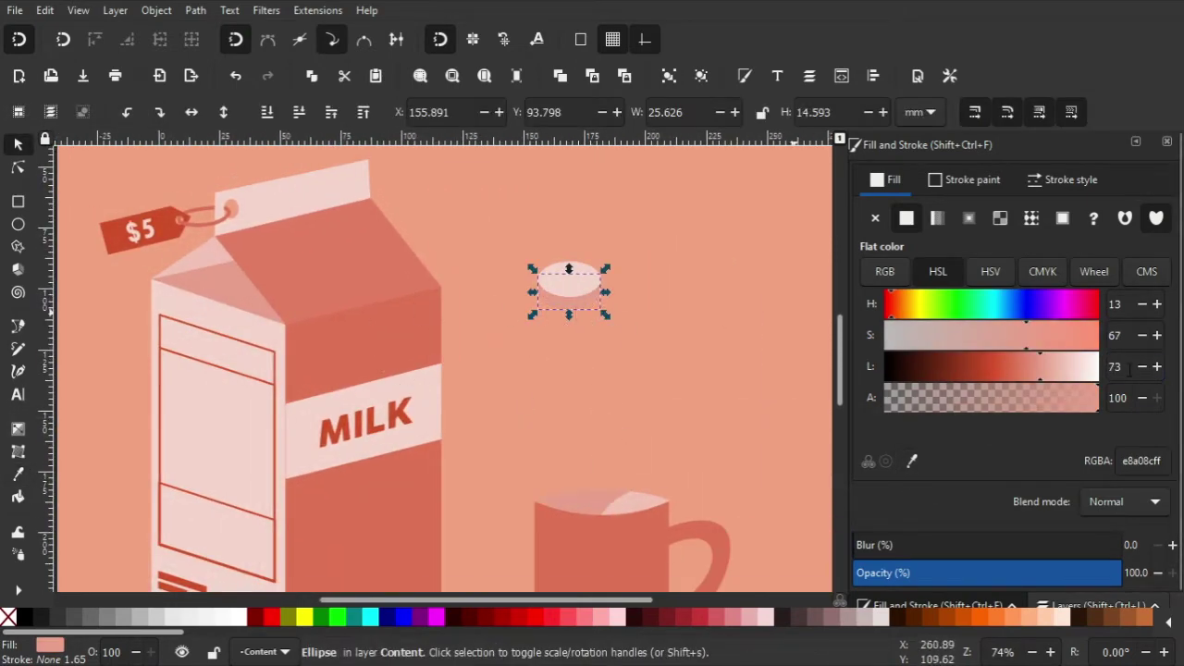
pyautogui.write('88')
pyautogui.press('Return')
pyautogui.hotkey('ctrl', 'z')
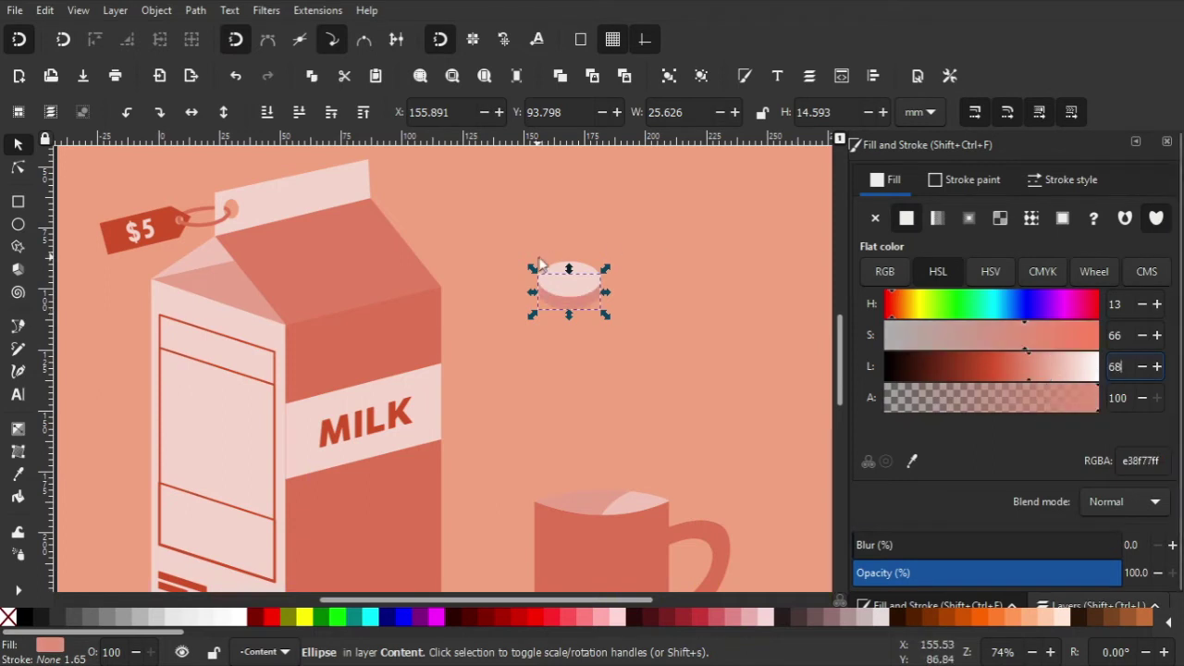
pyautogui.click(656, 234)
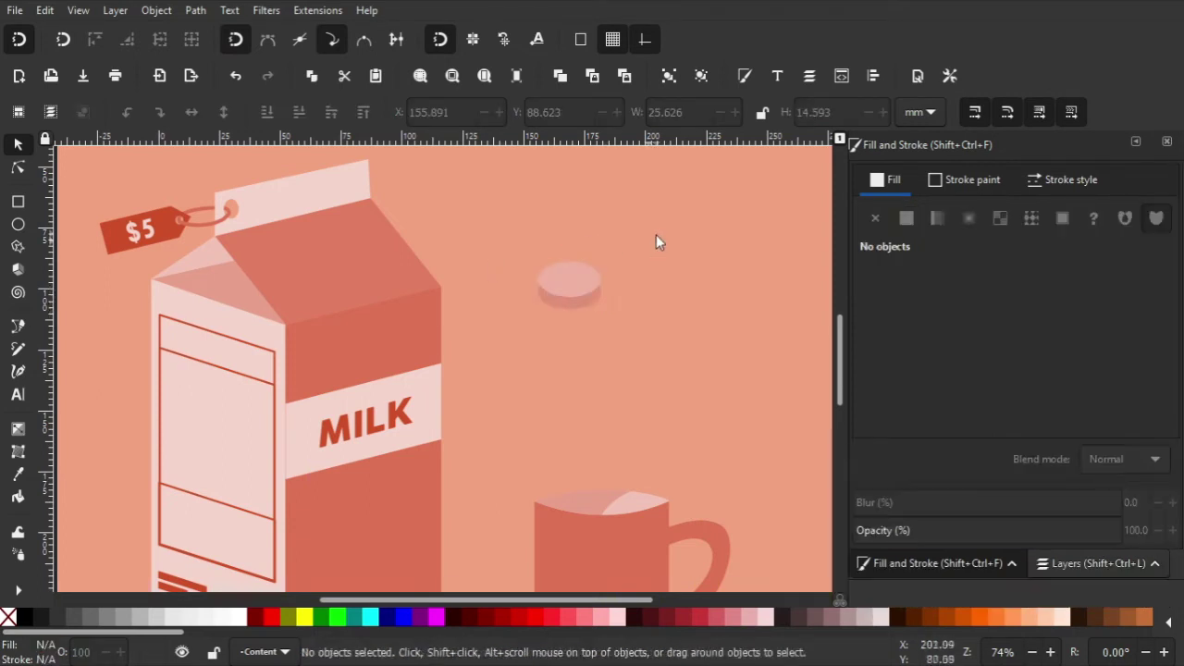
pyautogui.scroll(2, 573, 280)
pyautogui.click(605, 316)
# Step: Union the light and dark ellipses into one shape
pyautogui.hscroll(-1, 625, 294)
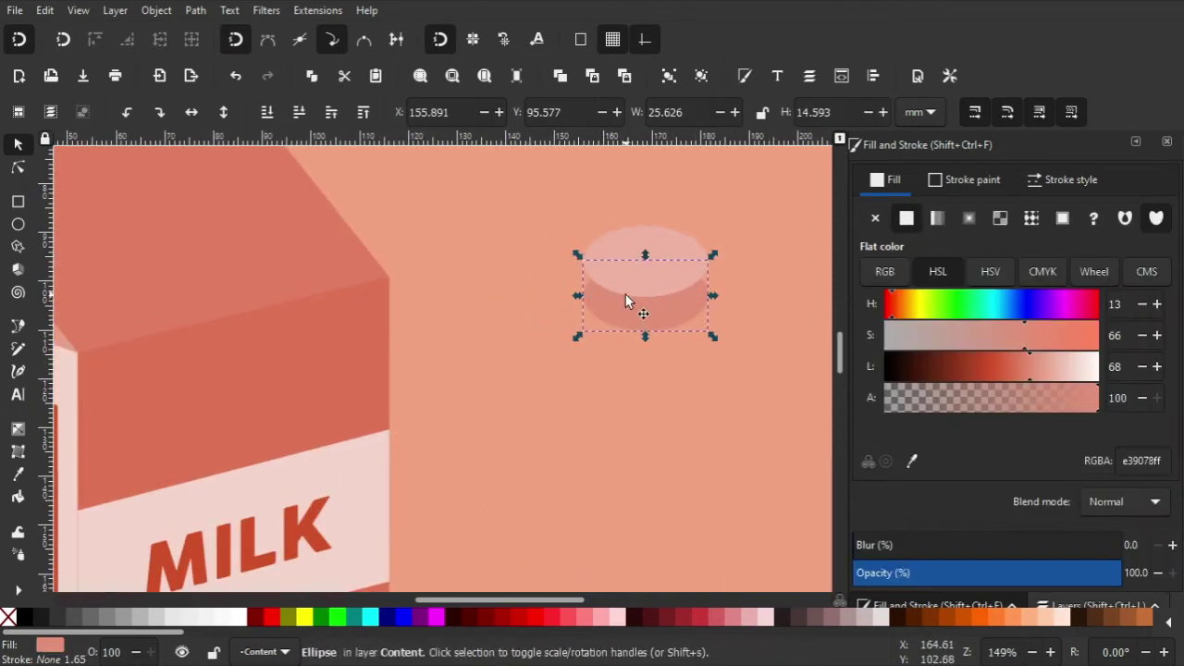
pyautogui.keyDown('shift'); pyautogui.click(638, 268); pyautogui.keyUp('shift')
pyautogui.click(195, 10)
pyautogui.click(238, 94)
# Step: Draw a rectangular band across the disc and fill it with the darker pink
pyautogui.press('b')
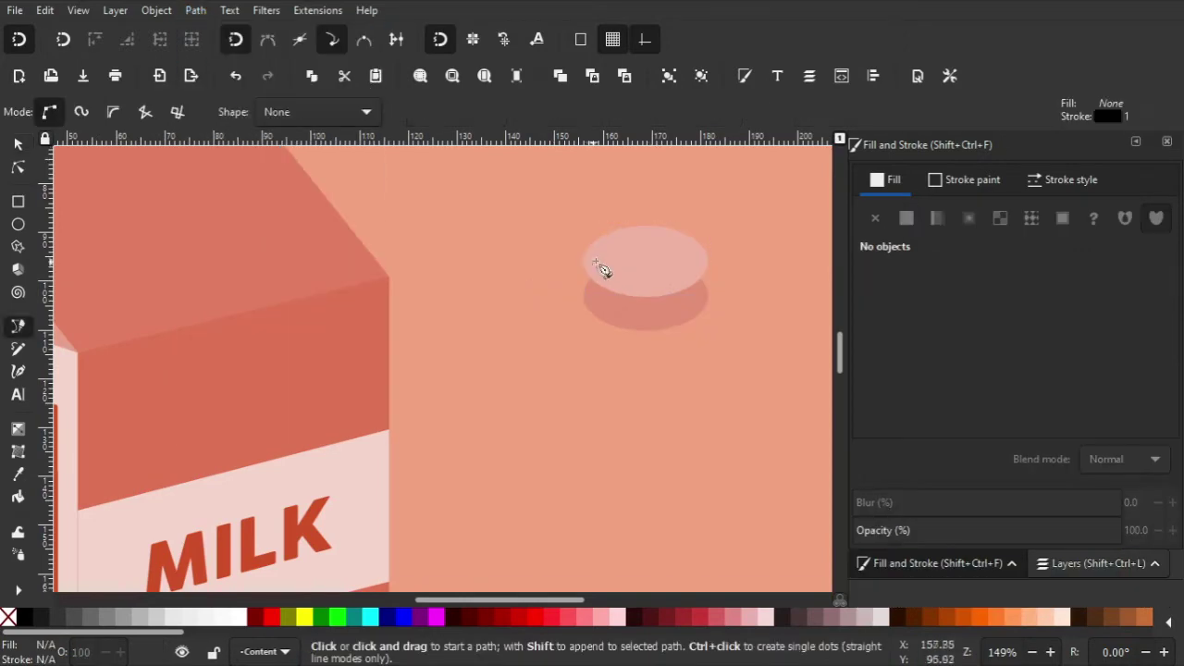
pyautogui.click(708, 261)
pyautogui.click(708, 294)
pyautogui.click(585, 296)
pyautogui.click(583, 261)
pyautogui.click(707, 261)
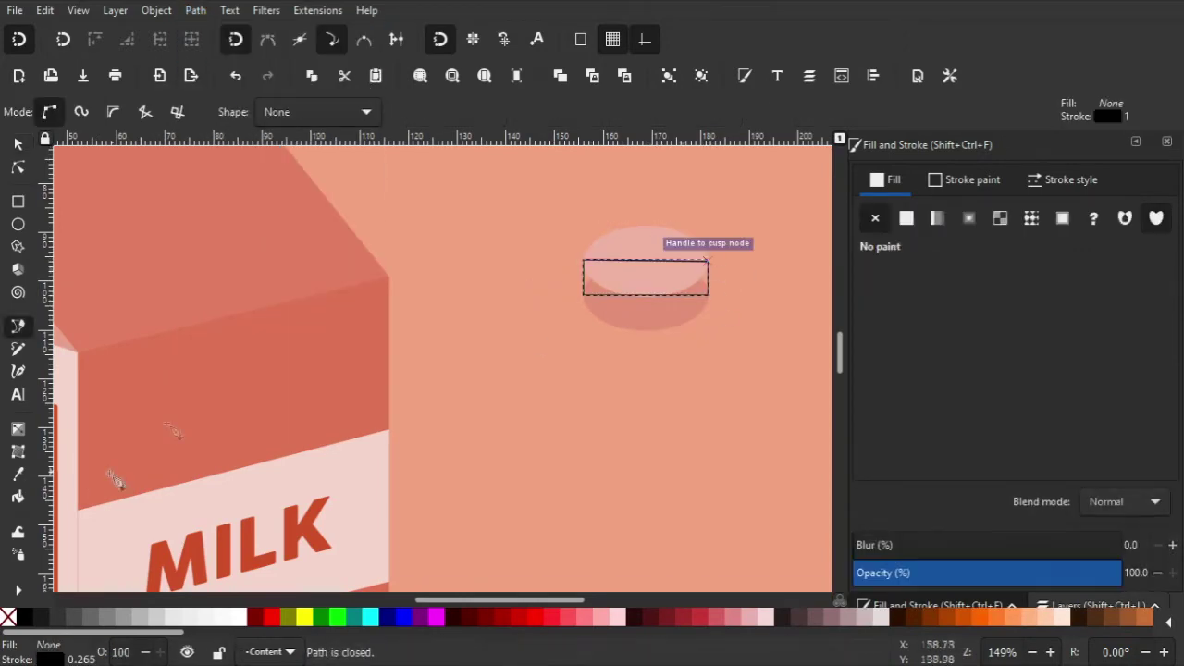
pyautogui.press('d')
pyautogui.click(98, 560)
pyautogui.click(17, 144)
# Step: Union the band with the disc and move the result onto the carton top
pyautogui.keyDown('shift'); pyautogui.click(645, 315); pyautogui.keyUp('shift')
pyautogui.click(195, 10)
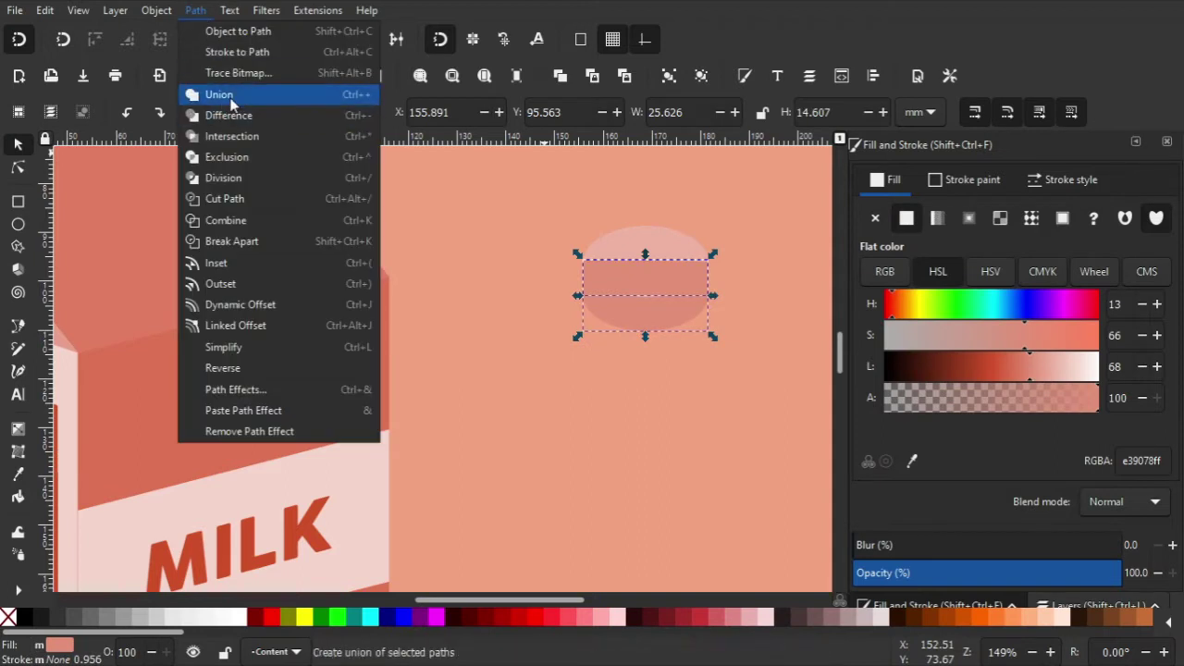
pyautogui.click(239, 95)
pyautogui.keyDown('shift'); pyautogui.click(597, 308); pyautogui.keyUp('shift')
pyautogui.keyDown('ctrl'); pyautogui.scroll(-1, 597, 308); pyautogui.keyUp('ctrl')
pyautogui.moveTo(597, 308); pyautogui.dragTo(291, 266)
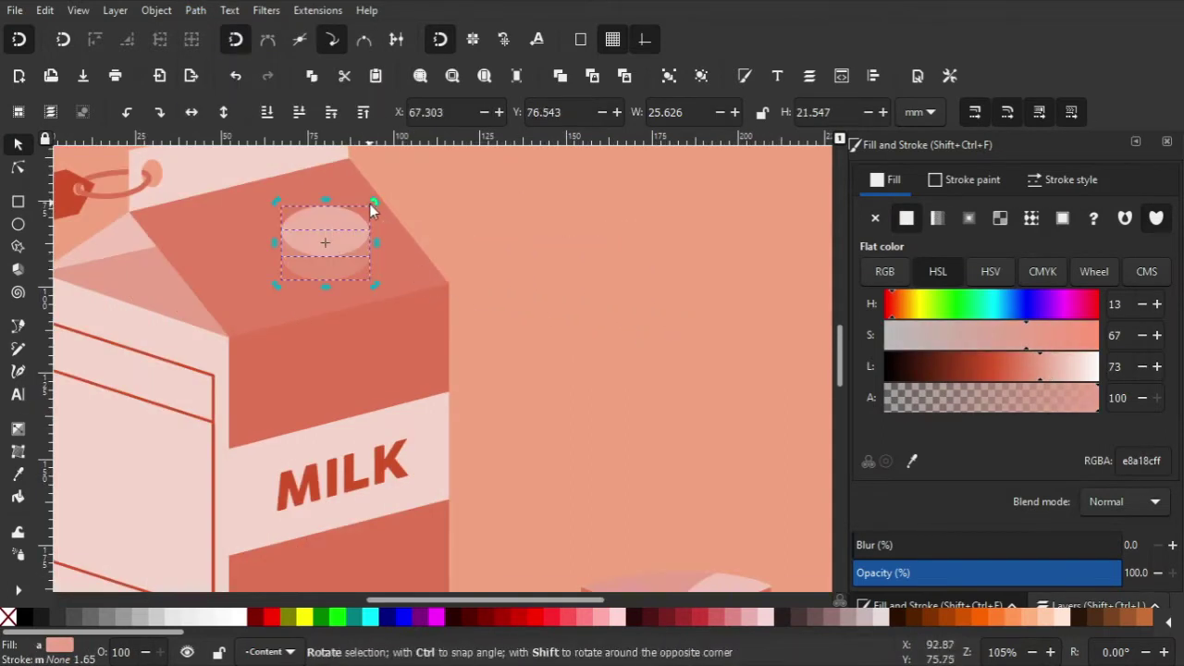
# Step: Group the spout shapes, position the group on the carton and shrink it slightly
pyautogui.hotkey('ctrl', 'g')
pyautogui.moveTo(379, 211)
pyautogui.mouseDown()
pyautogui.moveTo(341, 234)
pyautogui.moveTo(342, 254)
pyautogui.moveTo(409, 277)
pyautogui.mouseUp()
pyautogui.keyDown('ctrl'); pyautogui.scroll(1, 534, 268); pyautogui.keyUp('ctrl')
pyautogui.moveTo(447, 328); pyautogui.dragTo(454, 332)
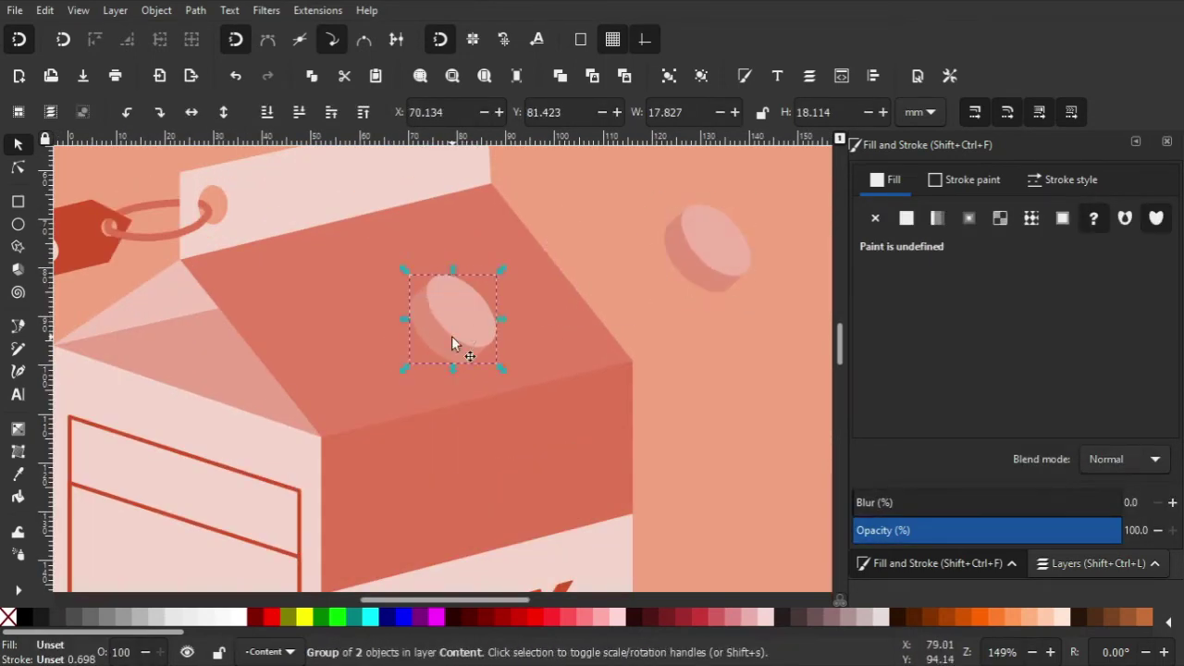
# Step: Resize the spout's inner ellipse and fill it dark red ce5028
pyautogui.keyDown('ctrl'); pyautogui.click(470, 306); pyautogui.keyUp('ctrl')
pyautogui.moveTo(498, 273); pyautogui.dragTo(489, 291)
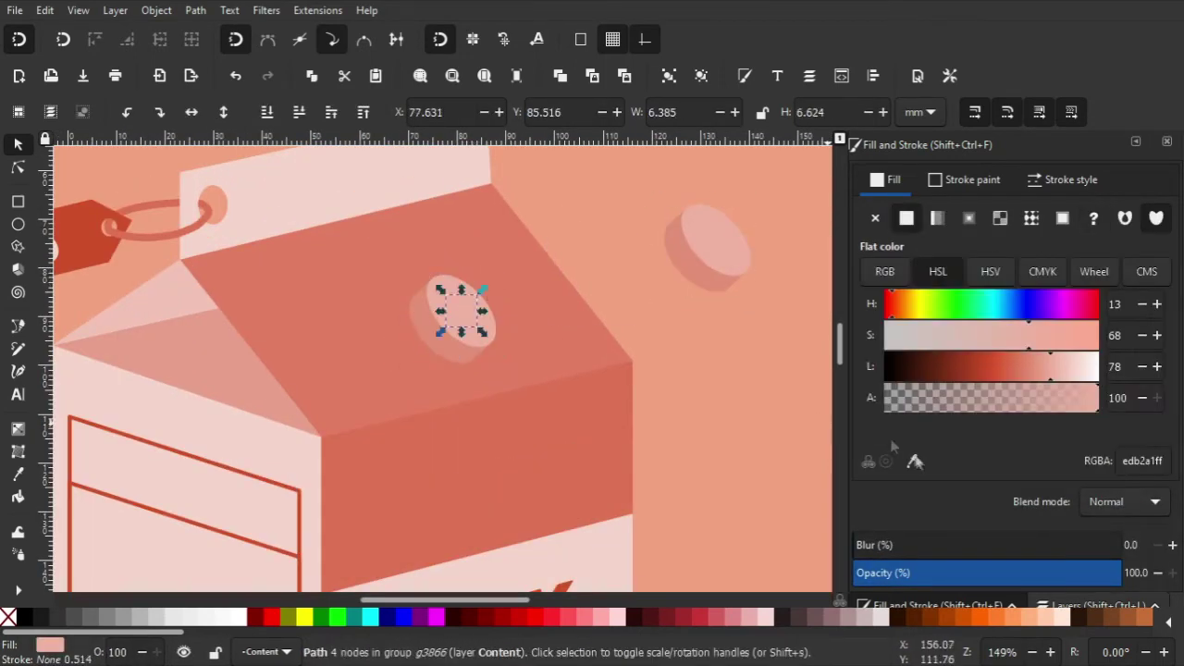
pyautogui.hotkey('ctrl', 'shift', 'v')
pyautogui.keyDown('ctrl'); pyautogui.scroll(3, 519, 367); pyautogui.keyUp('ctrl')
pyautogui.moveTo(405, 290); pyautogui.dragTo(415, 299)
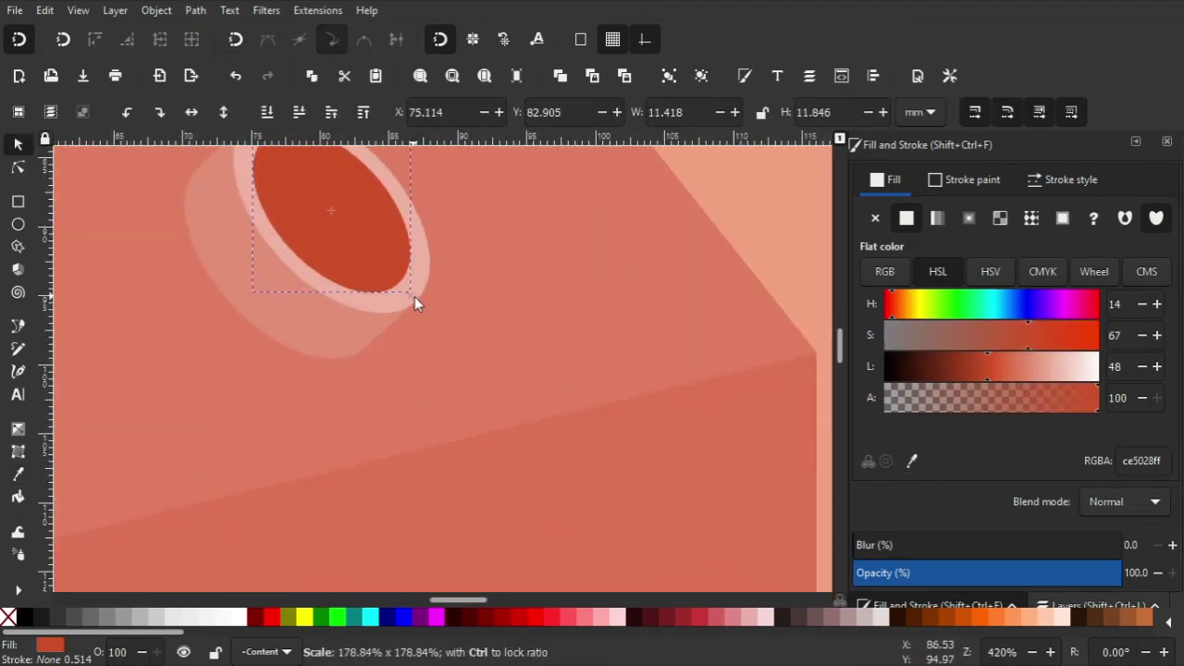
pyautogui.keyDown('ctrl'); pyautogui.scroll(-3, 506, 298); pyautogui.keyUp('ctrl')
# Step: Move and enlarge the small cap, setting it beside the spout
pyautogui.click(368, 197)
pyautogui.moveTo(370, 197)
pyautogui.mouseDown()
pyautogui.moveTo(265, 219)
pyautogui.moveTo(302, 174)
pyautogui.mouseUp()
pyautogui.moveTo(276, 213); pyautogui.dragTo(359, 200)
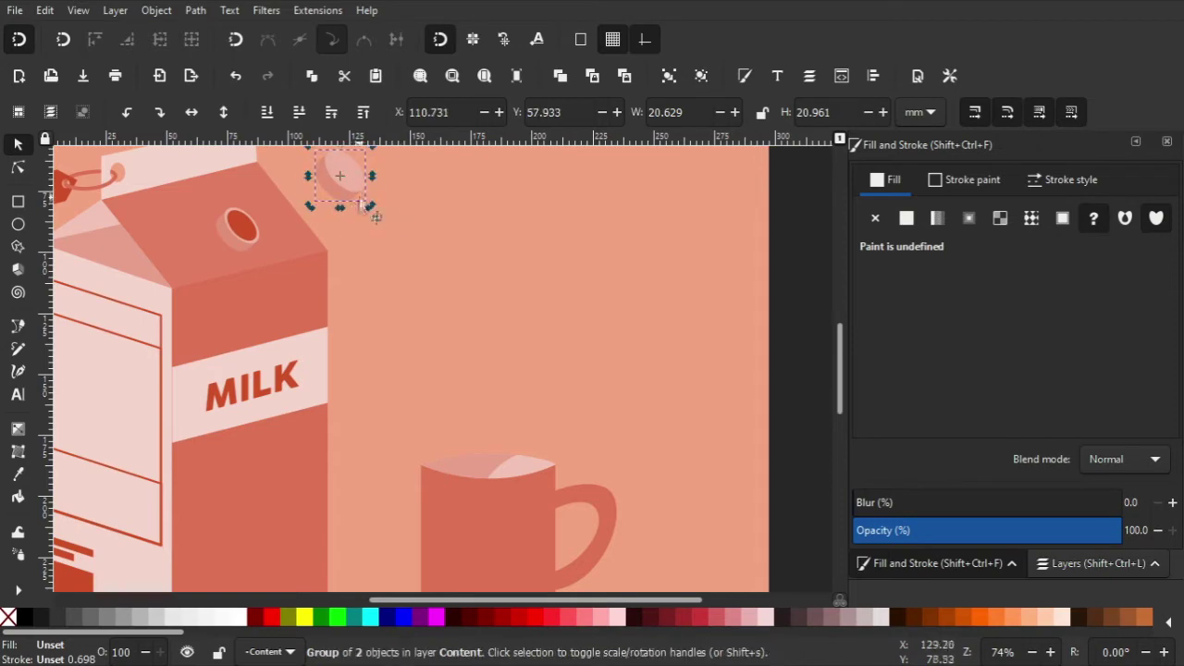
pyautogui.keyDown('ctrl'); pyautogui.scroll(-2, 421, 222); pyautogui.keyUp('ctrl')
pyautogui.click(617, 311)
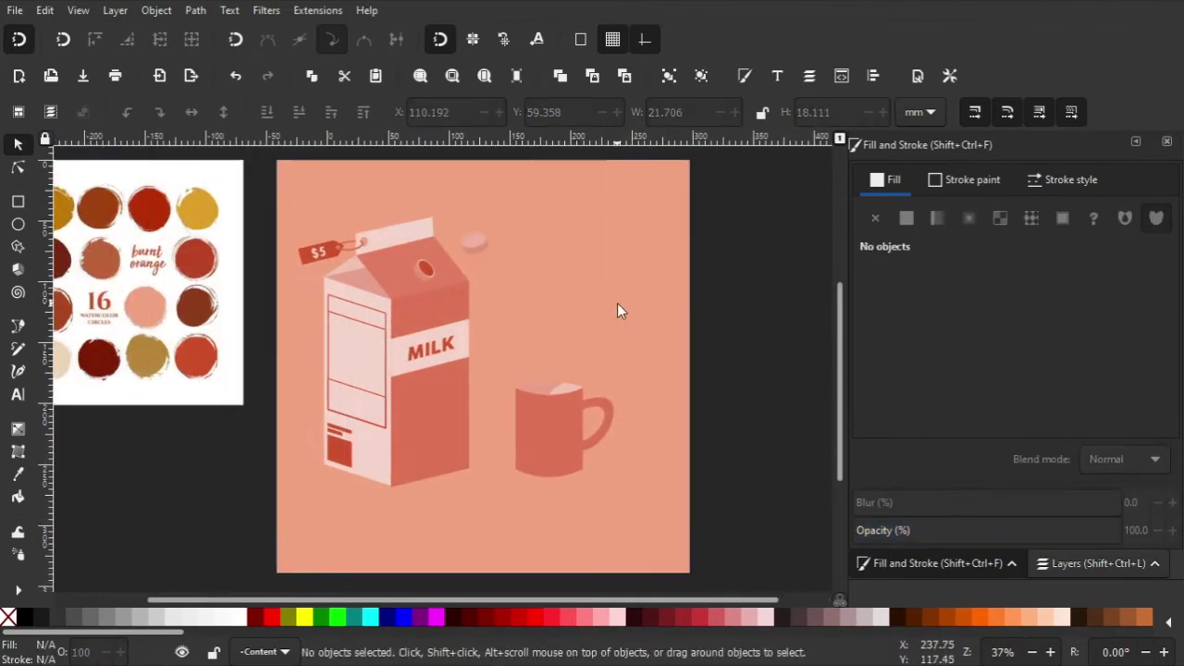
# Step: Draw a closed milk splash path near the spout, fill it light pink (f5d5cc), and shift it right
pyautogui.press('b')
pyautogui.keyDown('ctrl'); pyautogui.scroll(1, 457, 262); pyautogui.keyUp('ctrl')
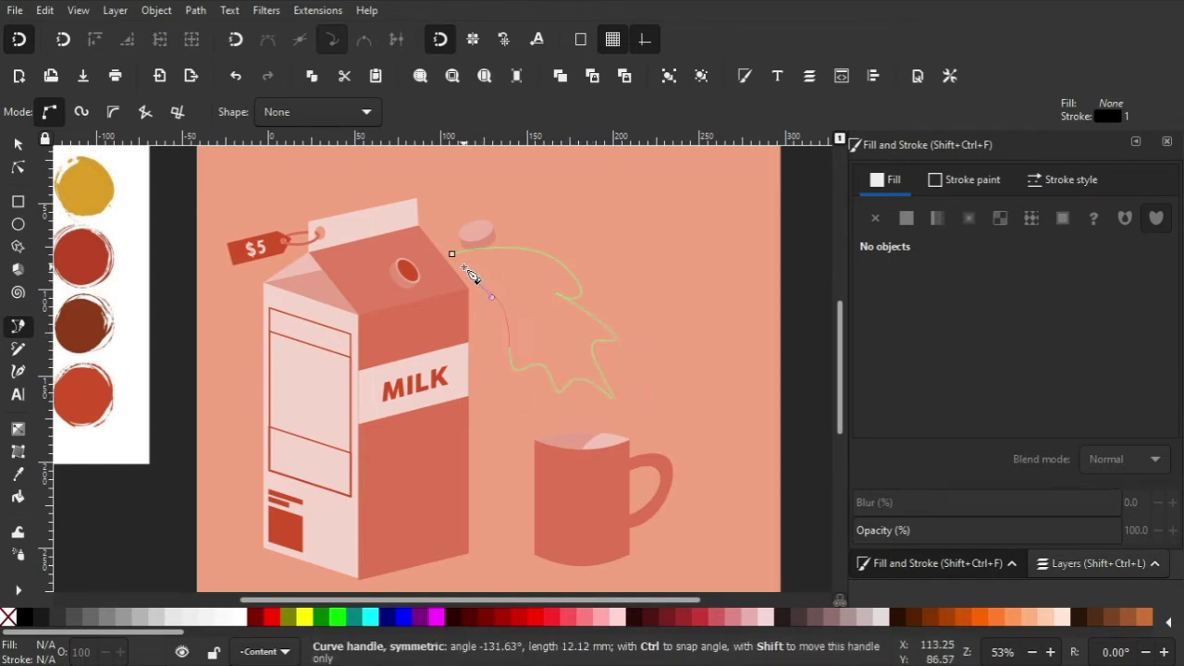
pyautogui.moveTo(481, 261); pyautogui.dragTo(482, 262)
pyautogui.press('d')
pyautogui.click(323, 435)
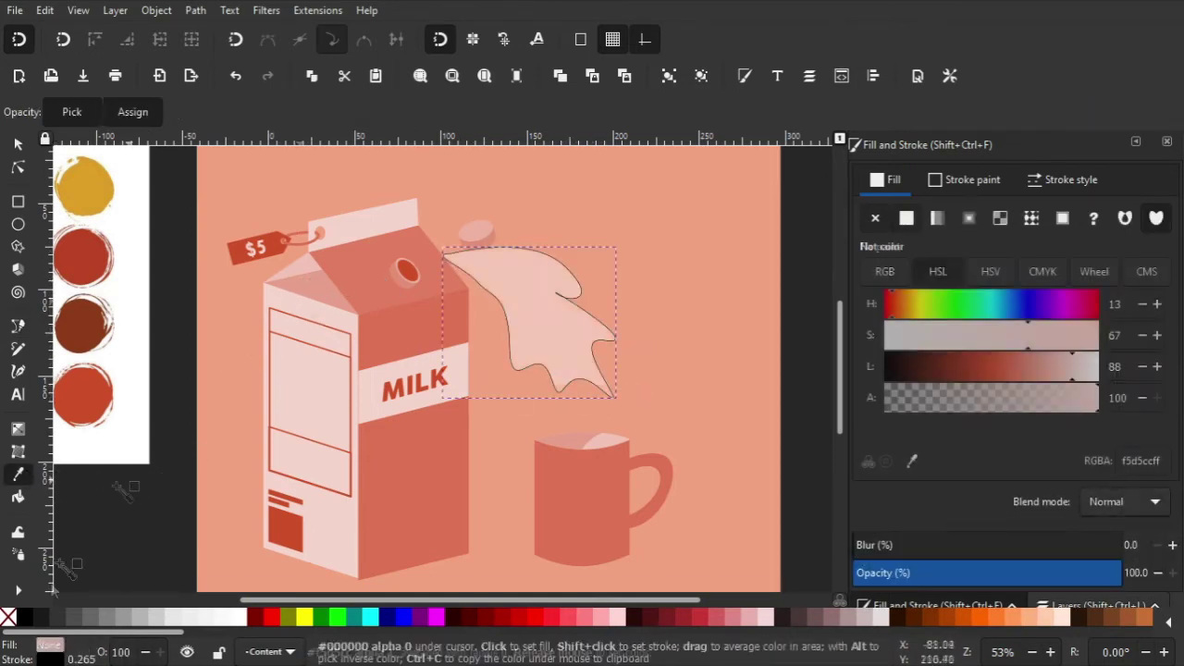
pyautogui.press('s')
pyautogui.moveTo(532, 305); pyautogui.dragTo(556, 302)
# Step: Reshape the splash nodes, pulling the bottom tip toward the mug and reshaping the right lobe
pyautogui.press('n')
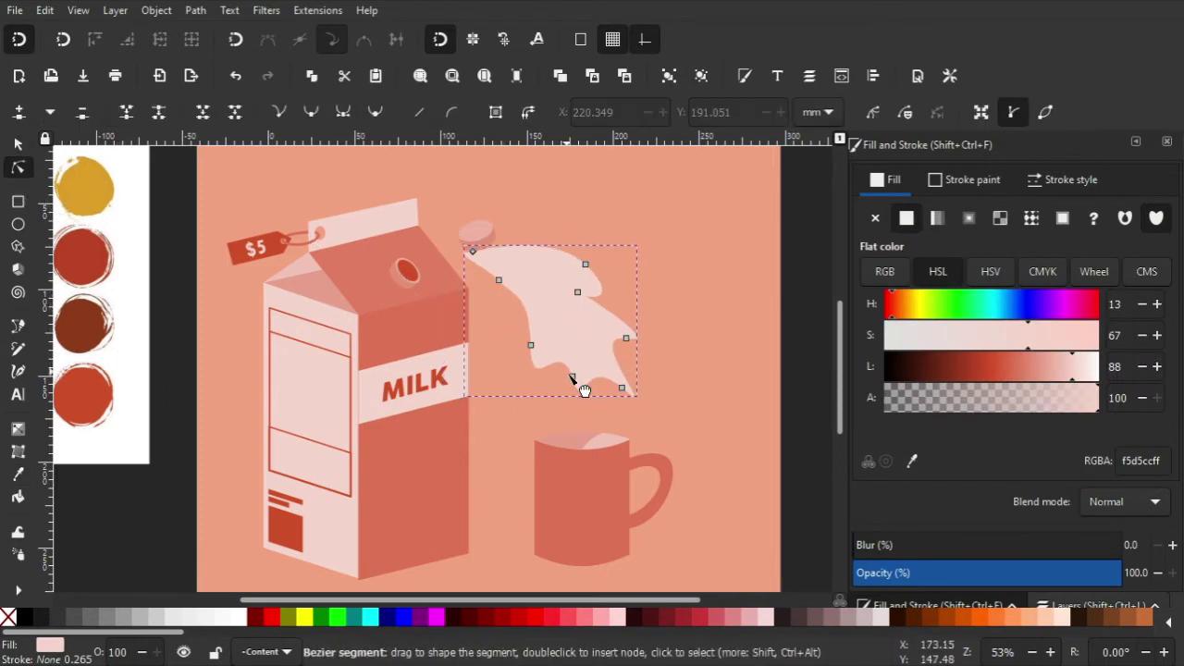
pyautogui.moveTo(622, 388); pyautogui.dragTo(623, 407)
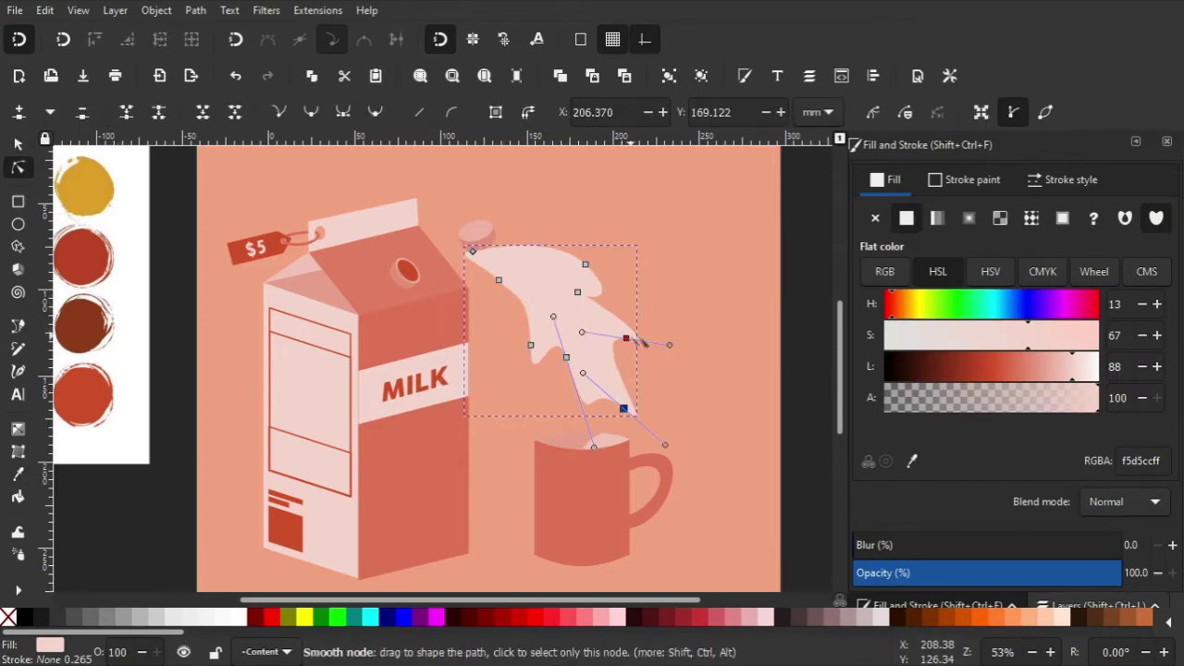
pyautogui.moveTo(576, 293); pyautogui.dragTo(595, 294)
pyautogui.moveTo(567, 361)
pyautogui.mouseDown()
pyautogui.moveTo(588, 363)
pyautogui.moveTo(628, 407)
pyautogui.mouseUp()
pyautogui.click(617, 407)
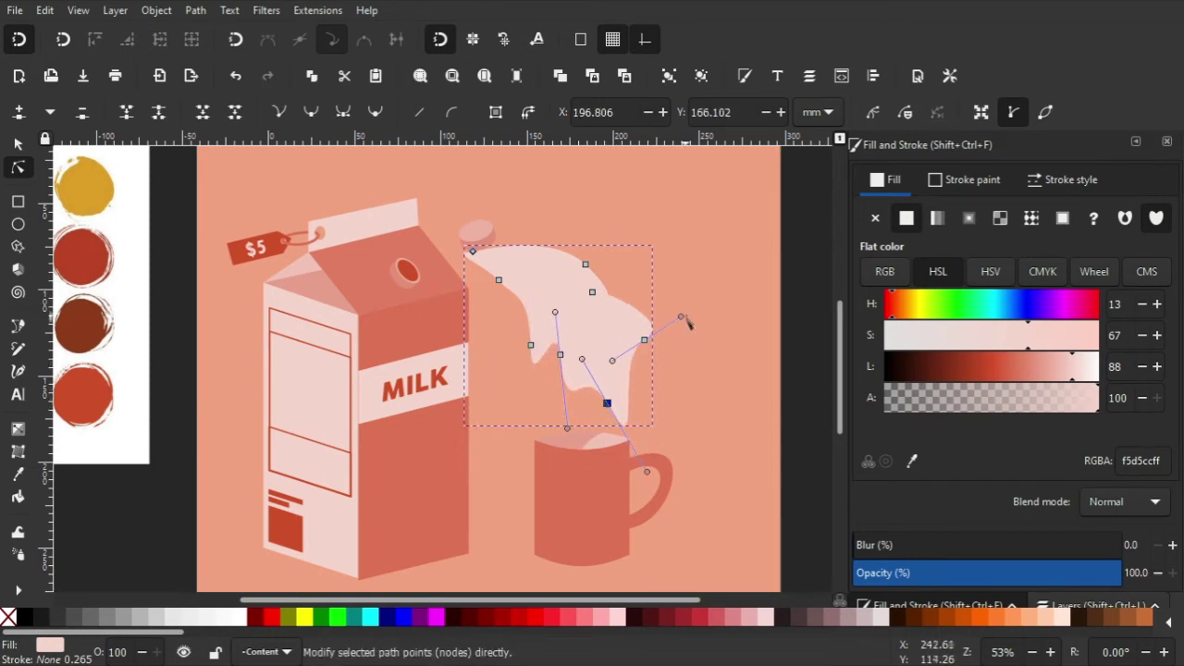
pyautogui.moveTo(681, 317)
pyautogui.mouseDown()
pyautogui.moveTo(668, 344)
pyautogui.moveTo(657, 324)
pyautogui.moveTo(705, 381)
pyautogui.mouseUp()
pyautogui.click(609, 297)
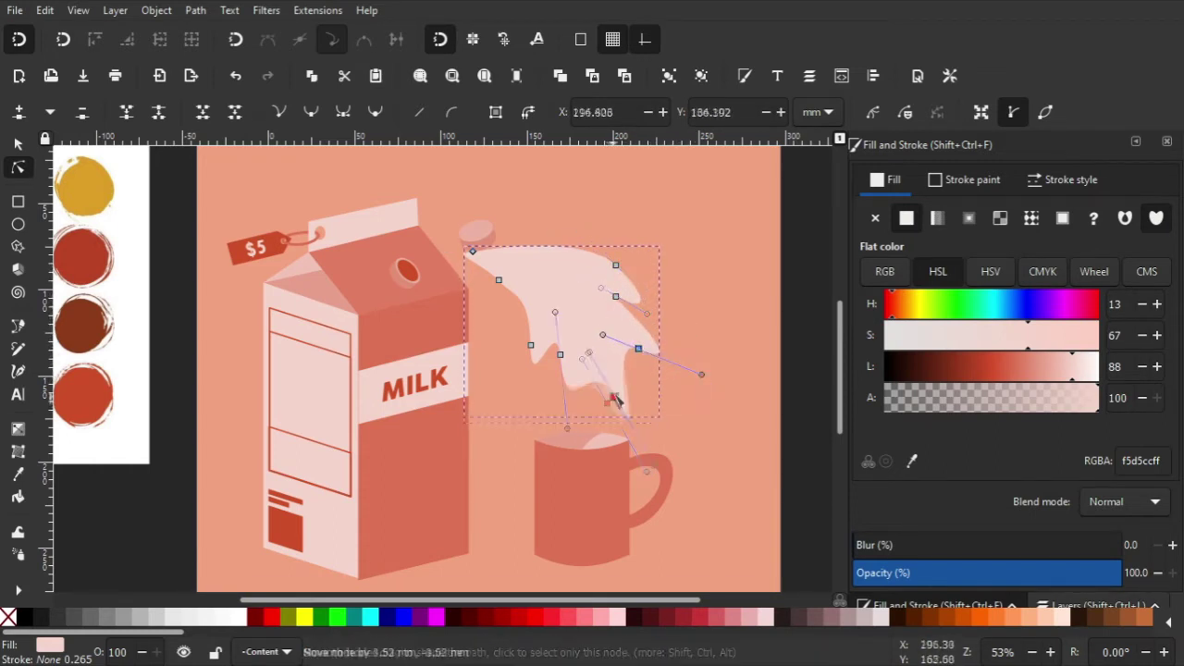
# Step: Move one more splash node down and right, then zoom out to view the page
pyautogui.press('s')
pyautogui.press('Tab')
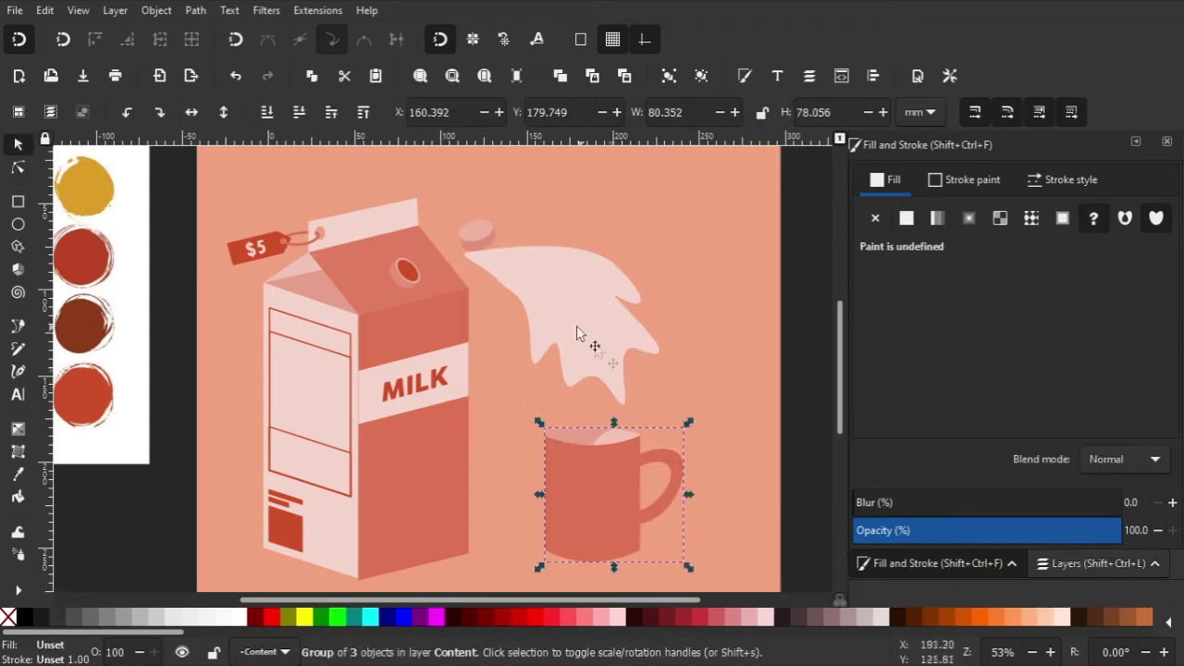
pyautogui.doubleClick(576, 331)
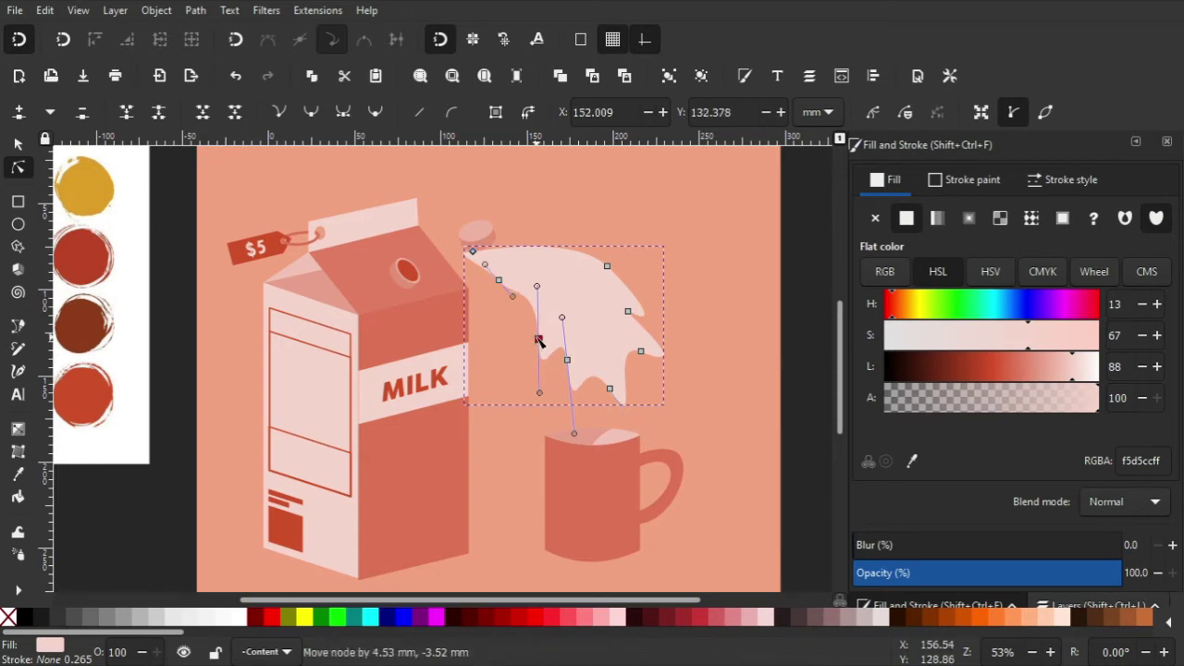
pyautogui.moveTo(479, 254)
pyautogui.mouseDown()
pyautogui.moveTo(486, 267)
pyautogui.moveTo(459, 241)
pyautogui.moveTo(524, 243)
pyautogui.mouseUp()
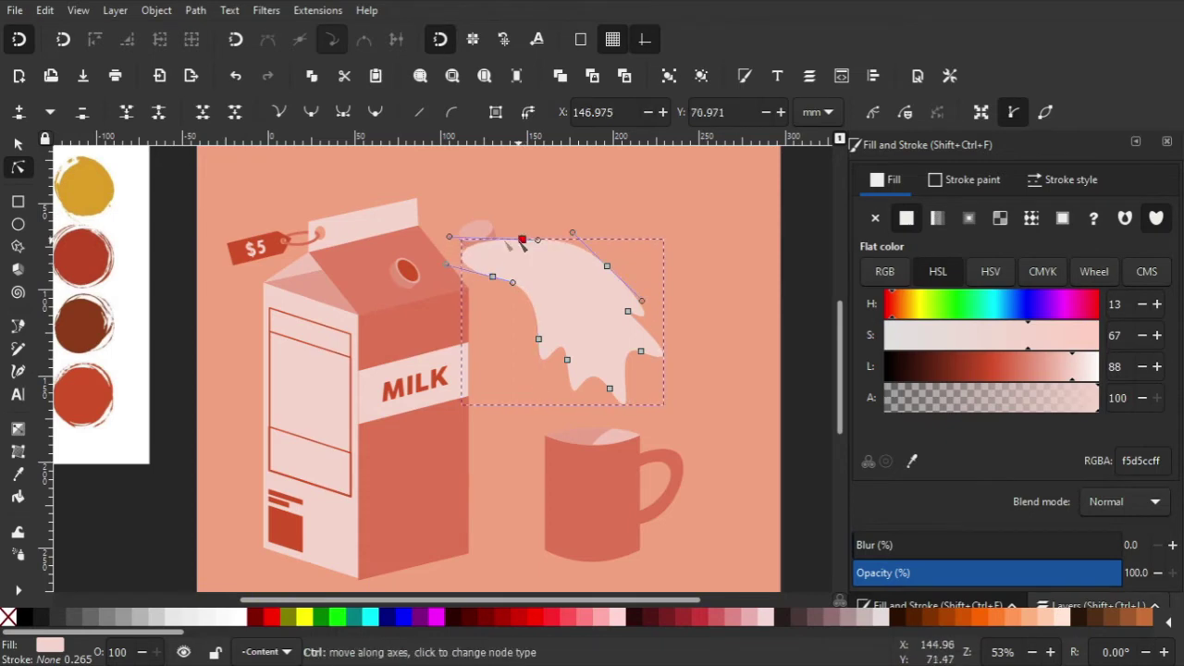
pyautogui.press('s')
pyautogui.press('Escape')
pyautogui.press('5')
pyautogui.click(493, 368)
# Step: Group the carton parts, tilt the group about 19°, shrink it and shift it right
pyautogui.moveTo(319, 212); pyautogui.dragTo(545, 510)
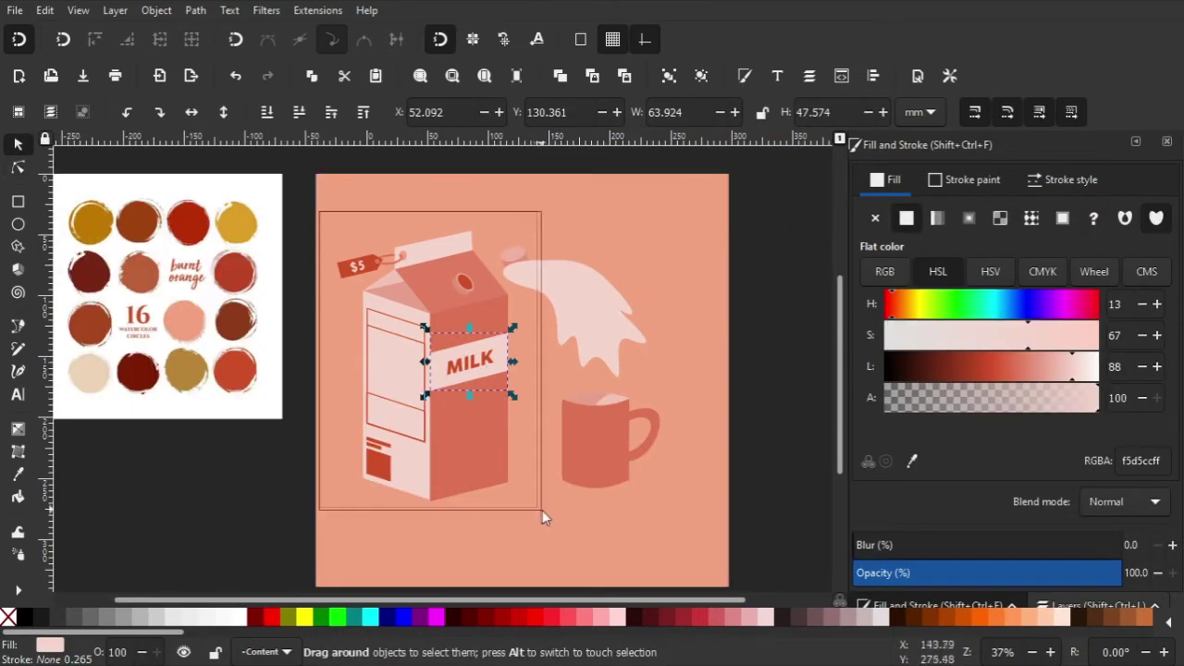
pyautogui.hotkey('ctrl', 'g')
pyautogui.moveTo(522, 230)
pyautogui.mouseDown()
pyautogui.moveTo(603, 248)
pyautogui.moveTo(547, 262)
pyautogui.mouseUp()
pyautogui.moveTo(481, 336); pyautogui.dragTo(502, 330)
pyautogui.moveTo(559, 249); pyautogui.dragTo(642, 272)
# Step: Shrink the splash beside the spout, and tilt the mug slightly so it sits under the splash
pyautogui.click(592, 305)
pyautogui.click(528, 272)
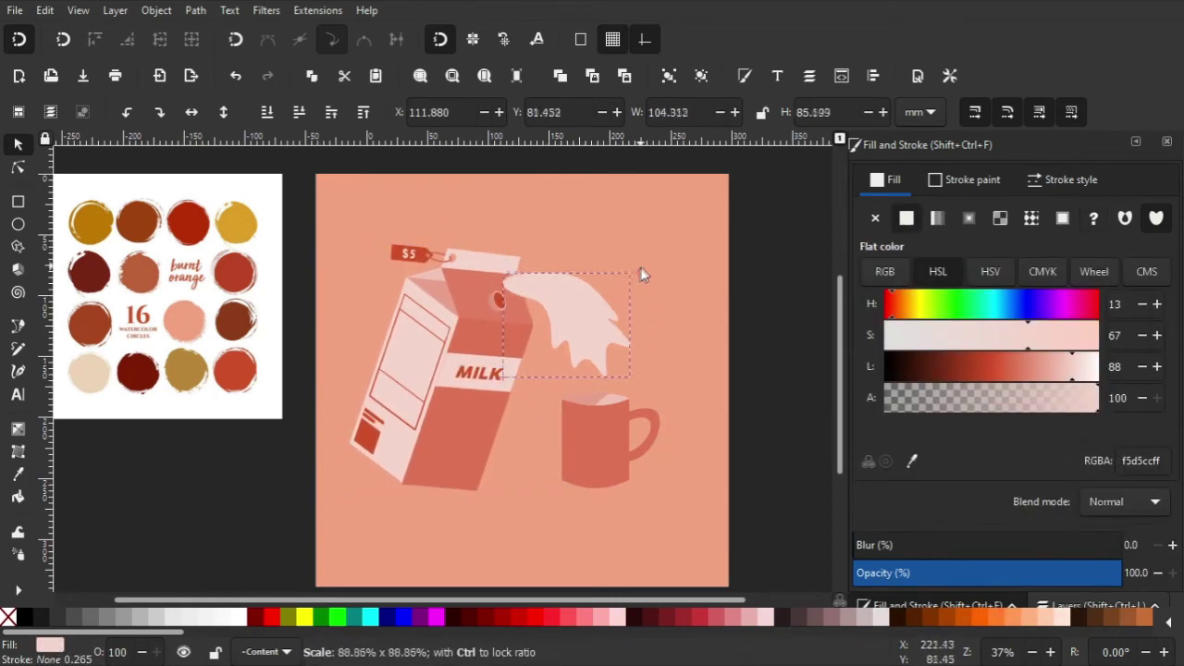
pyautogui.moveTo(590, 310); pyautogui.dragTo(609, 308)
pyautogui.moveTo(441, 373); pyautogui.dragTo(451, 374)
pyautogui.click(601, 435)
pyautogui.click(601, 435)
pyautogui.moveTo(666, 391); pyautogui.dragTo(672, 411)
pyautogui.moveTo(600, 431); pyautogui.dragTo(632, 418)
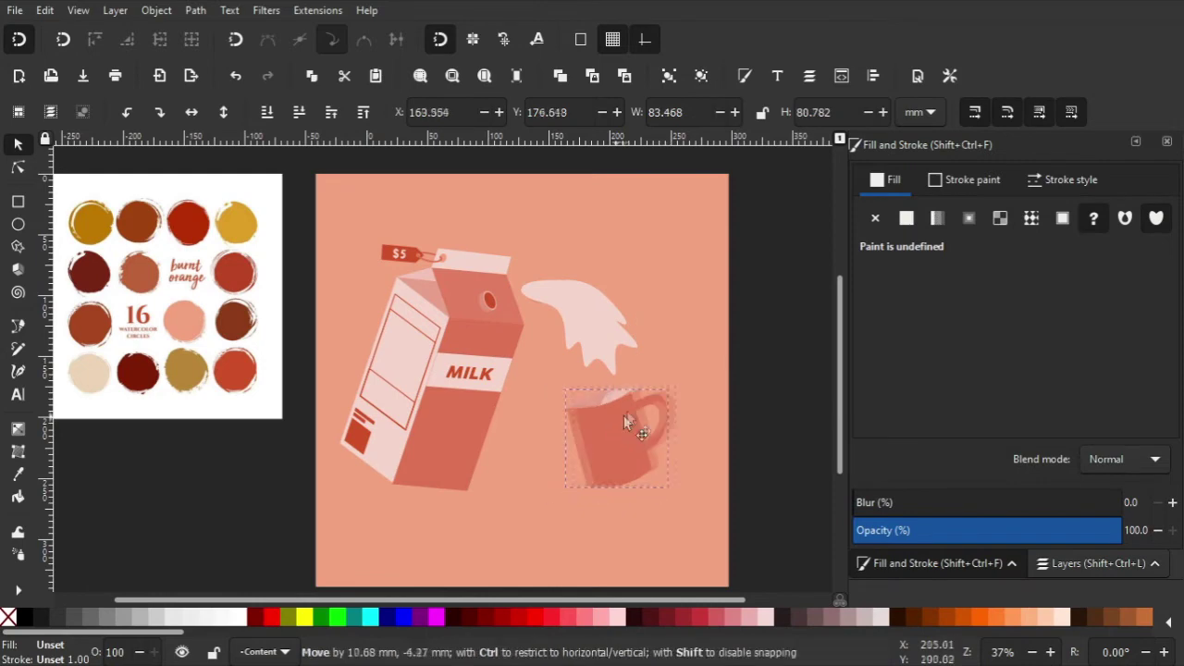
pyautogui.moveTo(579, 320); pyautogui.dragTo(594, 325)
# Step: Move the cap up-left and rotate it, and move the splash up toward the spout
pyautogui.click(595, 325)
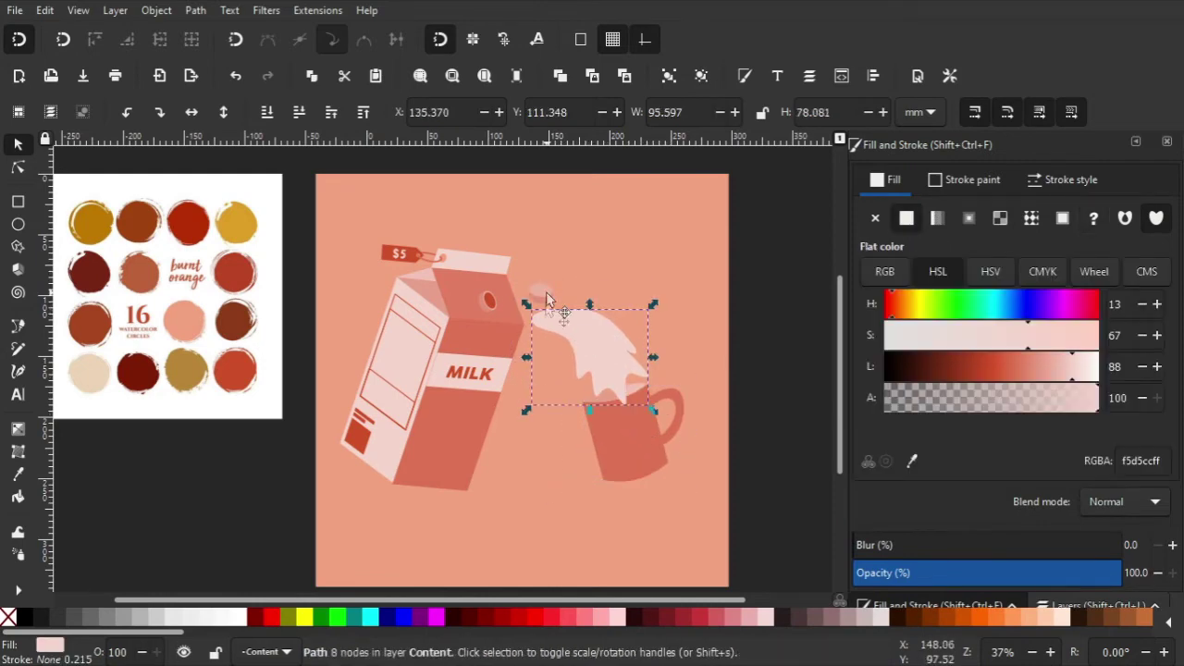
pyautogui.press('Escape')
pyautogui.moveTo(535, 283); pyautogui.dragTo(518, 228)
pyautogui.moveTo(573, 343); pyautogui.dragTo(558, 286)
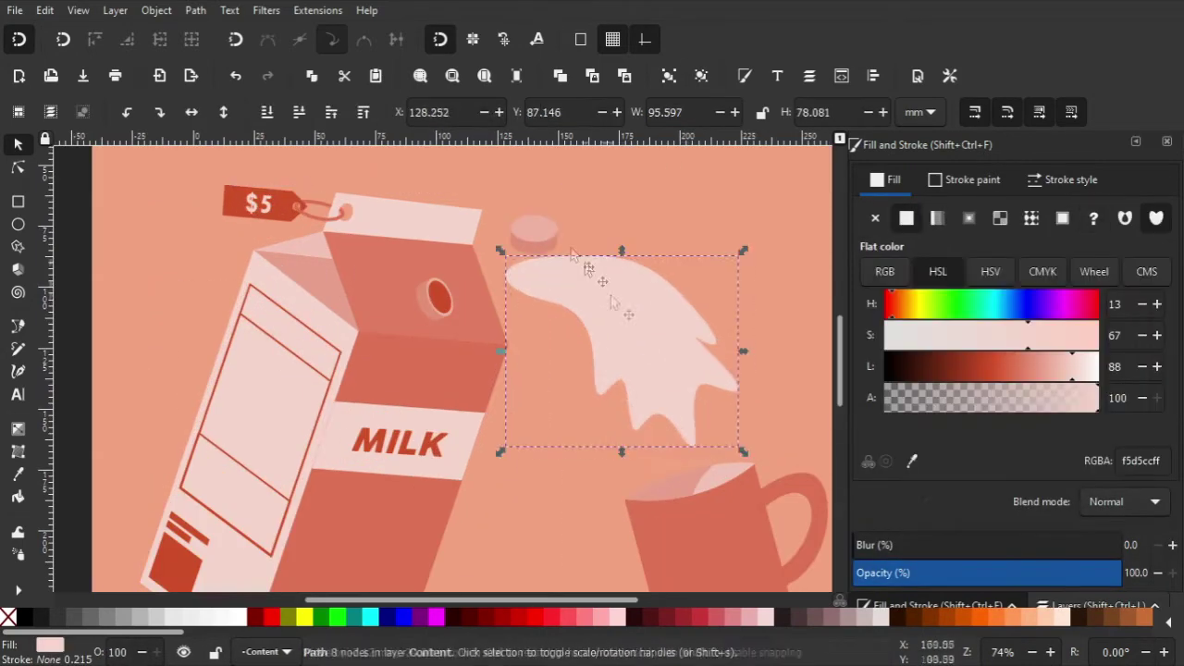
pyautogui.click(541, 227)
pyautogui.moveTo(544, 194); pyautogui.dragTo(572, 220)
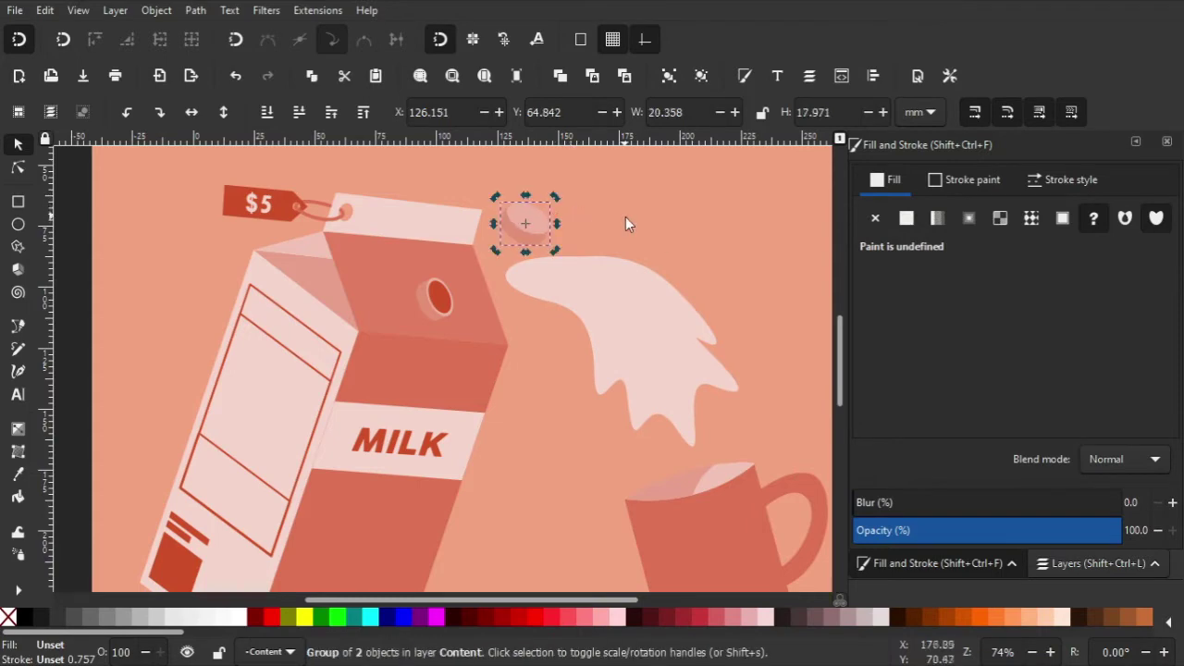
pyautogui.press('Escape')
pyautogui.press('-')
pyautogui.scroll(-4, 476, 483)
pyautogui.hscroll(-1, 477, 484)
pyautogui.press('b')
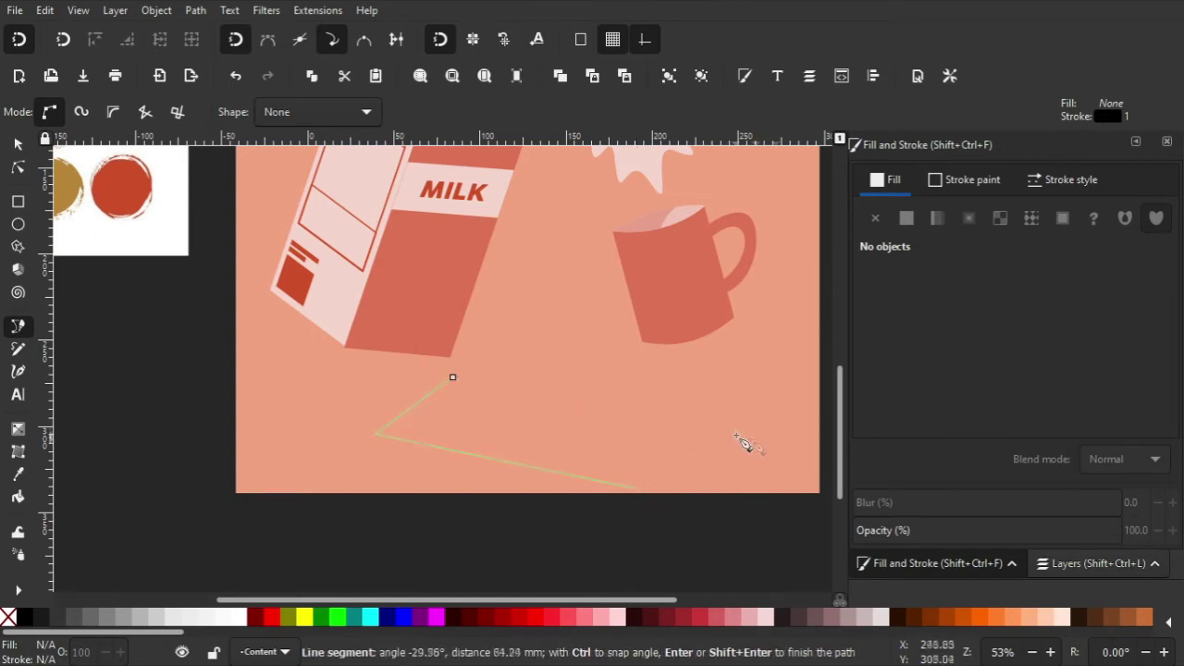
# Step: Close the quadrilateral shadow outline and fill it rust red (ce5028)
pyautogui.click(452, 377)
pyautogui.press('d')
pyautogui.click(298, 285)
pyautogui.press('s')
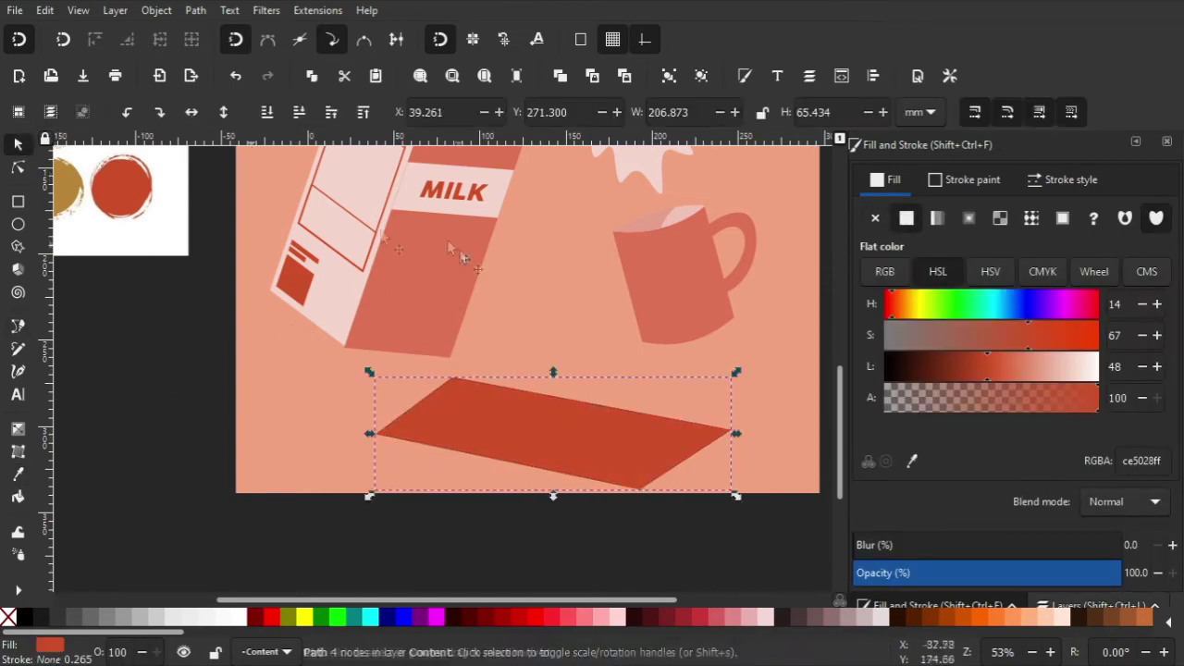
pyautogui.press('-')
pyautogui.press('-')
# Step: Move the whole milk illustration slightly up and right, and shift the shadow slightly right
pyautogui.moveTo(727, 504); pyautogui.dragTo(352, 193)
pyautogui.click(436, 330)
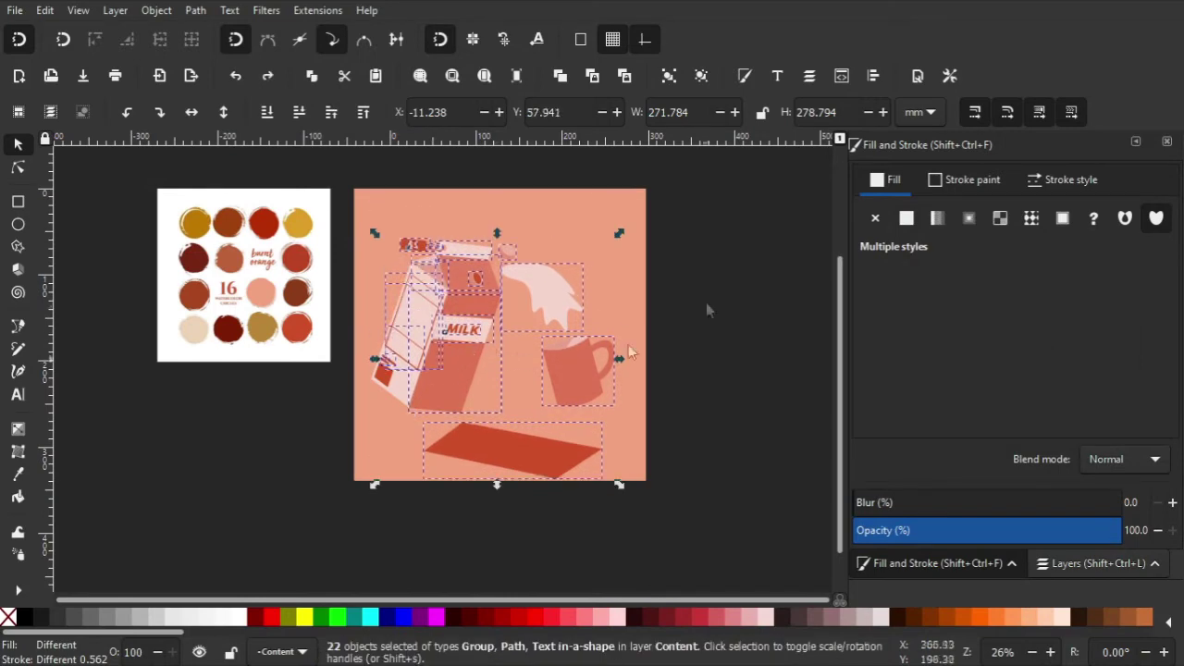
pyautogui.moveTo(683, 218); pyautogui.dragTo(370, 490)
pyautogui.moveTo(490, 356); pyautogui.dragTo(523, 325)
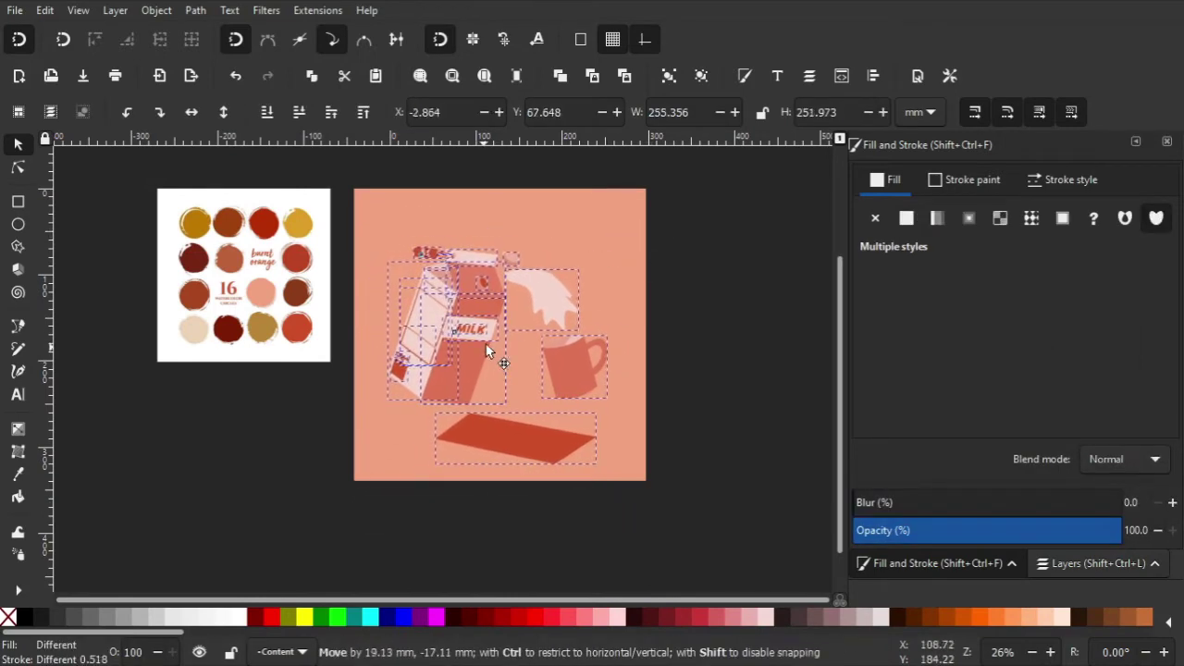
pyautogui.click(693, 290)
pyautogui.scroll(1, 650, 333)
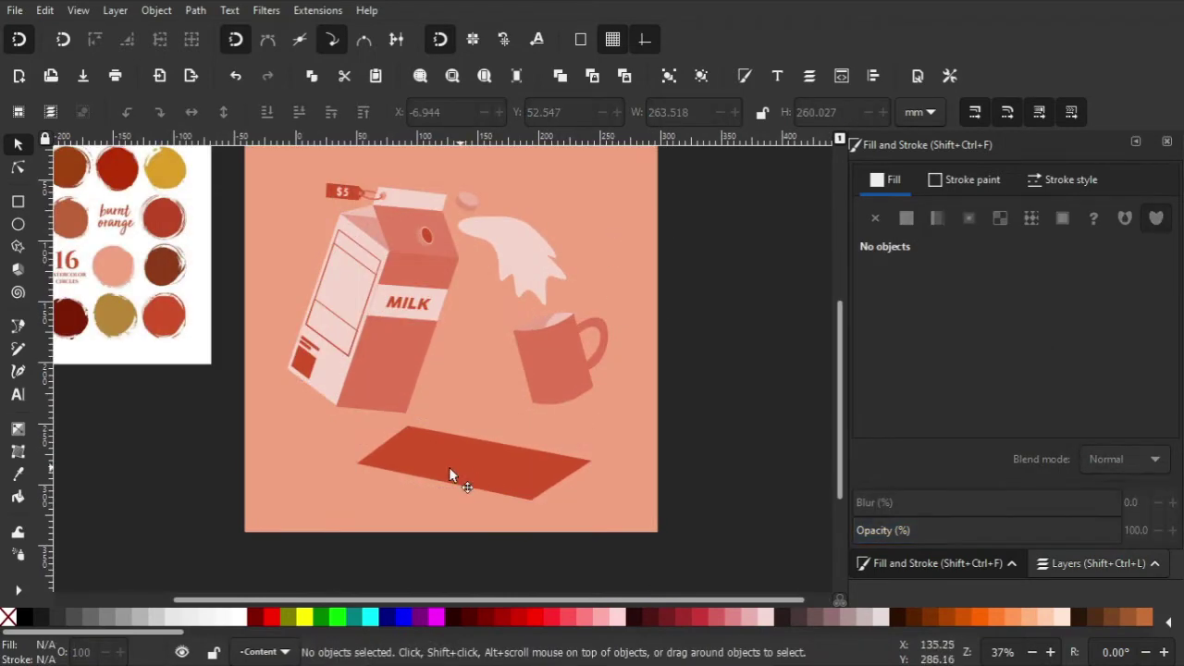
pyautogui.scroll(1, 448, 467)
pyautogui.click(398, 459)
pyautogui.moveTo(399, 467); pyautogui.dragTo(422, 463)
# Step: Adjust the shadow's bottom and right corners so it fits under the carton
pyautogui.press('n')
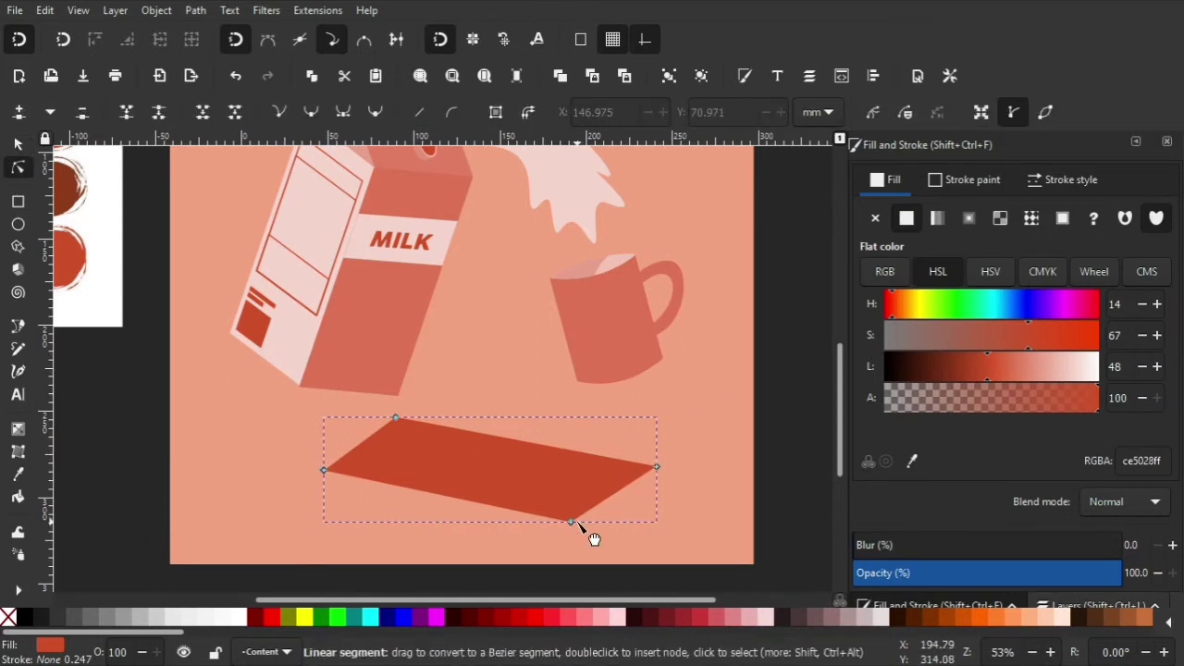
pyautogui.moveTo(571, 522); pyautogui.dragTo(621, 555)
pyautogui.moveTo(657, 469); pyautogui.dragTo(638, 463)
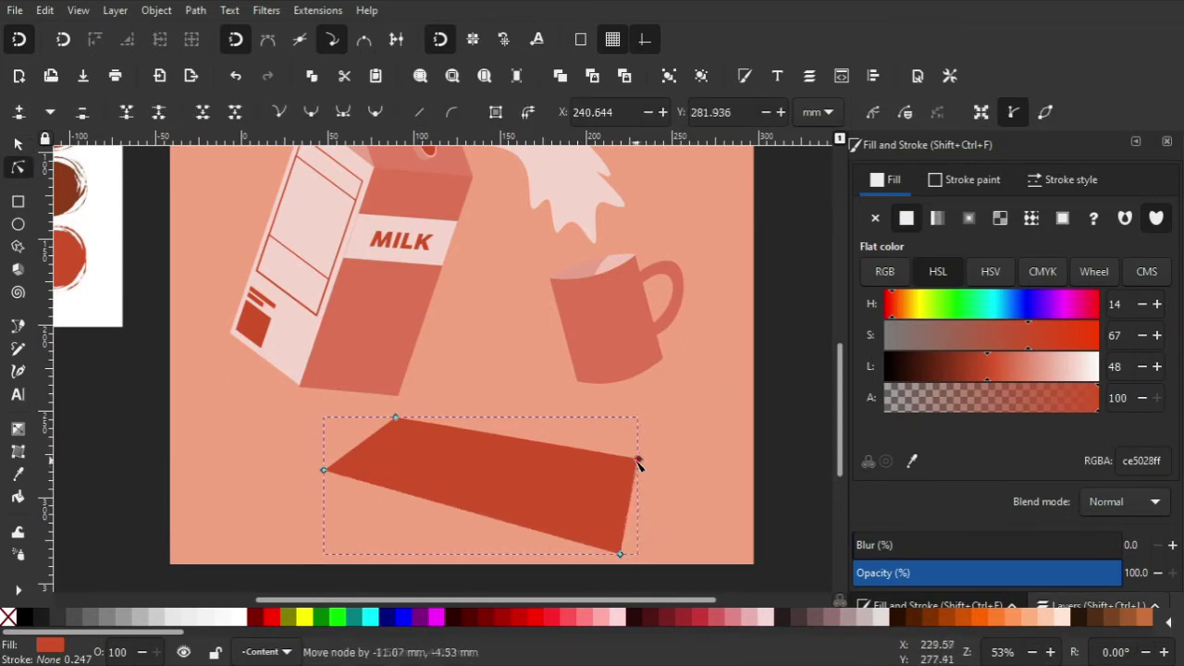
pyautogui.click(18, 327)
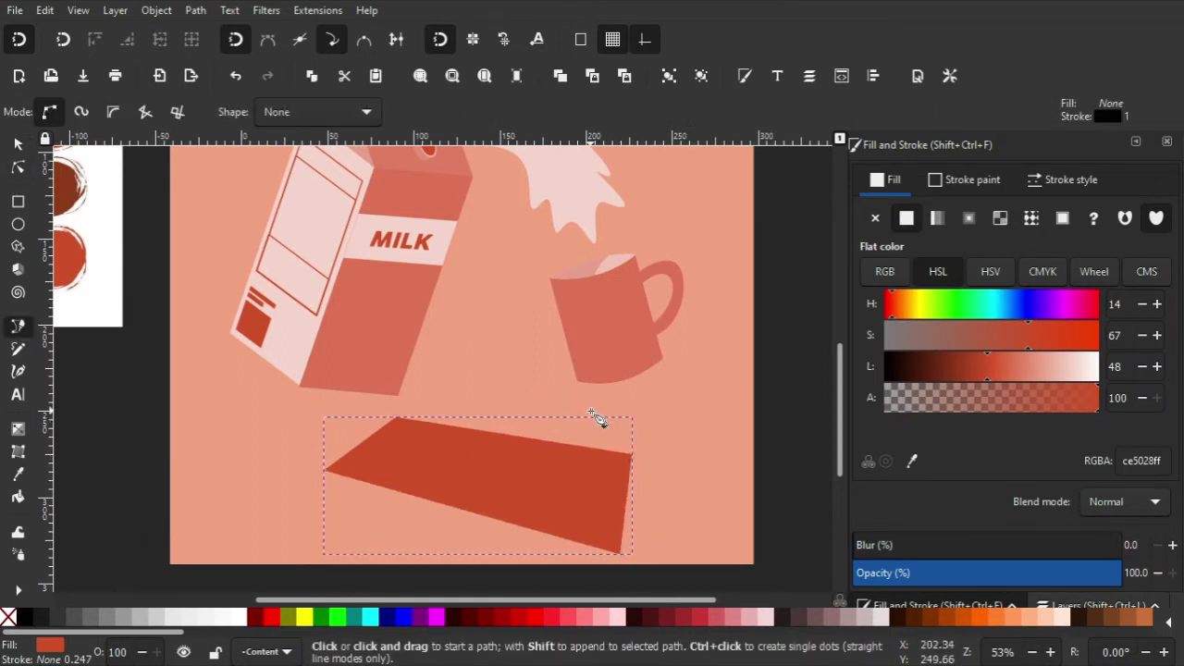
pyautogui.press('n')
pyautogui.moveTo(619, 554); pyautogui.dragTo(580, 544)
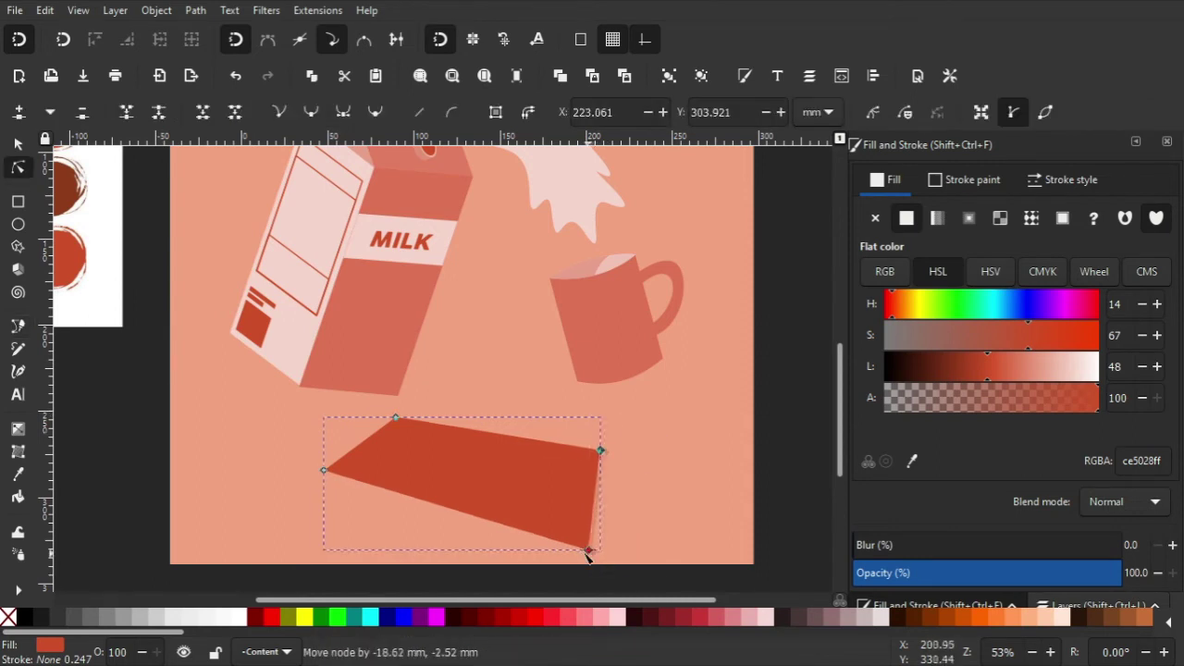
pyautogui.moveTo(632, 454); pyautogui.dragTo(587, 454)
# Step: Nudge the shadow, move its bottom-right corner right, and start a new shadow outline
pyautogui.press('s')
pyautogui.moveTo(468, 483); pyautogui.dragTo(468, 490)
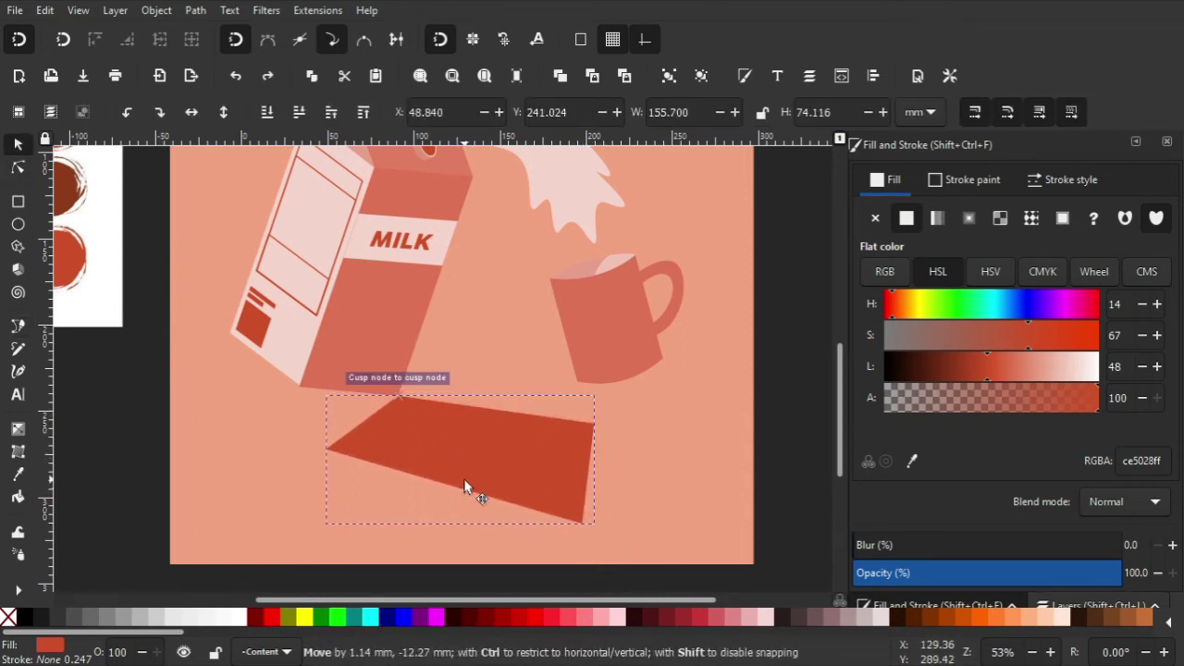
pyautogui.press('Escape')
pyautogui.click(425, 460)
pyautogui.press('n')
pyautogui.moveTo(583, 545); pyautogui.dragTo(597, 545)
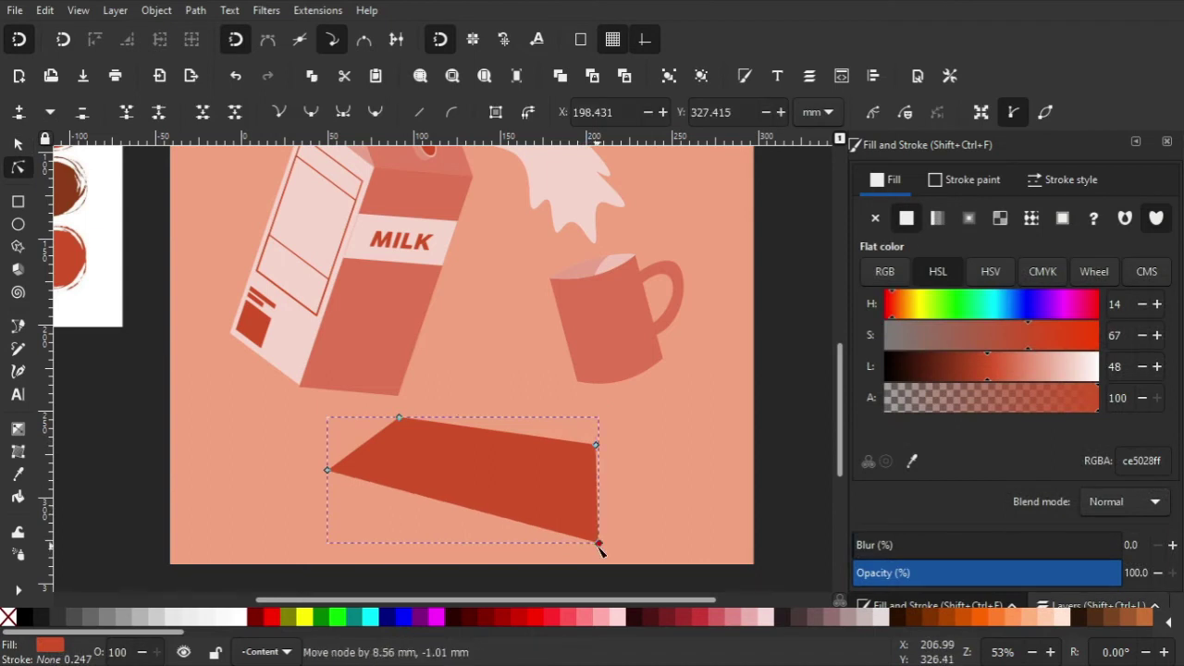
pyautogui.press('b')
pyautogui.click(605, 429)
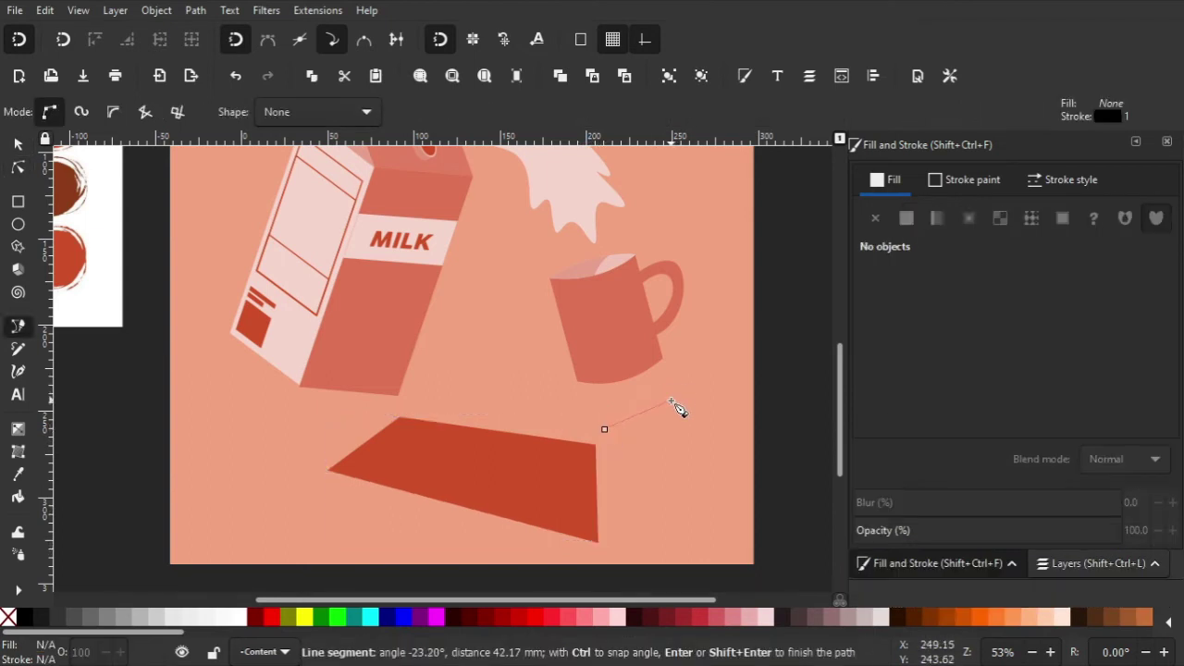
# Step: Finish the triangular shape and move it up beside the carton's shadow
pyautogui.click(731, 479)
pyautogui.click(604, 429)
pyautogui.press('d')
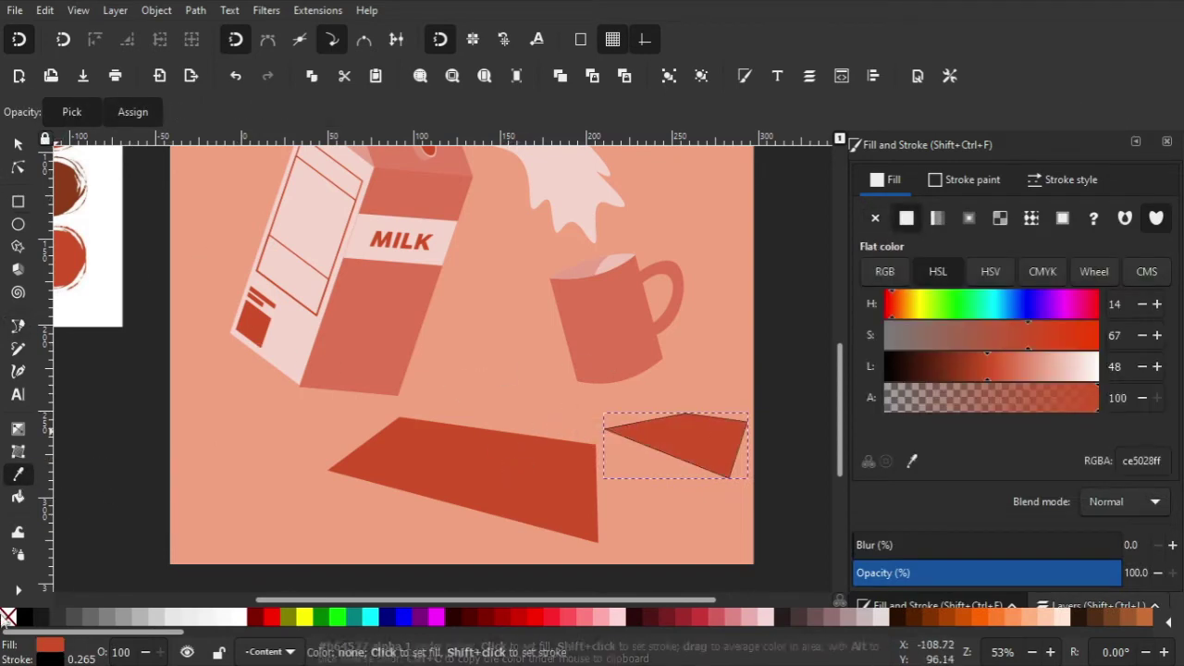
pyautogui.press('s')
pyautogui.press('Escape')
pyautogui.press('-')
pyautogui.moveTo(708, 450)
pyautogui.mouseDown()
pyautogui.moveTo(655, 348)
pyautogui.moveTo(681, 376)
pyautogui.mouseUp()
# Step: Delete the stray dark triangle
pyautogui.click(570, 476)
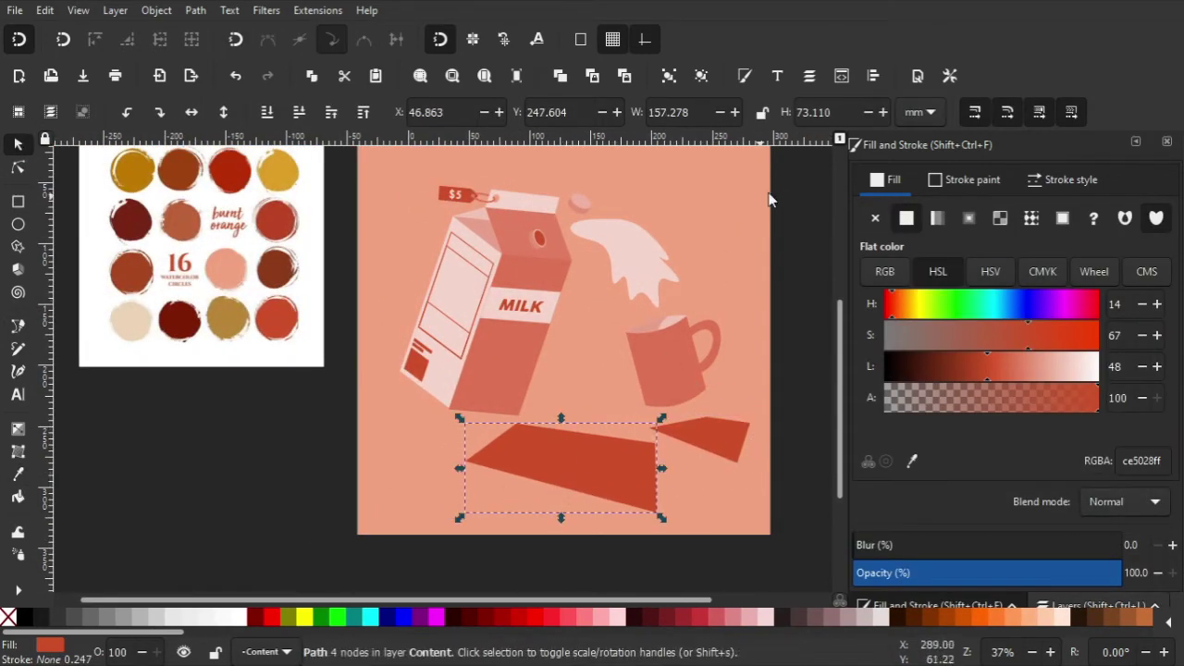
pyautogui.hotkey('ctrl', 'a')
pyautogui.click(570, 463)
pyautogui.press('Escape')
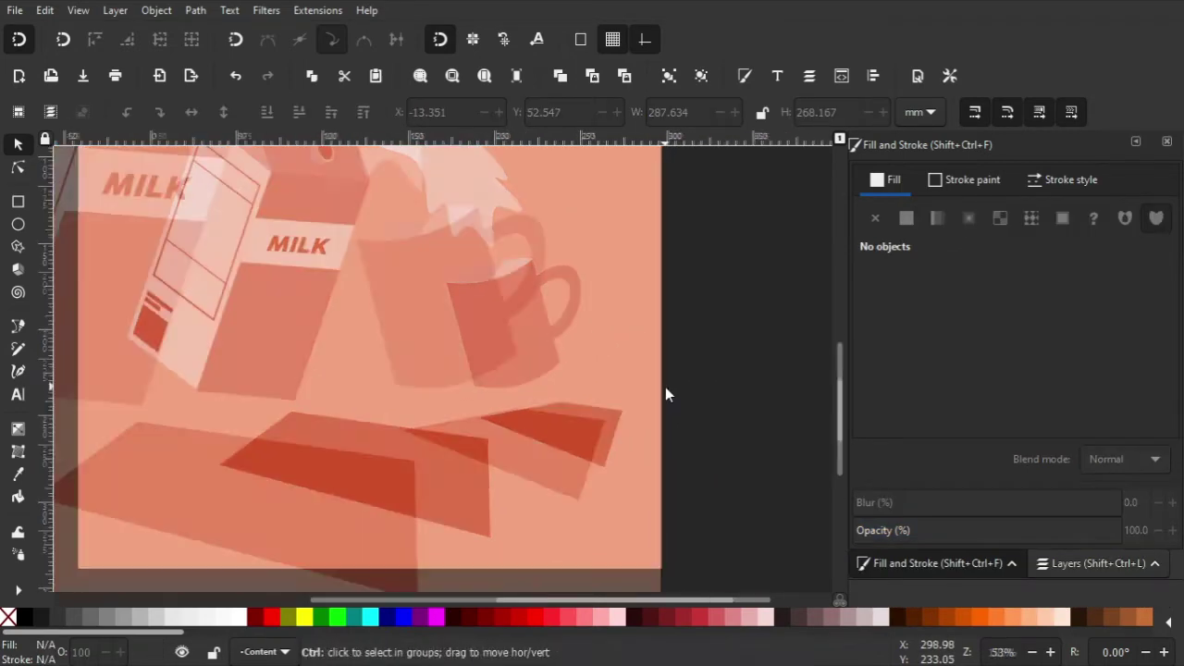
pyautogui.scroll(2, 665, 395)
pyautogui.click(526, 489)
pyautogui.press('Delete')
# Step: Place a darker copy of the mug below the original mug
pyautogui.click(375, 256)
pyautogui.moveTo(376, 256)
pyautogui.mouseDown()
pyautogui.moveTo(380, 328)
pyautogui.moveTo(462, 435)
pyautogui.mouseUp()
pyautogui.hotkey('ctrl', 'z')
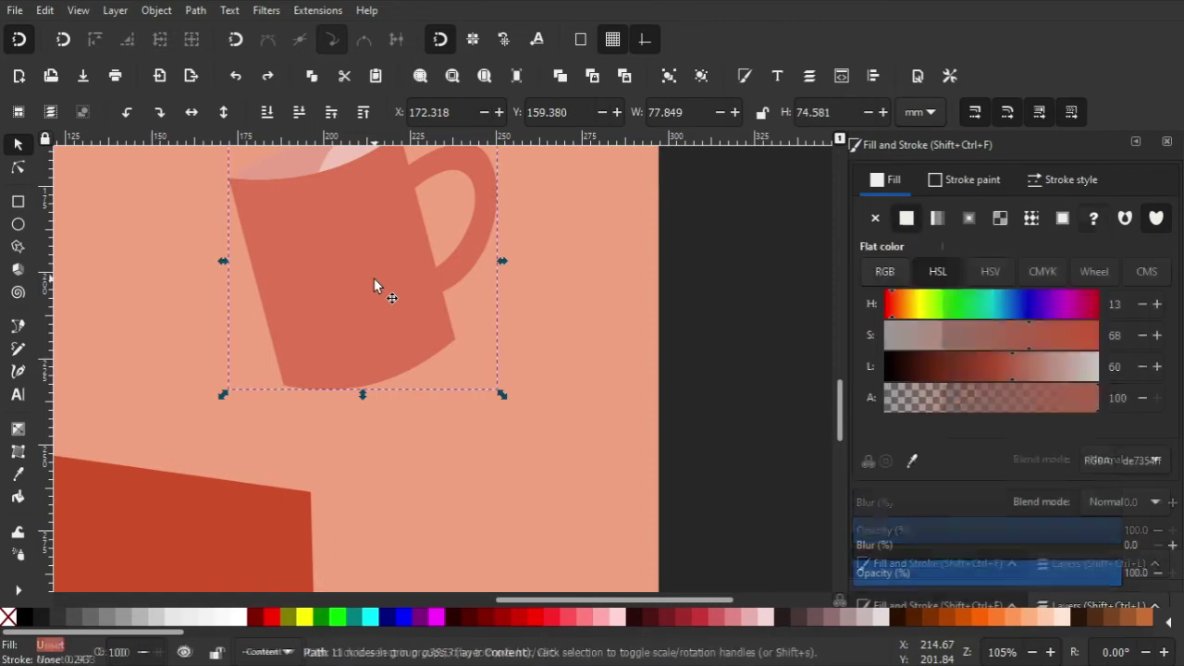
pyautogui.moveTo(373, 277); pyautogui.dragTo(477, 529)
pyautogui.press('5')
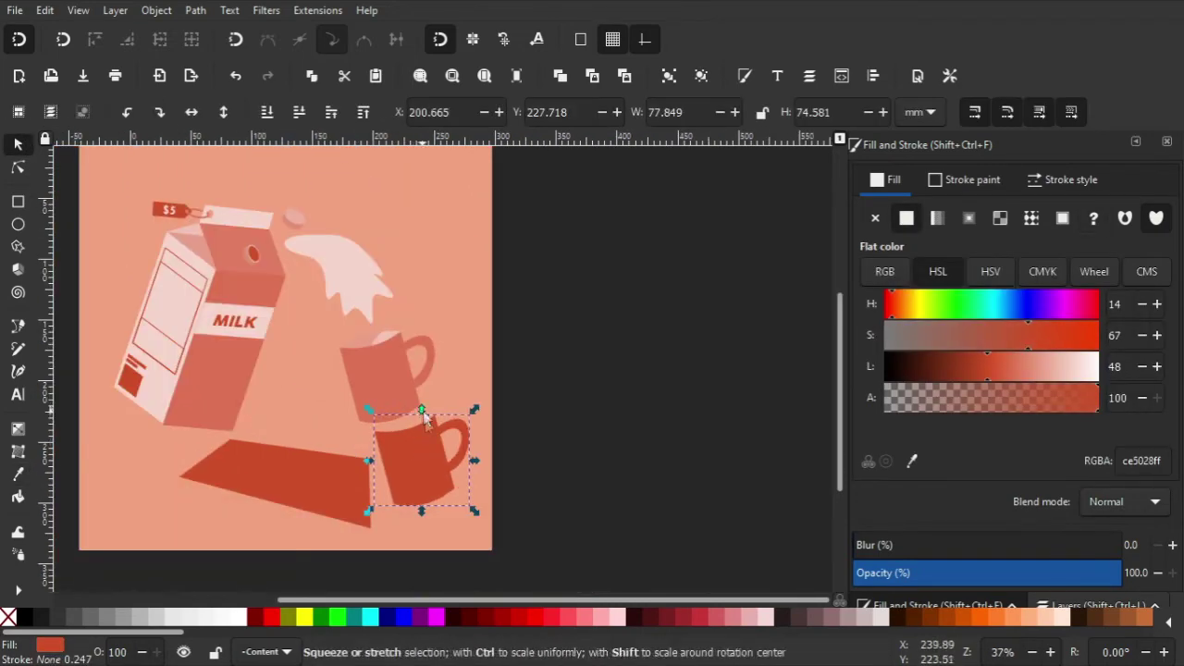
# Step: Squash, skew and stretch the mug copy into a flat shadow beside the carton's shadow
pyautogui.click(409, 522)
pyautogui.moveTo(423, 414)
pyautogui.mouseDown()
pyautogui.moveTo(422, 515)
pyautogui.moveTo(506, 520)
pyautogui.mouseUp()
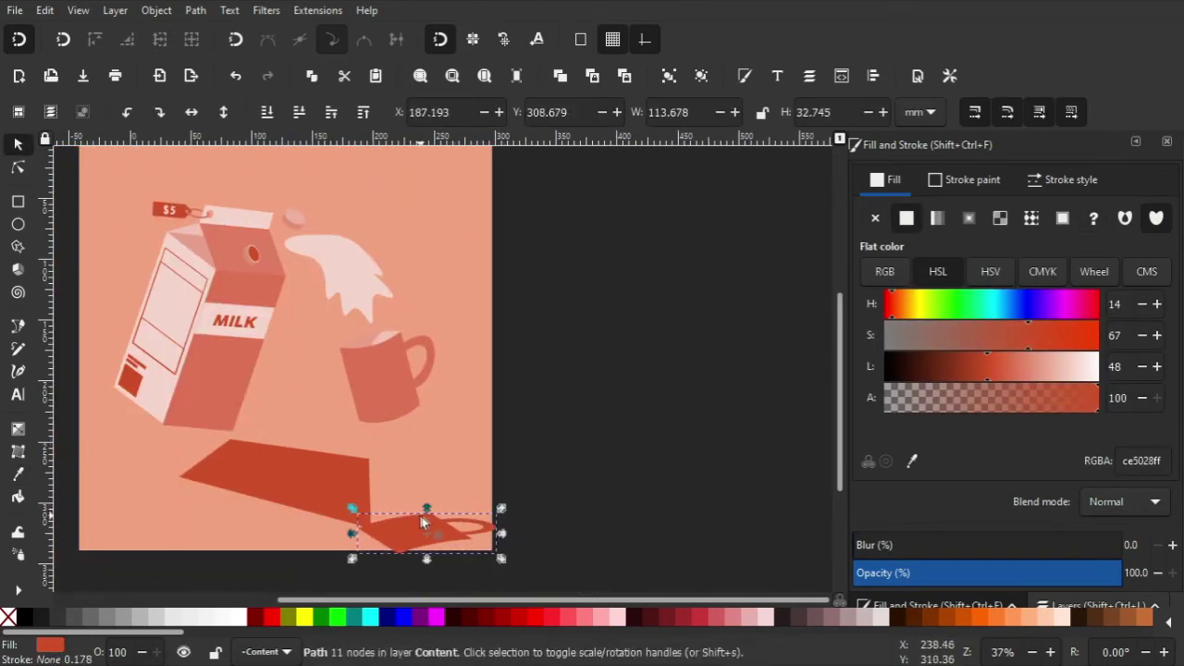
pyautogui.click(421, 523)
pyautogui.moveTo(427, 509); pyautogui.dragTo(428, 493)
pyautogui.moveTo(500, 524)
pyautogui.mouseDown()
pyautogui.moveTo(421, 490)
pyautogui.moveTo(421, 439)
pyautogui.moveTo(420, 499)
pyautogui.mouseUp()
pyautogui.click(421, 490)
pyautogui.click(431, 462)
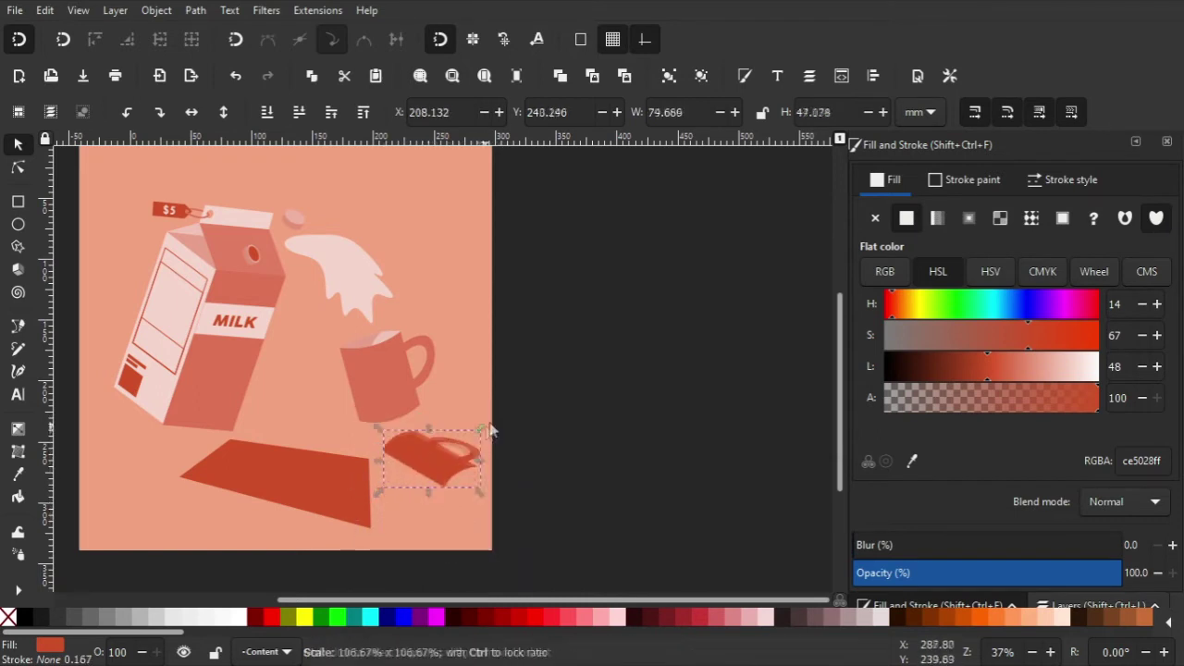
pyautogui.moveTo(490, 430); pyautogui.dragTo(504, 423)
pyautogui.moveTo(442, 457); pyautogui.dragTo(428, 450)
pyautogui.press('Escape')
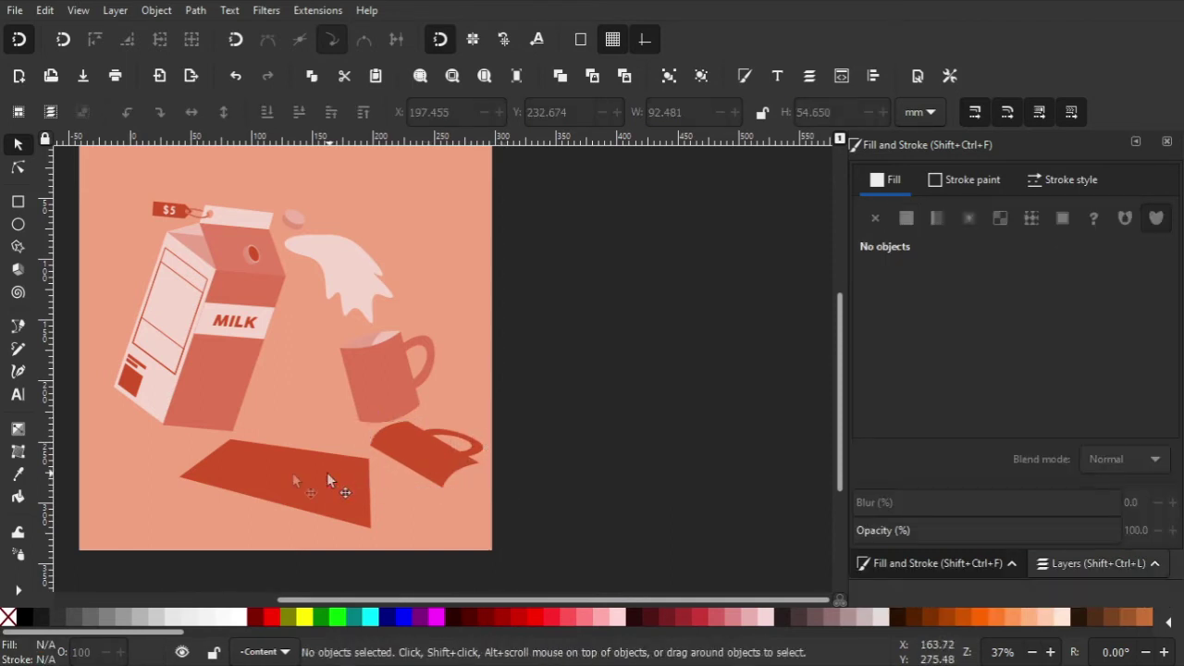
# Step: Reshape the carton's dark shadow into a slanted parallelogram by moving its corner nodes
pyautogui.doubleClick(315, 480)
pyautogui.moveTo(179, 479); pyautogui.dragTo(170, 469)
pyautogui.moveTo(370, 528); pyautogui.dragTo(336, 525)
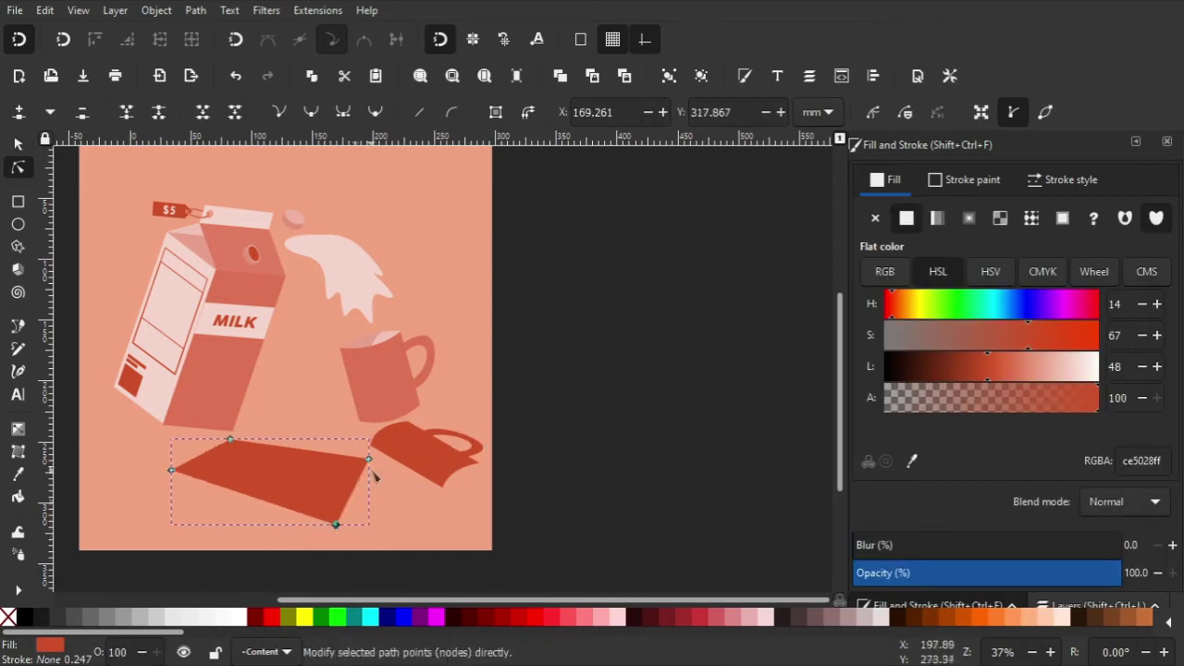
pyautogui.moveTo(368, 457); pyautogui.dragTo(367, 485)
pyautogui.moveTo(170, 469); pyautogui.dragTo(167, 464)
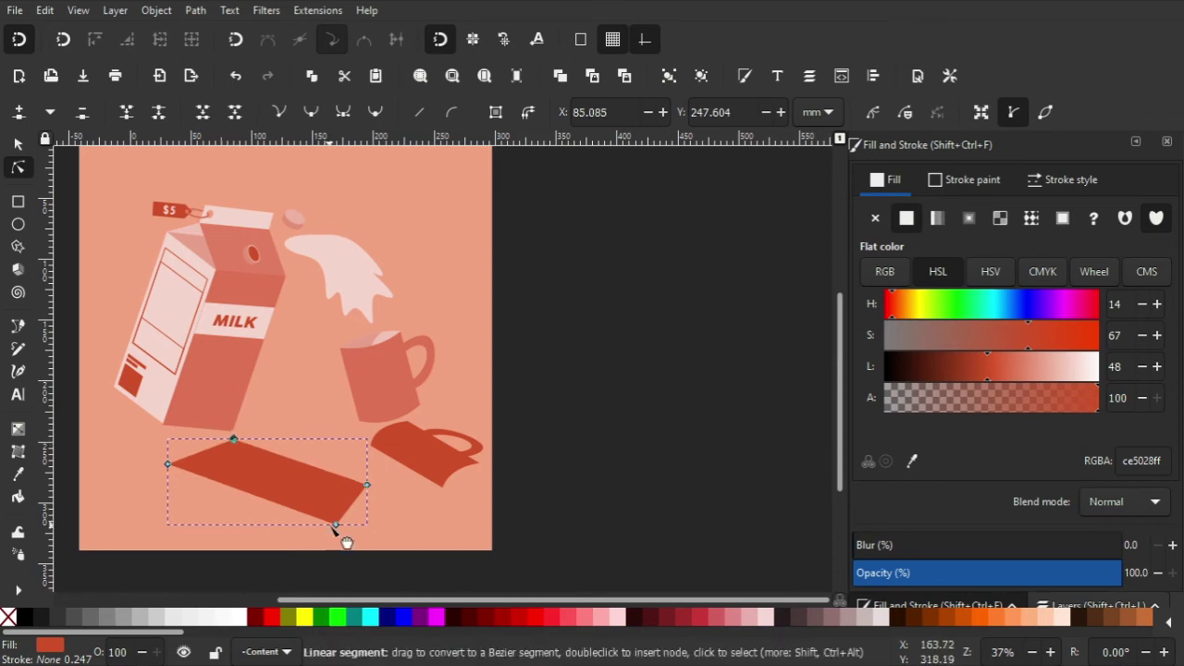
pyautogui.moveTo(335, 525); pyautogui.dragTo(283, 542)
# Step: Select the mug shadow, try a corner move and undo it, then nudge it slightly
pyautogui.click(388, 444)
pyautogui.scroll(4, 377, 433)
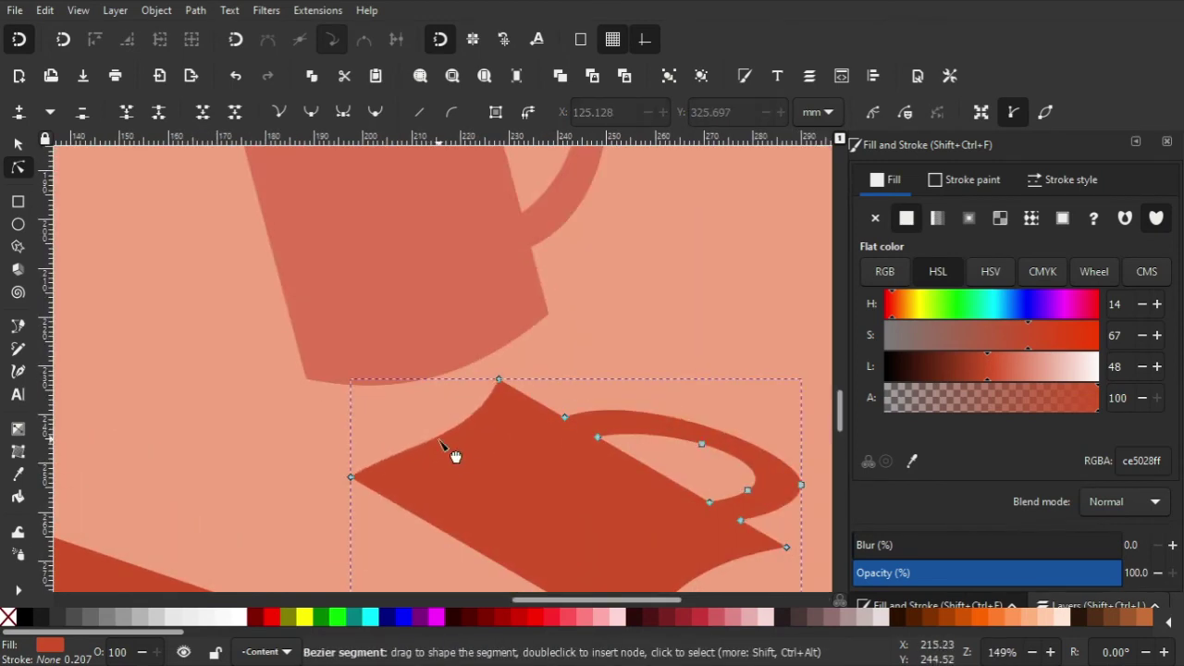
pyautogui.moveTo(498, 379); pyautogui.dragTo(537, 373)
pyautogui.hotkey('ctrl', 'z')
pyautogui.press('s')
pyautogui.scroll(-1, 641, 491)
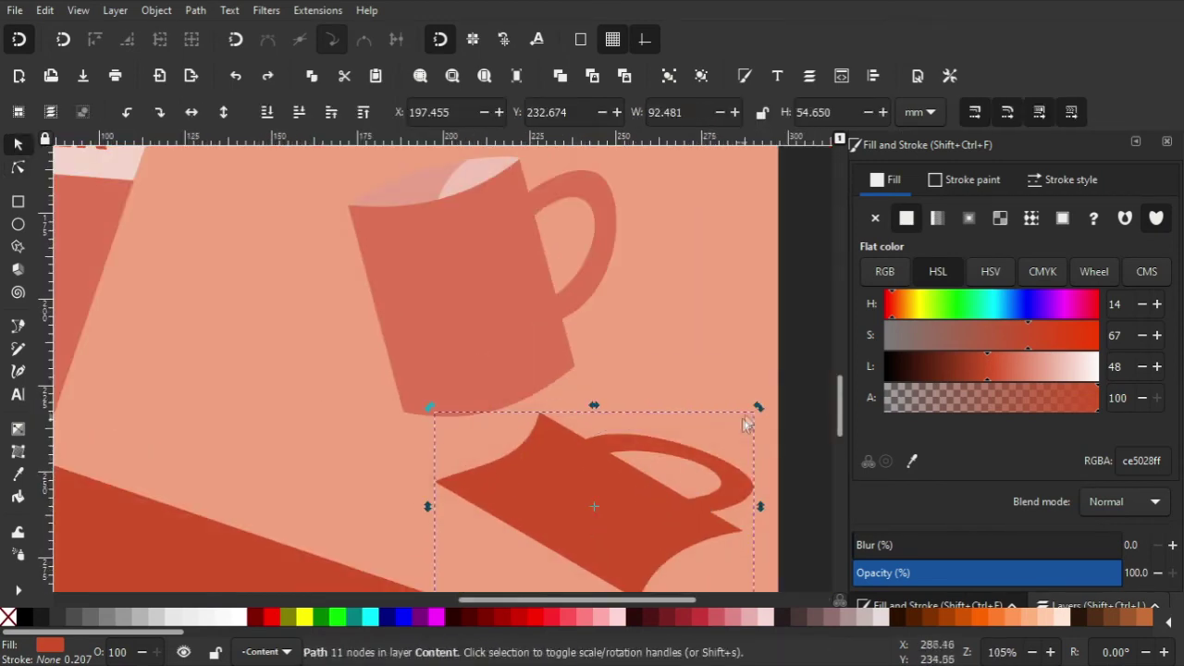
pyautogui.press('Escape')
pyautogui.scroll(-2, 608, 418)
pyautogui.click(521, 348)
pyautogui.moveTo(610, 454); pyautogui.dragTo(615, 451)
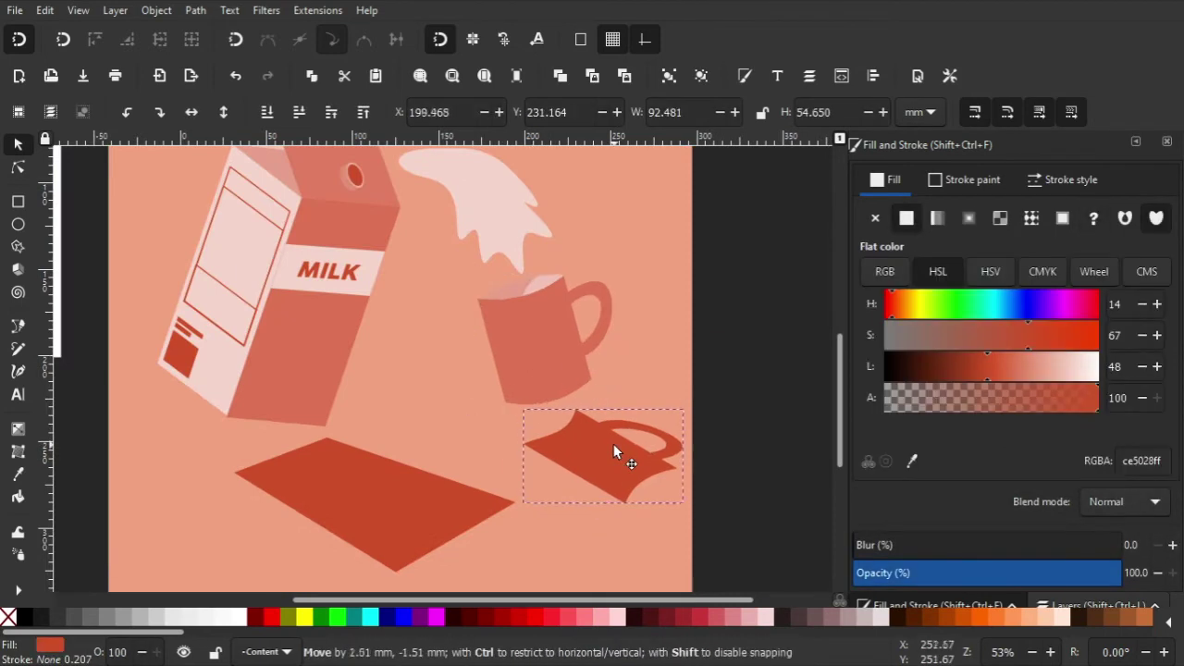
# Step: Adjust the mug shadow's outline and curve its upper-left edge with the Node tool
pyautogui.press('n')
pyautogui.scroll(2, 627, 490)
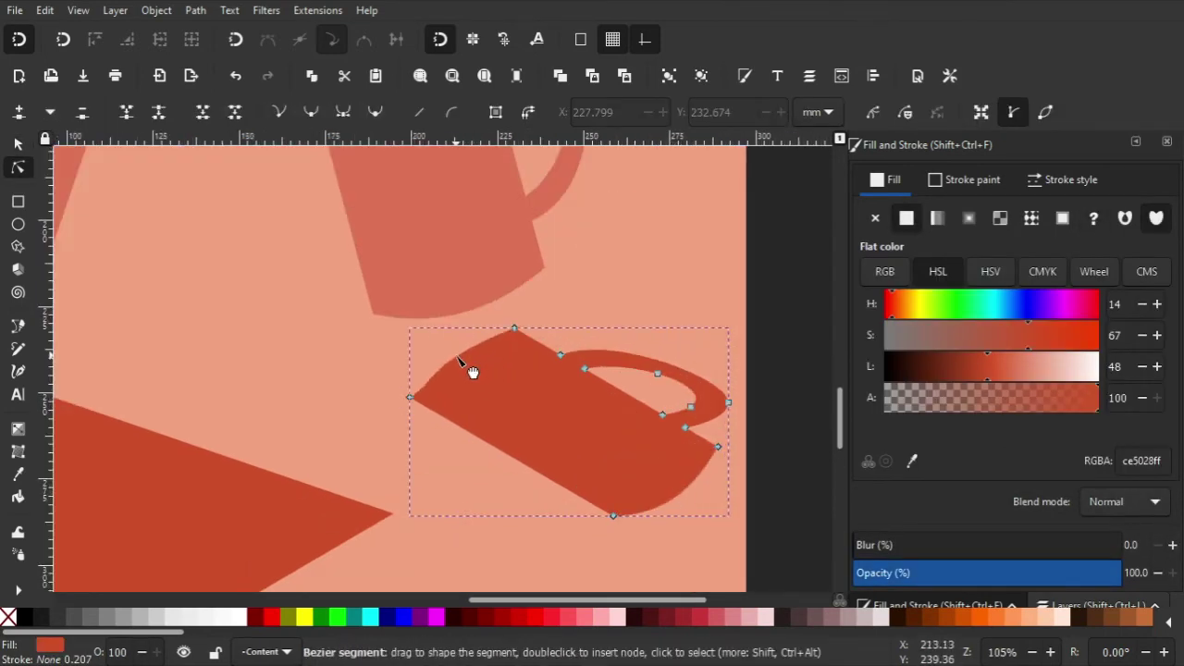
pyautogui.moveTo(582, 451); pyautogui.dragTo(582, 442)
pyautogui.scroll(1, 415, 402)
pyautogui.scroll(1, 415, 402)
pyautogui.click(383, 449)
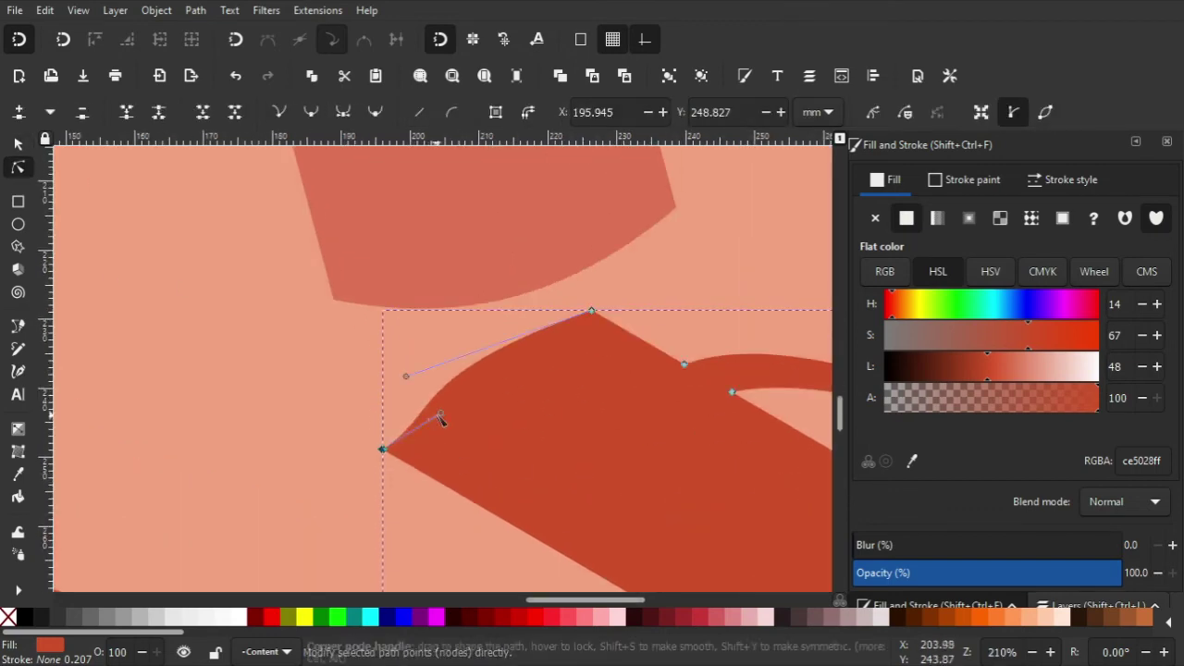
pyautogui.moveTo(408, 379); pyautogui.dragTo(491, 324)
pyautogui.press('s')
pyautogui.scroll(-4, 574, 416)
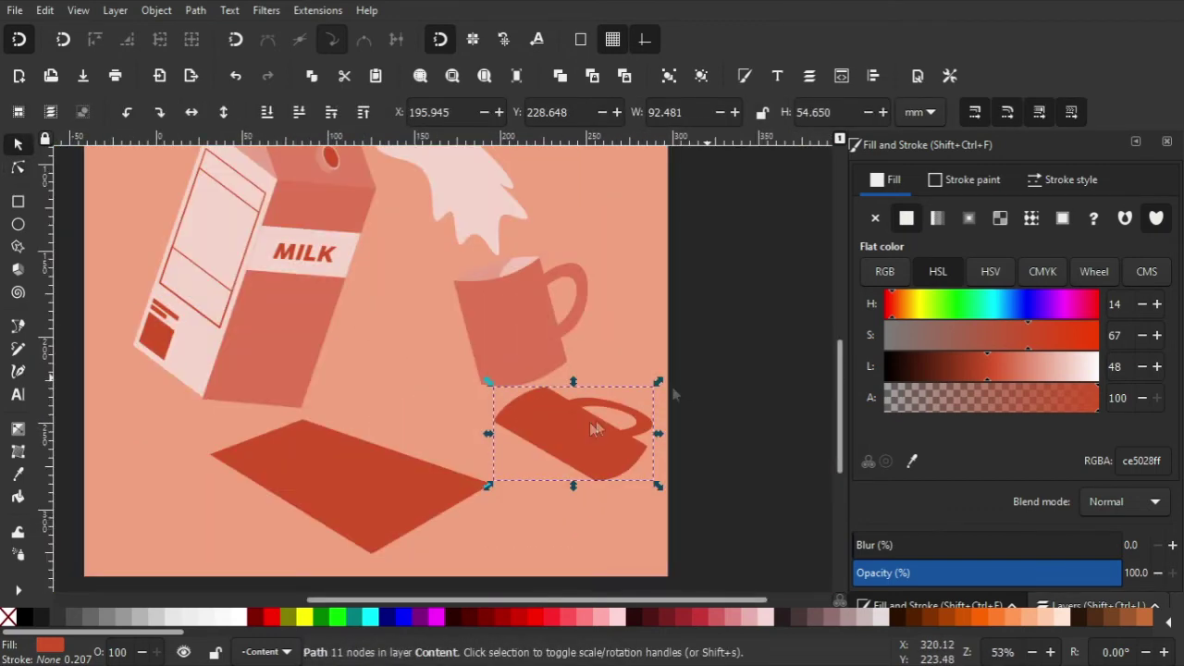
# Step: Try rotating the mug shadow about 15°, then undo the rotation
pyautogui.click(608, 418)
pyautogui.moveTo(658, 486); pyautogui.dragTo(629, 505)
pyautogui.click(589, 437)
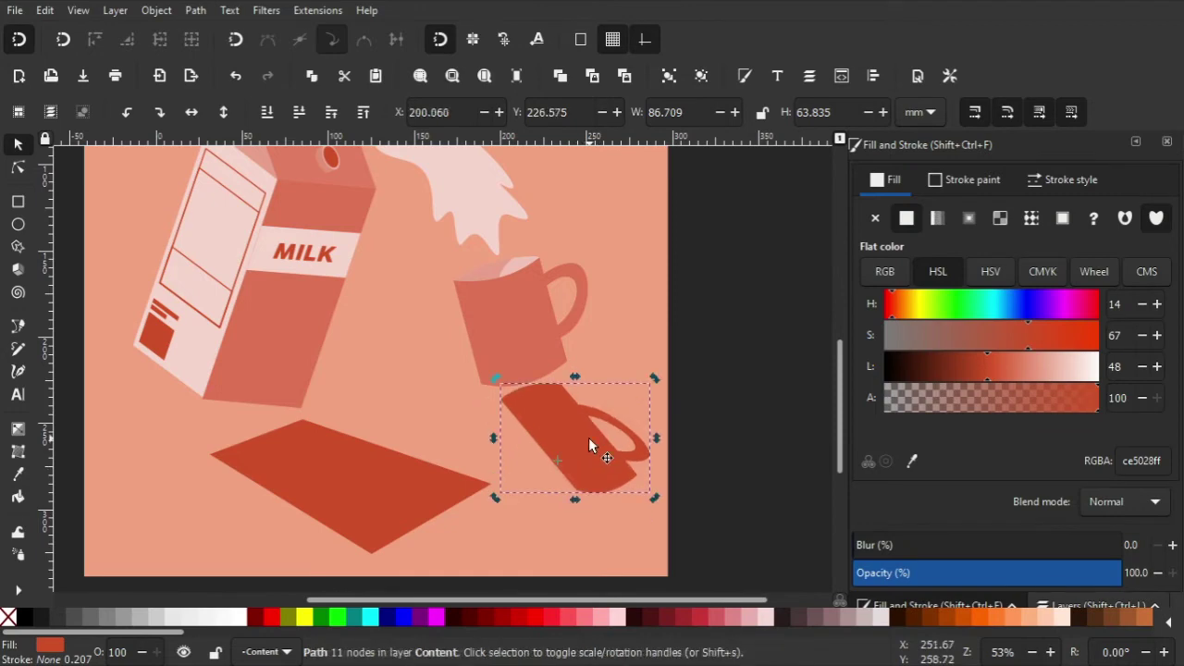
pyautogui.hotkey('ctrl', 'z')
pyautogui.scroll(-2, 601, 407)
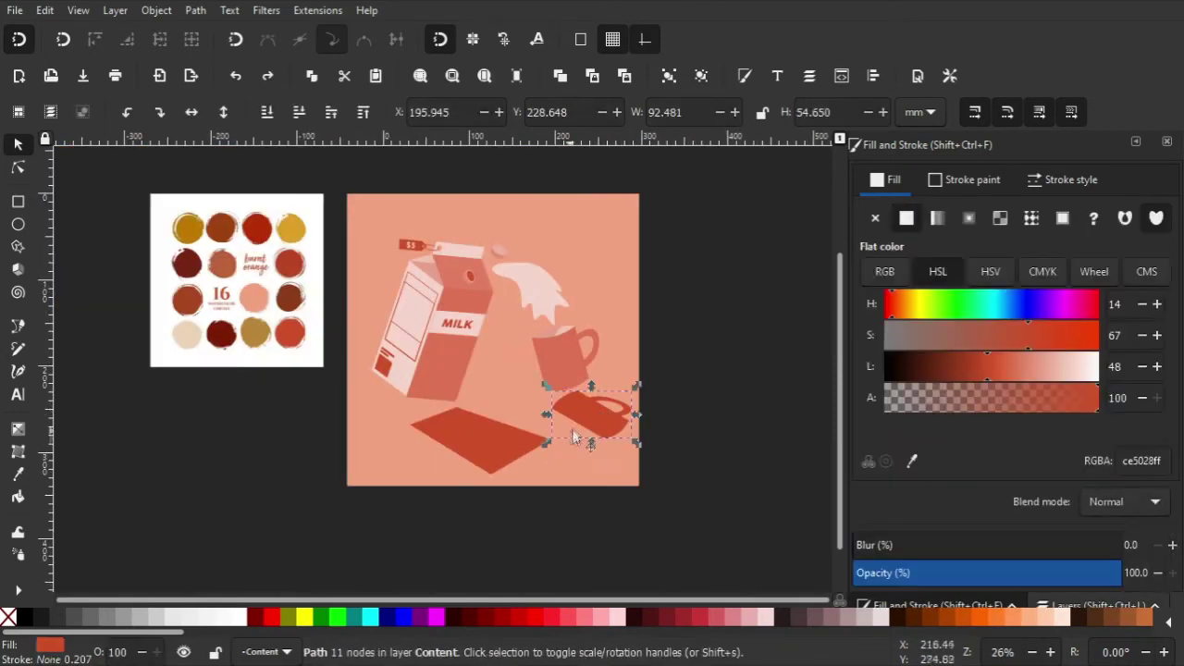
pyautogui.click(593, 421)
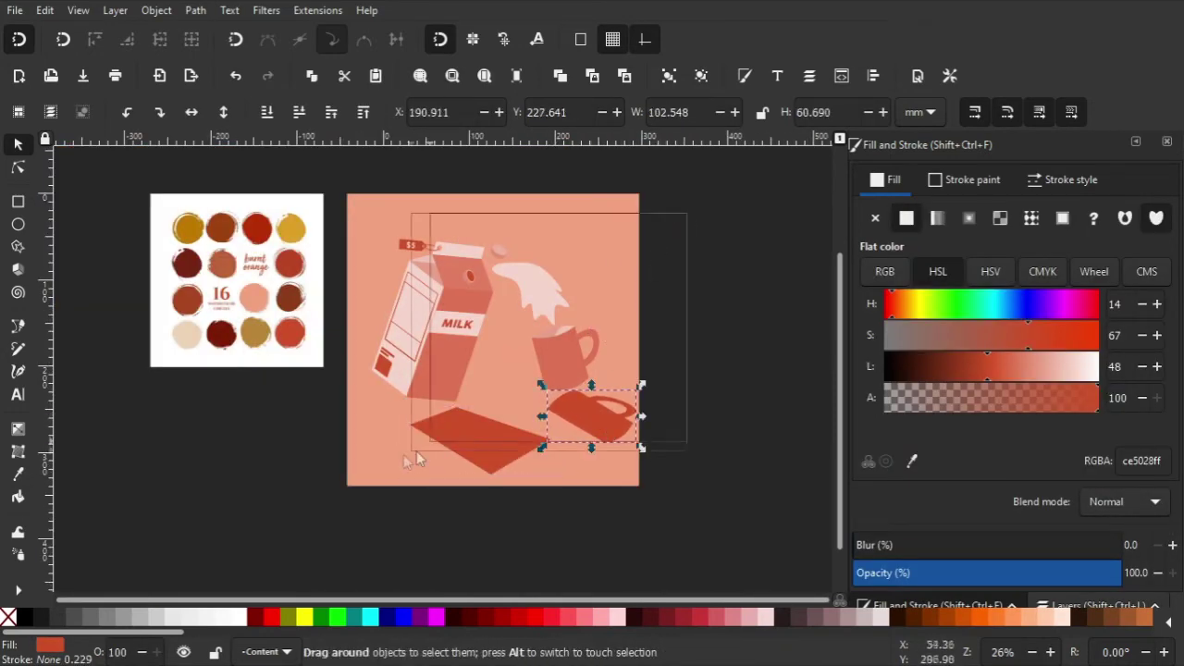
pyautogui.moveTo(687, 214); pyautogui.dragTo(414, 448)
pyautogui.click(725, 330)
pyautogui.scroll(1, 519, 338)
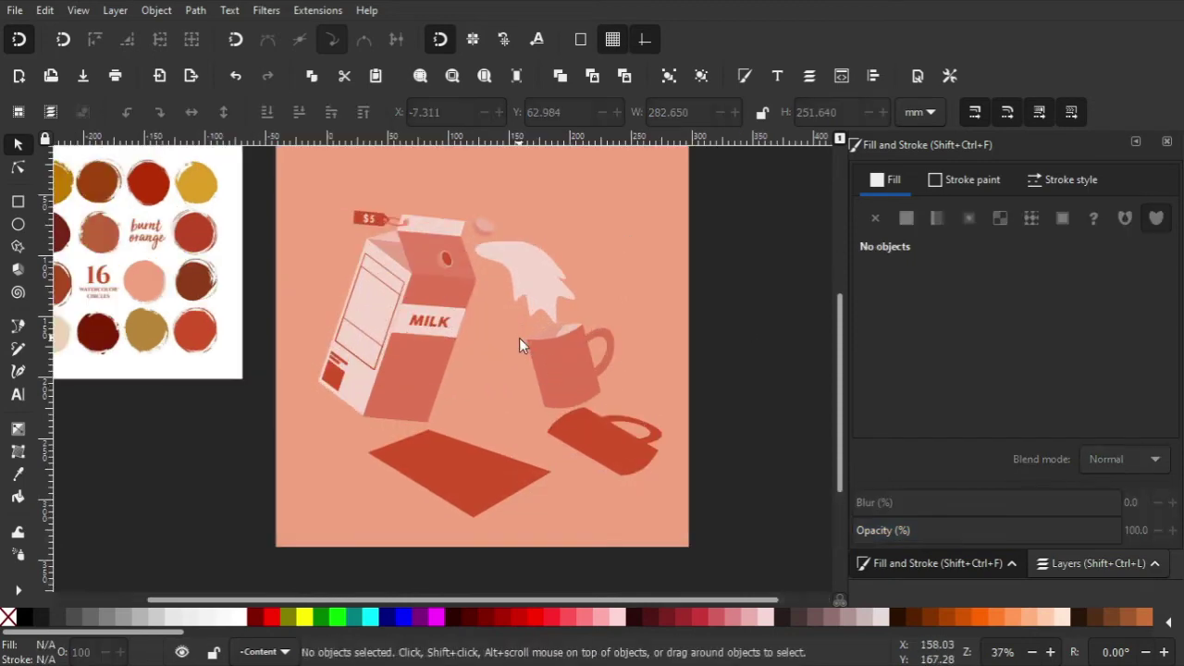
pyautogui.scroll(1, 519, 337)
# Step: Shrink the mug shadow to about 84%, move it right and down, and skew it
pyautogui.click(613, 431)
pyautogui.moveTo(702, 523); pyautogui.dragTo(693, 507)
pyautogui.moveTo(566, 444); pyautogui.dragTo(595, 456)
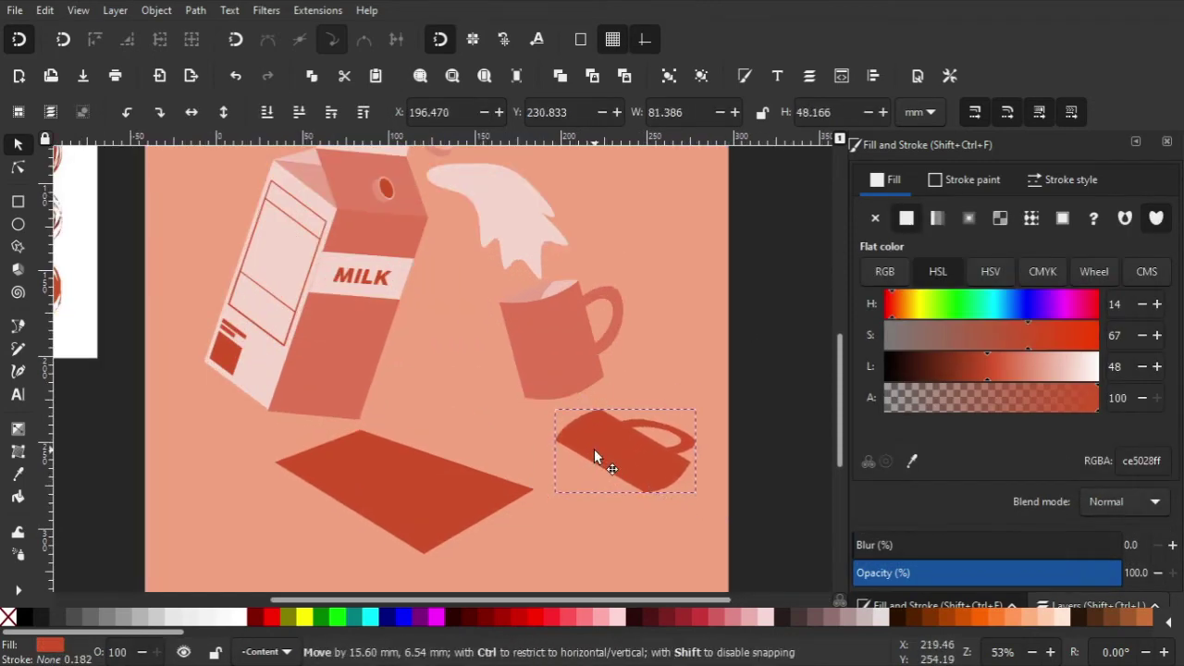
pyautogui.click(627, 488)
pyautogui.moveTo(625, 404); pyautogui.dragTo(642, 407)
# Step: Nudge the carton's shadow slightly and deselect everything
pyautogui.click(407, 490)
pyautogui.moveTo(466, 505); pyautogui.dragTo(460, 507)
pyautogui.press('Escape')
pyautogui.scroll(-1, 641, 412)
pyautogui.click(641, 413)
pyautogui.click(723, 353)
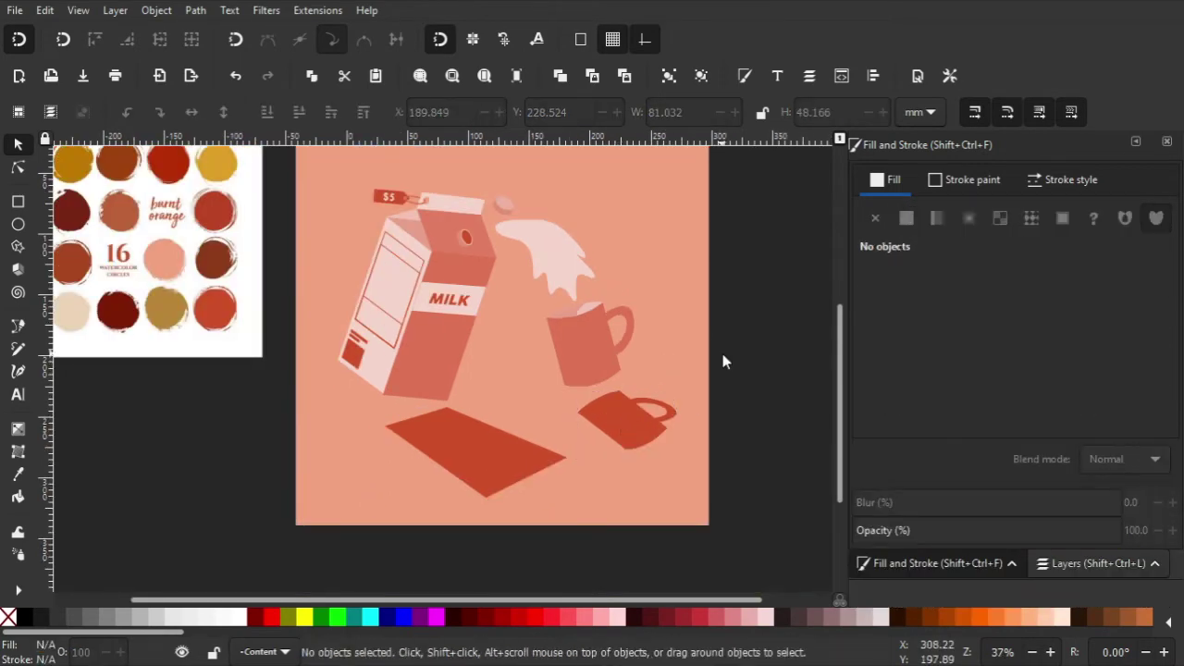
pyautogui.scroll(4, 685, 370)
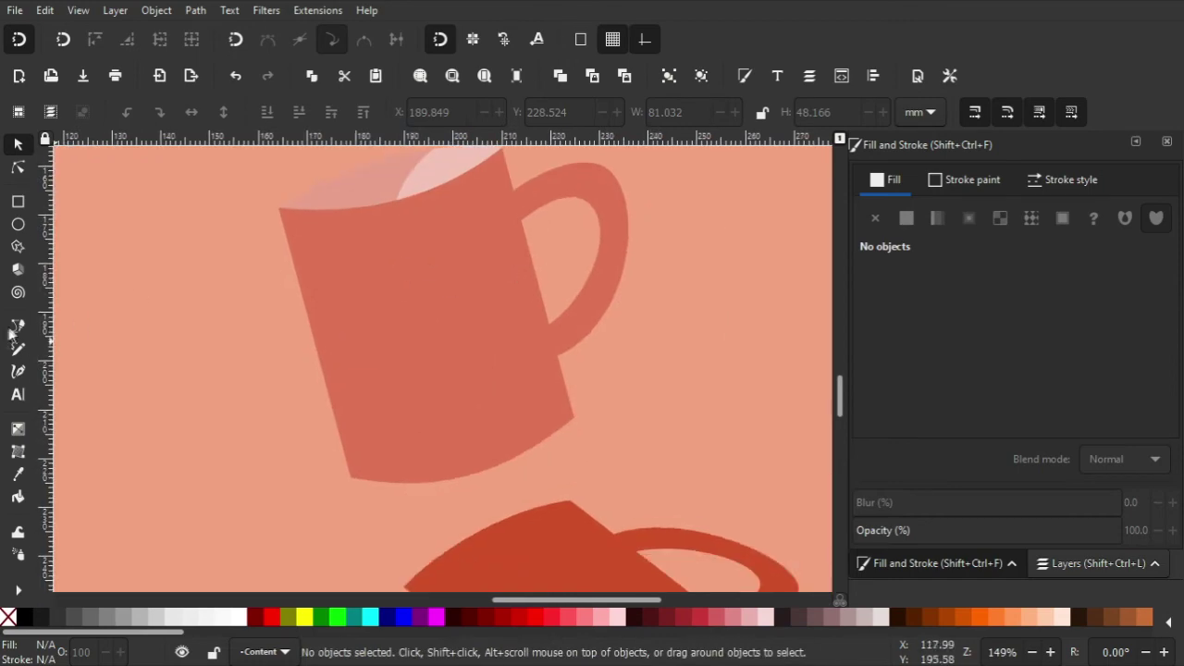
# Step: Draw a straight-edged strip over the mug's left side, filled with the mug's salmon colour
pyautogui.click(17, 327)
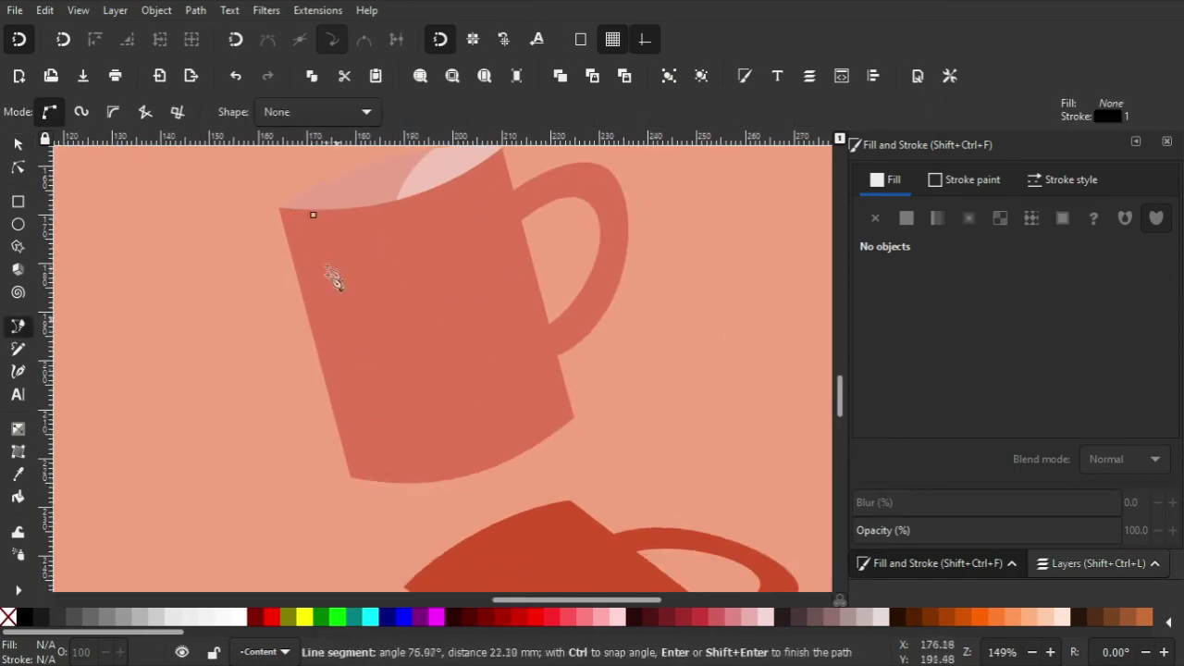
pyautogui.click(294, 182)
pyautogui.press('d')
pyautogui.scroll(-3, 529, 386)
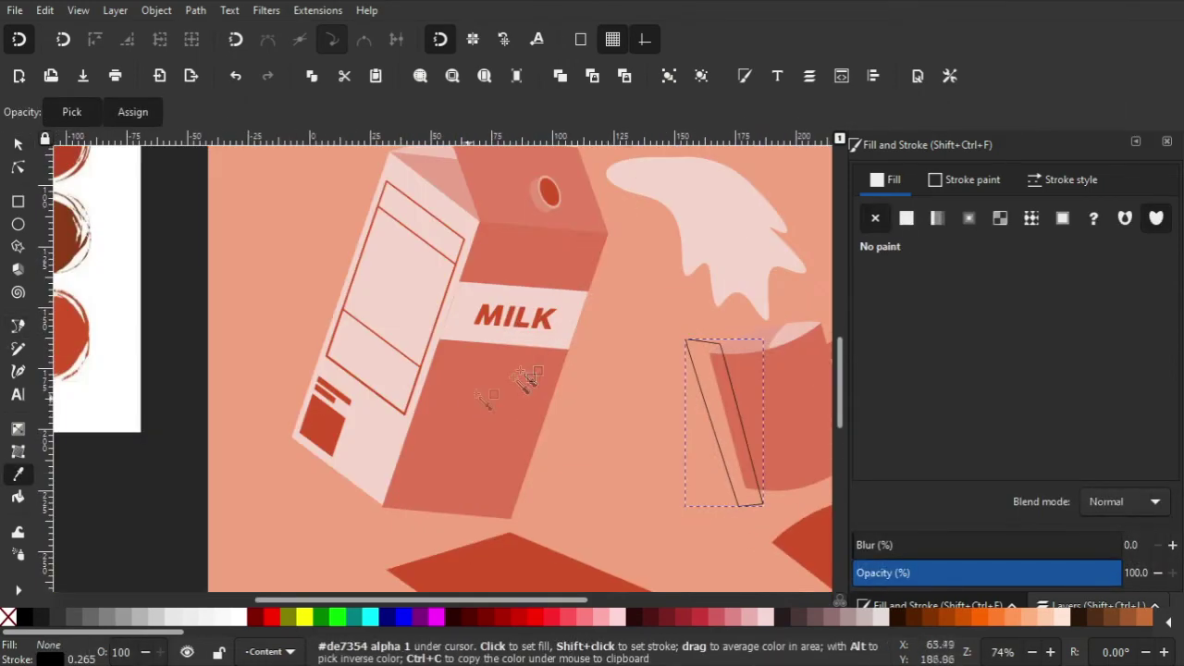
pyautogui.scroll(-2, 528, 386)
pyautogui.click(436, 285)
pyautogui.press('s')
# Step: Intersect the strip with the mug body so it follows the mug's outline
pyautogui.click(568, 415)
pyautogui.scroll(1, 567, 414)
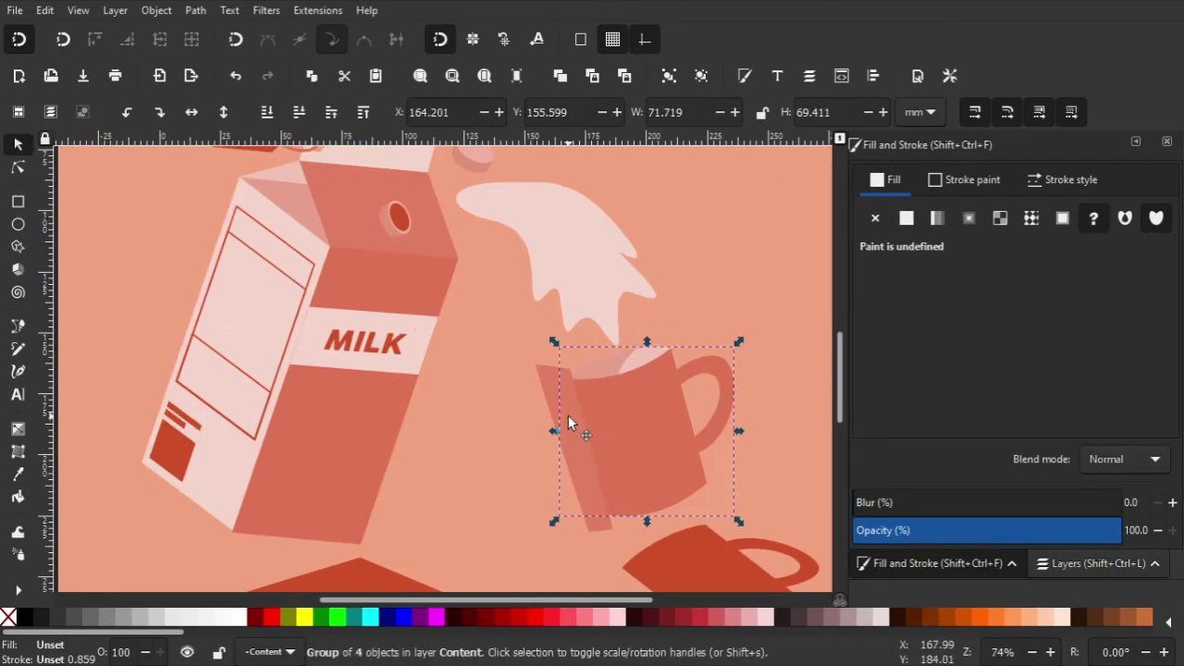
pyautogui.click(622, 416)
pyautogui.keyDown('shift'); pyautogui.click(562, 378); pyautogui.keyUp('shift')
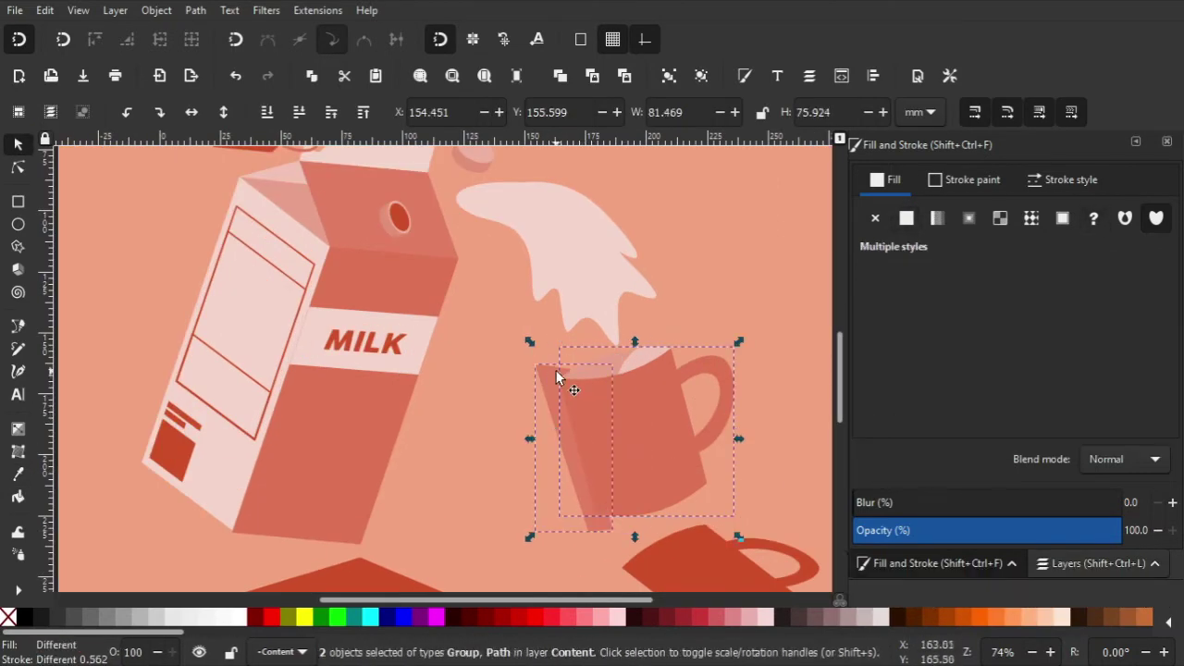
pyautogui.click(510, 386)
pyautogui.click(658, 407)
pyautogui.press('Escape')
pyautogui.keyDown('ctrl'); pyautogui.click(612, 391); pyautogui.keyUp('ctrl')
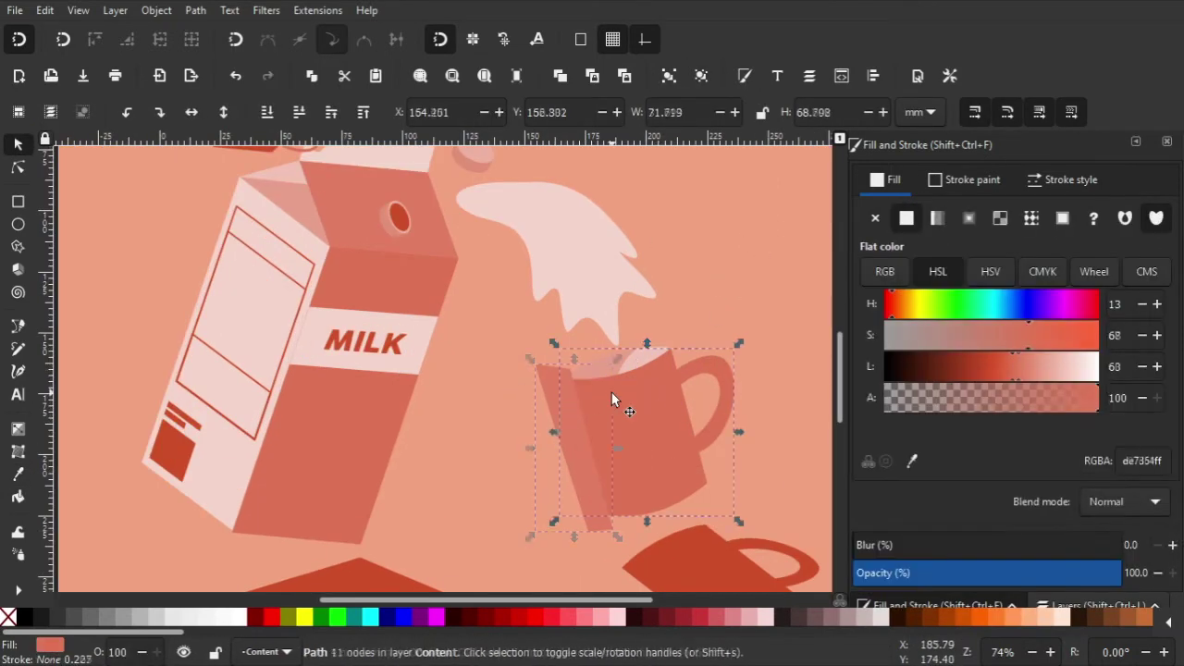
pyautogui.keyDown('shift'); pyautogui.click(555, 379); pyautogui.keyUp('shift')
pyautogui.click(195, 10)
pyautogui.click(232, 166)
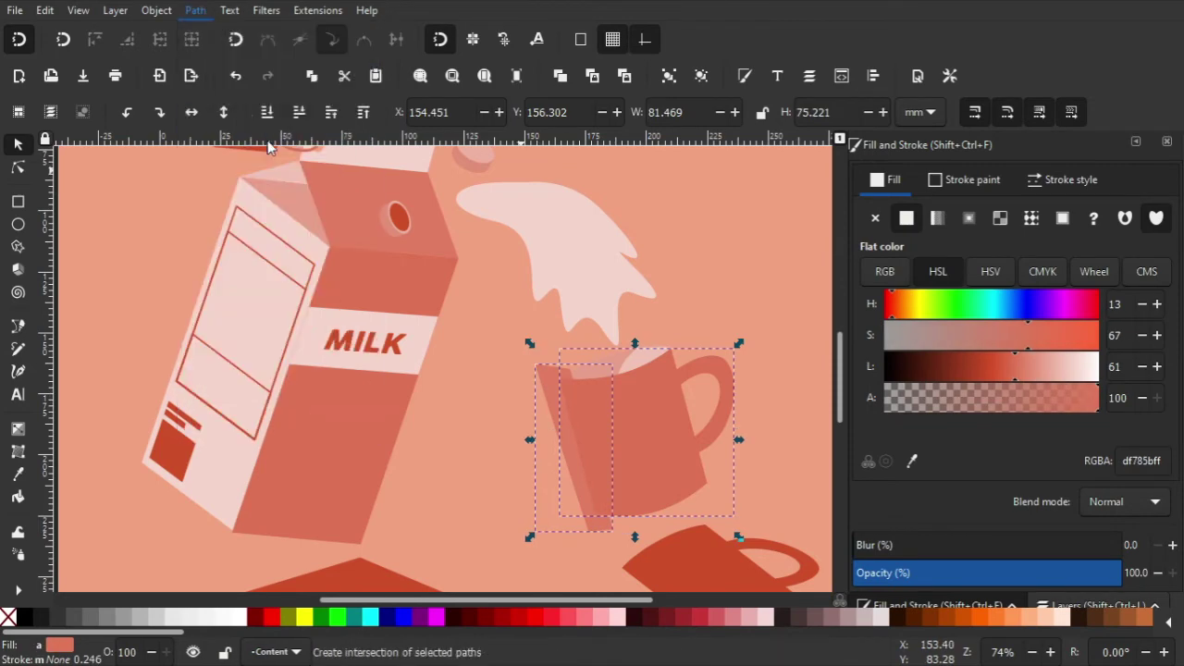
pyautogui.press('Escape')
# Step: Recolour the stripe with a sampled pink, then set its lightness to 73
pyautogui.keyDown('ctrl'); pyautogui.scroll(-1, 494, 310); pyautogui.keyUp('ctrl')
pyautogui.keyDown('ctrl'); pyautogui.scroll(2, 494, 312); pyautogui.keyUp('ctrl')
pyautogui.click(444, 378)
pyautogui.keyDown('ctrl'); pyautogui.scroll(-2, 444, 378); pyautogui.keyUp('ctrl')
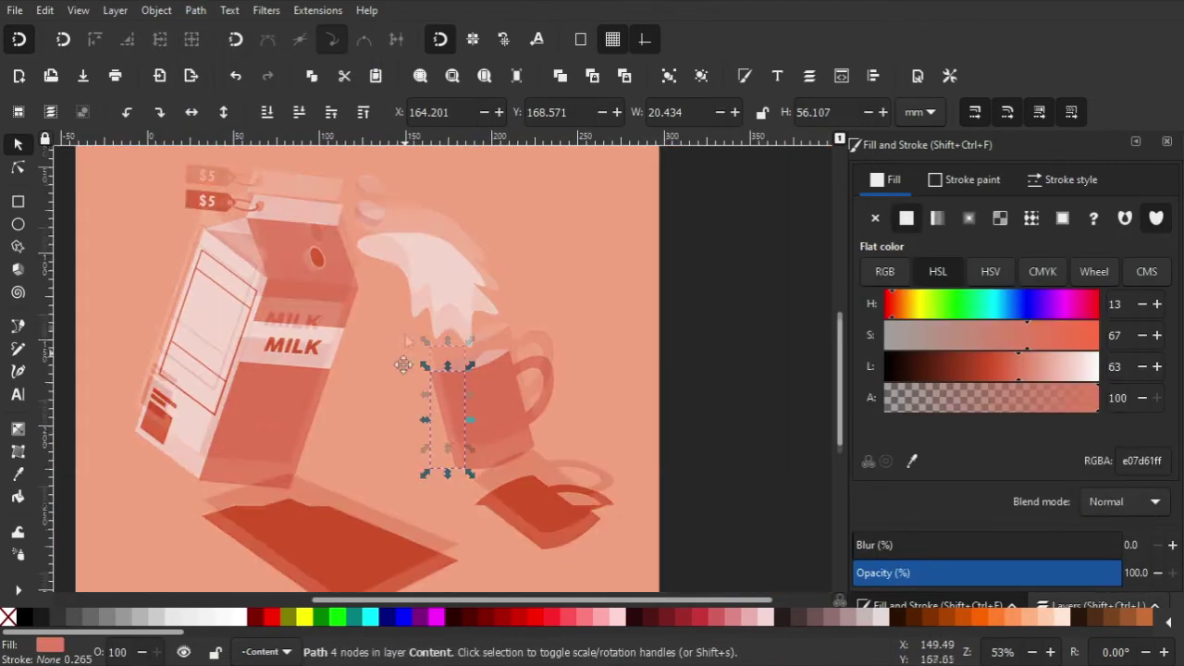
pyautogui.press('d')
pyautogui.click(235, 247)
pyautogui.click(268, 264)
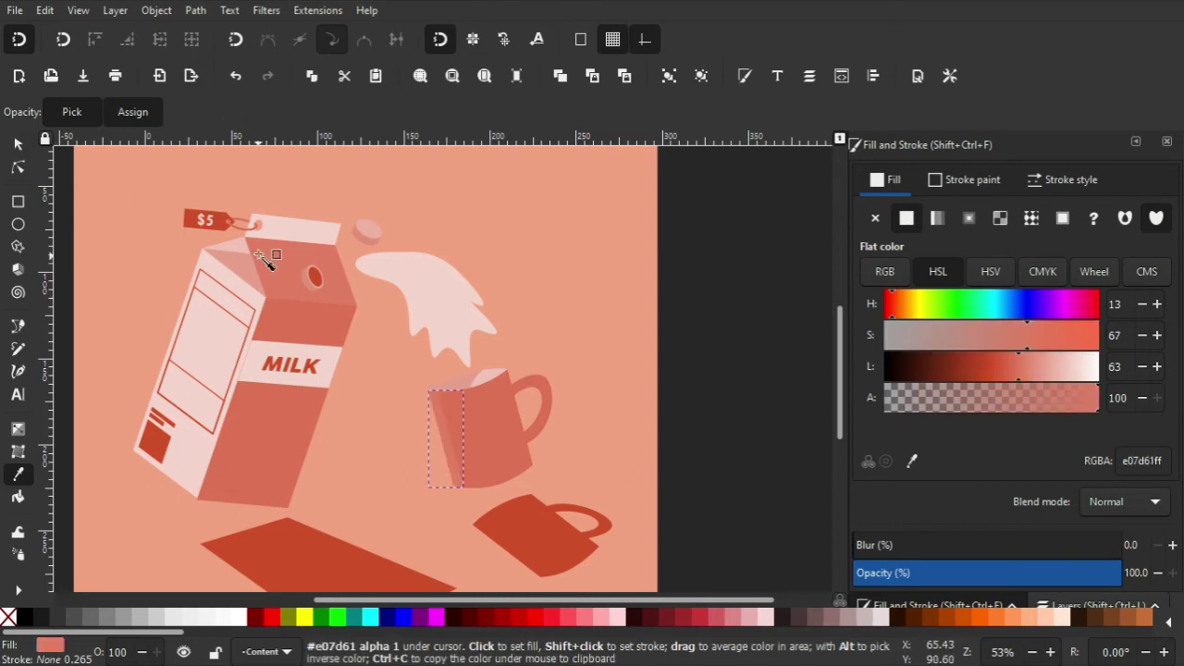
pyautogui.write('s58')
pyautogui.press('Return')
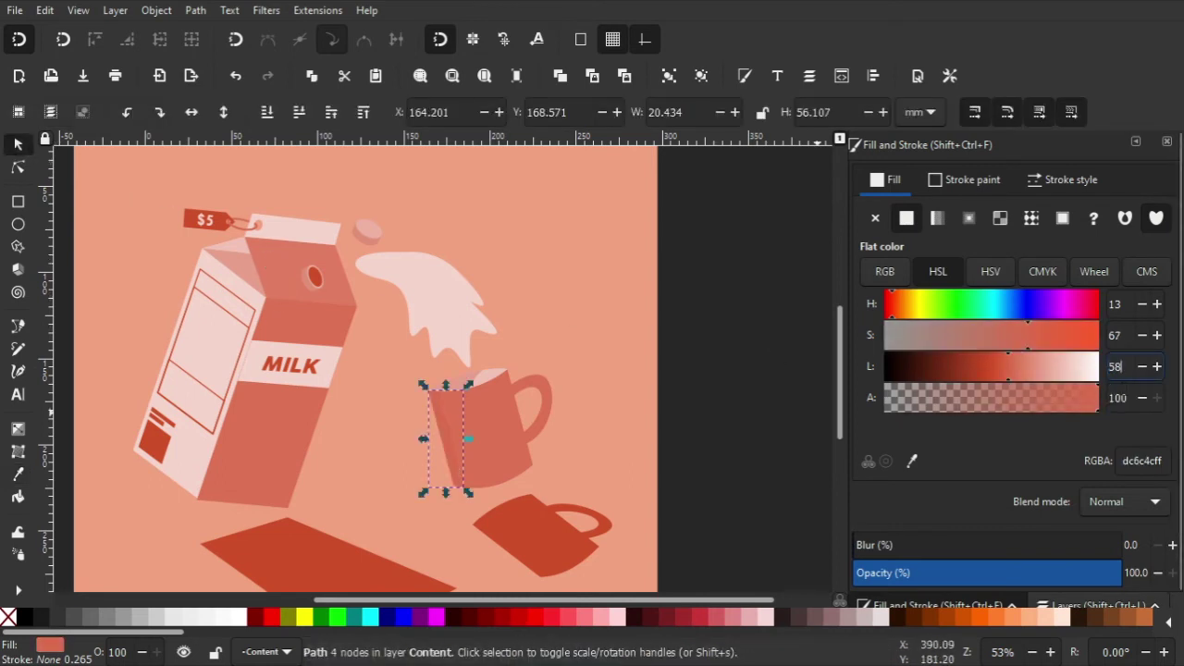
pyautogui.write('73')
pyautogui.press('Return')
pyautogui.keyDown('ctrl'); pyautogui.scroll(2, 466, 431); pyautogui.keyUp('ctrl')
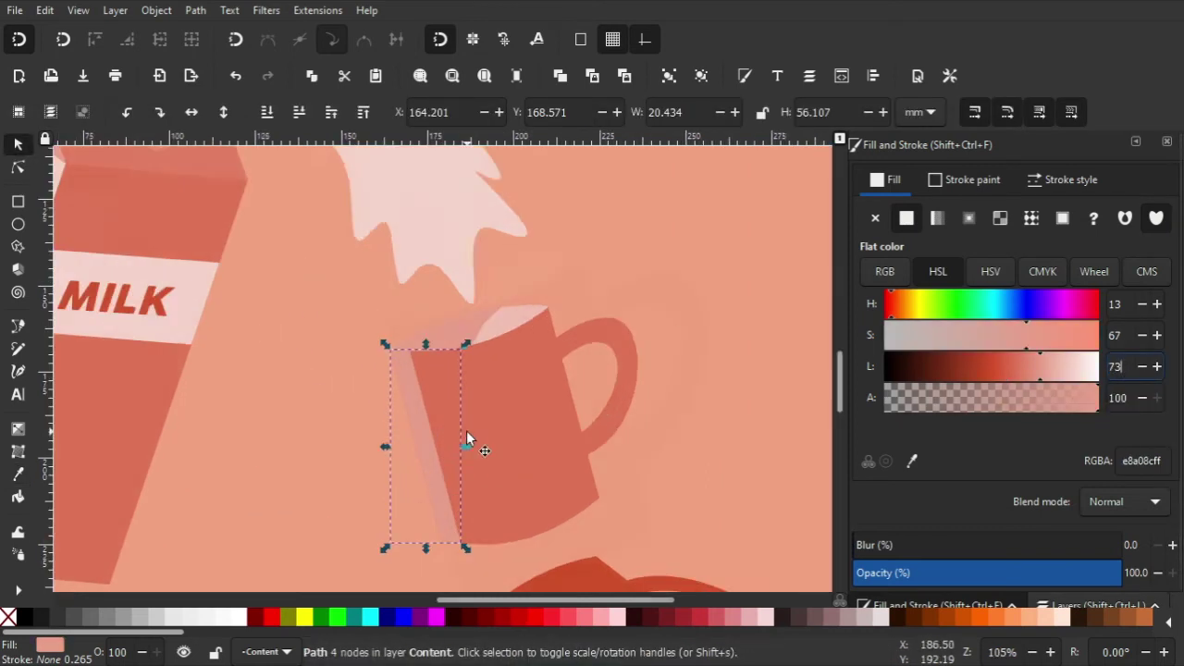
pyautogui.keyDown('ctrl'); pyautogui.scroll(2, 527, 306); pyautogui.keyUp('ctrl')
pyautogui.press('b')
pyautogui.keyDown('ctrl'); pyautogui.scroll(-2, 530, 231); pyautogui.keyUp('ctrl')
# Step: Draw a shading shape over the mug's handle, filled with the mug colour at lightness 50
pyautogui.keyDown('ctrl'); pyautogui.scroll(1, 608, 220); pyautogui.keyUp('ctrl')
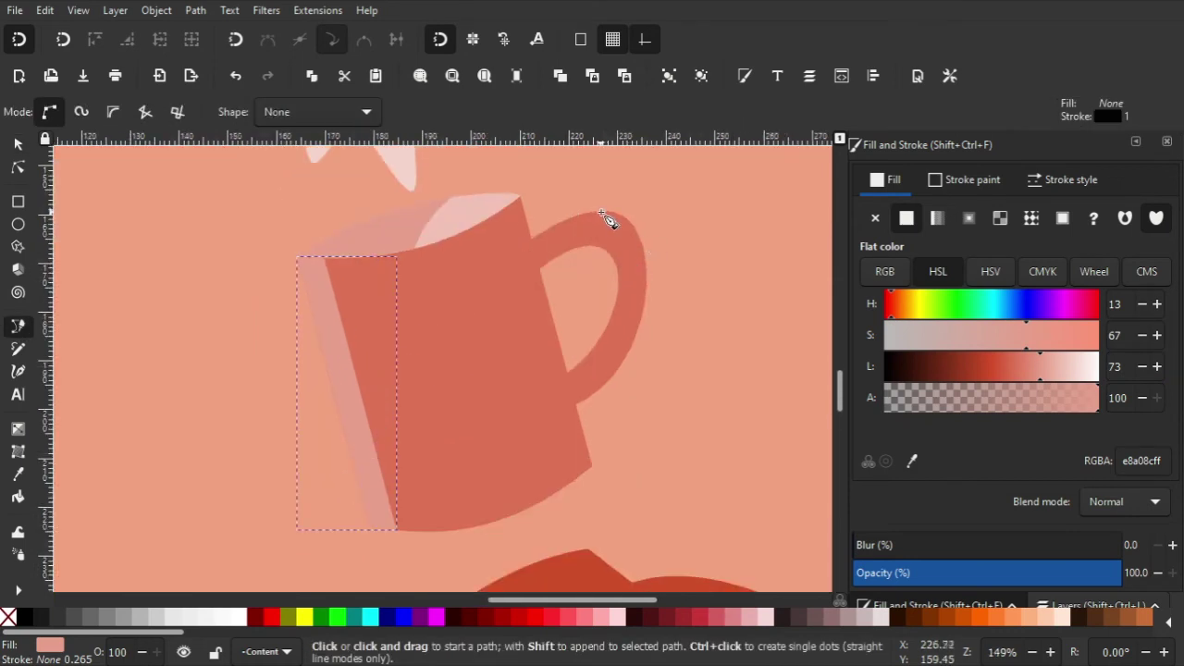
pyautogui.click(601, 219)
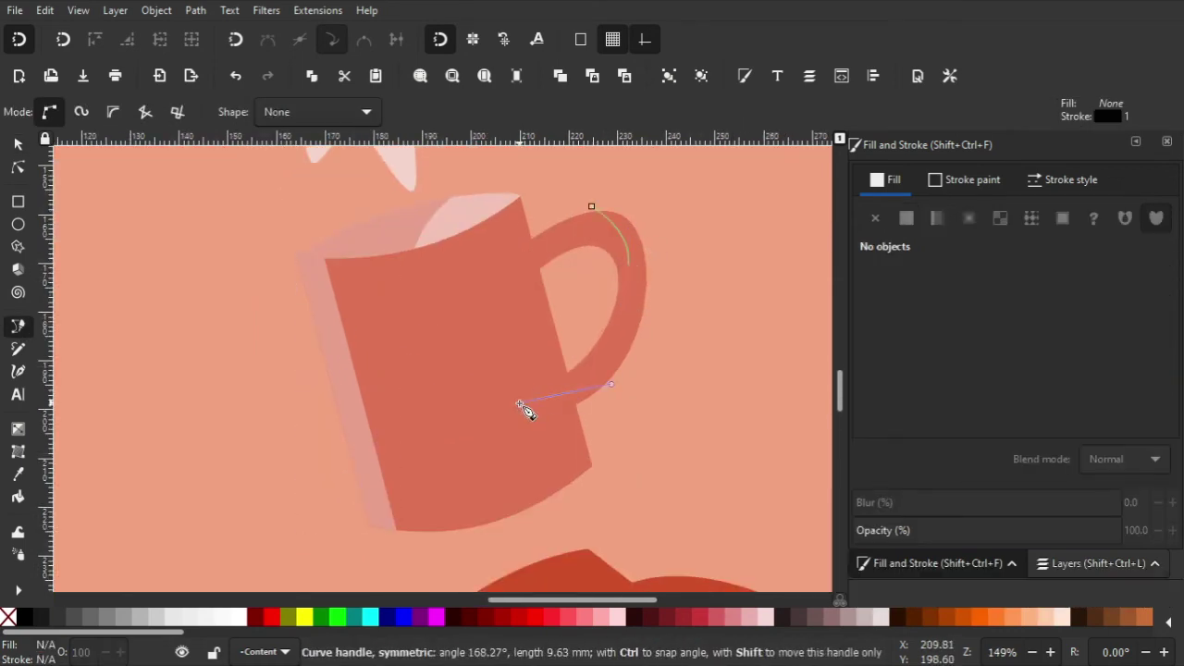
pyautogui.click(680, 208)
pyautogui.click(591, 206)
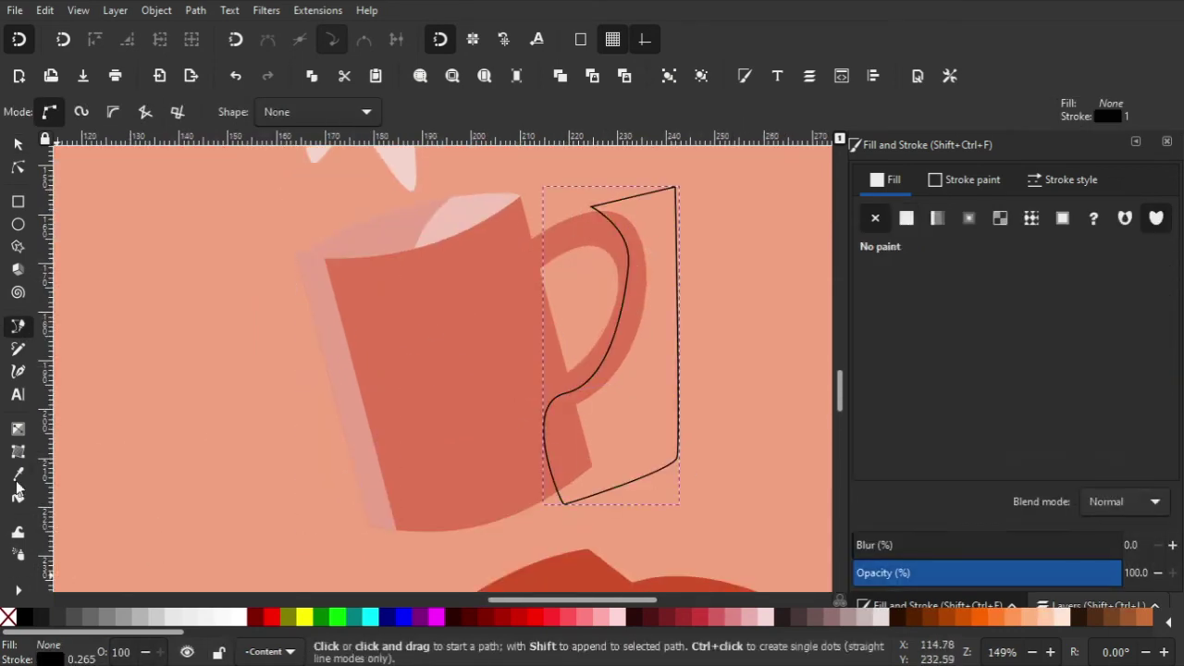
pyautogui.press('d')
pyautogui.keyDown('ctrl'); pyautogui.scroll(-2, 333, 416); pyautogui.keyUp('ctrl')
pyautogui.click(289, 396)
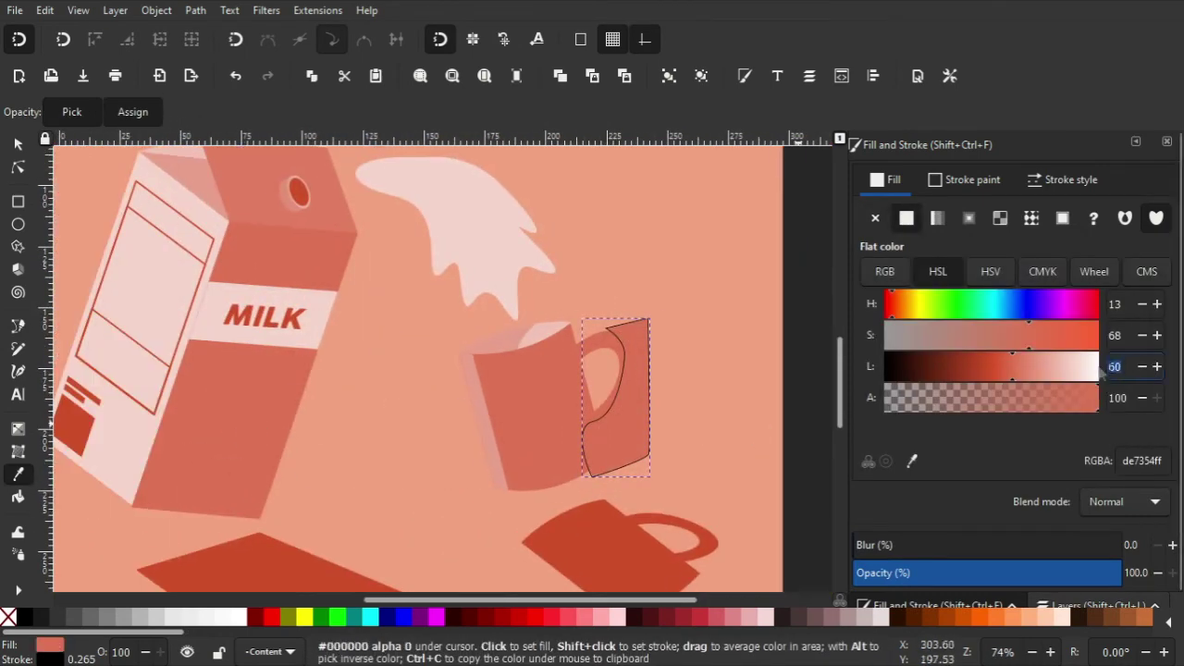
pyautogui.write('50')
pyautogui.press('Return')
# Step: Trim the handle shading to the mug body with Path > Intersection
pyautogui.keyDown('ctrl'); pyautogui.scroll(2, 339, 470); pyautogui.keyUp('ctrl')
pyautogui.press('s')
pyautogui.click(308, 352)
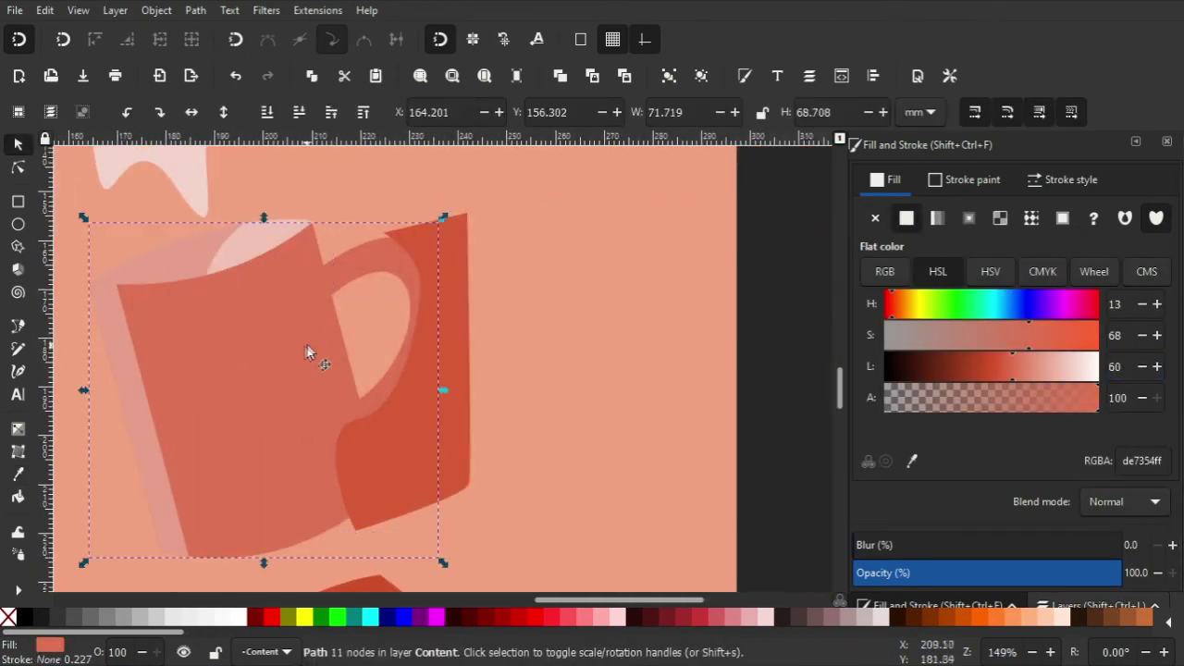
pyautogui.keyDown('shift'); pyautogui.click(462, 288); pyautogui.keyUp('shift')
pyautogui.click(196, 10)
pyautogui.click(241, 129)
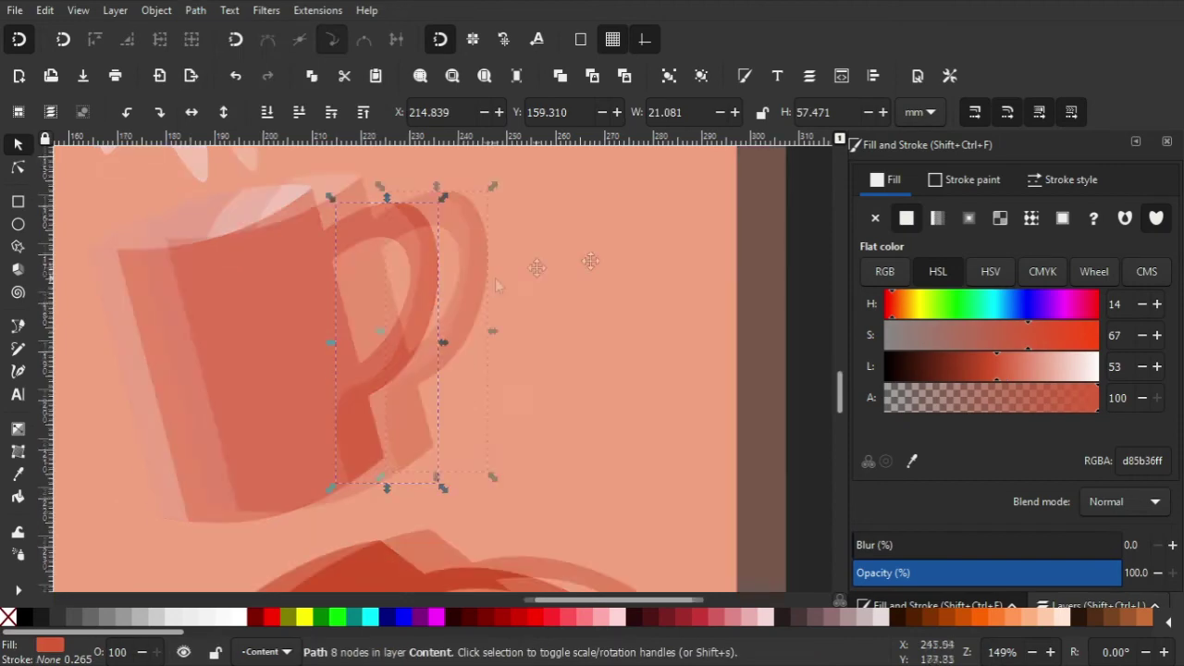
# Step: Draw a quadrilateral over the mug's right side, filled with the mug's colour
pyautogui.press('b')
pyautogui.click(348, 190)
pyautogui.click(463, 474)
pyautogui.click(513, 453)
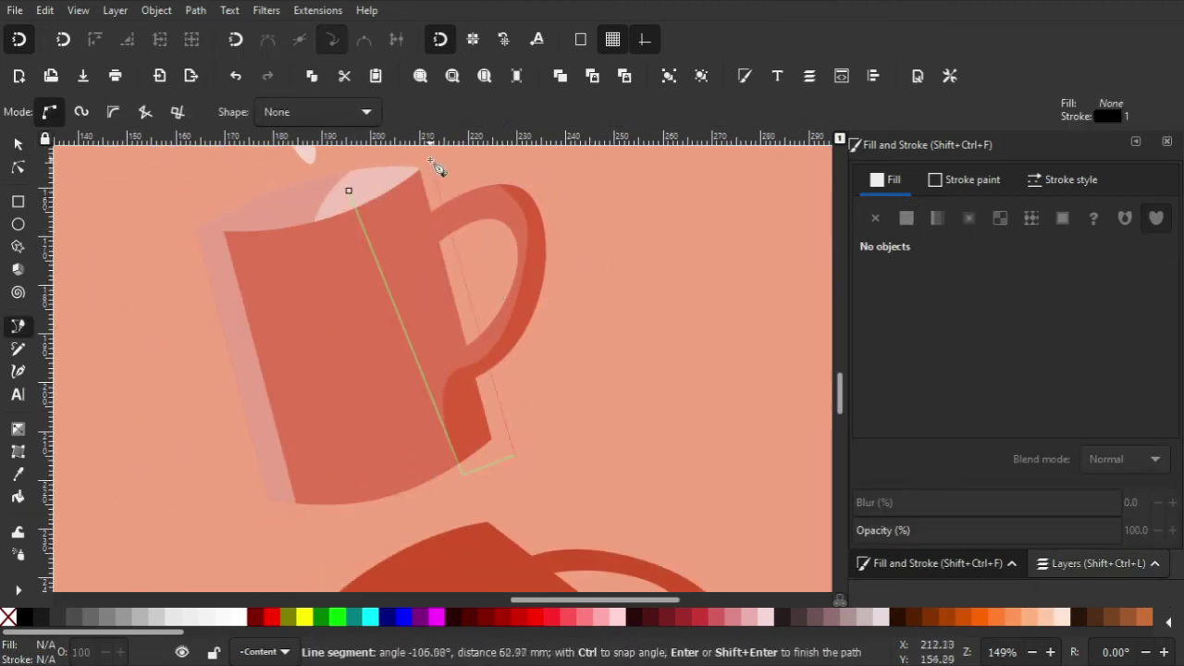
pyautogui.click(428, 153)
pyautogui.click(347, 190)
pyautogui.press('p')
pyautogui.press('d')
pyautogui.click(494, 382)
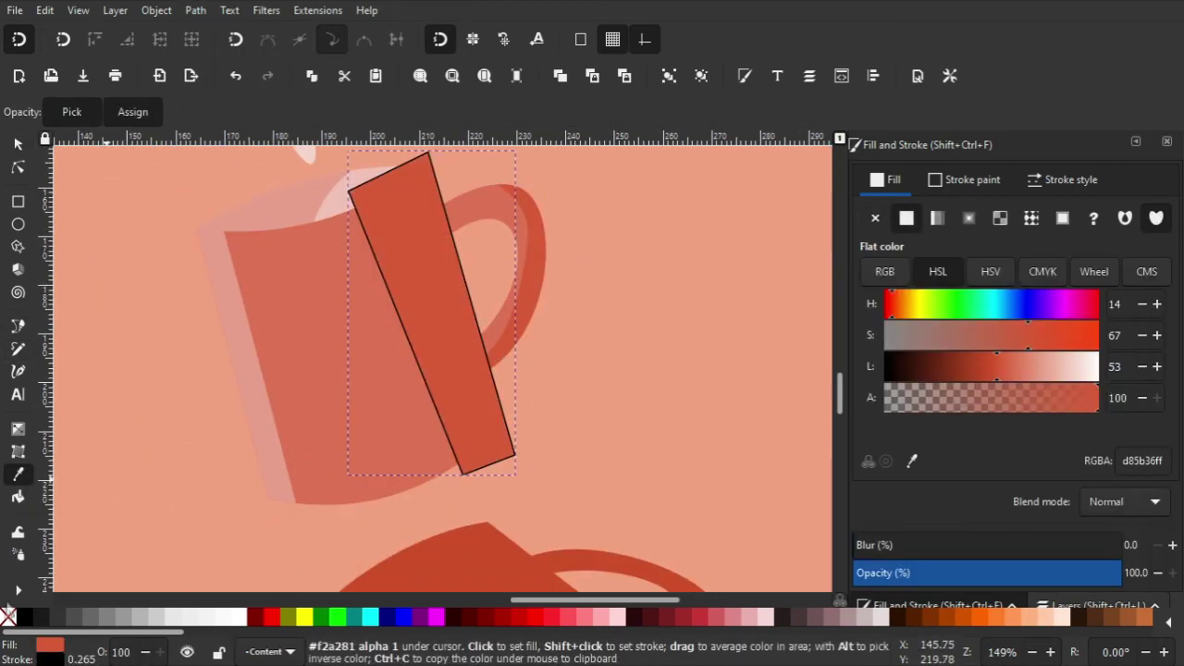
# Step: Raise the mug body and trim the quadrilateral against it with Path > Difference
pyautogui.press('s')
pyautogui.keyDown('alt'); pyautogui.click(398, 194); pyautogui.keyUp('alt')
pyautogui.press('Home')
pyautogui.keyDown('alt'); pyautogui.keyDown('shift'); pyautogui.click(388, 215); pyautogui.keyUp('shift'); pyautogui.keyUp('alt')
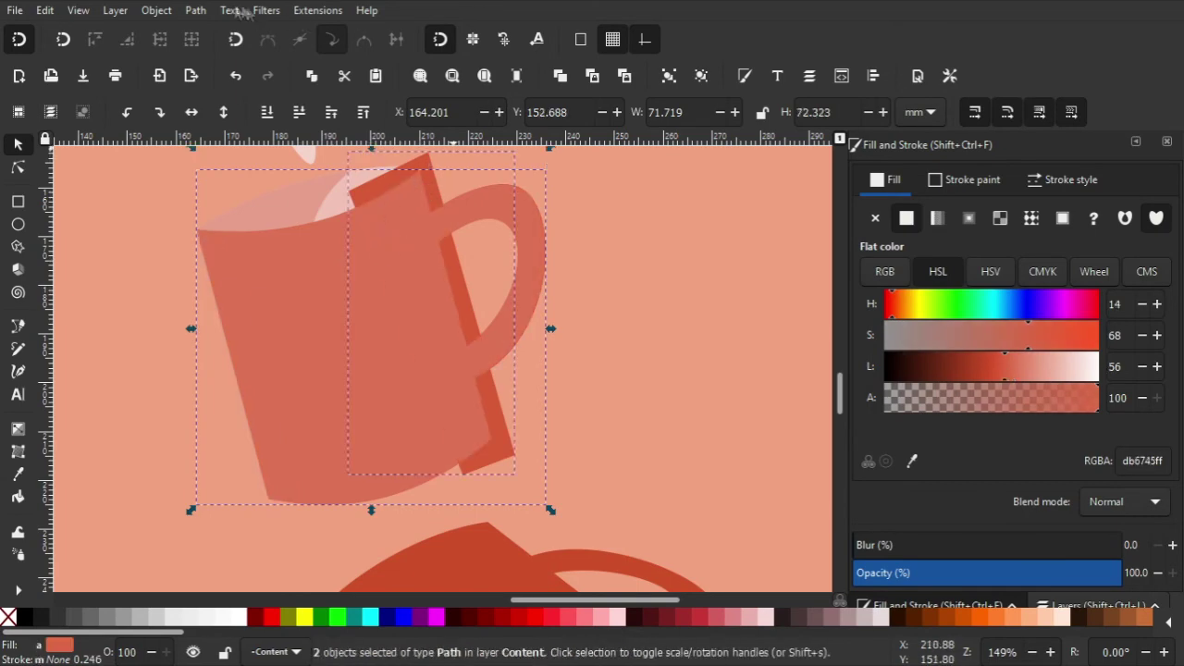
pyautogui.click(195, 10)
pyautogui.click(248, 113)
pyautogui.click(644, 294)
pyautogui.keyDown('ctrl'); pyautogui.scroll(-2, 604, 291); pyautogui.keyUp('ctrl')
# Step: Select the mug's pale left strip, then deselect and fit the whole page in view
pyautogui.scroll(1, 603, 292)
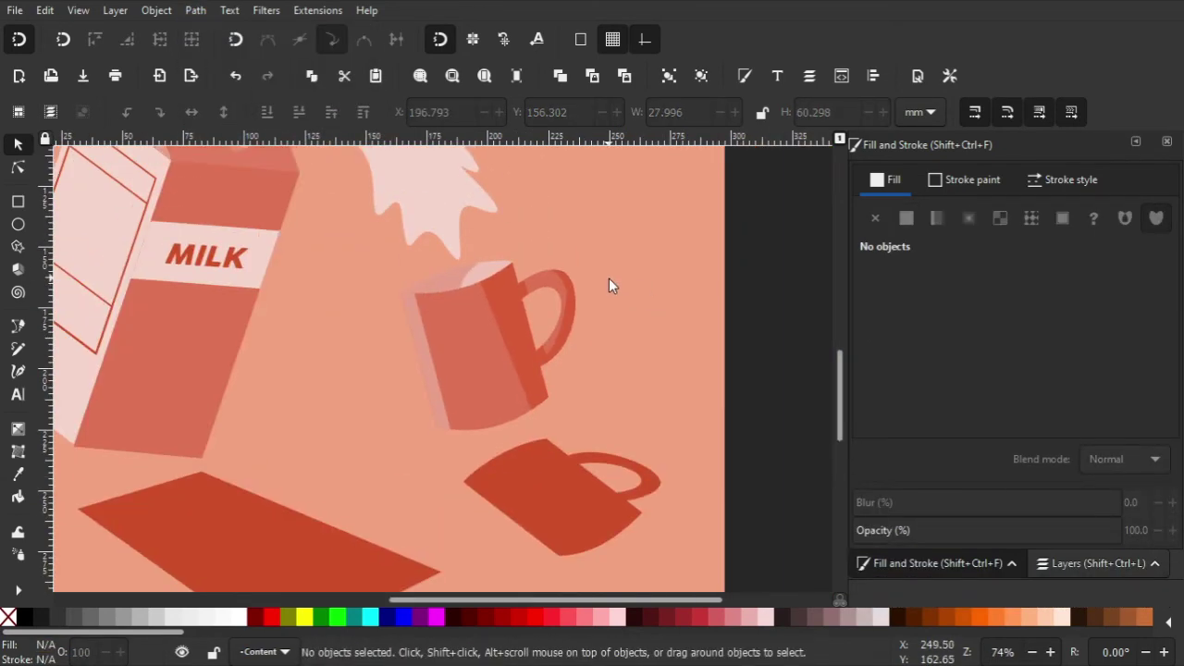
pyautogui.keyDown('ctrl'); pyautogui.scroll(-1, 537, 312); pyautogui.keyUp('ctrl')
pyautogui.click(428, 344)
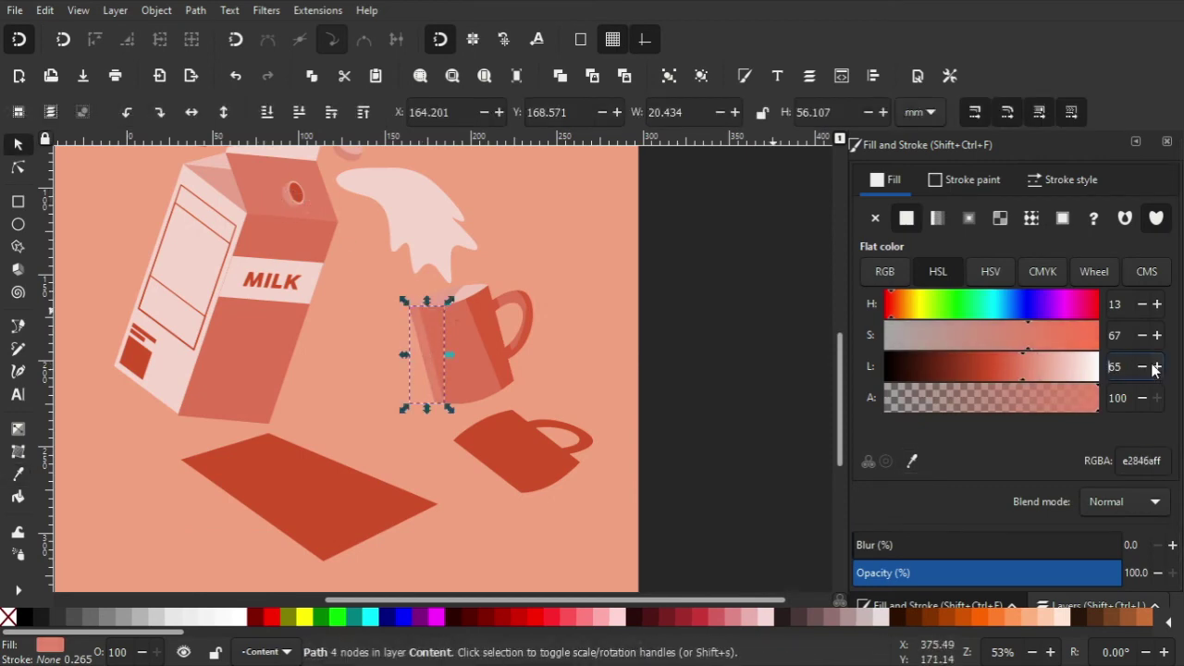
pyautogui.press('Escape')
pyautogui.press('5')
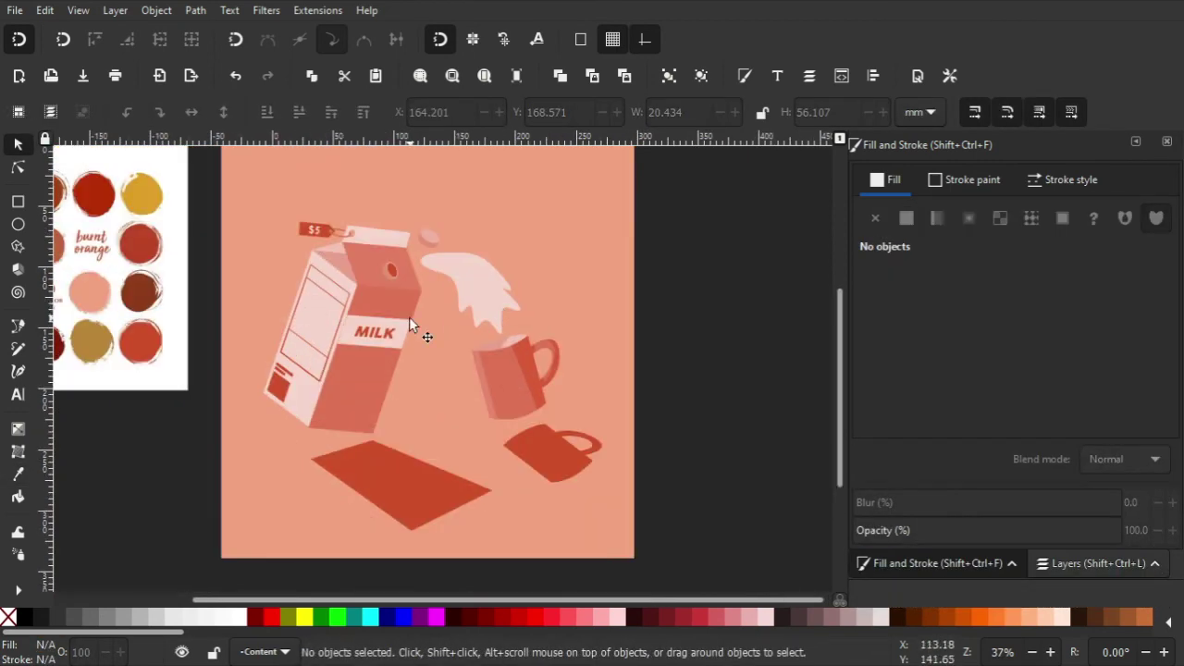
# Step: Select the carton's front face and top panel to inspect the finished carton
pyautogui.click(379, 380)
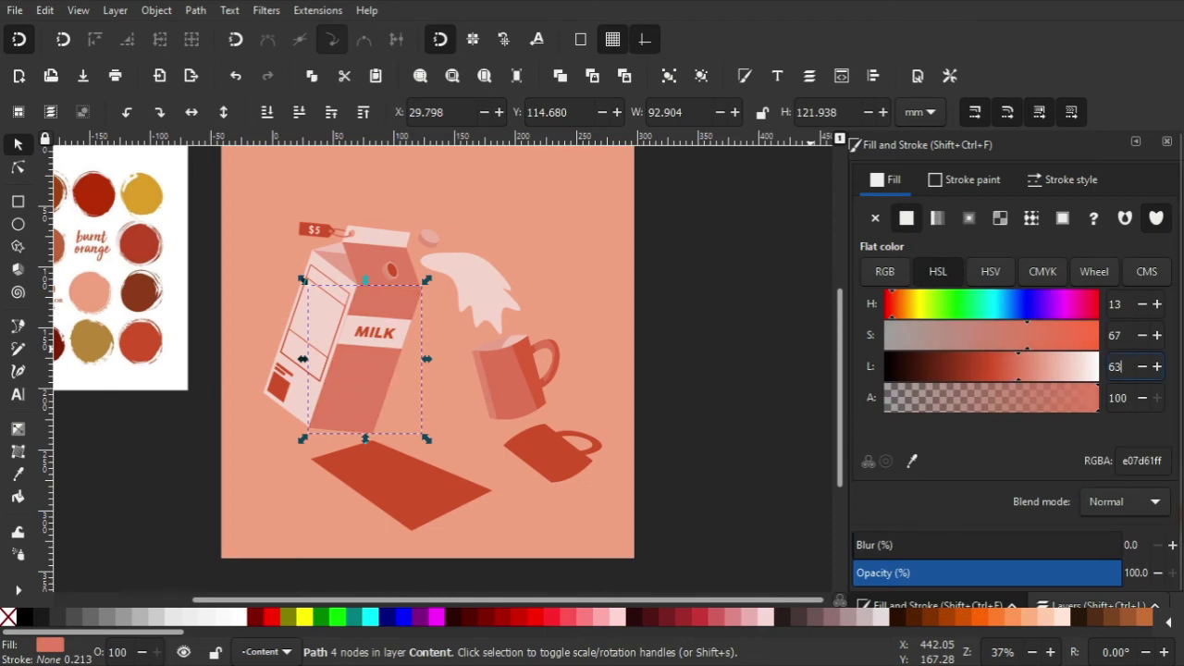
pyautogui.click(389, 264)
pyautogui.keyDown('ctrl'); pyautogui.scroll(1, 693, 296); pyautogui.keyUp('ctrl')
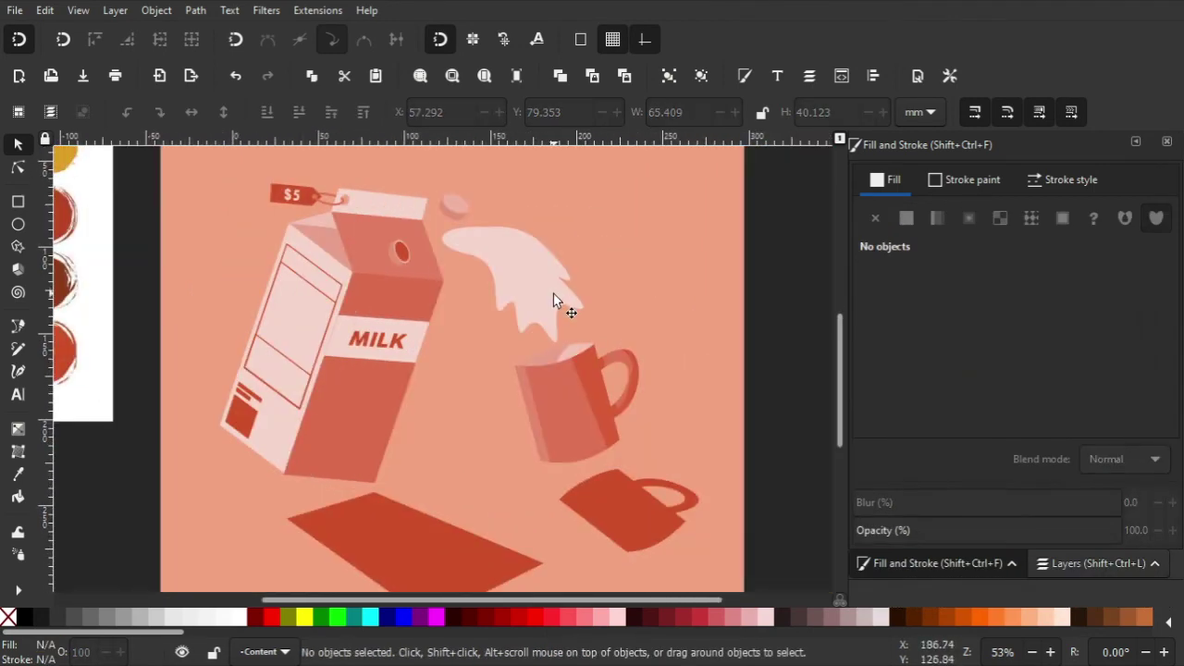
pyautogui.keyDown('ctrl'); pyautogui.scroll(-1, 553, 294); pyautogui.keyUp('ctrl')
pyautogui.moveTo(753, 194); pyautogui.dragTo(657, 353)
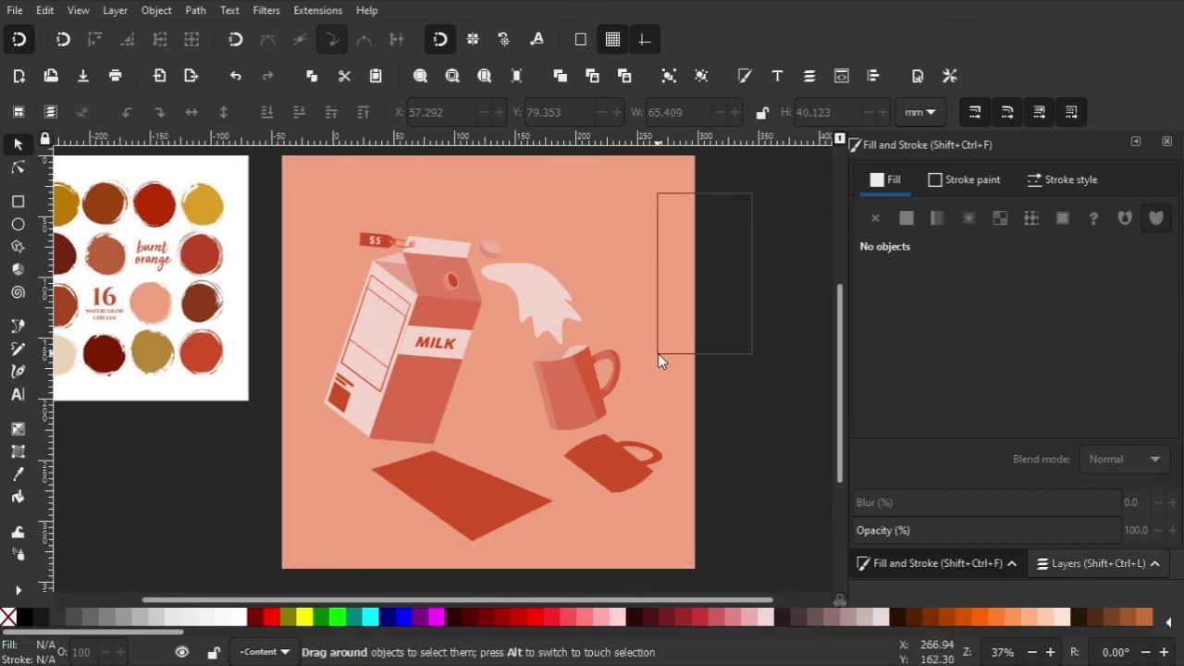
pyautogui.scroll(-1, 513, 499)
pyautogui.scroll(1, 581, 426)
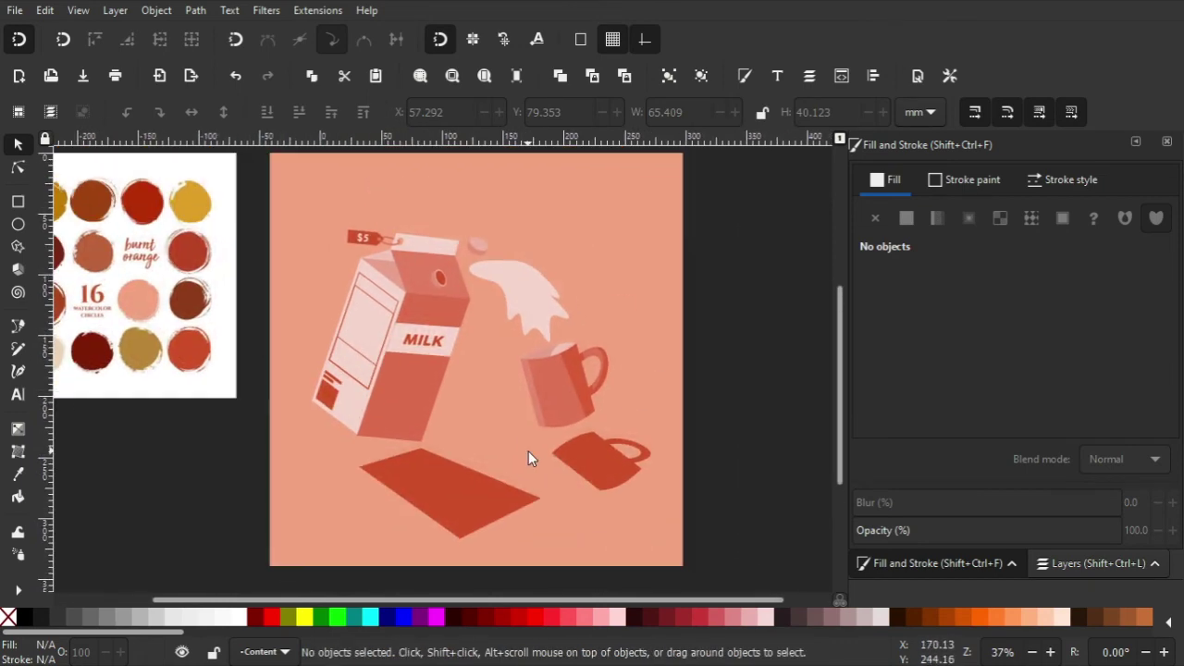
pyautogui.keyDown('ctrl'); pyautogui.scroll(1, 529, 450); pyautogui.keyUp('ctrl')
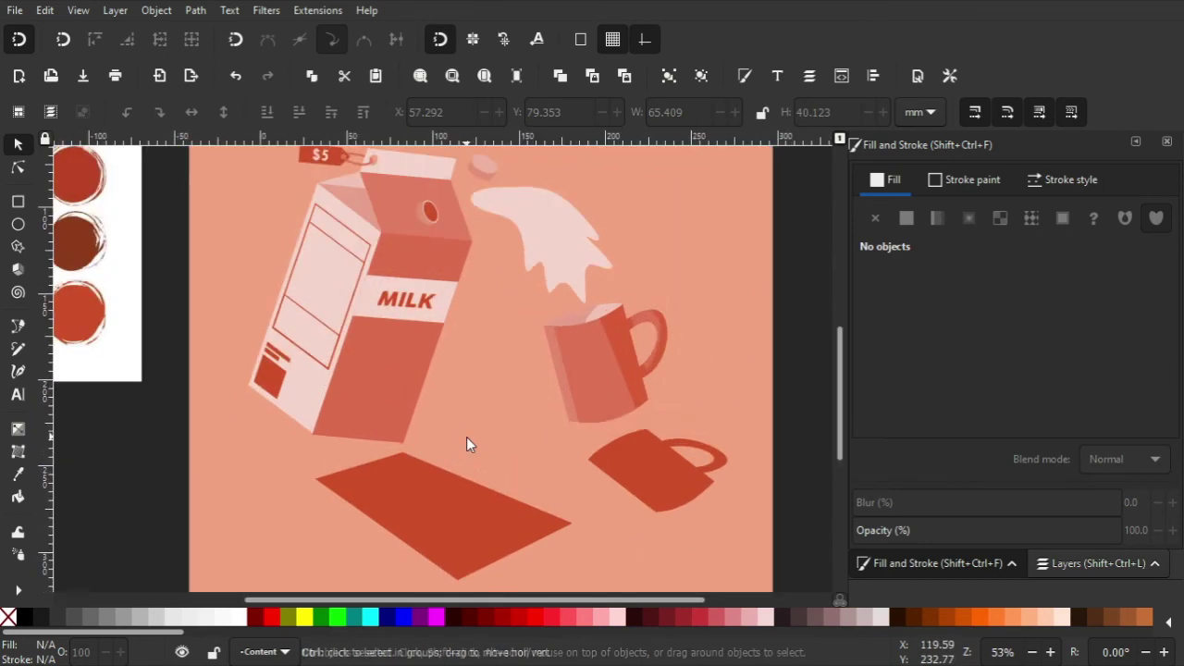
pyautogui.scroll(-1, 472, 398)
# Step: Move the splash copy down to the mug's shadow, rotate it flatter and squash it to a third of its height
pyautogui.scroll(1, 476, 347)
pyautogui.click(498, 198)
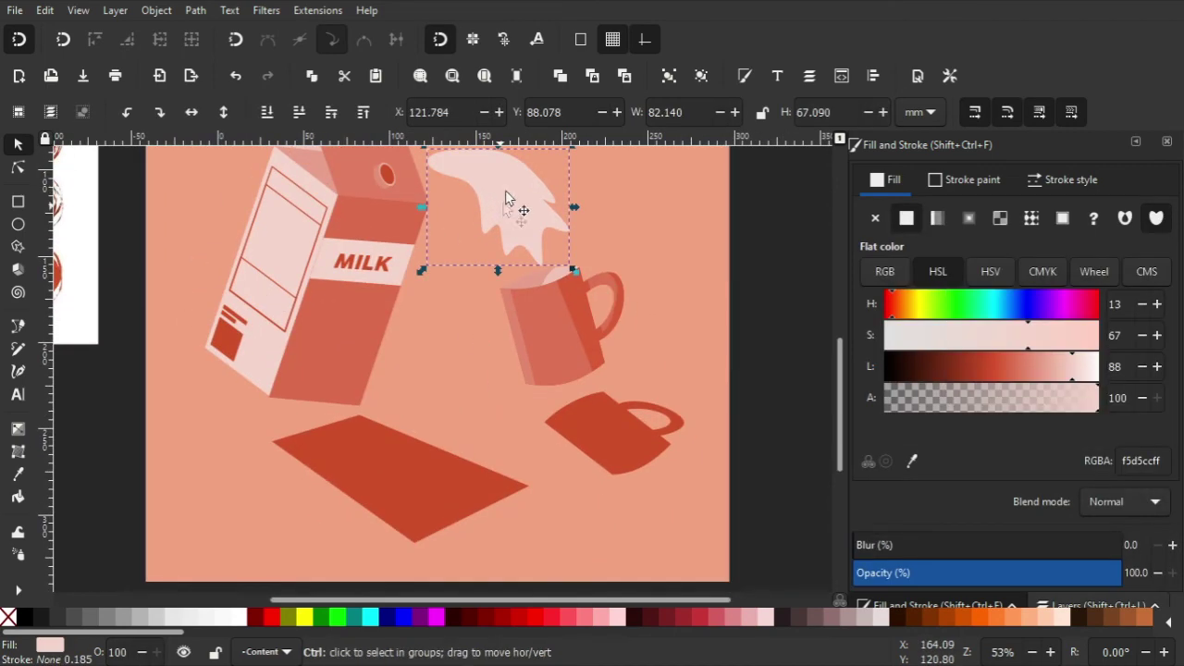
pyautogui.keyDown('ctrl'); pyautogui.scroll(-1, 500, 185); pyautogui.keyUp('ctrl')
pyautogui.moveTo(501, 151)
pyautogui.mouseDown()
pyautogui.moveTo(502, 298)
pyautogui.moveTo(595, 408)
pyautogui.mouseUp()
pyautogui.click(595, 408)
pyautogui.moveTo(628, 356); pyautogui.dragTo(652, 385)
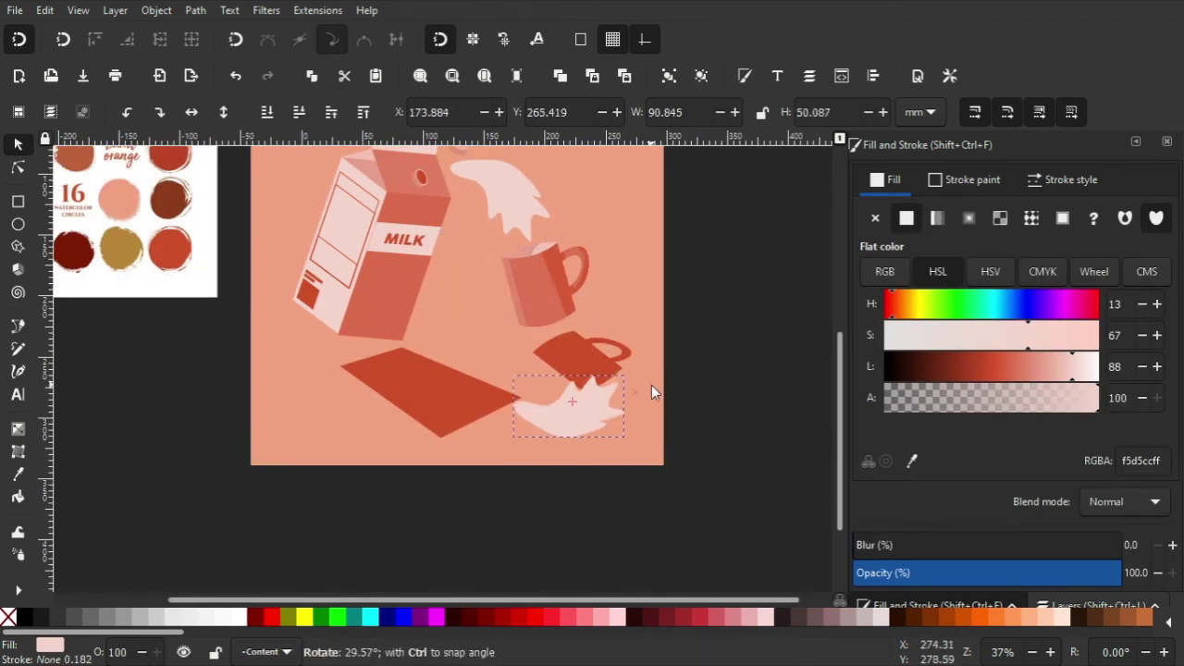
pyautogui.moveTo(576, 463)
pyautogui.mouseDown()
pyautogui.moveTo(583, 425)
pyautogui.moveTo(586, 435)
pyautogui.moveTo(563, 392)
pyautogui.mouseUp()
# Step: Give the flattened splash copy the dark shadow colour and place it beside the mug shadow
pyautogui.press('d')
pyautogui.click(581, 376)
pyautogui.press('s')
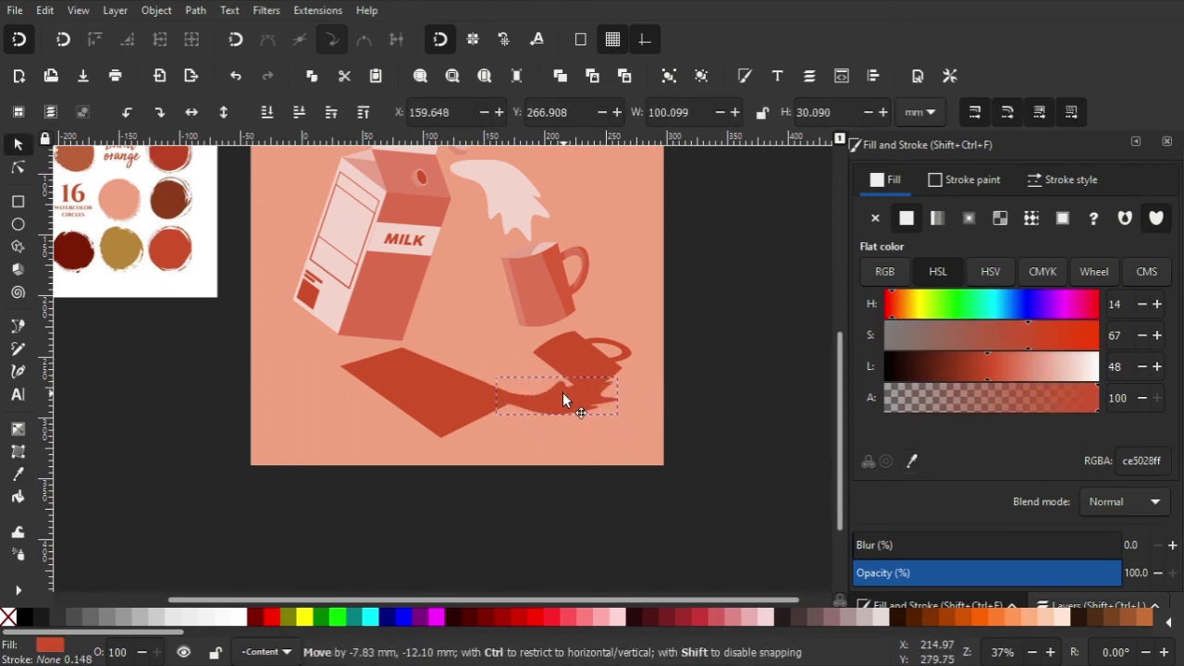
pyautogui.click(702, 303)
pyautogui.press('-')
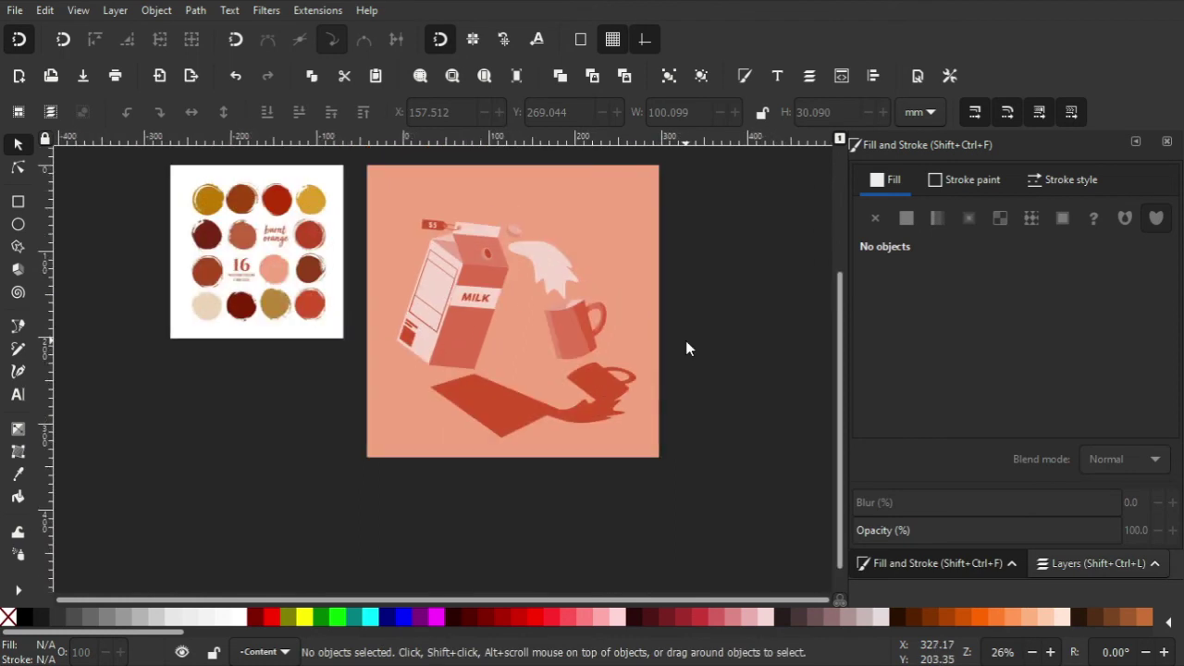
pyautogui.click(554, 415)
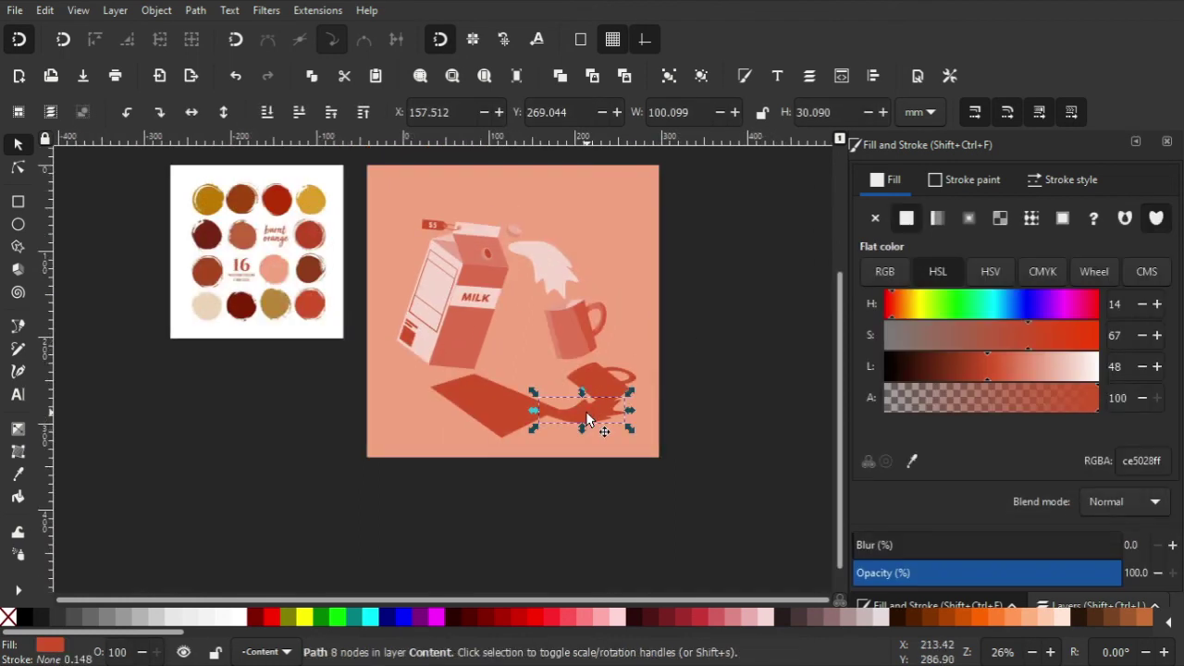
# Step: Node-edit the carton's parallelogram shadow so its corner and right side stretch toward the spilled-milk shadow
pyautogui.scroll(1, 554, 415)
pyautogui.scroll(1, 518, 398)
pyautogui.click(561, 521)
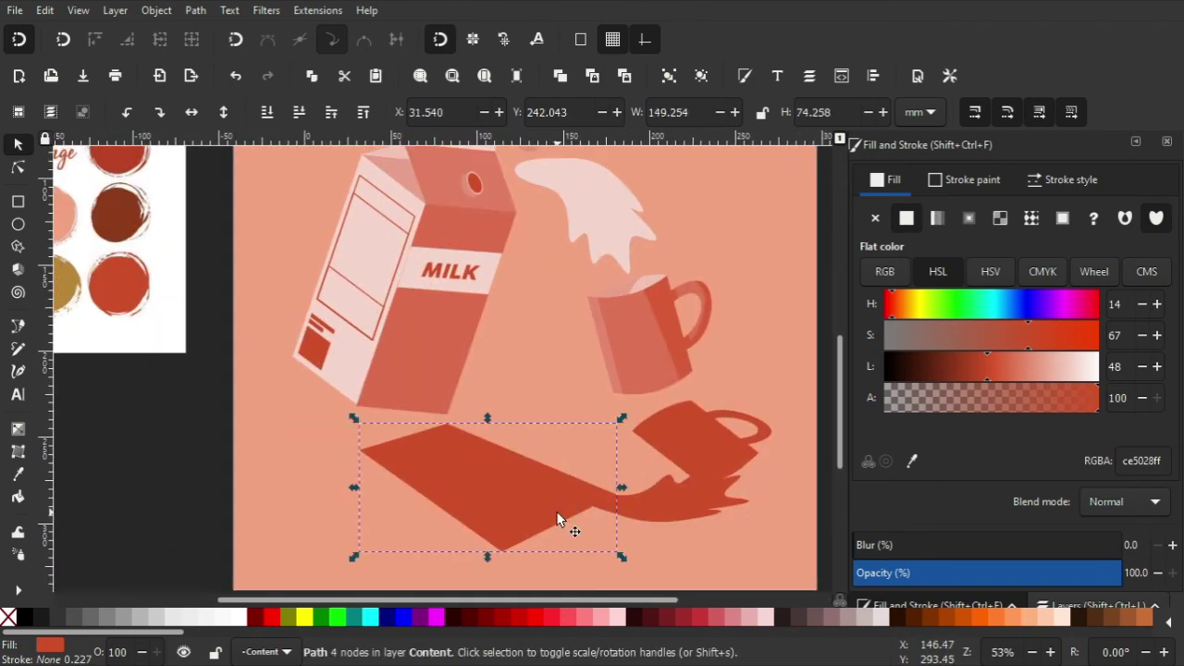
pyautogui.press('n')
pyautogui.moveTo(555, 527); pyautogui.dragTo(603, 549)
pyautogui.moveTo(616, 495)
pyautogui.mouseDown()
pyautogui.moveTo(642, 497)
pyautogui.moveTo(642, 515)
pyautogui.mouseUp()
pyautogui.press('s')
pyautogui.scroll(-1, 454, 307)
pyautogui.click(549, 472)
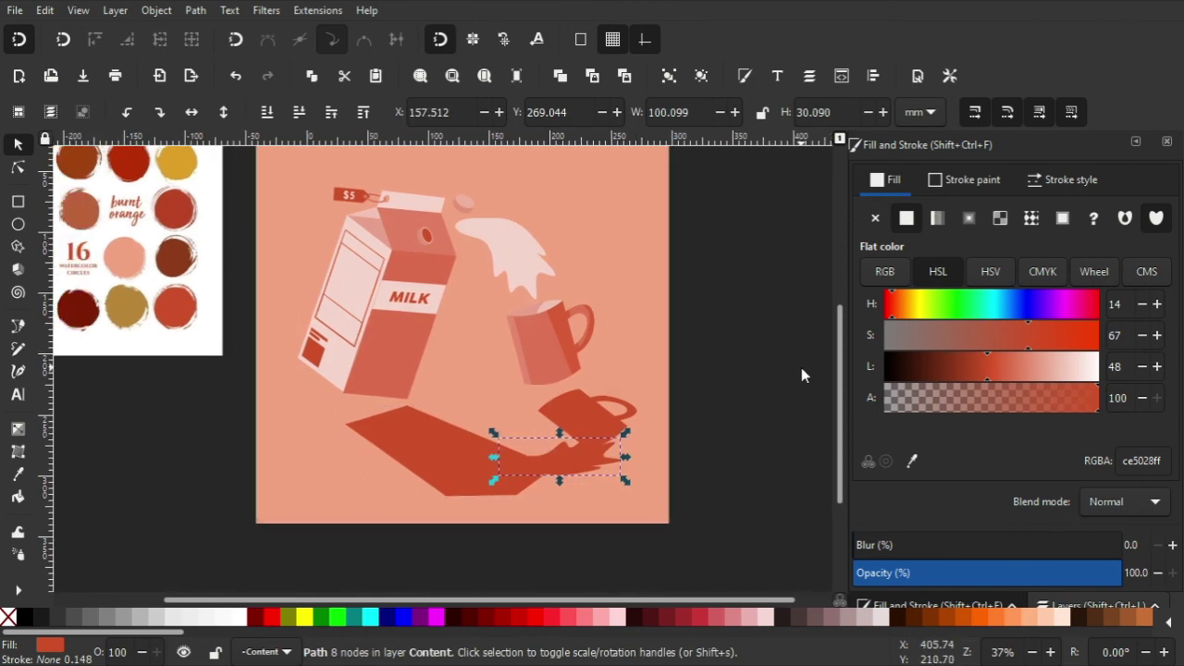
pyautogui.scroll(1, 693, 376)
pyautogui.hscroll(1, 693, 376)
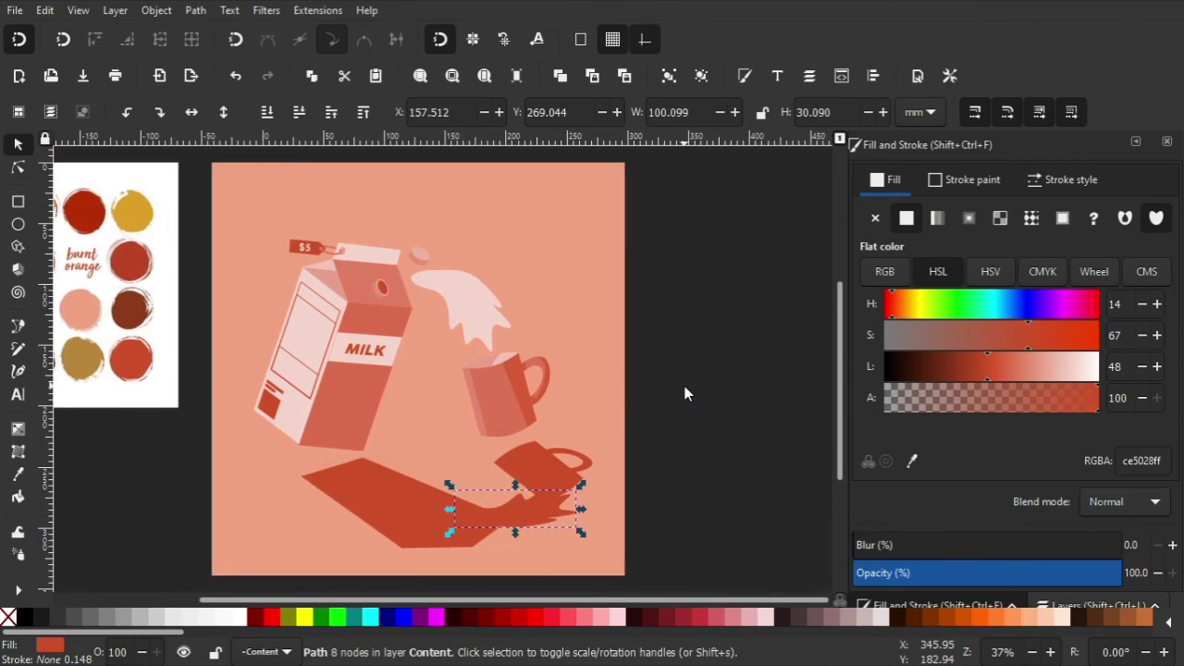
# Step: Save the drawing, then double-click the carton shadow to inspect its nodes
pyautogui.hotkey('ctrl', 's')
pyautogui.keyDown('ctrl'); pyautogui.scroll(2, 426, 265); pyautogui.keyUp('ctrl')
pyautogui.scroll(-5, 527, 359)
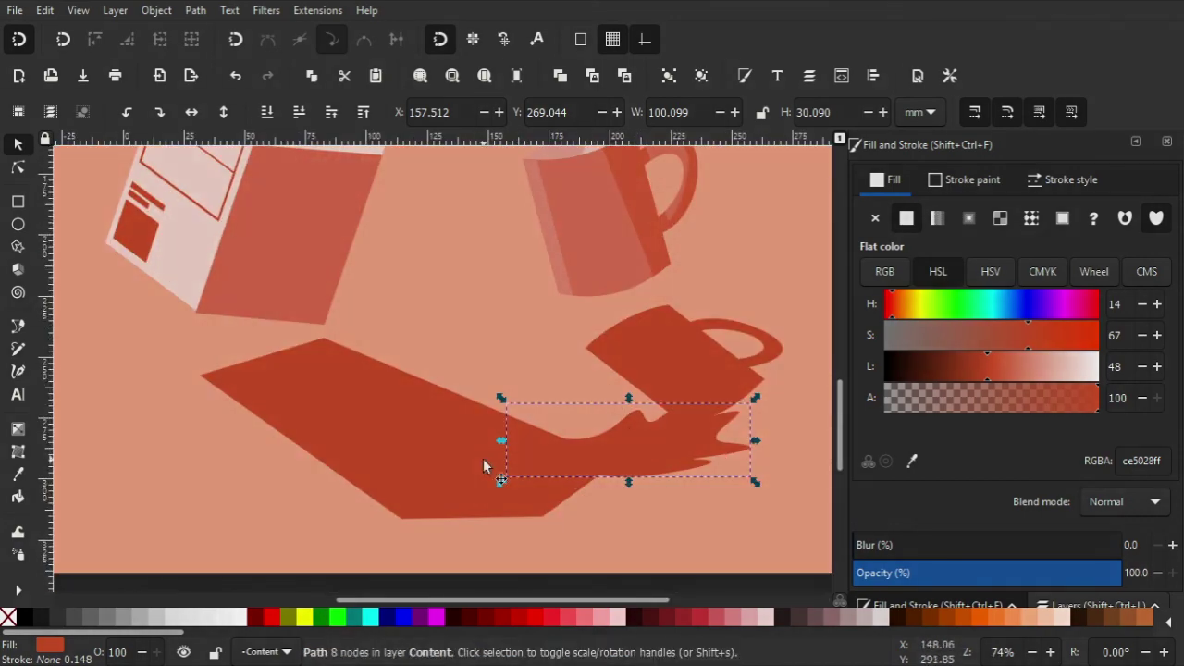
pyautogui.doubleClick(483, 458)
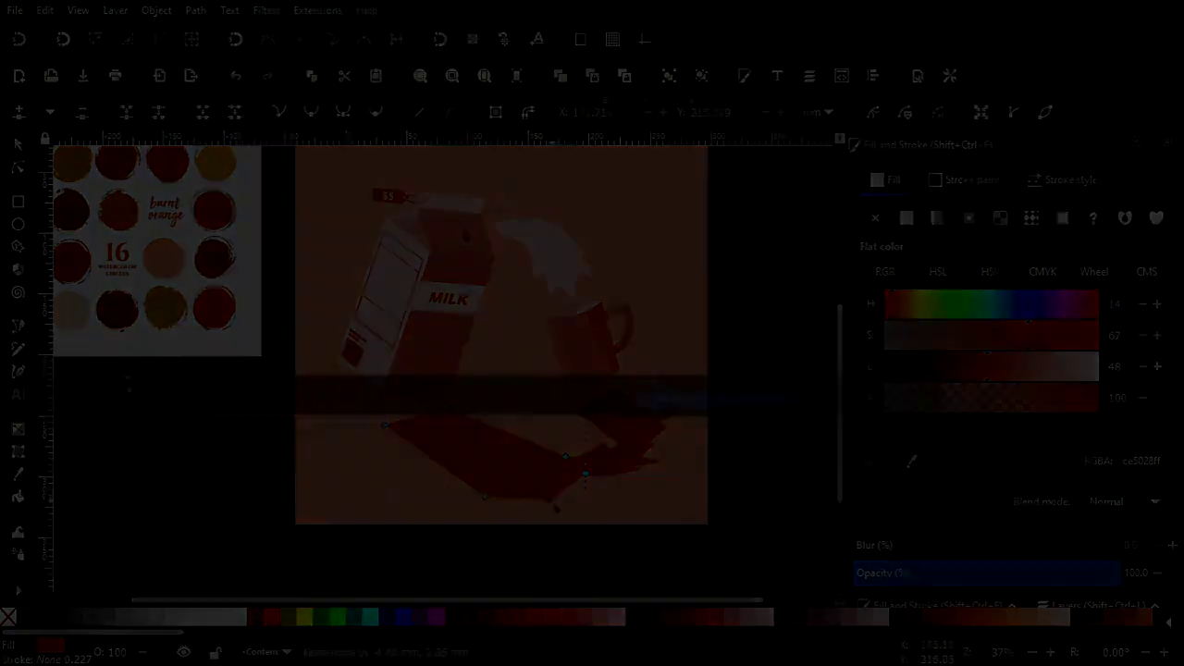